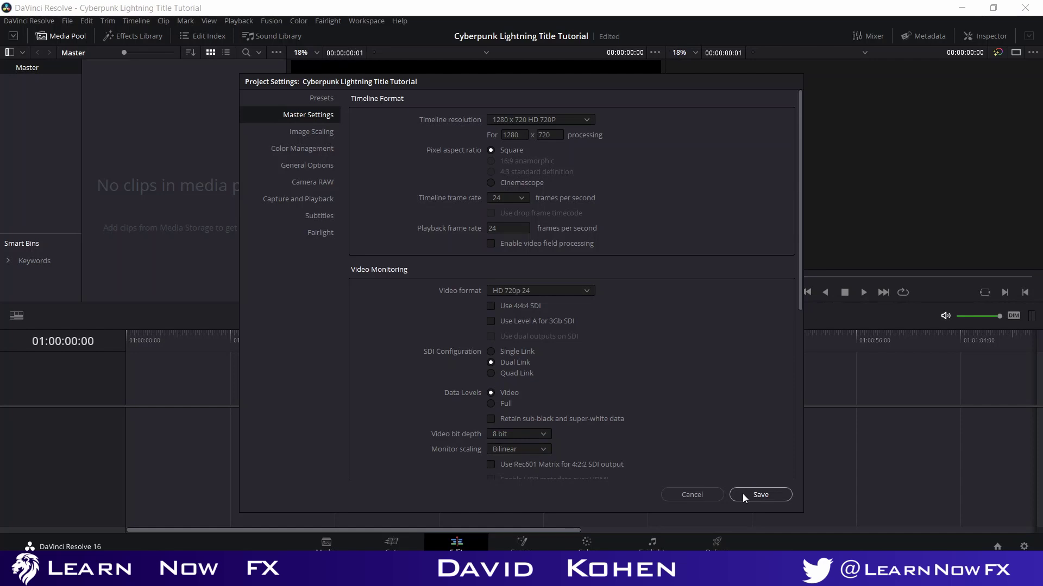
- Save the project settings and create a new five-second, 24 fps Fusion composition clip in the media pool
click(743, 496)
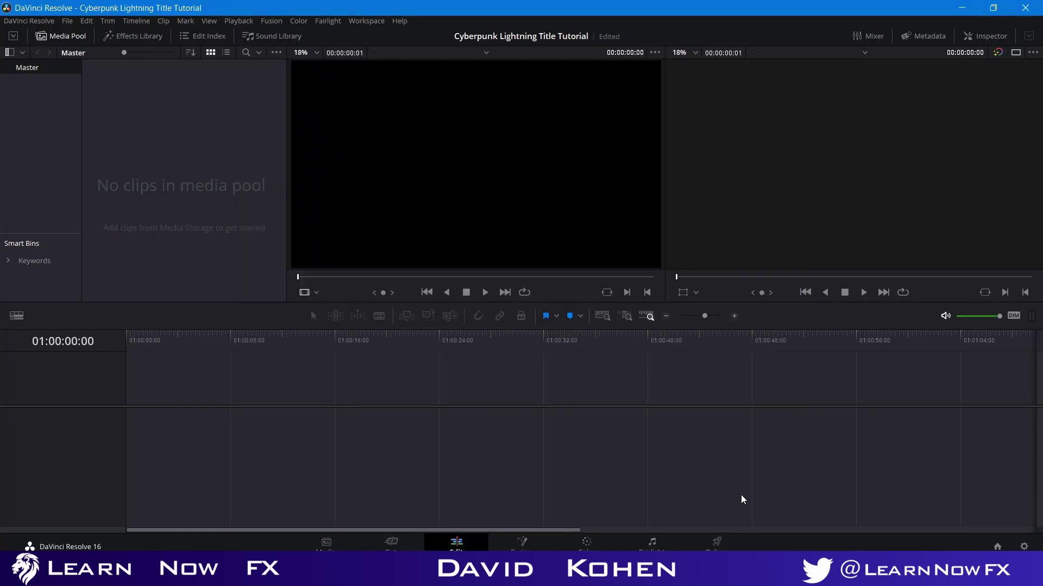
right_click(236, 176)
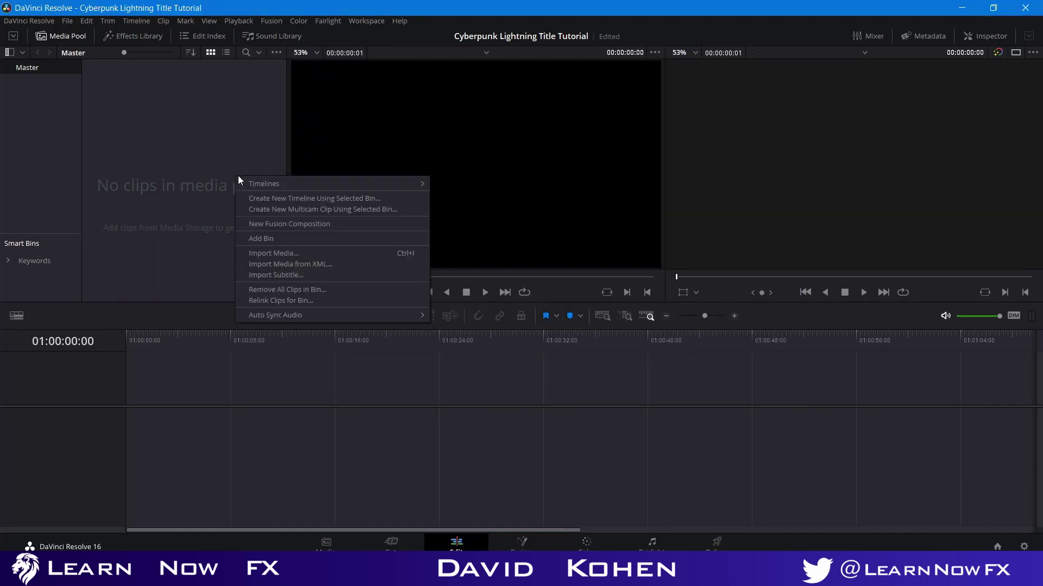
click(272, 224)
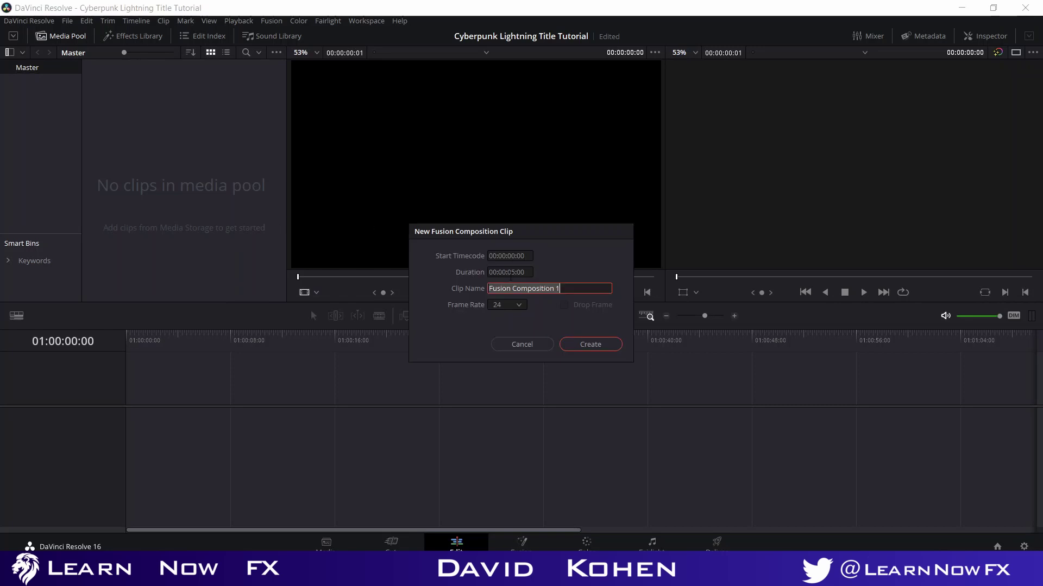
click(600, 346)
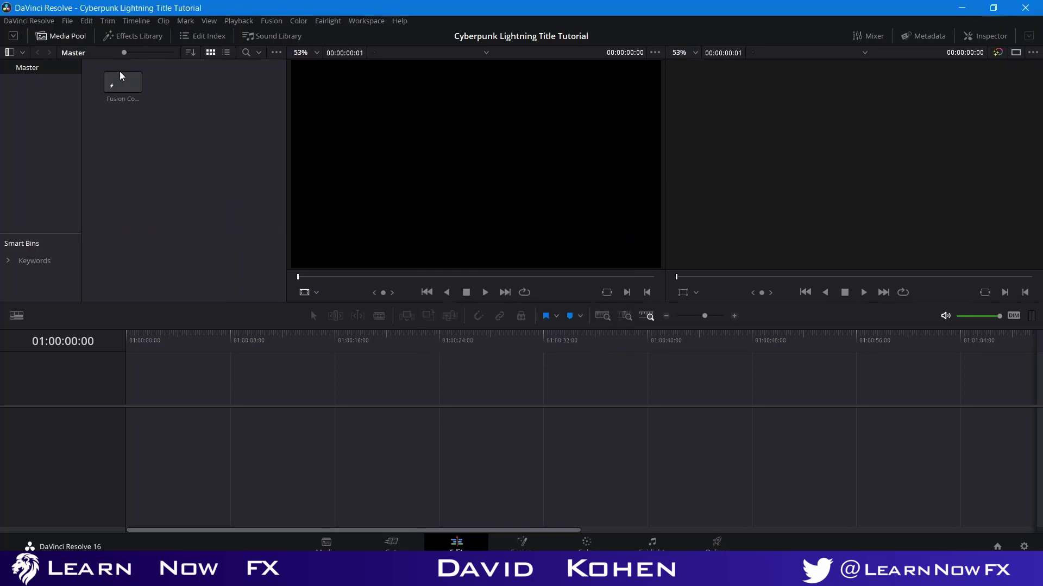
- Place the Fusion composition at the start of a new timeline and open it on the Fusion page
drag(123, 82, 141, 401)
click(170, 334)
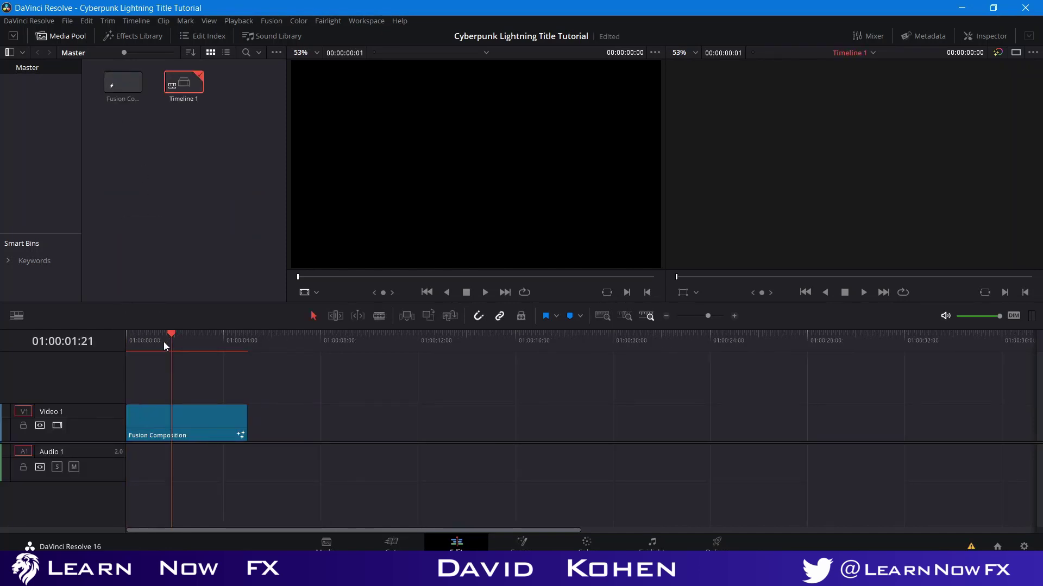
click(208, 419)
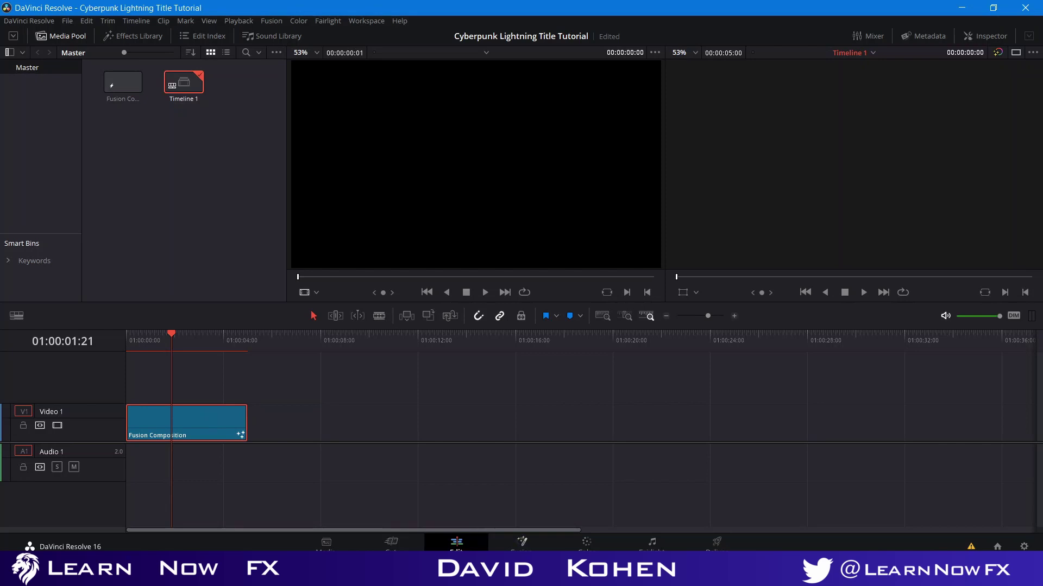
click(523, 543)
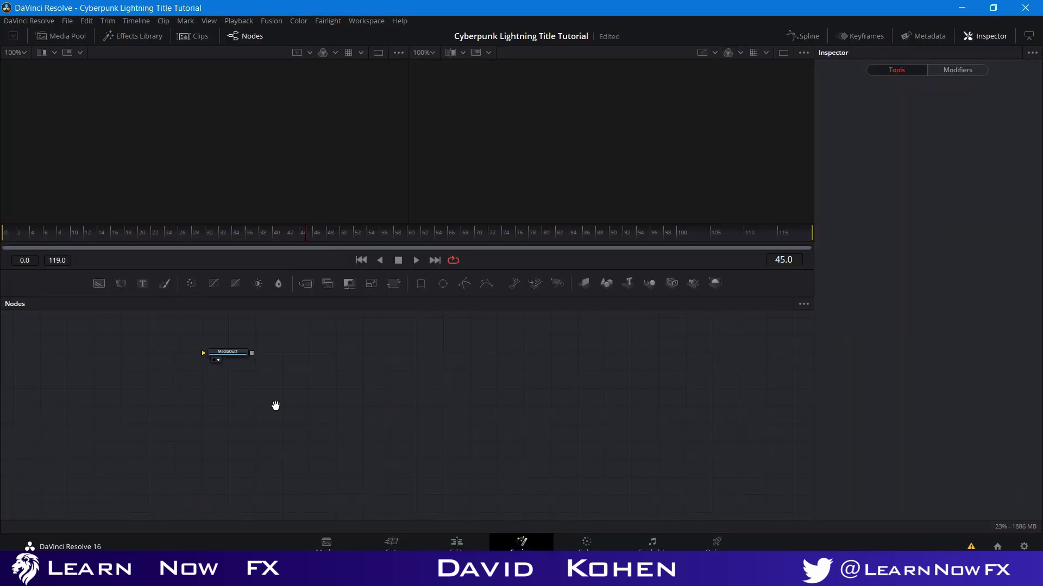
- Move the MediaOut1 node to the far lower right of the node graph, leaving room for more nodes
drag(275, 405, 357, 404)
drag(312, 349, 747, 474)
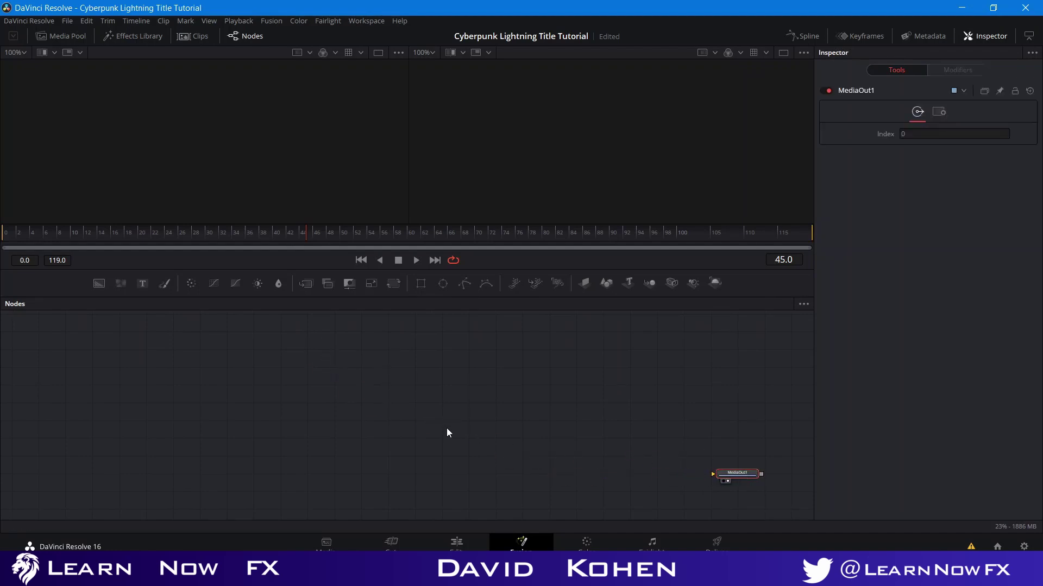
drag(436, 419, 428, 408)
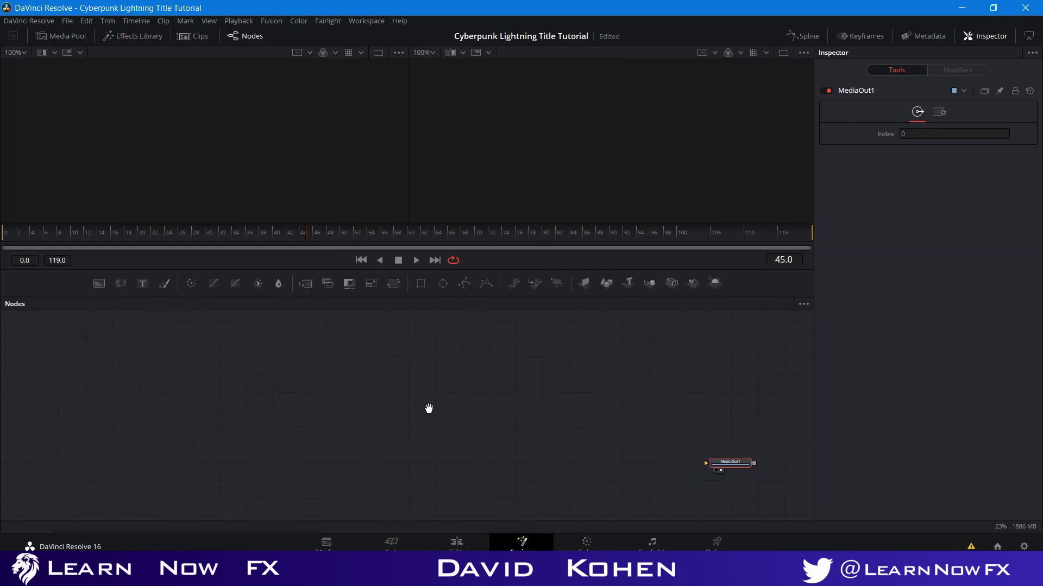
- Add a Text node at the upper left of the node graph and enter CYBERPUNK as its styled text
click(198, 335)
click(144, 284)
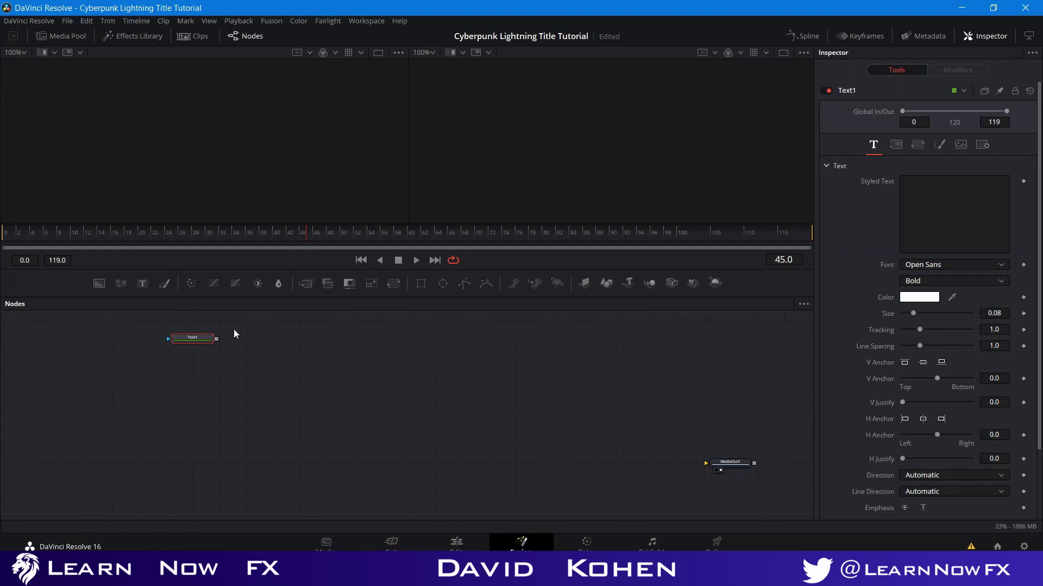
drag(184, 339, 267, 339)
click(937, 217)
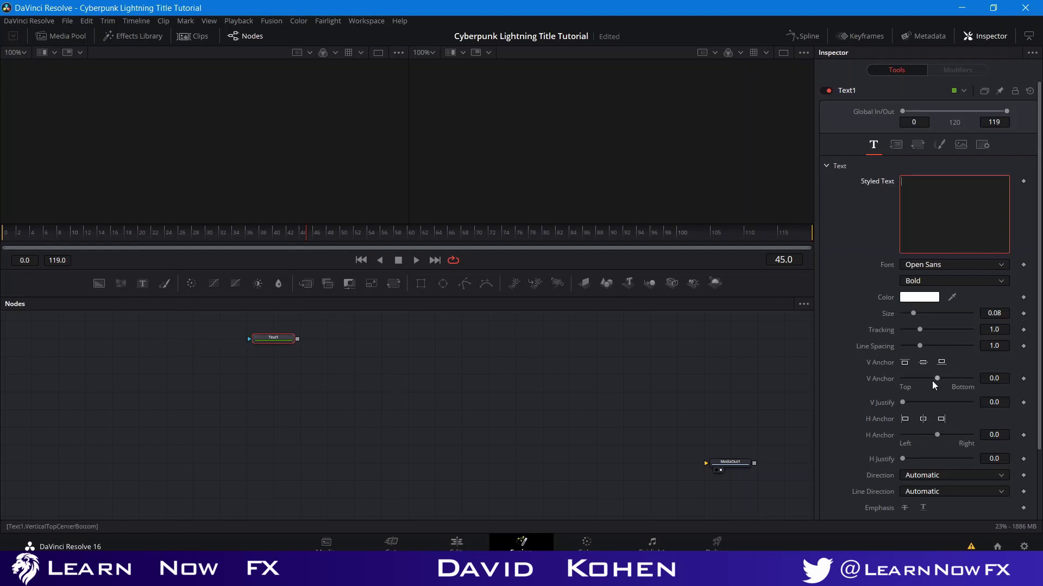
text(CYBERPUNK)
click(531, 436)
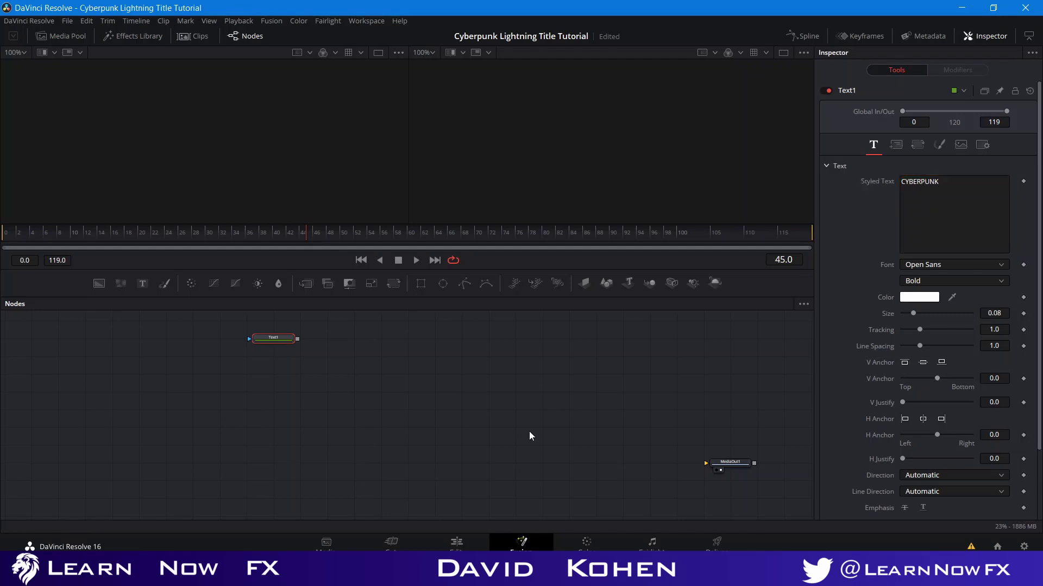
- Set the title's font to Cyberpunk and show the Text1 node in the second viewer
click(944, 264)
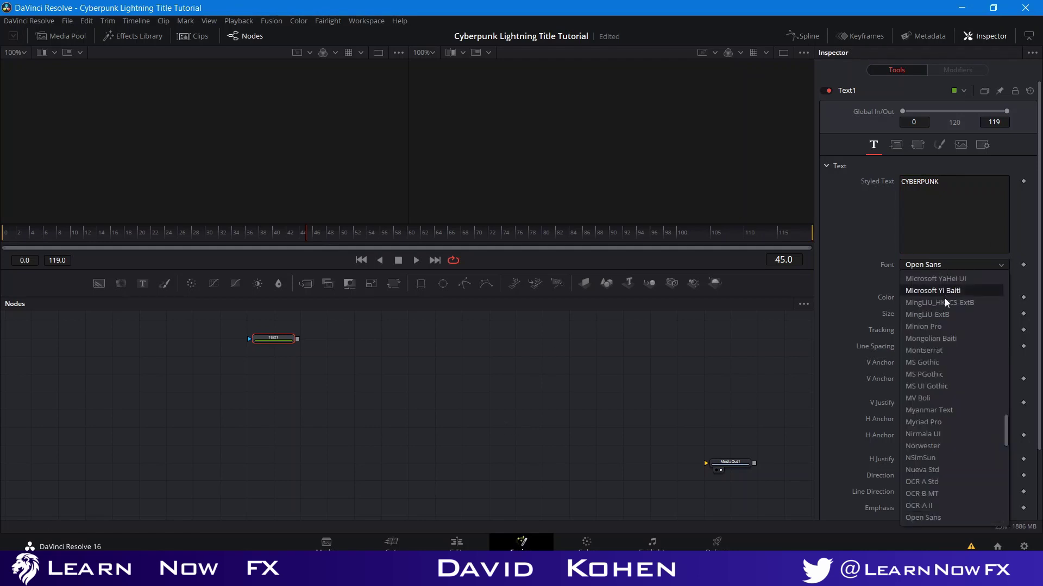
scroll(947, 305, up, 15)
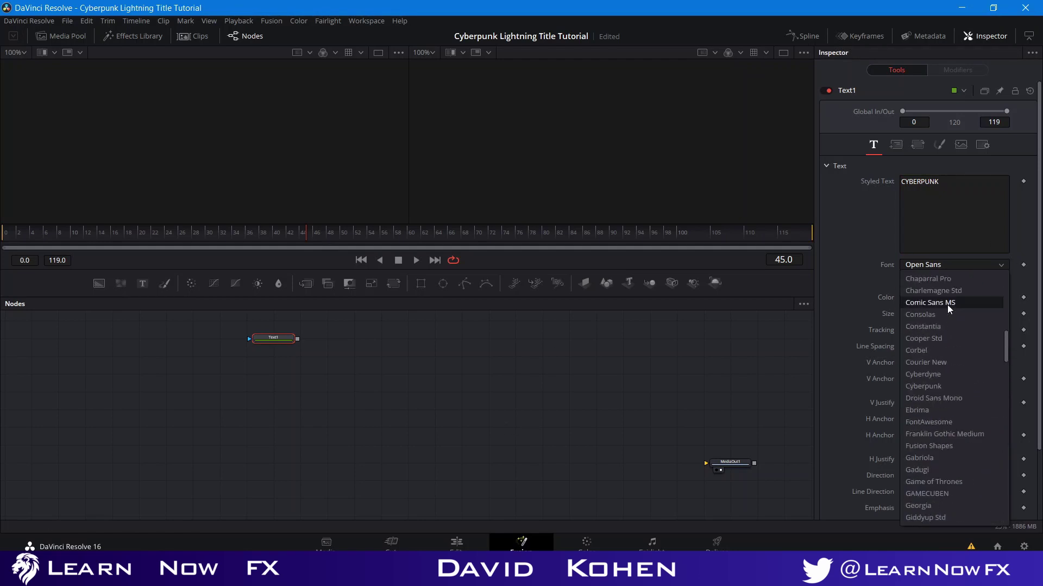
scroll(948, 307, up, 1)
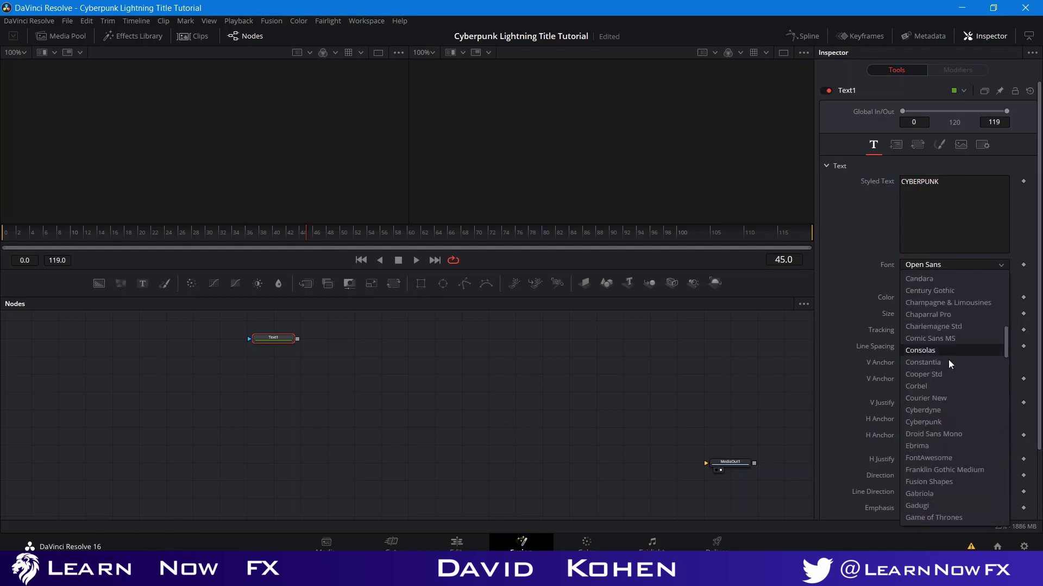
click(940, 423)
drag(438, 398, 591, 437)
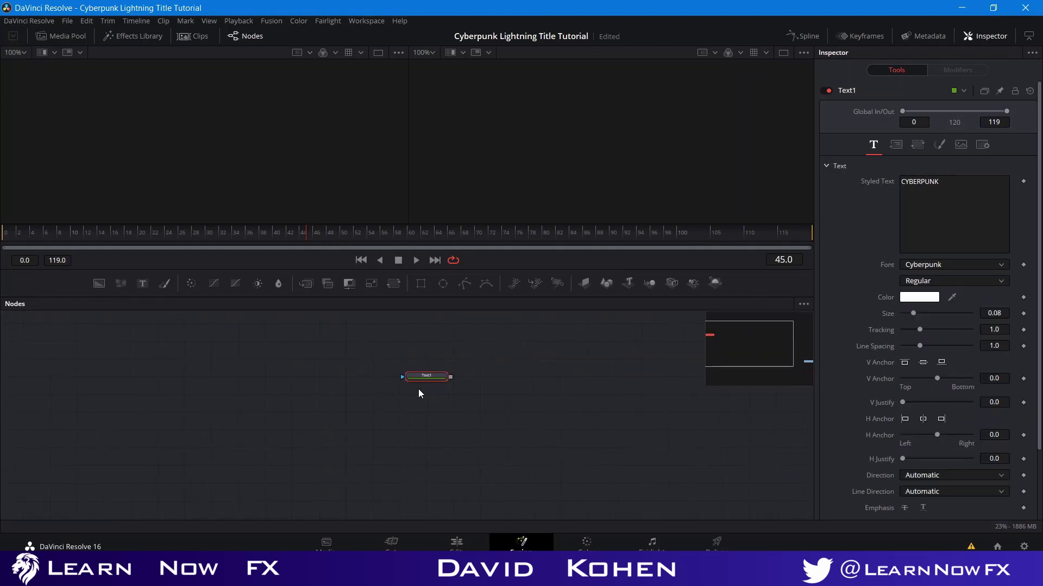
key(2)
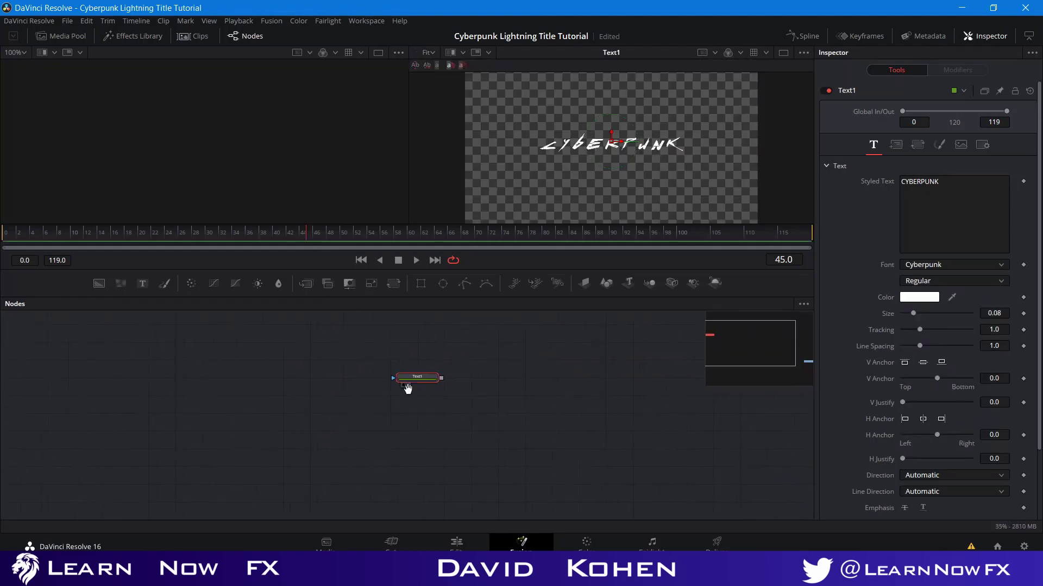
drag(407, 386, 561, 405)
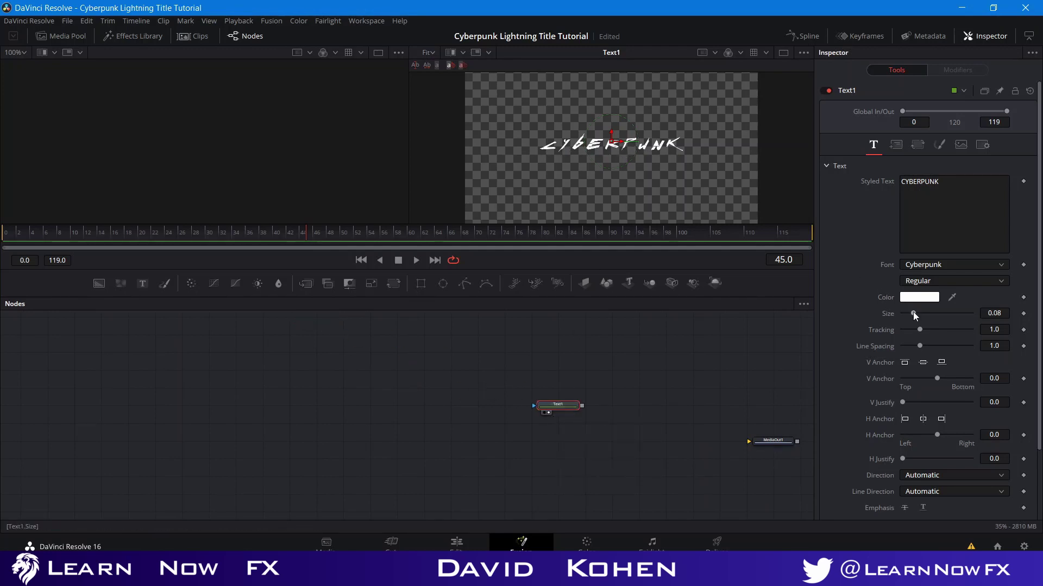
- Enlarge the title text to a size of about 0.14 and reposition its node toward the graph's upper left
drag(913, 313, 923, 316)
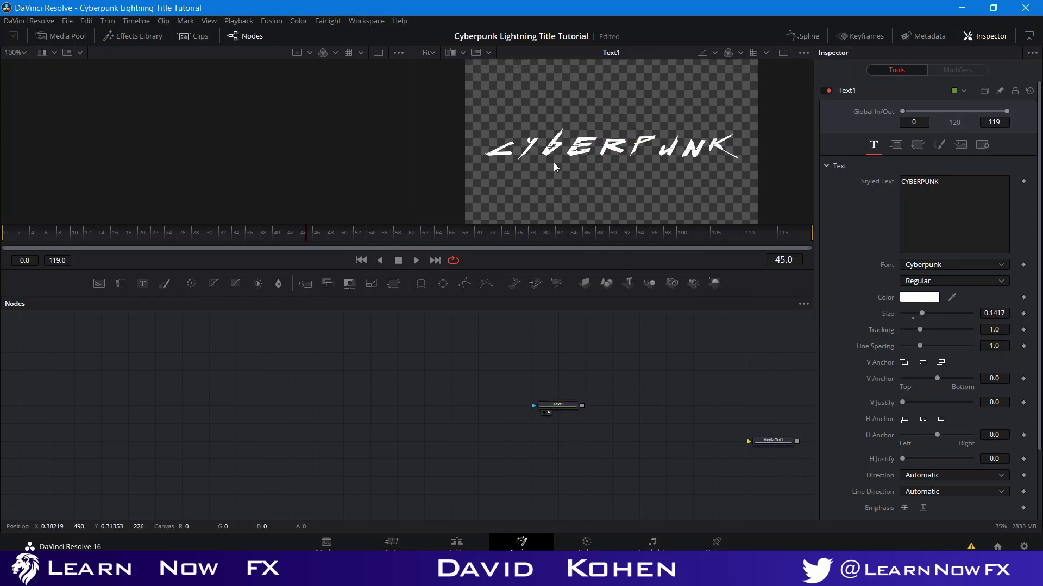
scroll(555, 167, up, 2)
drag(549, 406, 363, 350)
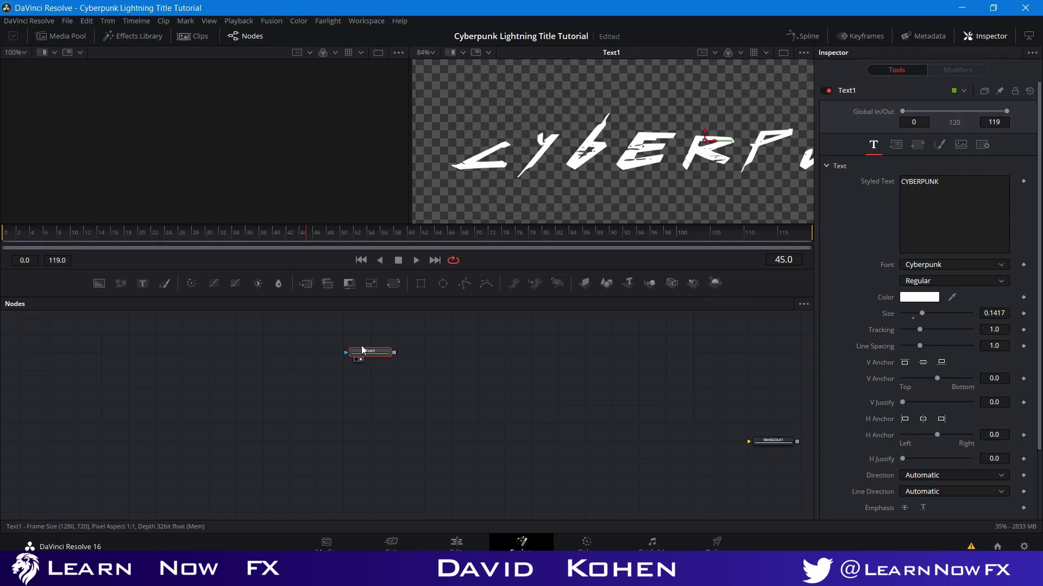
- Add a Filter node of type Sobel after the Text1 node and display it in the second viewer
key(shift+space)
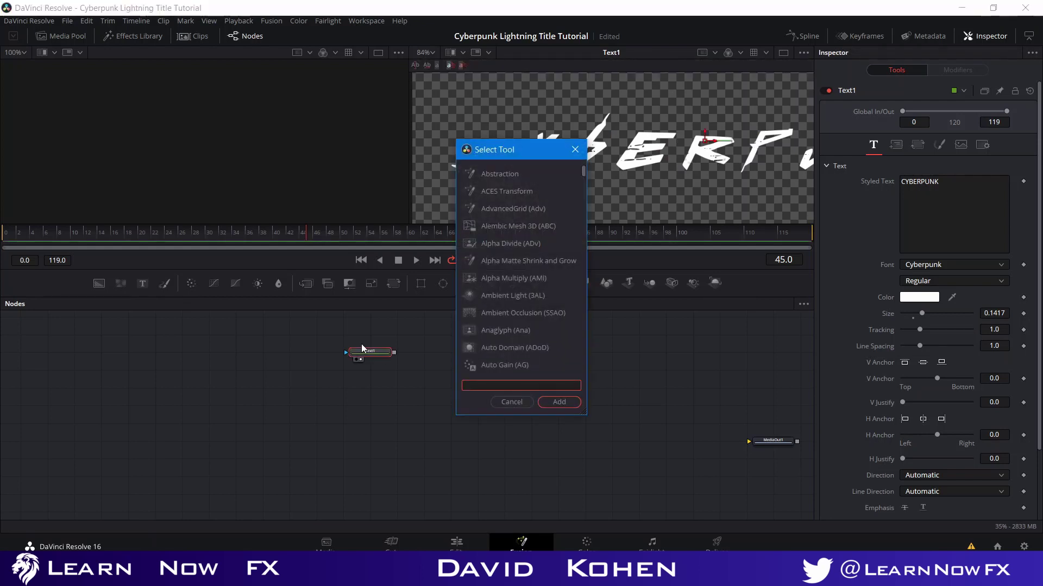
text(fil)
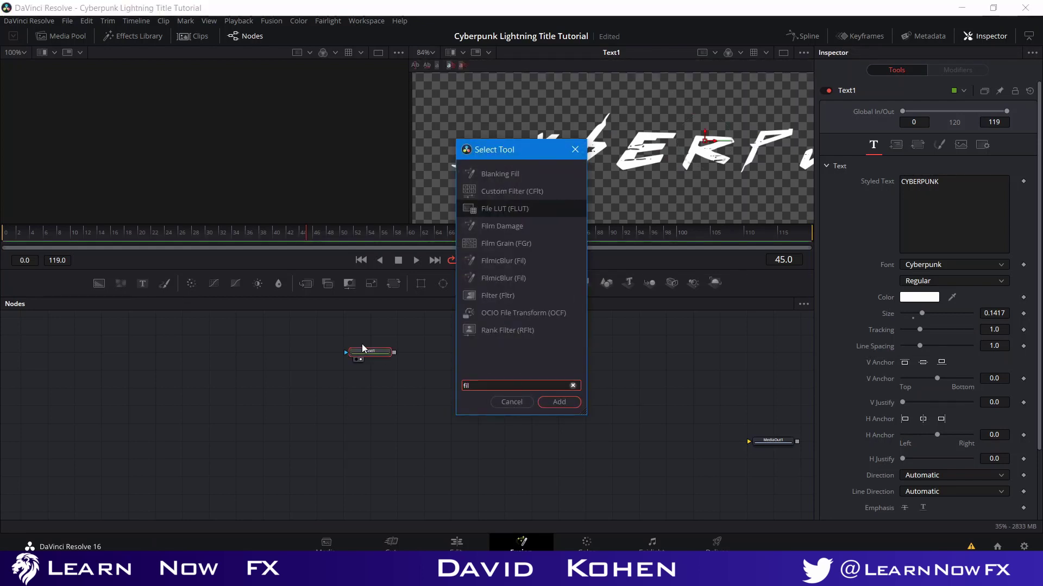
text(ter)
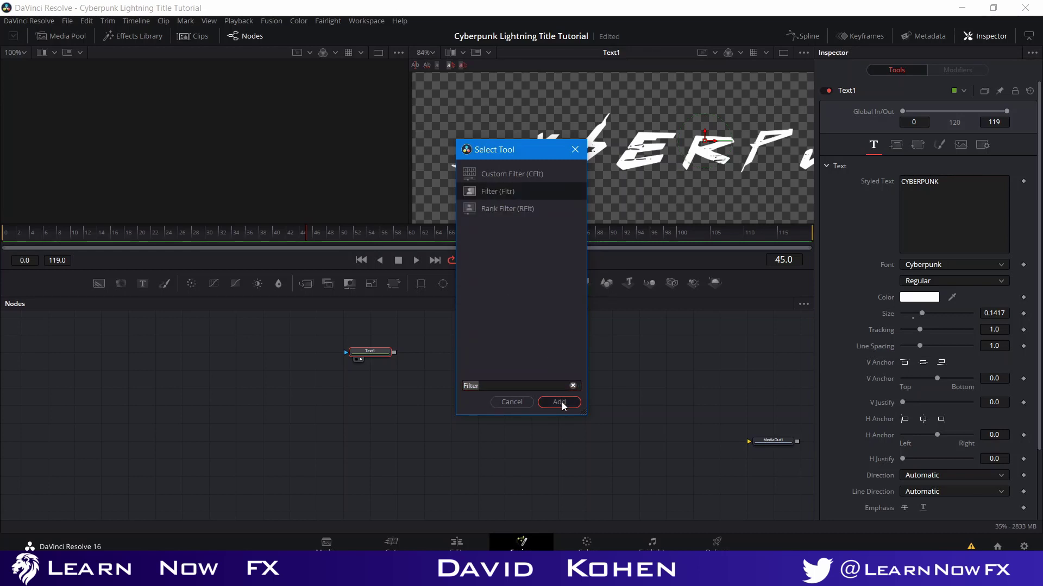
click(561, 402)
click(414, 359)
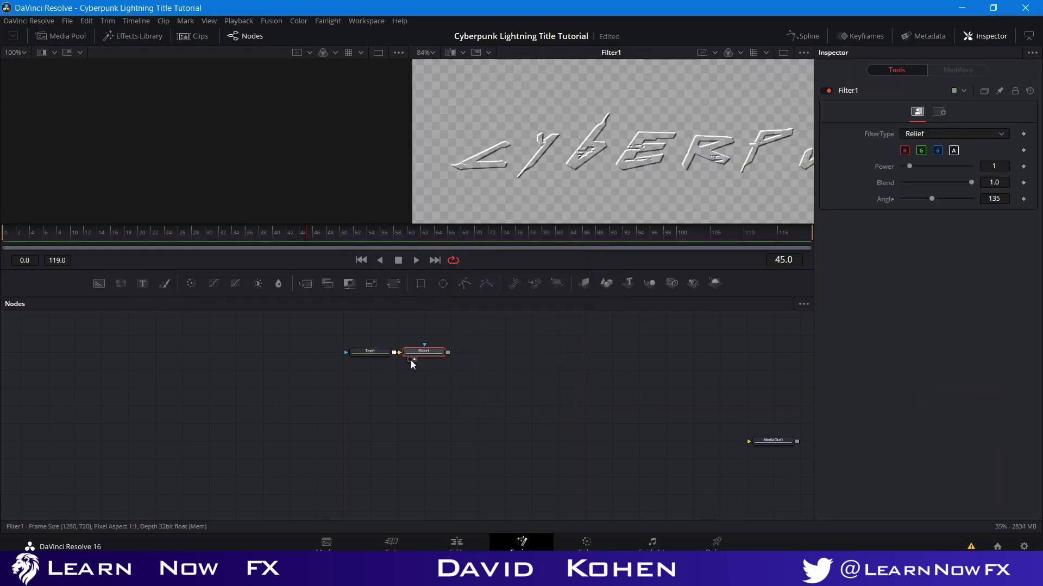
click(952, 130)
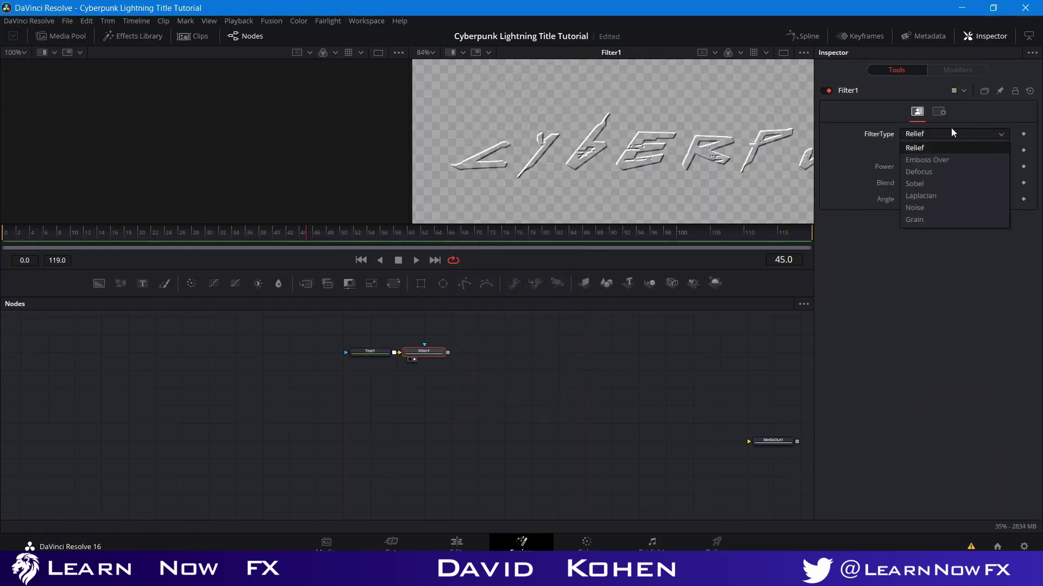
click(940, 181)
scroll(591, 174, up, 2)
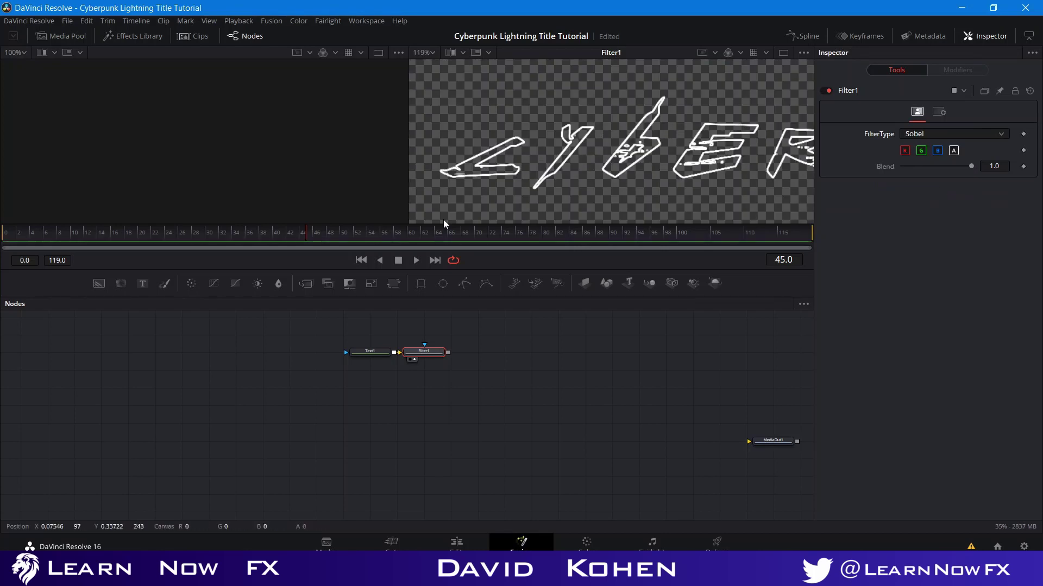
- Add an Erode / Dilate node after the filter, display it, and set its amount to about -0.0009
key(shift+space)
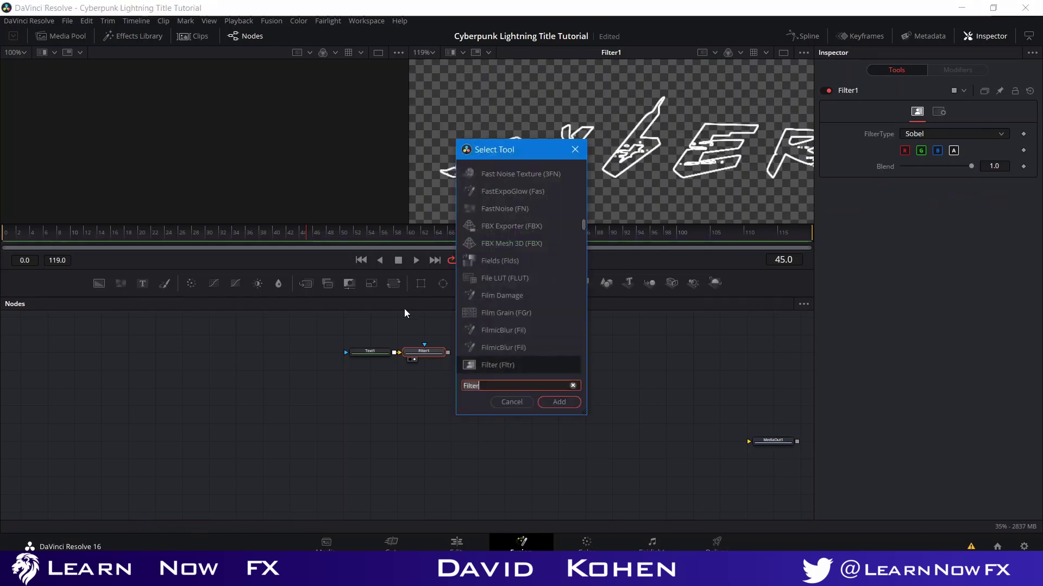
text(ero)
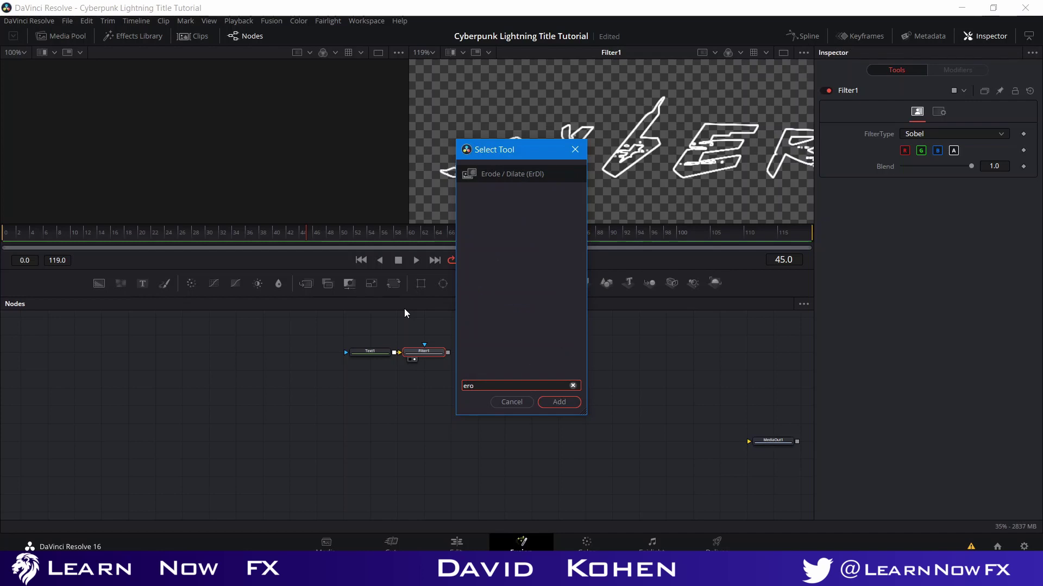
key(Return)
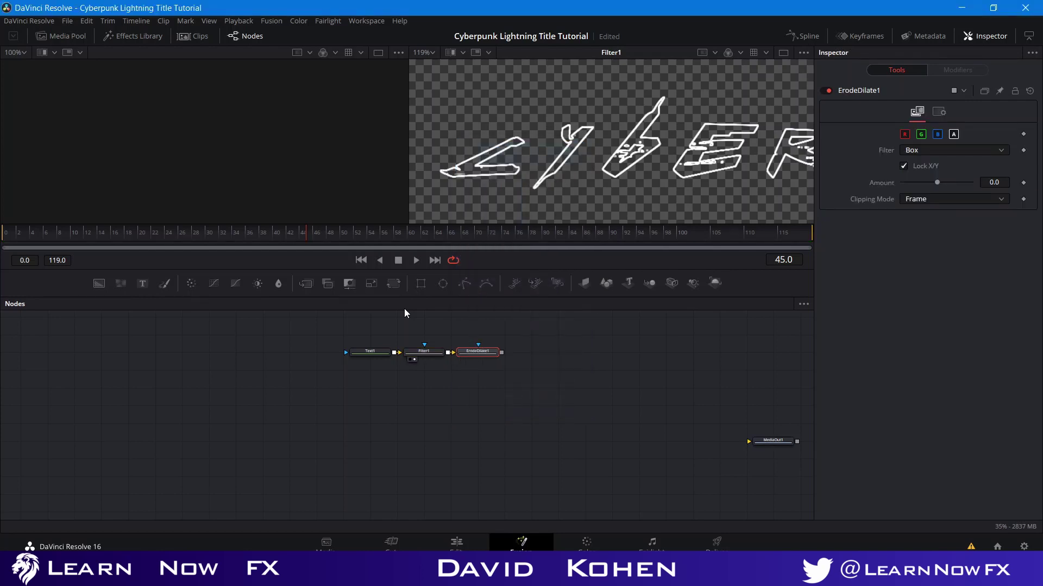
click(467, 360)
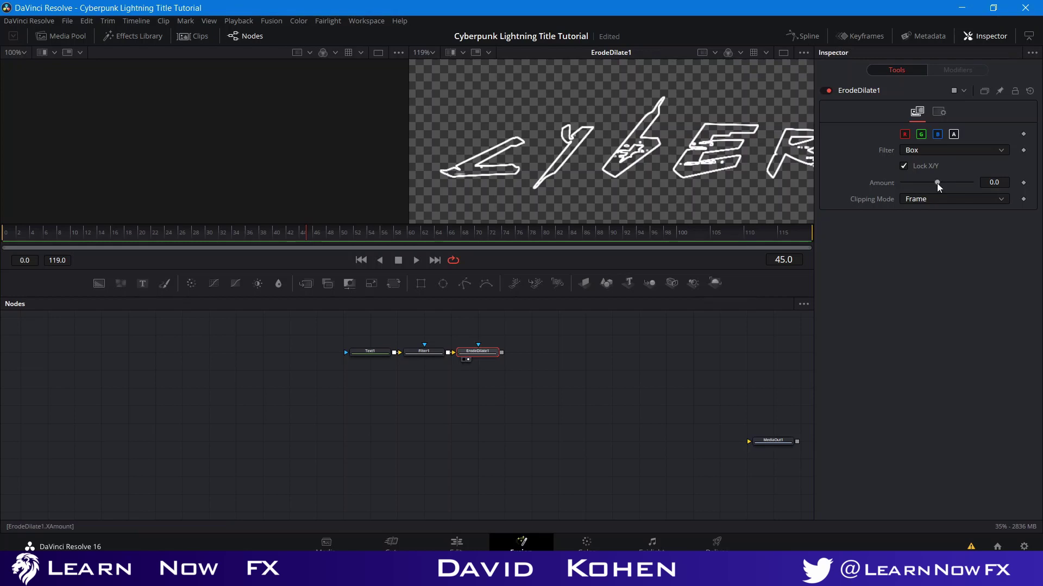
mouse_move(937, 184)
mouse_down()
mouse_move(921, 185)
mouse_move(932, 187)
mouse_up()
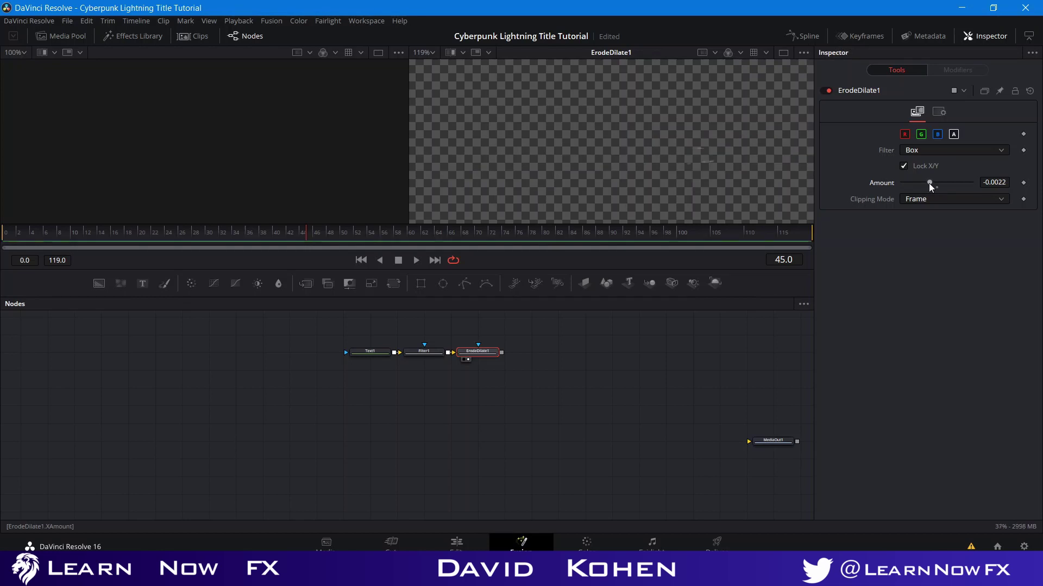
drag(929, 187, 933, 183)
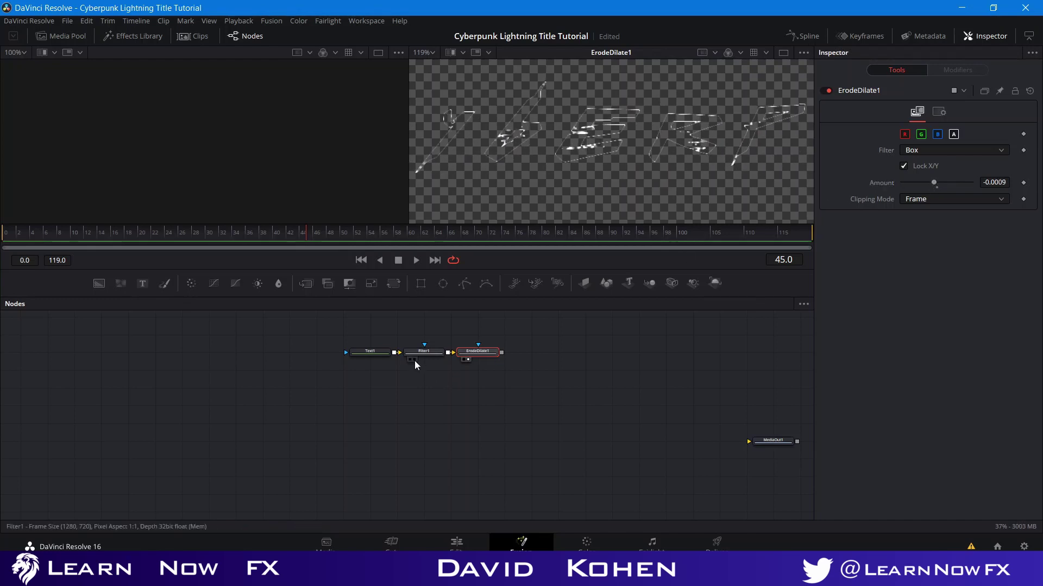
- Change the Filter1 node's filter type to Laplacian and display the ErodeDilate1 node in the second viewer
click(414, 360)
click(422, 353)
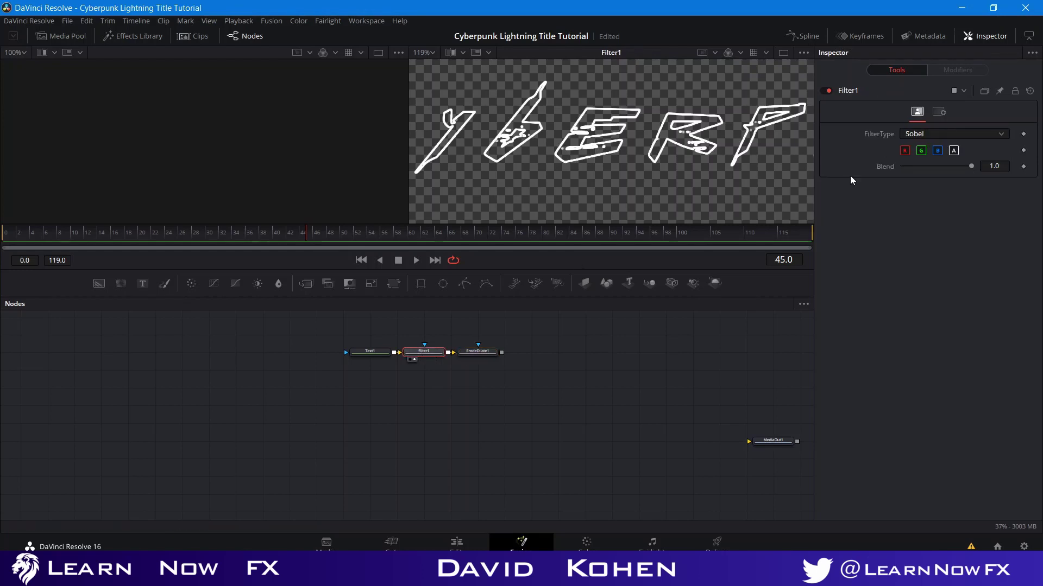
click(924, 134)
click(917, 196)
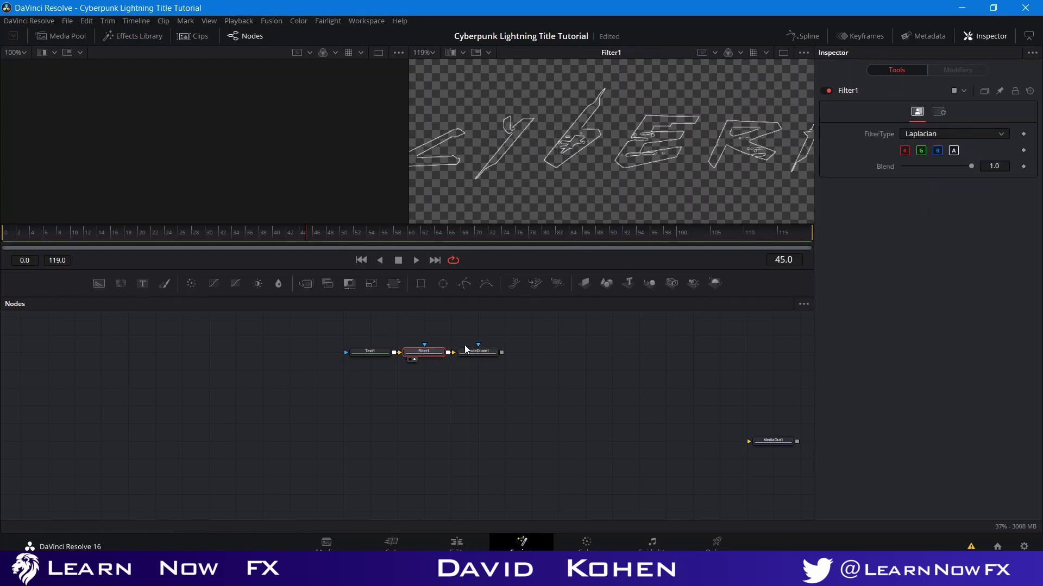
click(468, 360)
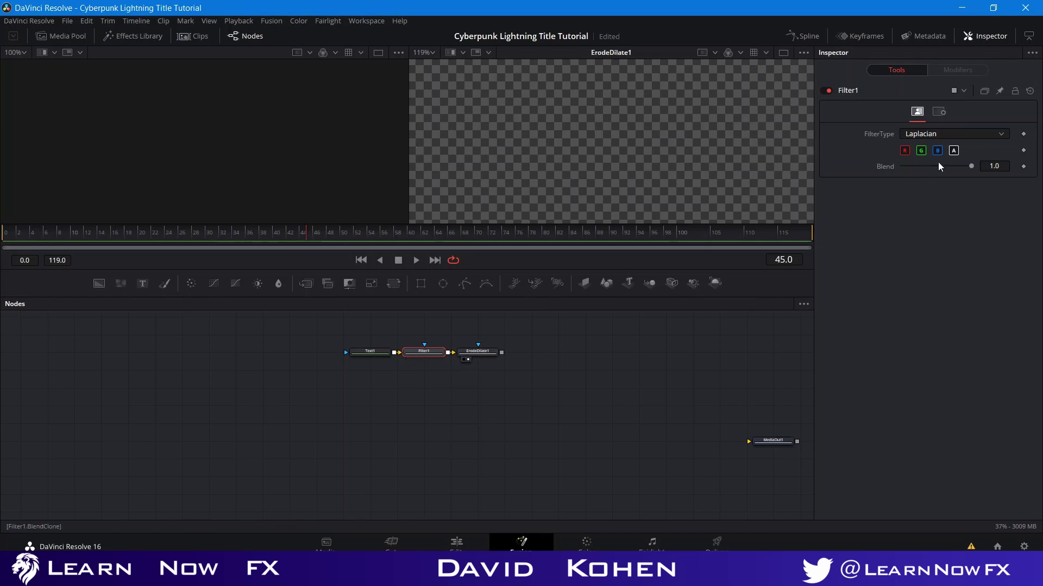
- Set the ErodeDilate1 amount to -0.0002, then add an XGlow node after it and display the glow in the second viewer
click(481, 351)
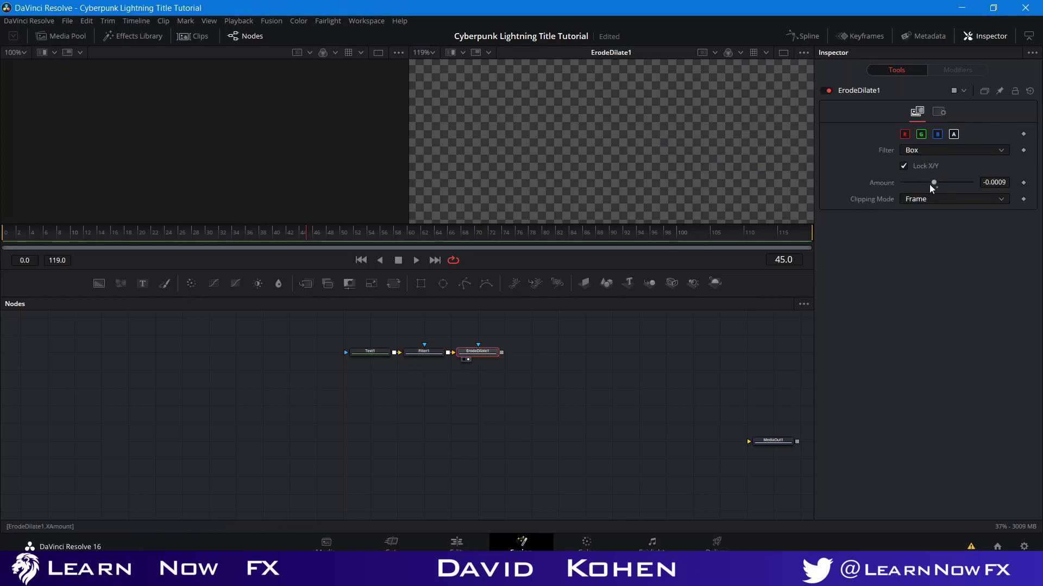
drag(937, 184, 939, 192)
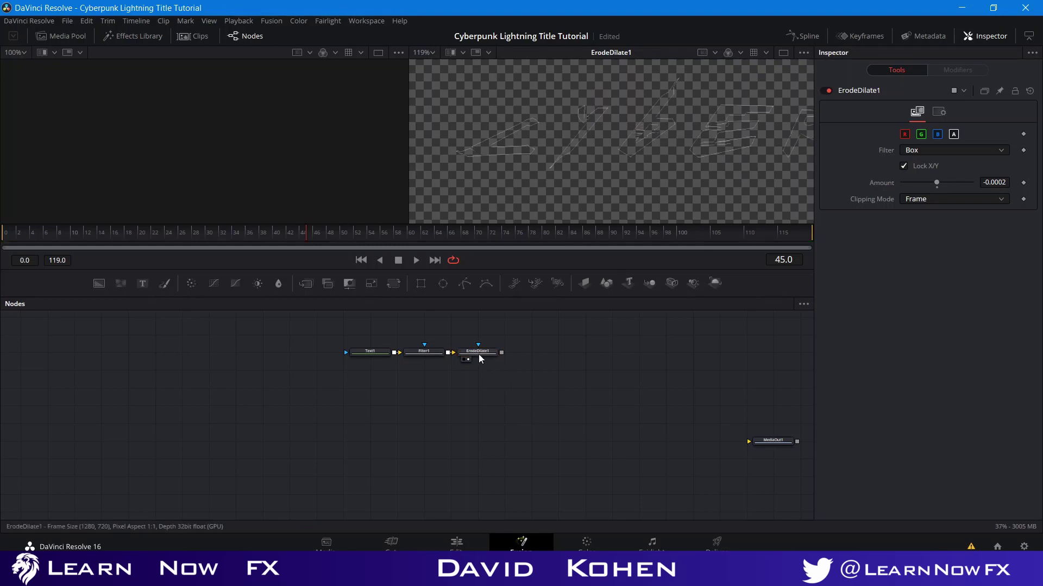
key(shift+space)
text(x)
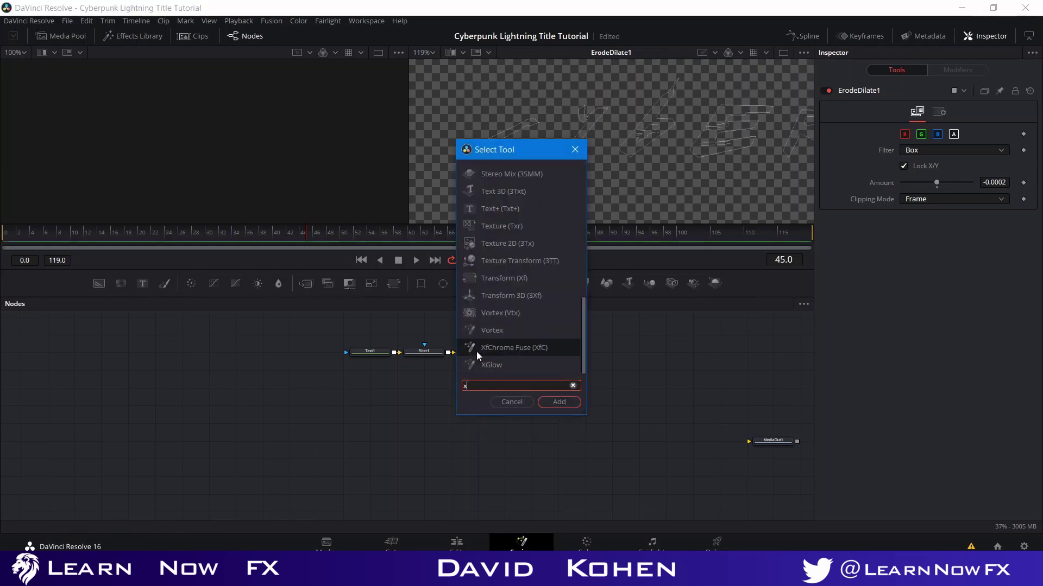
text(glo)
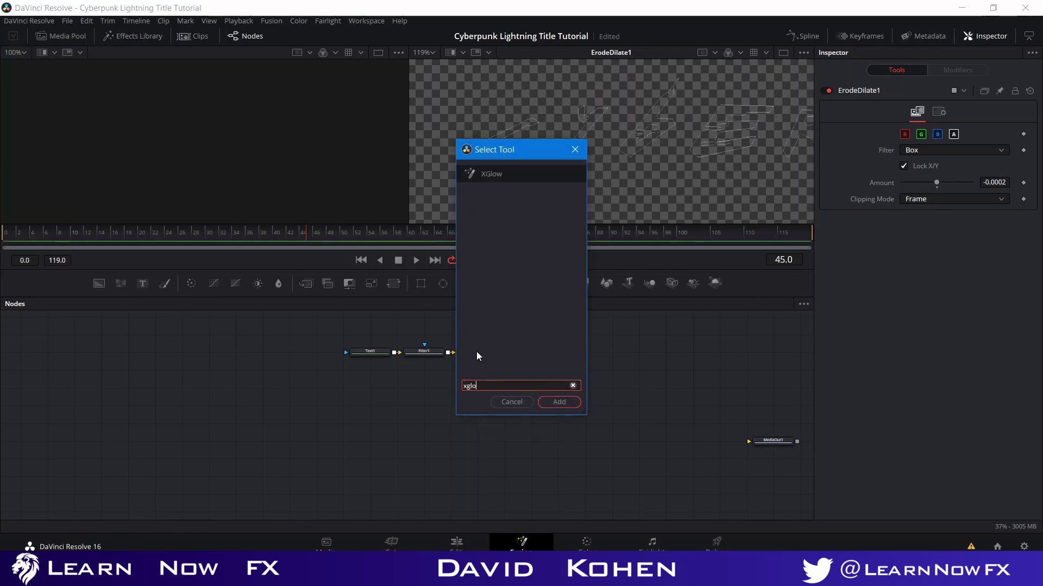
click(561, 404)
click(523, 360)
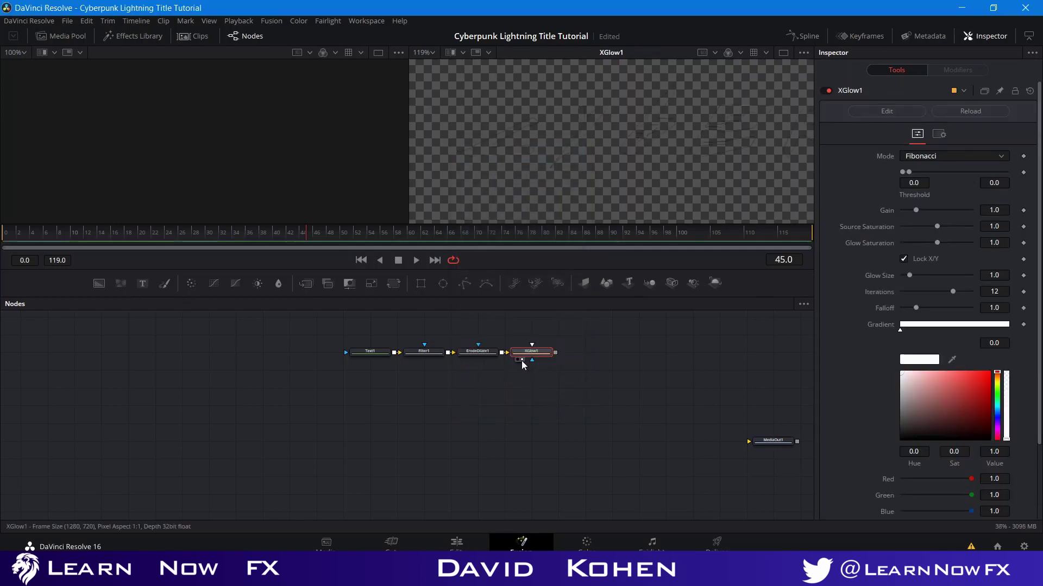
scroll(560, 155, up, 2)
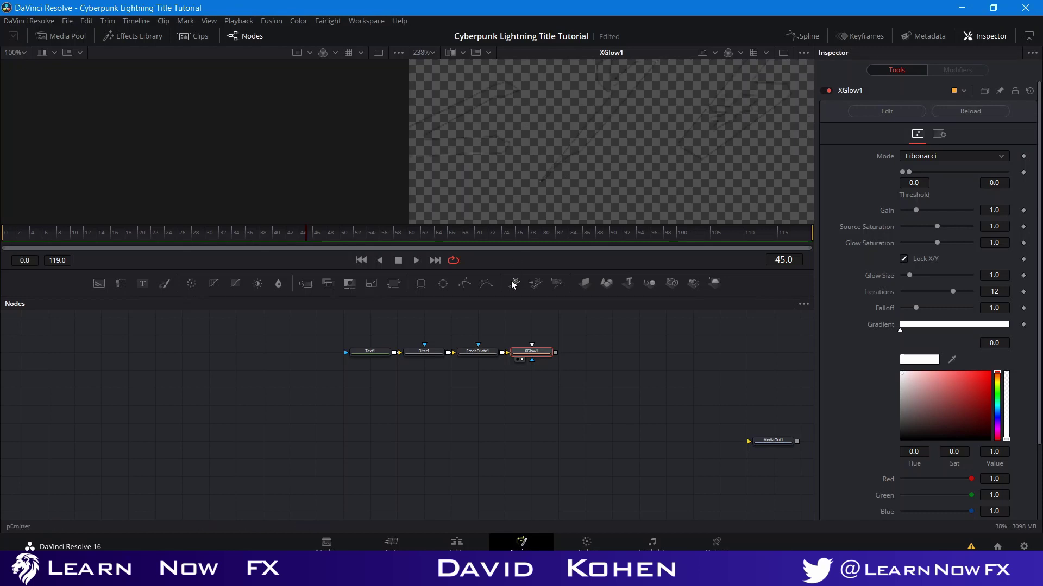
- Pull the ErodeDilate1 node out of the chain and set Filter1's filter type to Sobel
drag(486, 354, 486, 337)
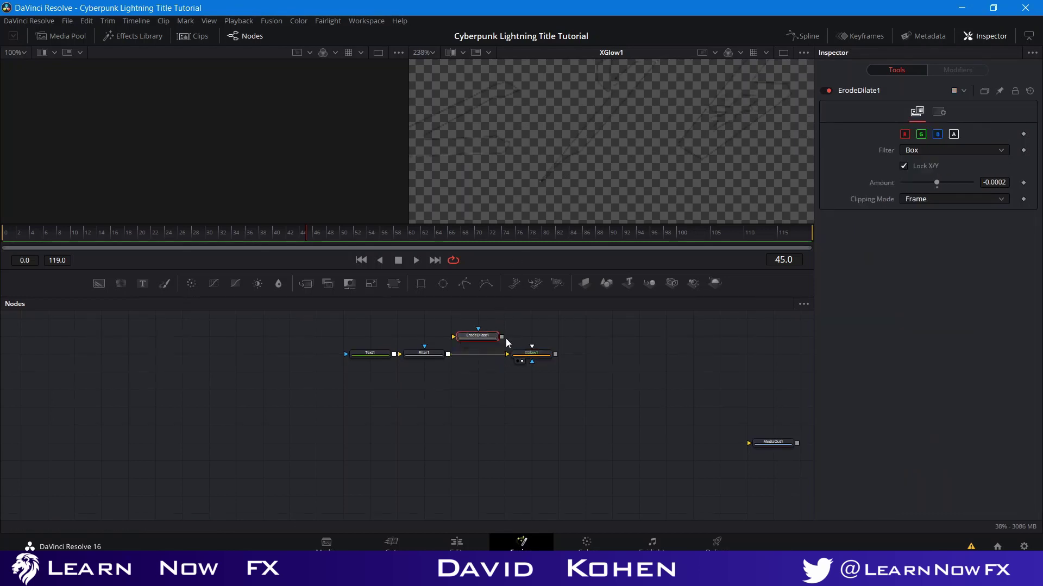
click(538, 355)
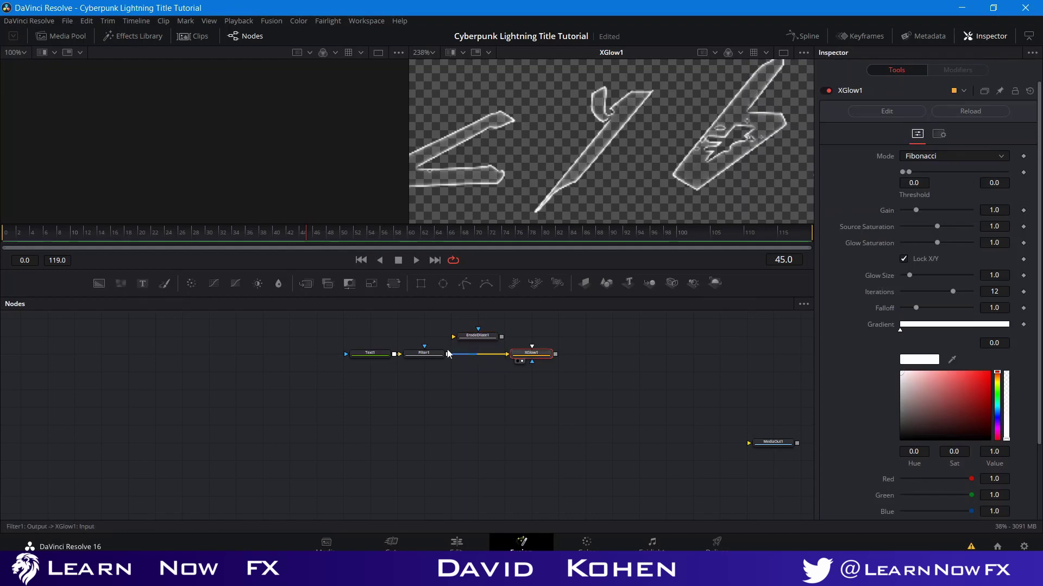
click(424, 354)
click(938, 133)
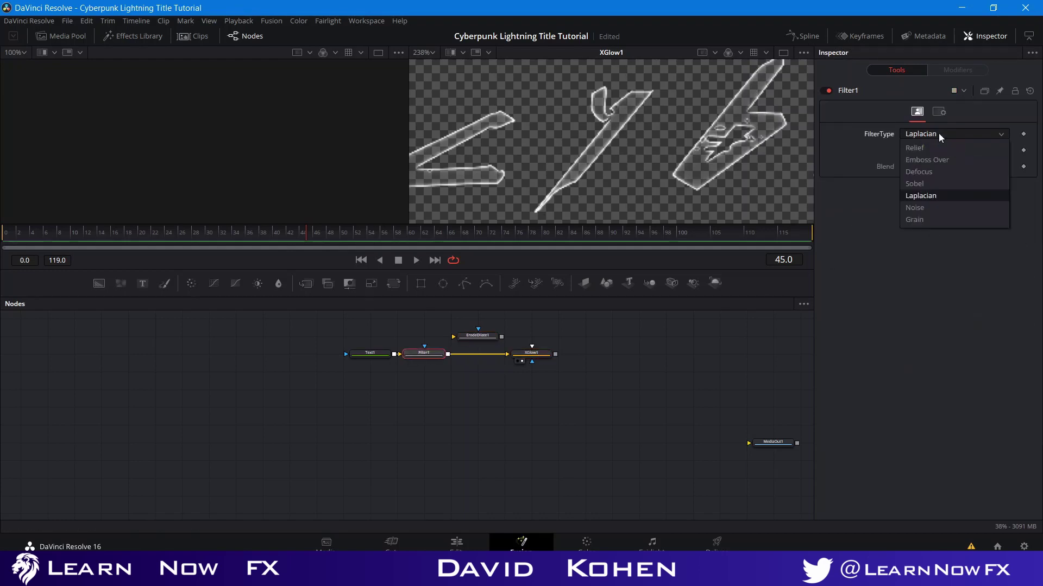
click(928, 183)
- Reinsert the ErodeDilate1 node between Filter1 and XGlow1, display it, and set its amount to -0.00077
drag(477, 335, 566, 355)
click(468, 361)
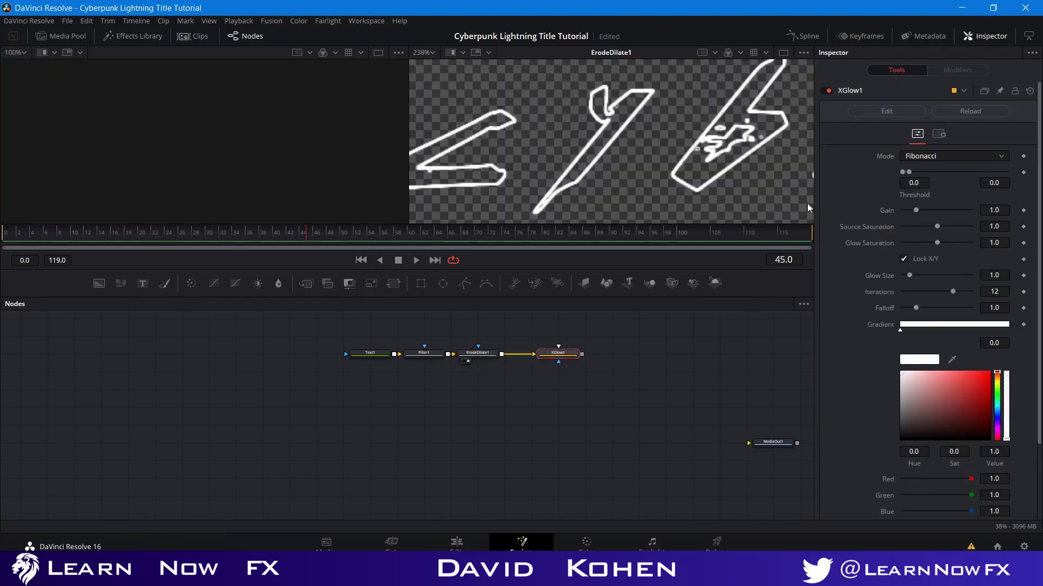
click(471, 354)
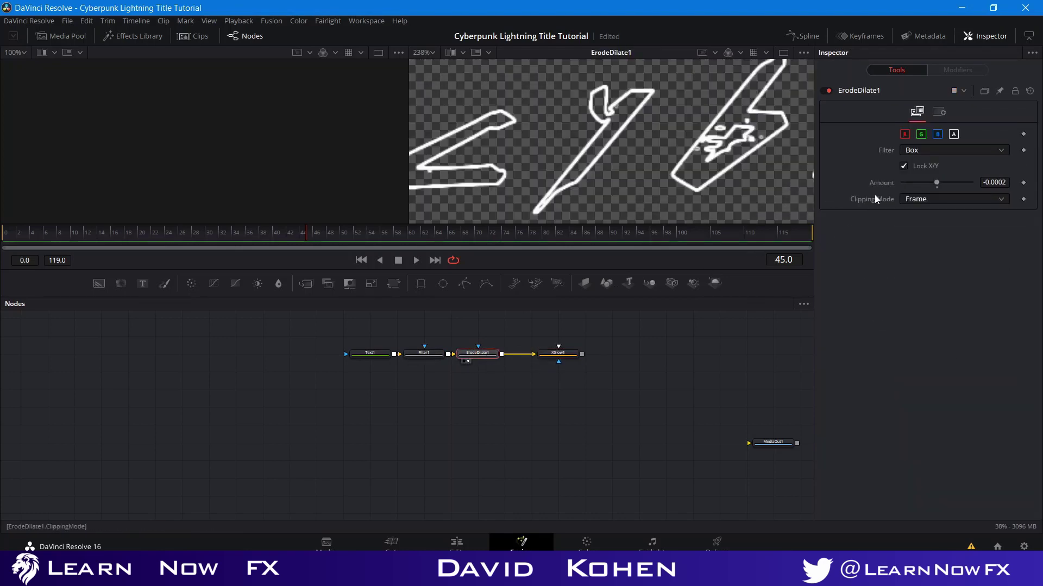
drag(937, 184, 918, 191)
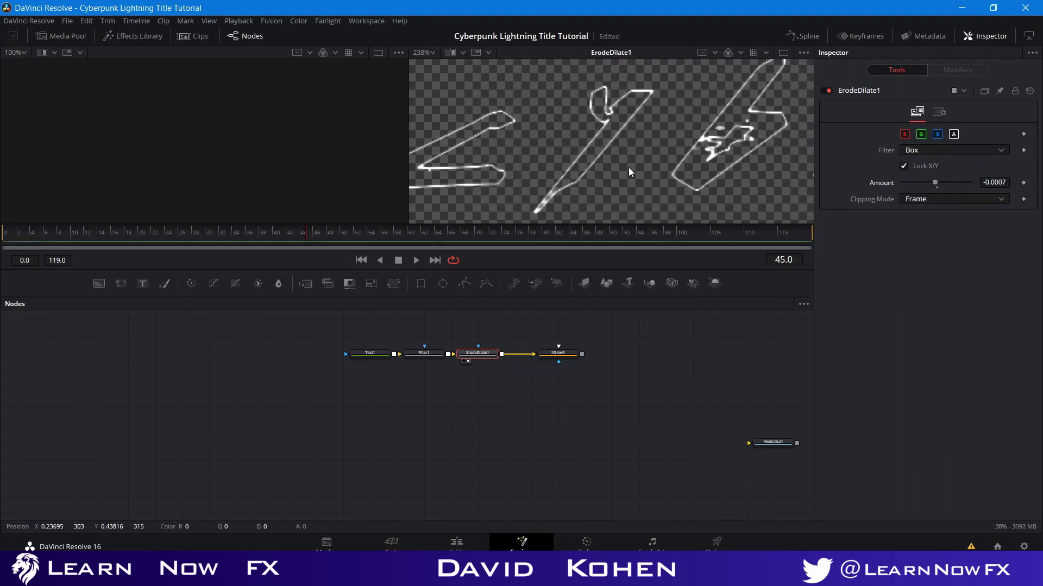
scroll(627, 168, down, 2)
scroll(714, 168, up, 3)
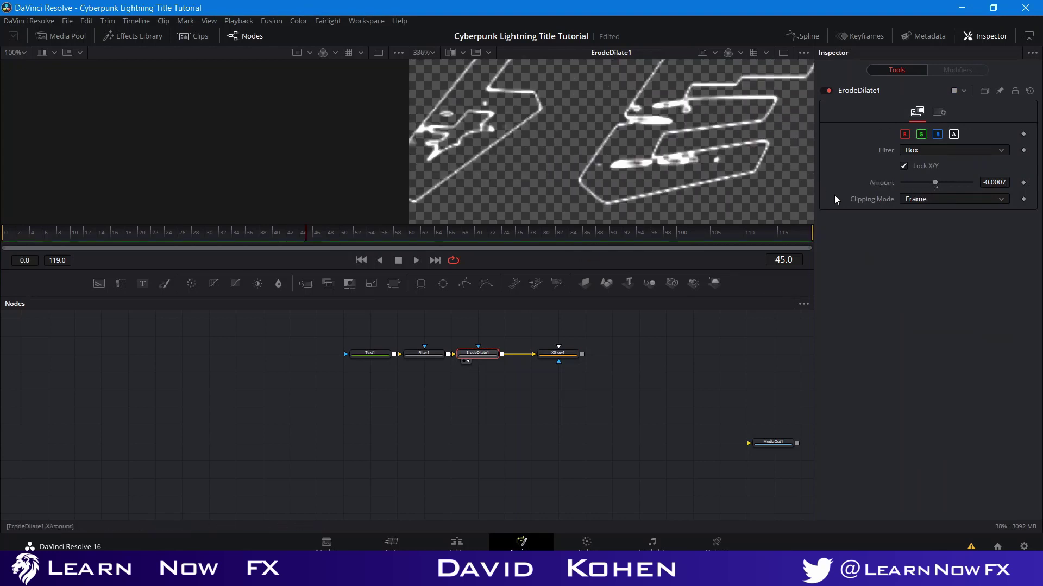
drag(937, 183, 934, 183)
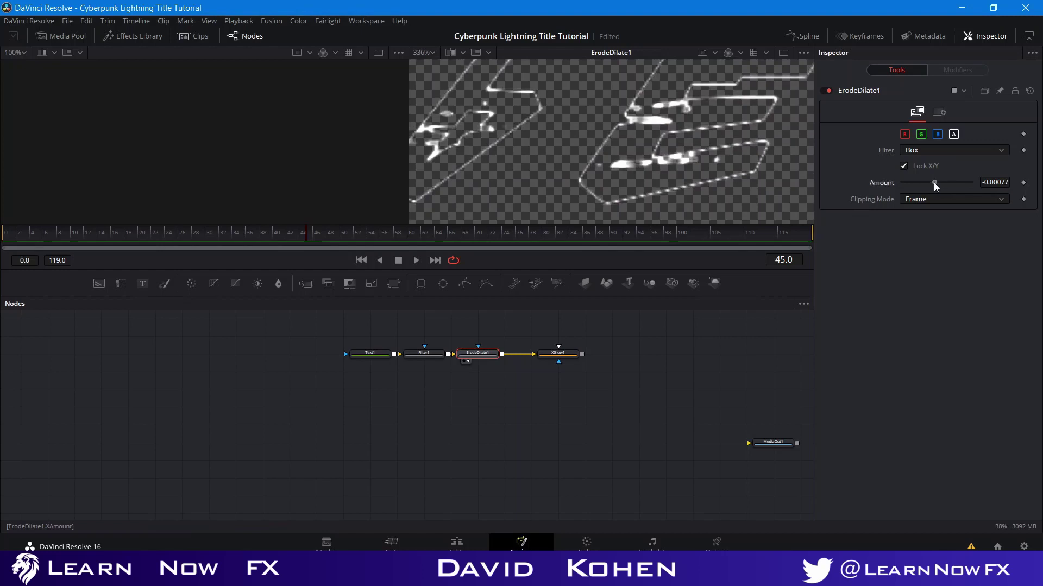
- Display the XGlow1 node and set its gradient colour to a blue-violet with hue 0.712 and saturation 1.0
click(548, 360)
scroll(572, 143, down, 3)
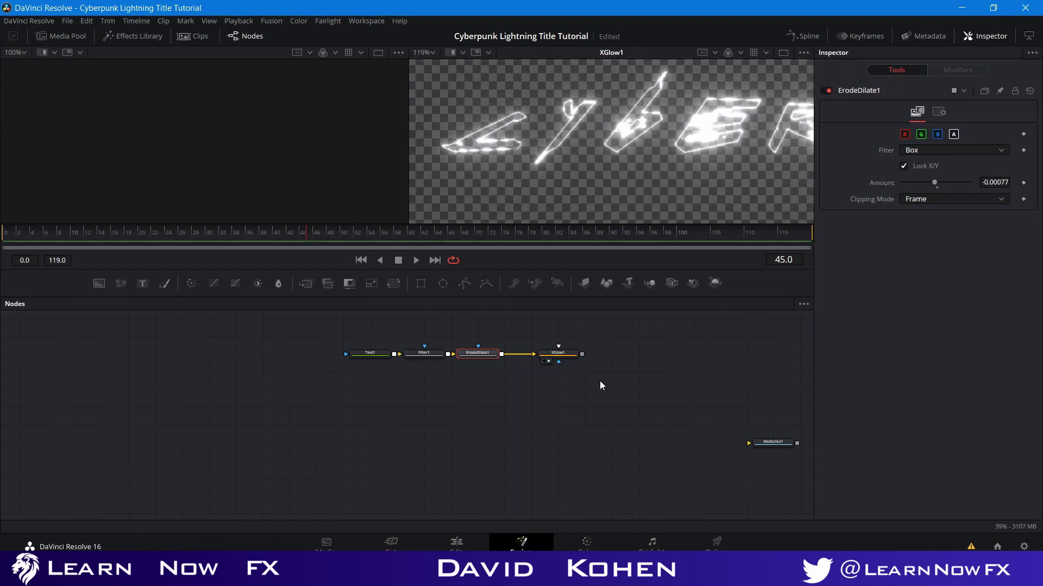
click(569, 353)
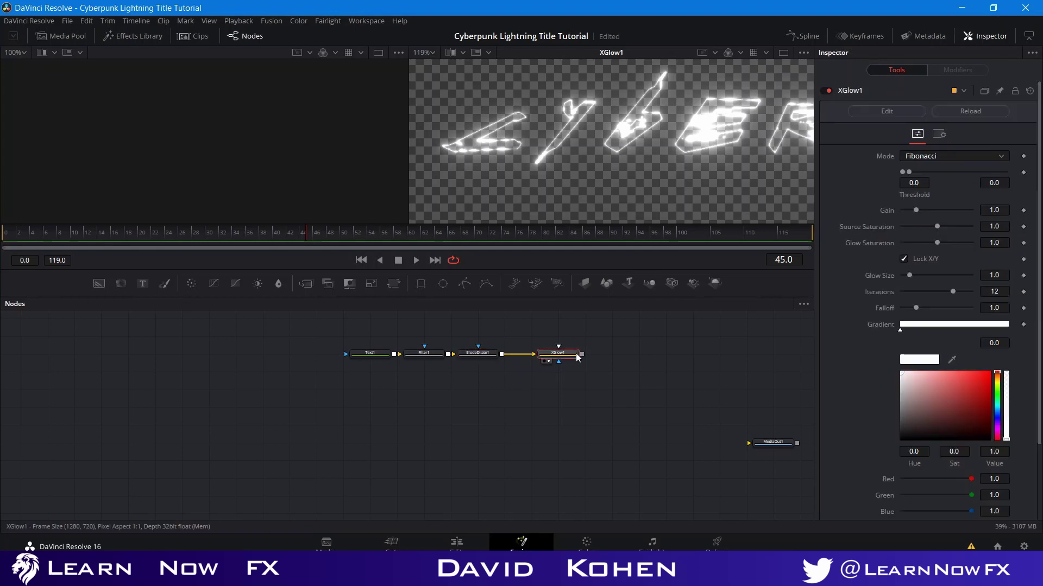
click(999, 421)
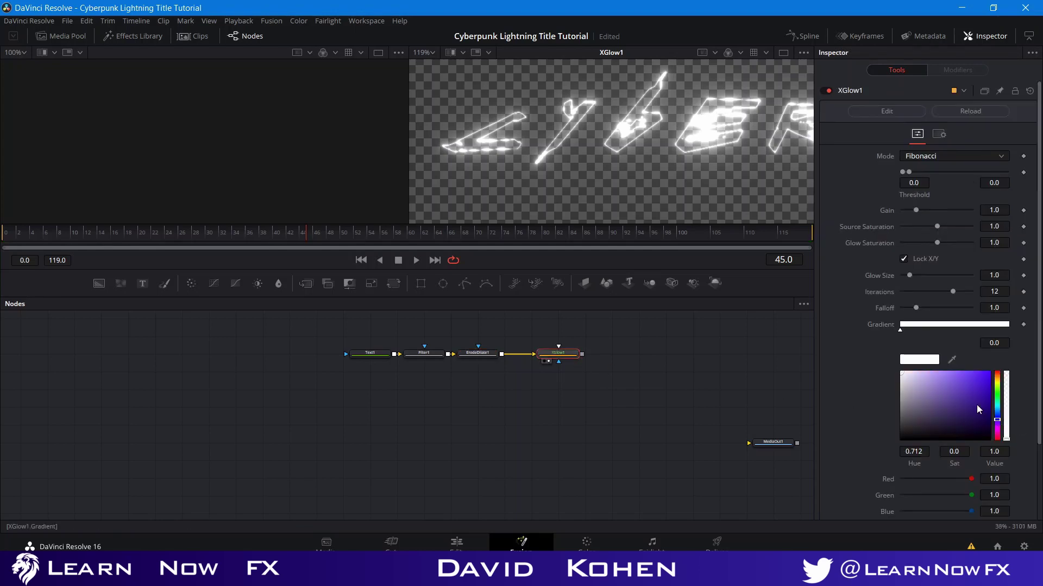
drag(976, 405, 990, 373)
scroll(552, 161, down, 4)
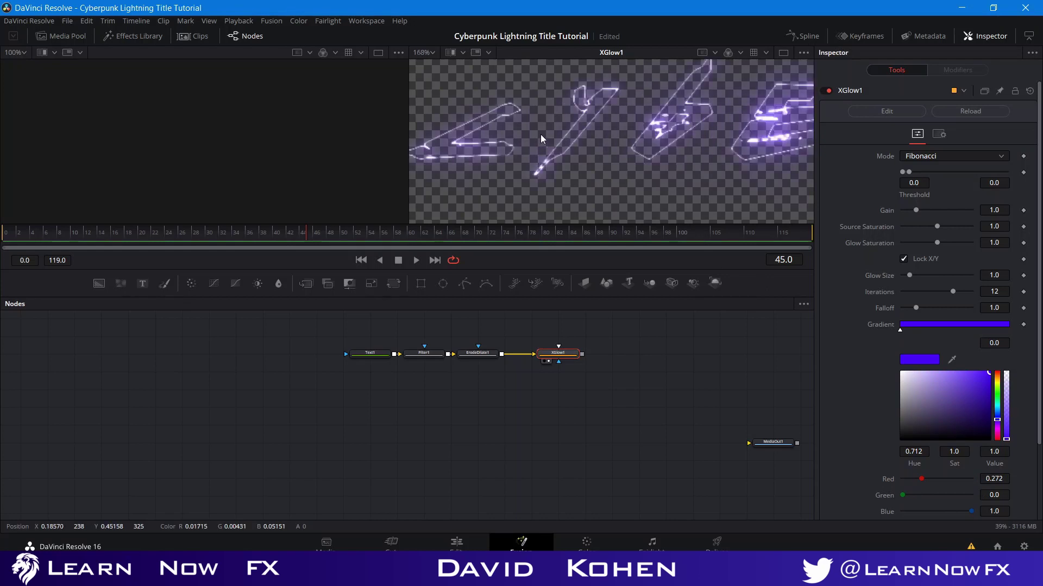
- Replace the viewer's checkered background with black and move the XGlow1 node closer to ErodeDilate1
right_click(566, 189)
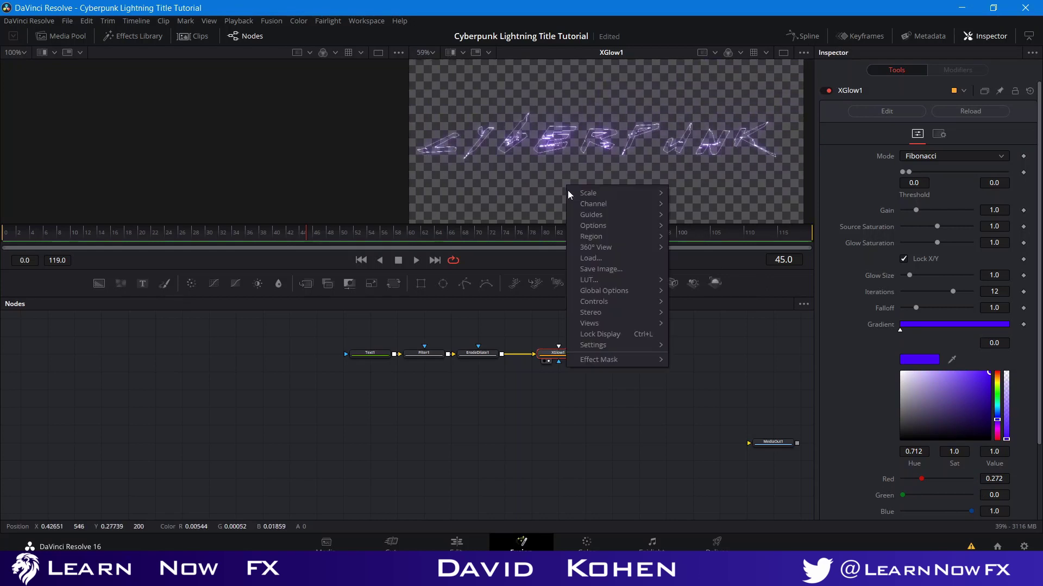
mouse_move(624, 227)
click(692, 230)
scroll(692, 201, left, 4)
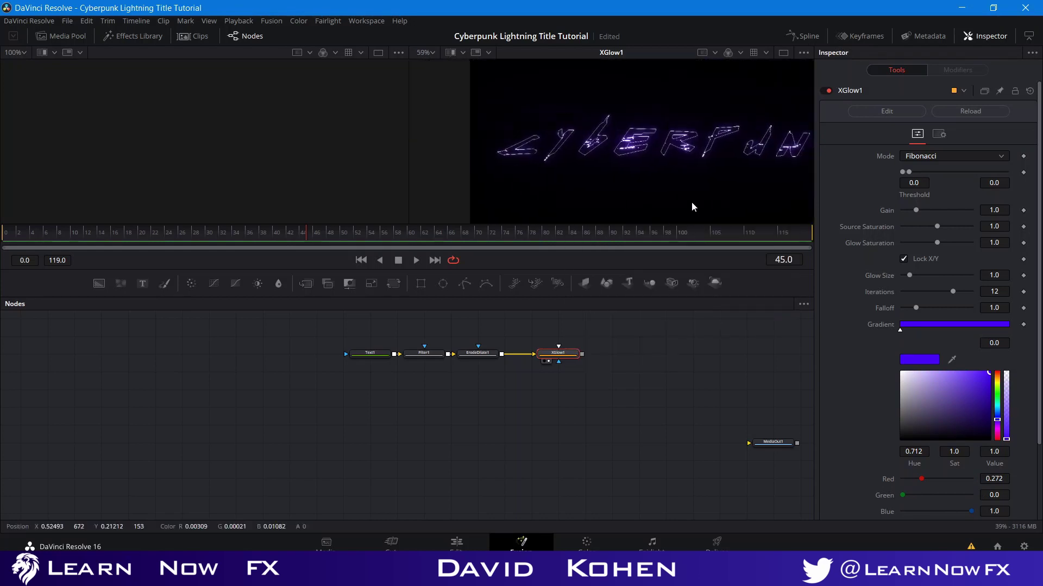
scroll(635, 142, down, 2)
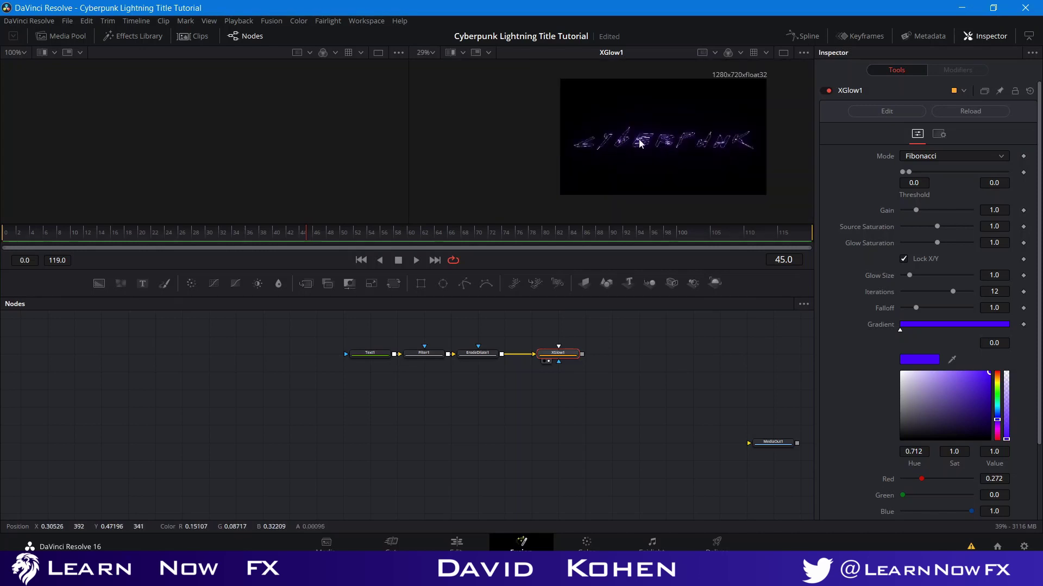
scroll(606, 137, up, 5)
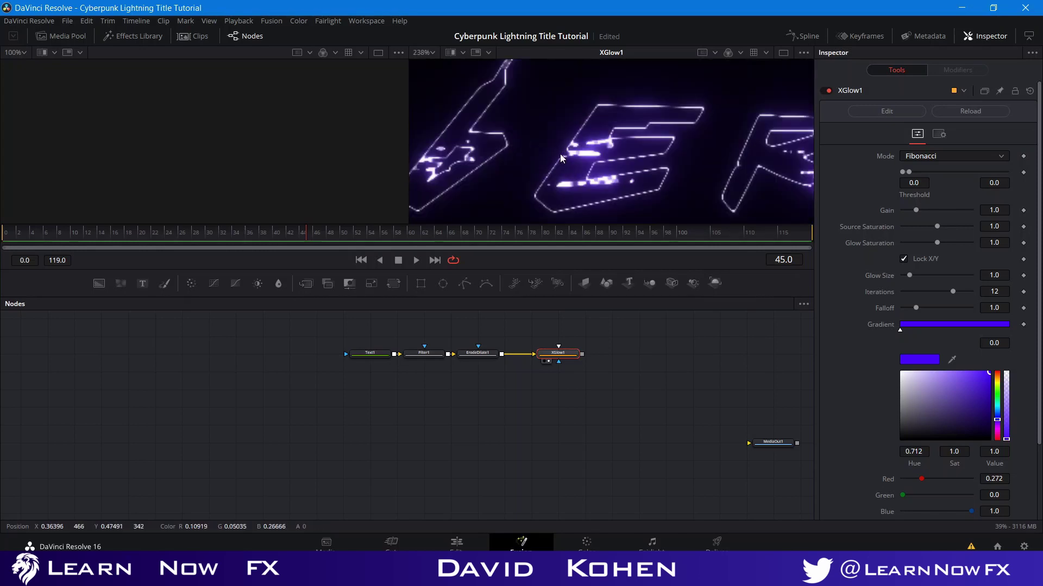
key(ctrl+f)
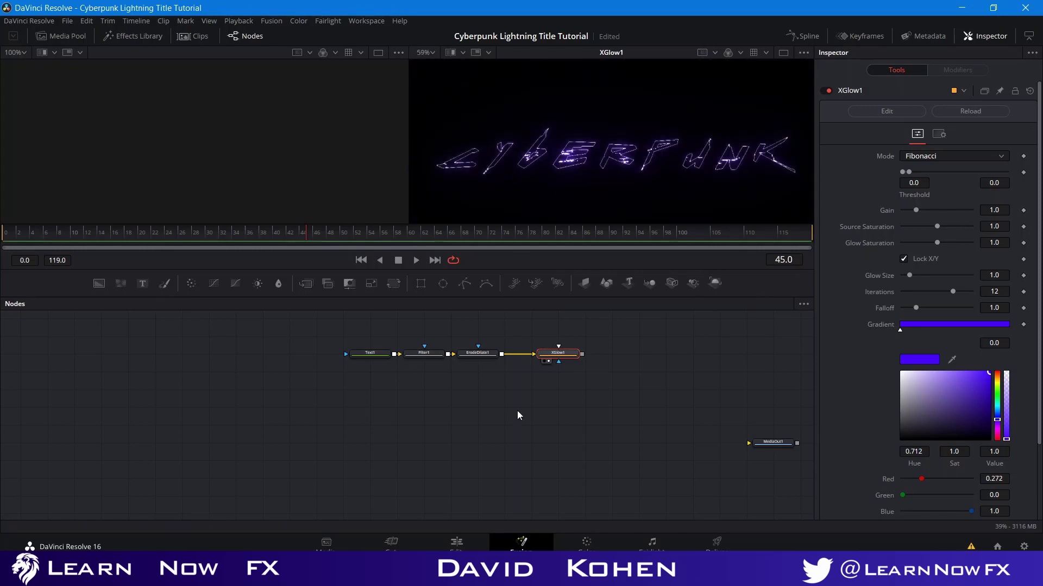
drag(546, 360, 530, 355)
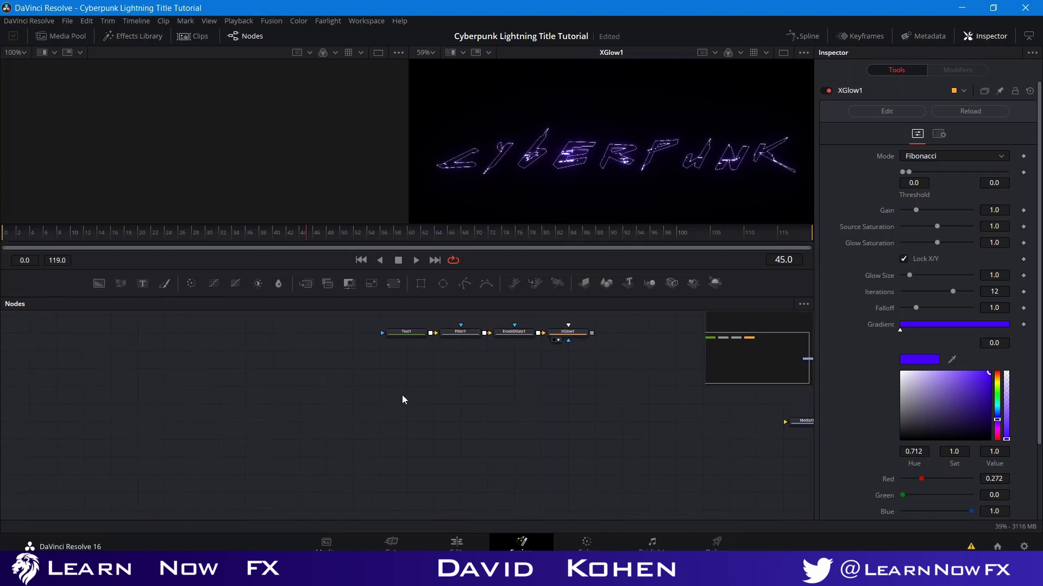
- Add a separate Text 3D node below the chain reading CYBERPUNK and display it in the second viewer
key(shift+space)
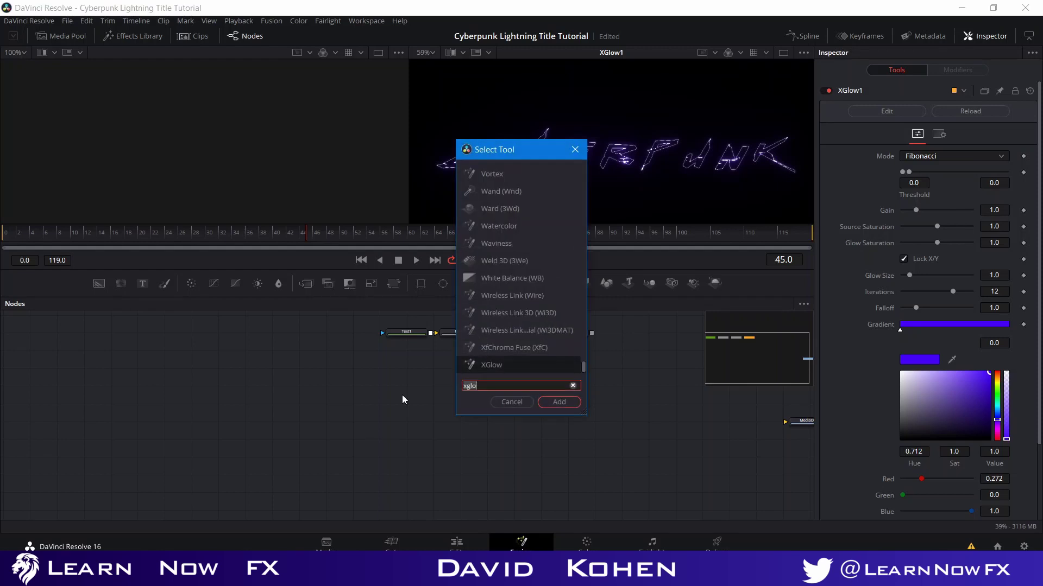
text(text)
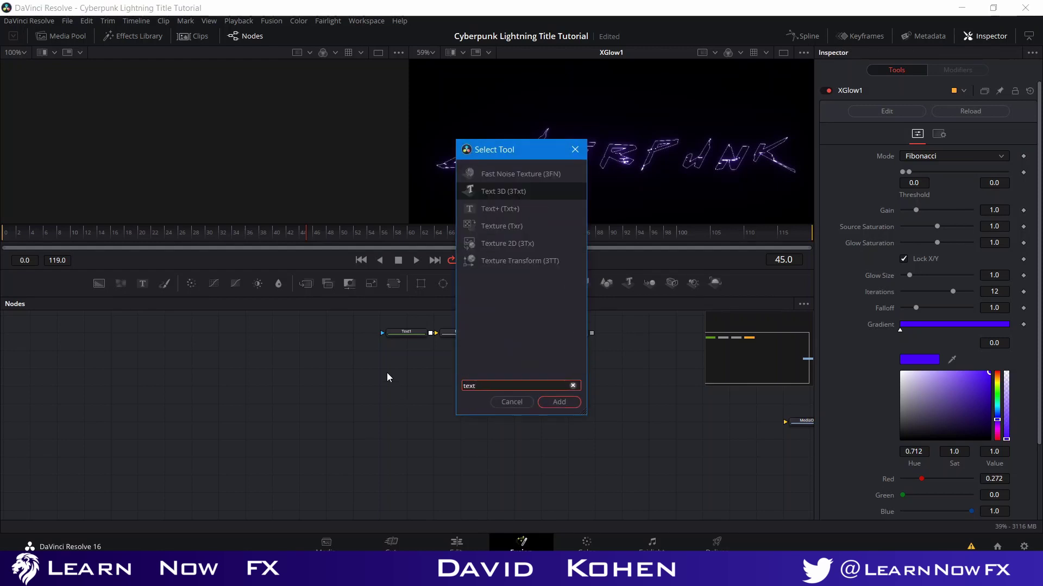
click(559, 400)
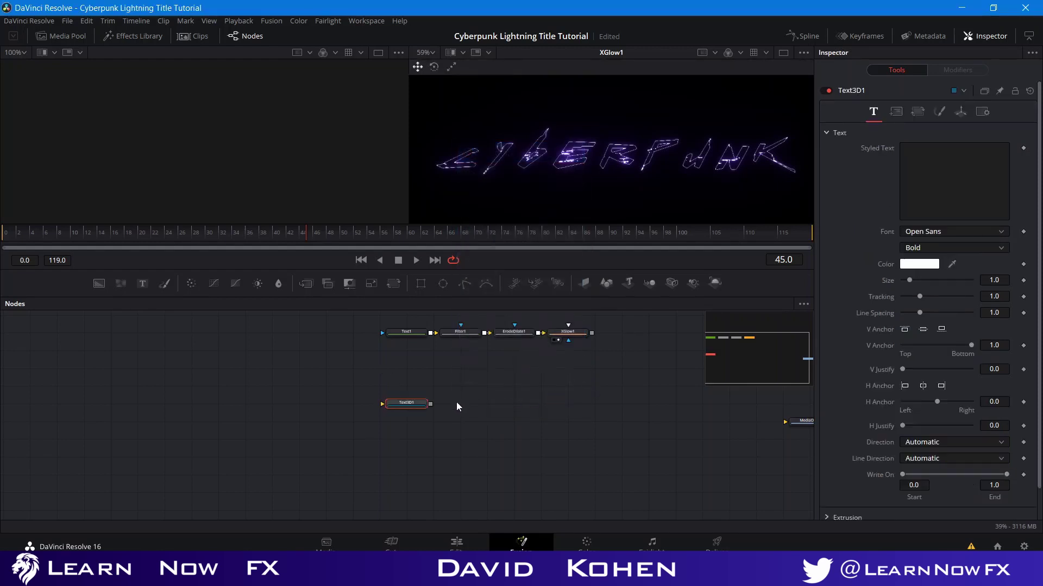
click(953, 153)
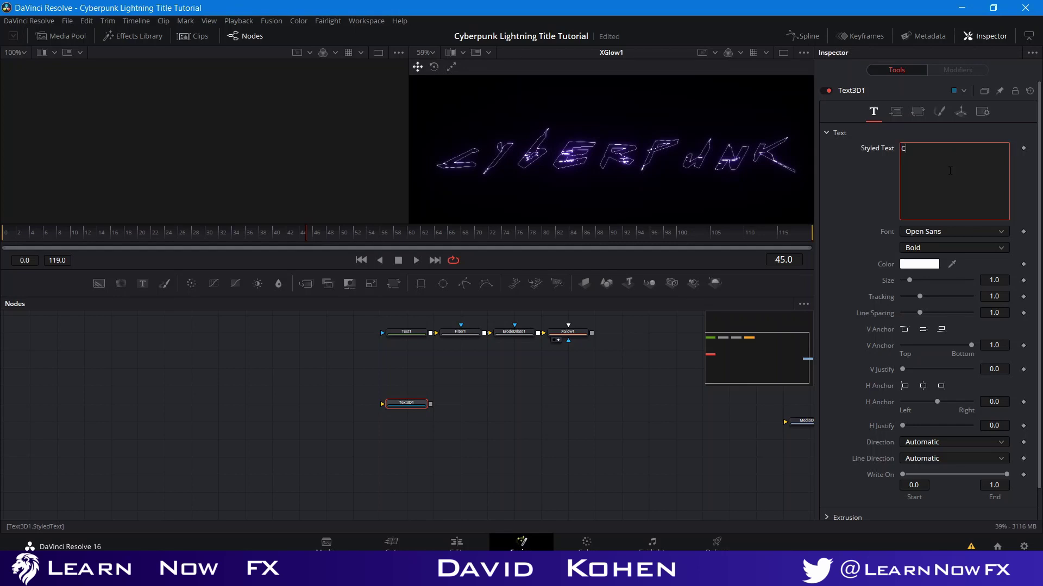
text(CYBERPUNK)
click(578, 396)
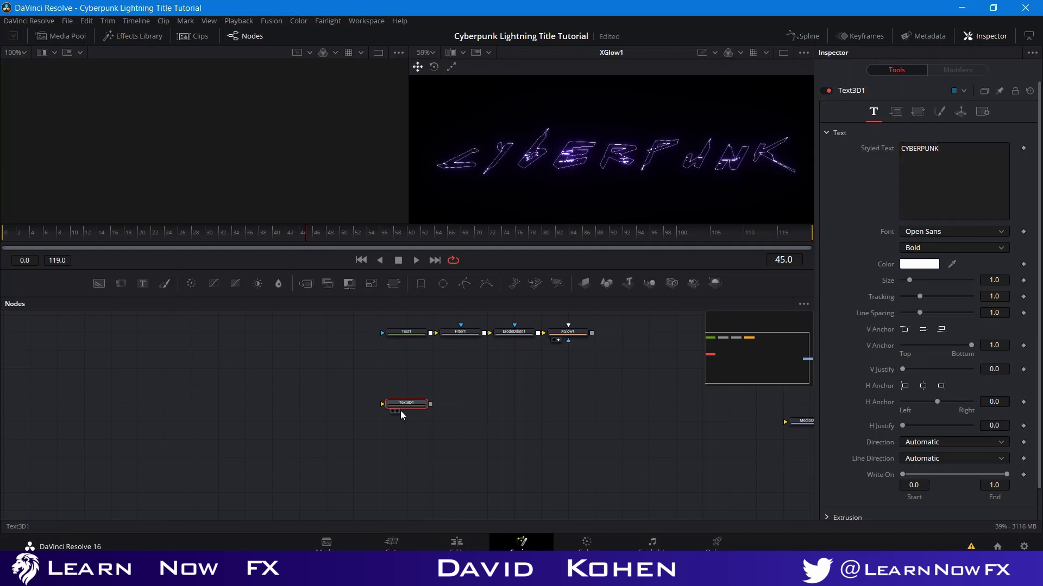
click(397, 411)
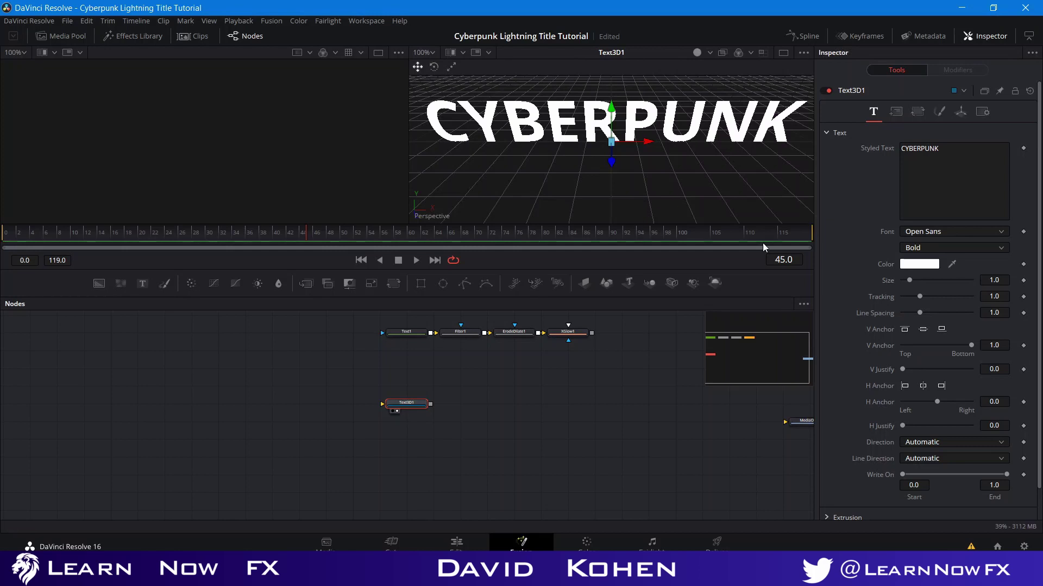
- Change the Text3D1 node's font to Cyberpunk Regular
click(914, 235)
scroll(951, 320, up, 10)
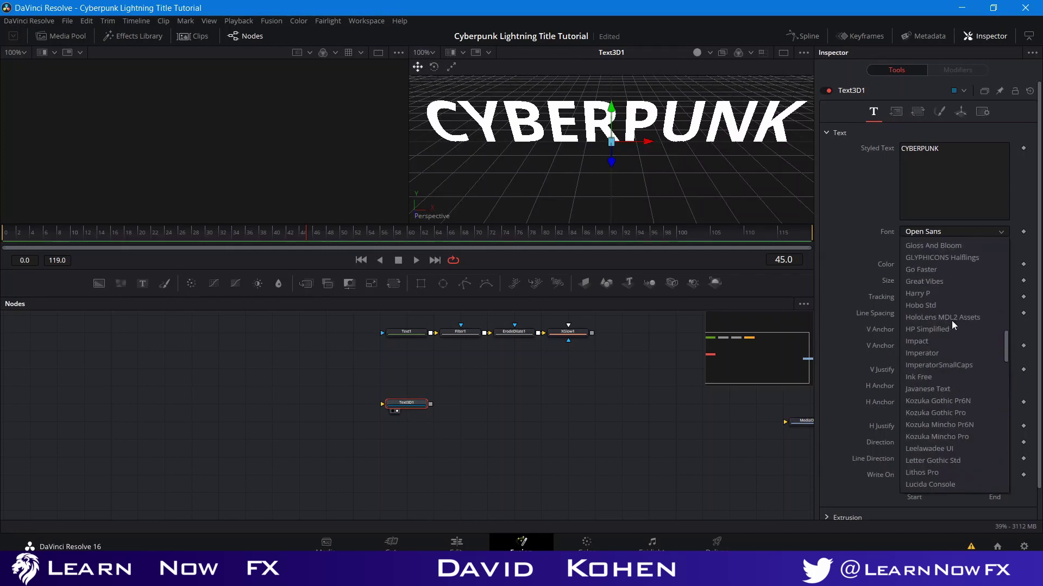
click(937, 244)
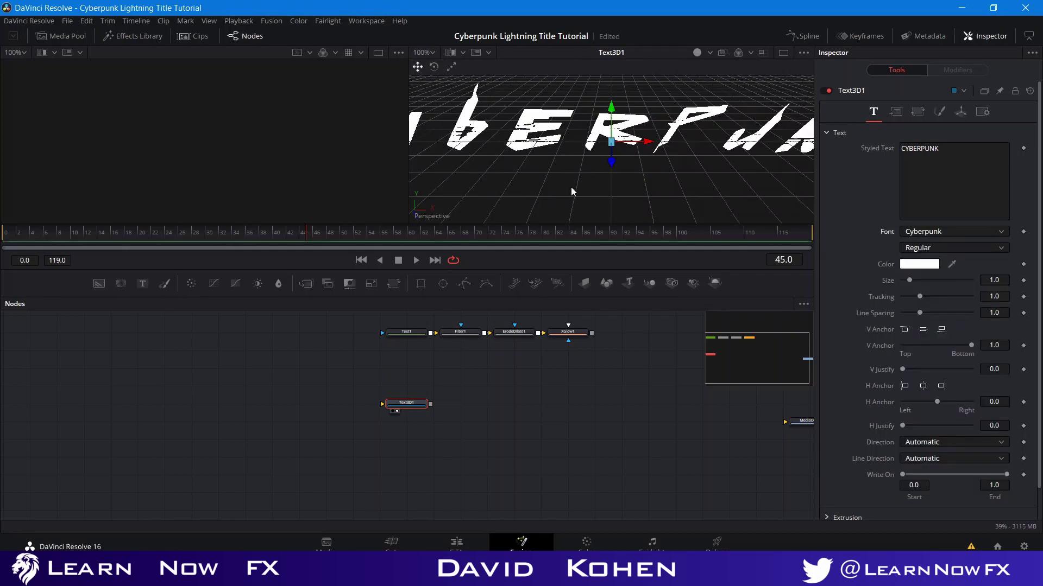
- Switch the 3D viewer's shading to Lights and stop the playback
key(space)
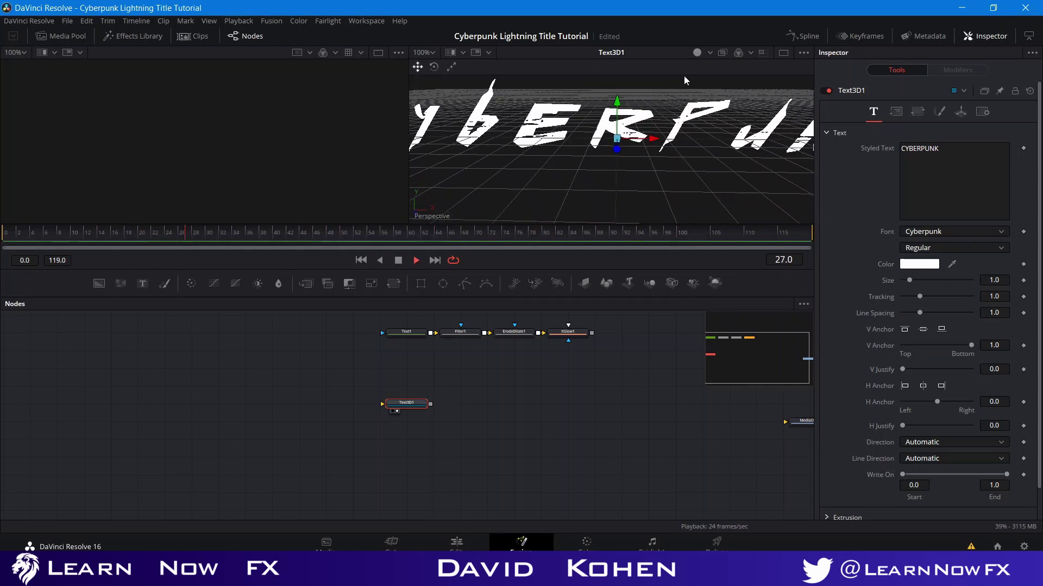
click(709, 52)
click(707, 110)
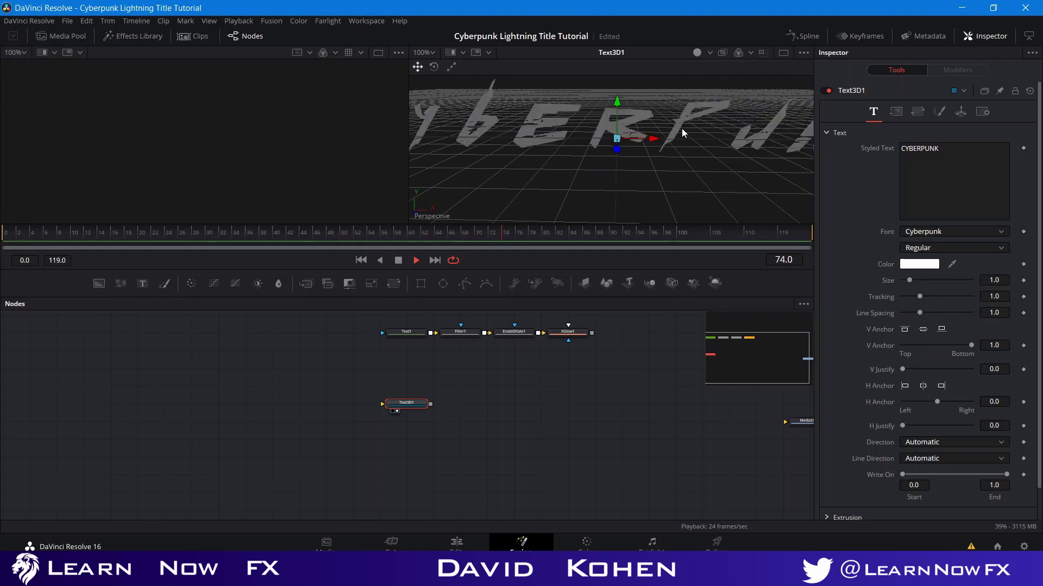
click(399, 260)
click(710, 51)
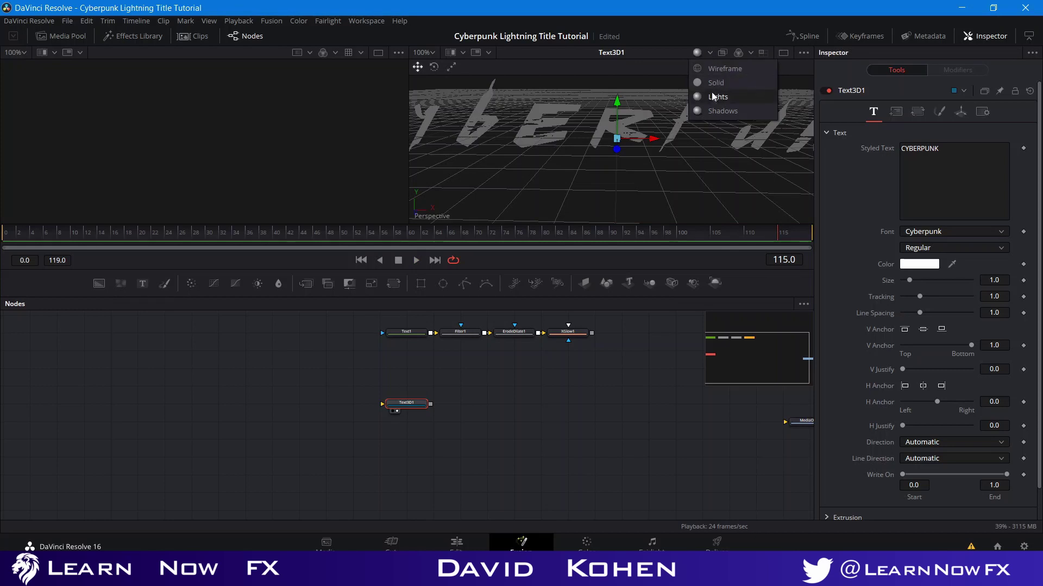
click(713, 93)
drag(680, 162, 591, 127)
click(711, 52)
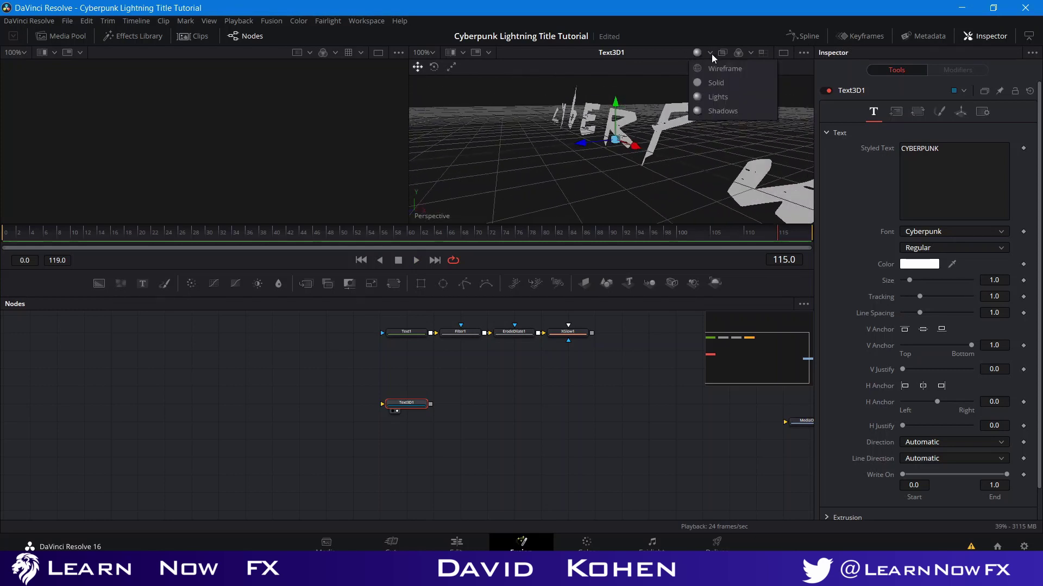
click(656, 63)
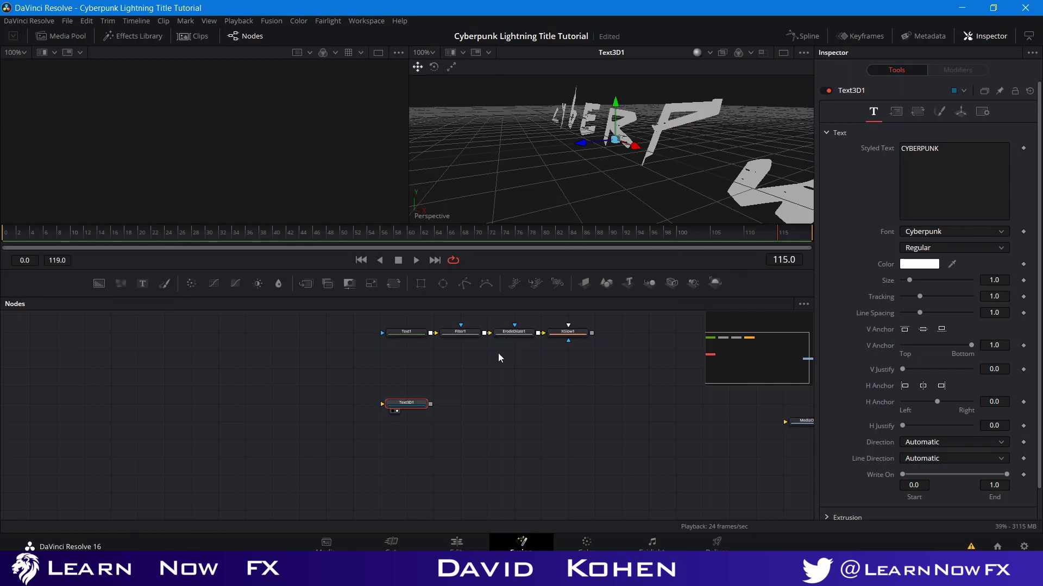
- Move the Text3D1 node closer to the upper chain and set its extrusion depth to 0.0472 and extrusion subdivisions to 1
drag(423, 403, 503, 385)
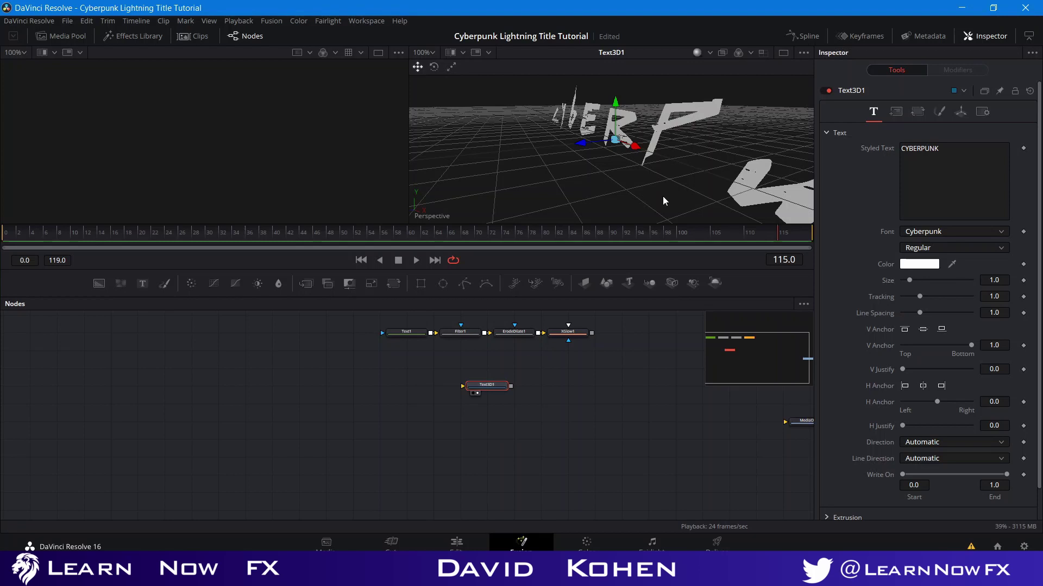
drag(662, 197, 603, 181)
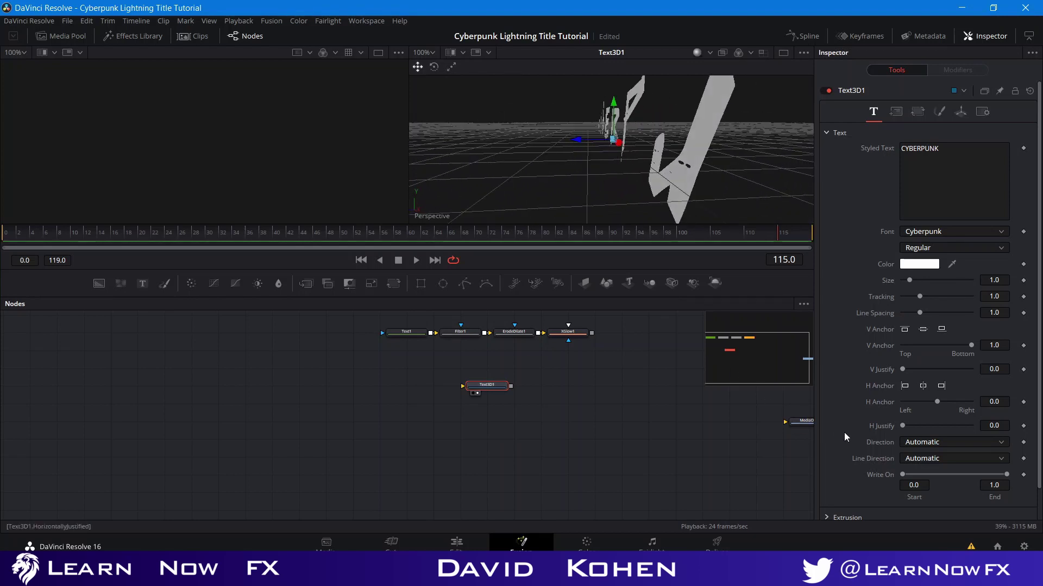
scroll(858, 440, down, 2)
click(825, 483)
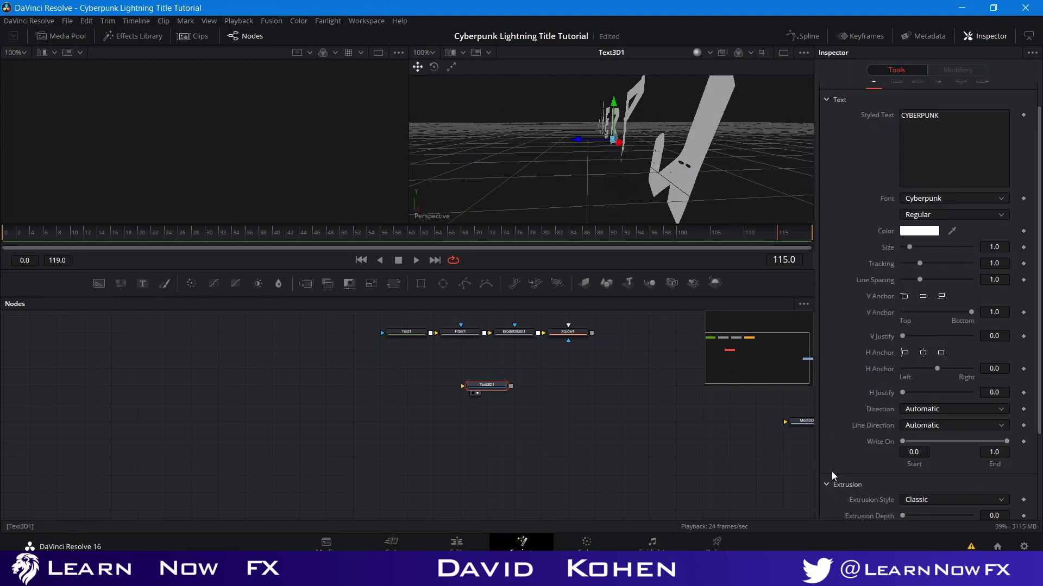
scroll(832, 471, down, 4)
drag(904, 403, 918, 409)
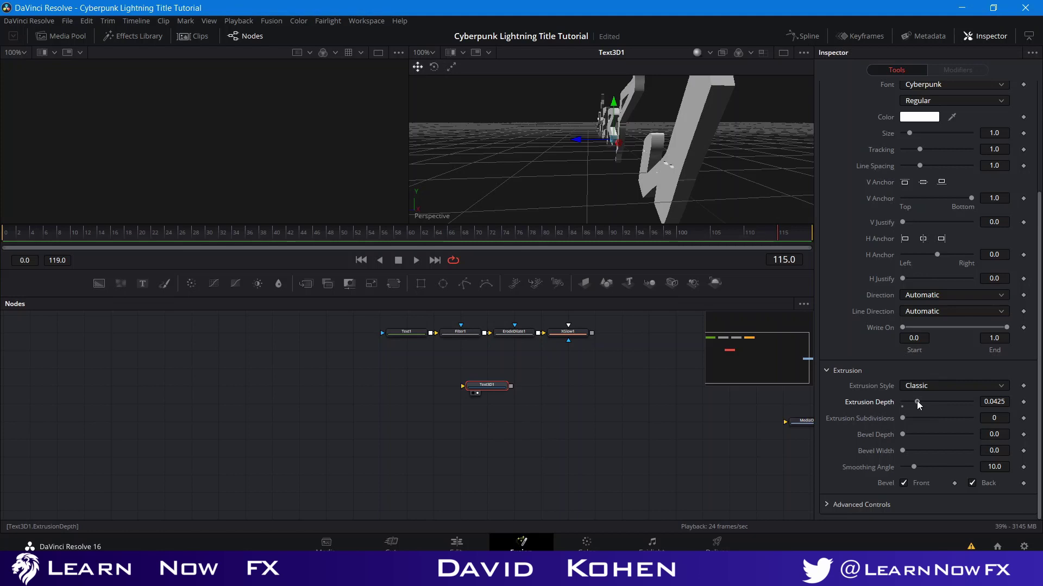
drag(916, 401, 919, 402)
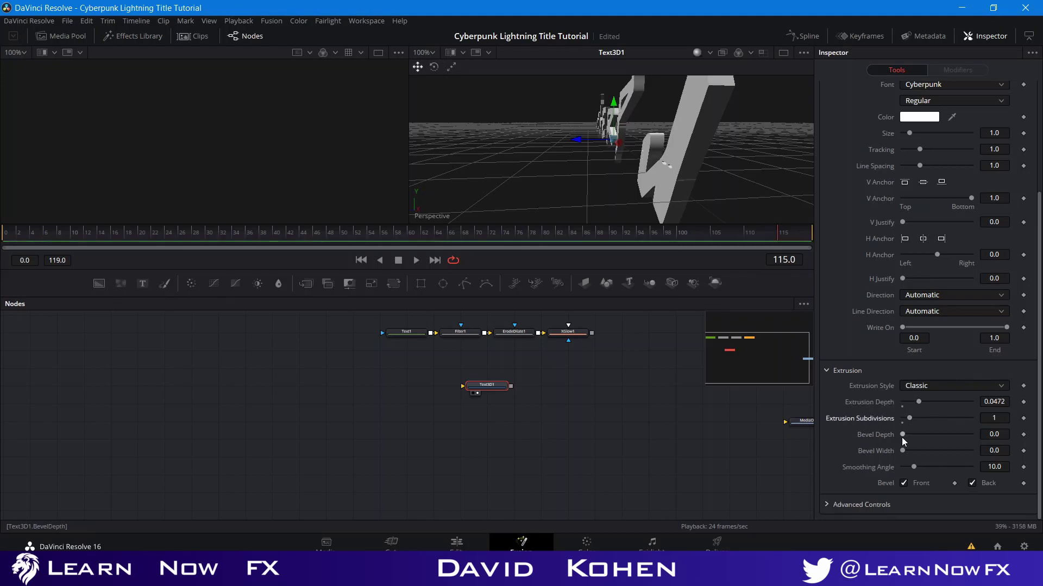
- Give the 3D text a bevel depth of 0.0079 and a bevel width of 0.0047, and save the project
drag(902, 438, 905, 451)
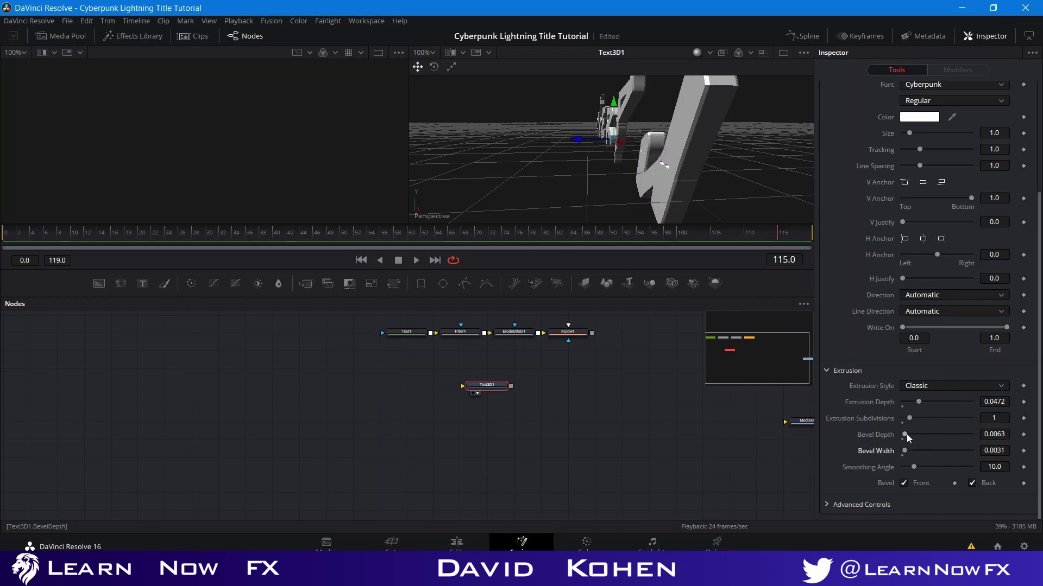
key(ctrl+s)
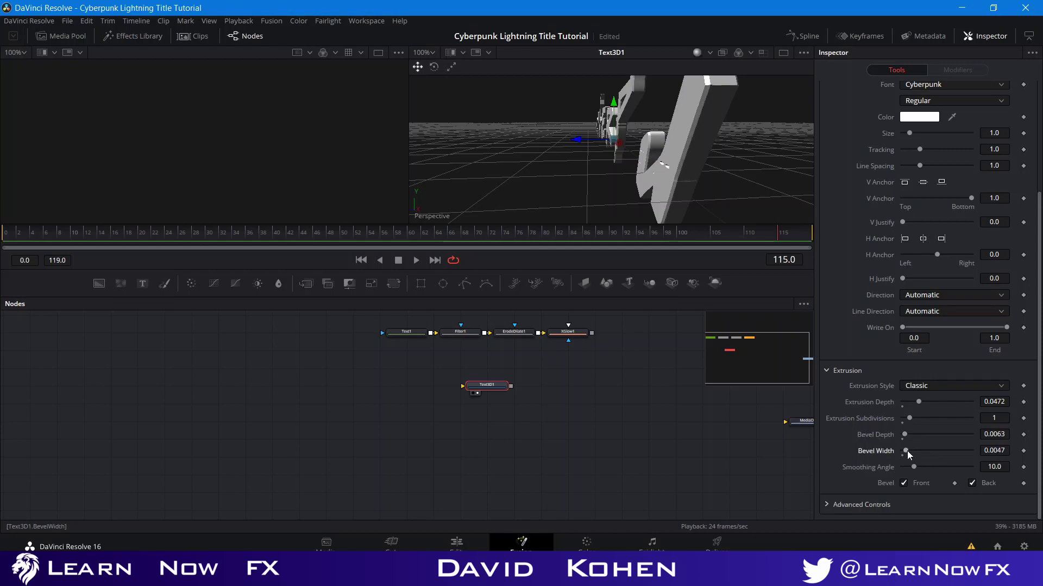
drag(905, 434, 906, 435)
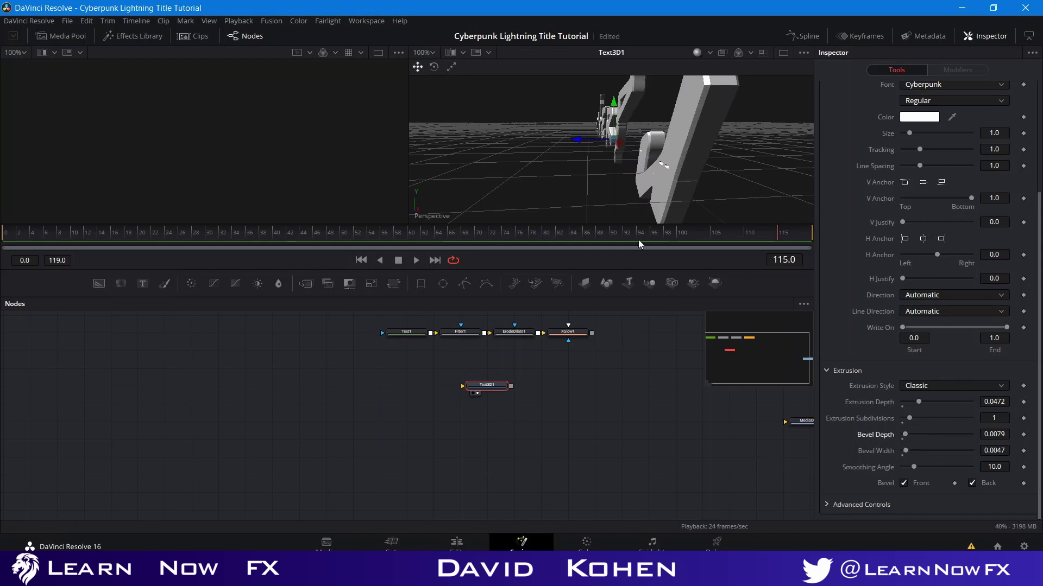
- Increase the 3D text's extrusion subdivisions to 2 and its bevel depth to 0.0157, then deselect the Text3D1 node
drag(568, 211, 600, 234)
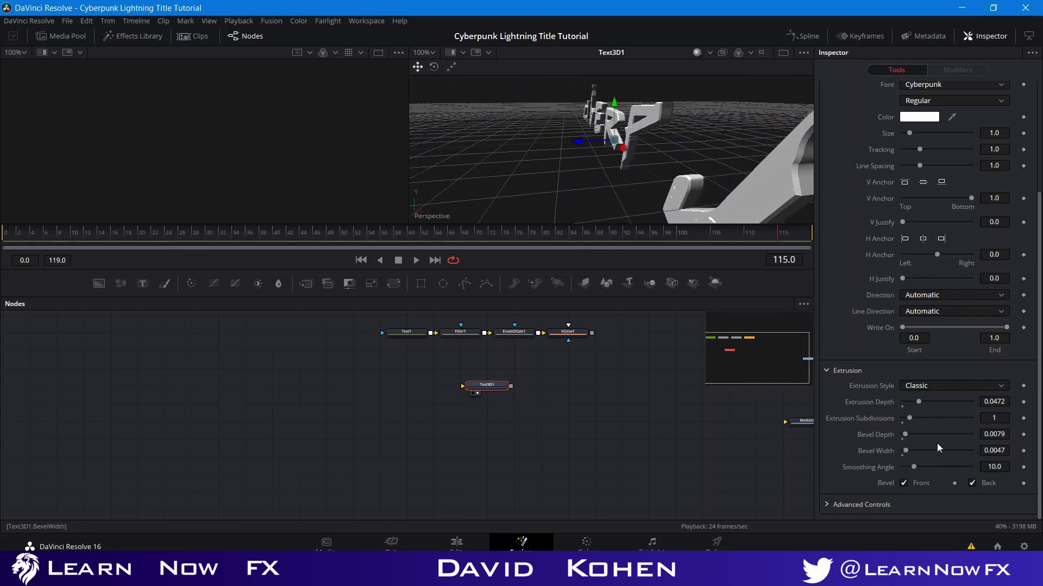
drag(909, 418, 914, 435)
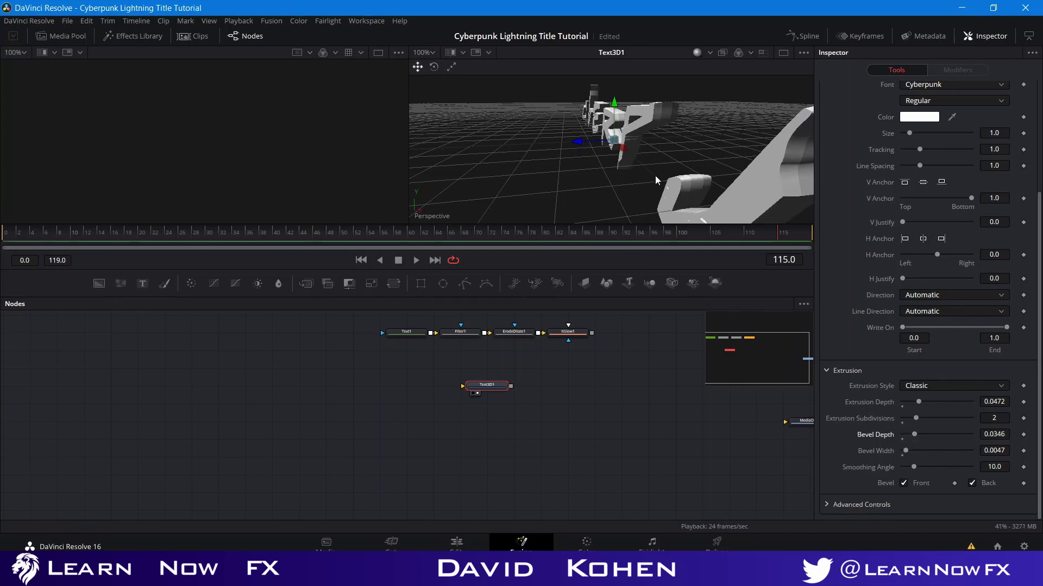
drag(620, 200, 685, 250)
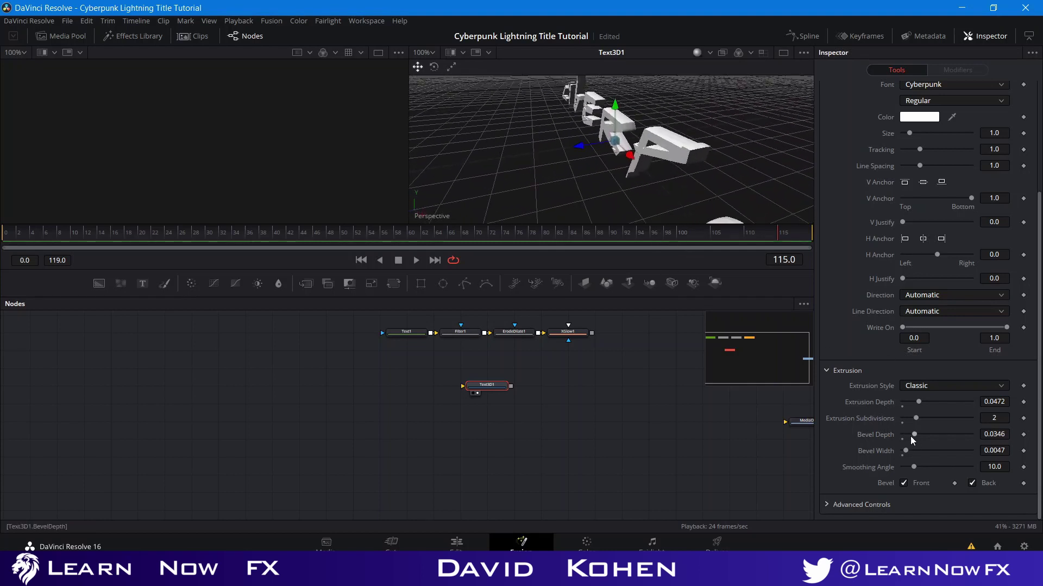
drag(916, 438, 907, 438)
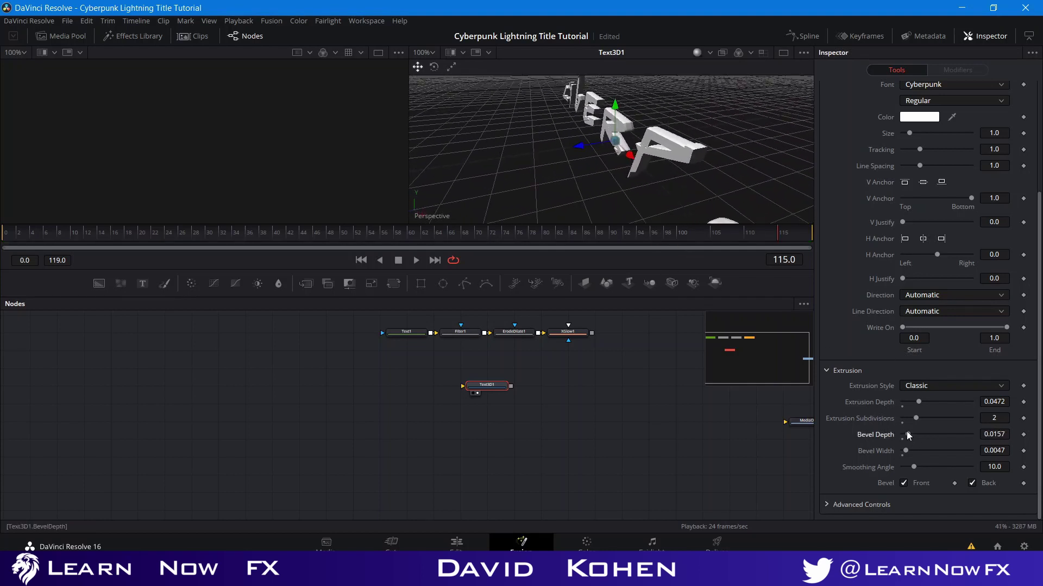
drag(562, 159, 752, 111)
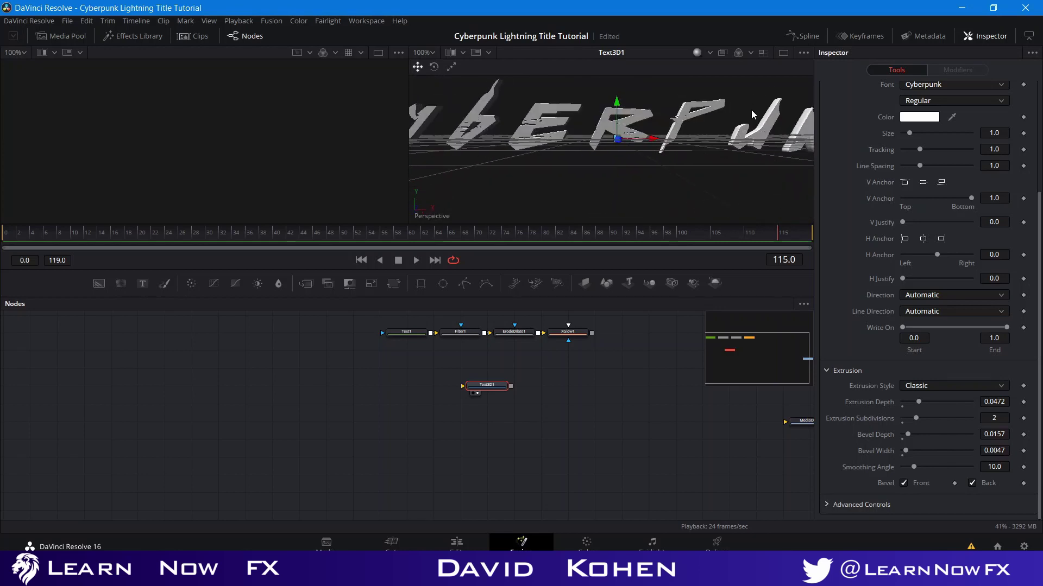
click(490, 449)
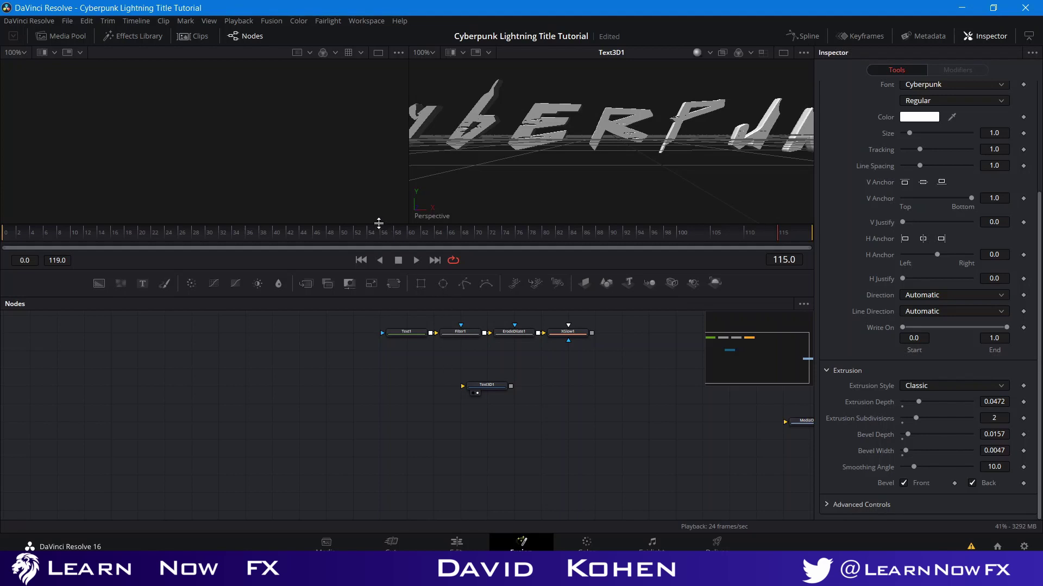
click(358, 22)
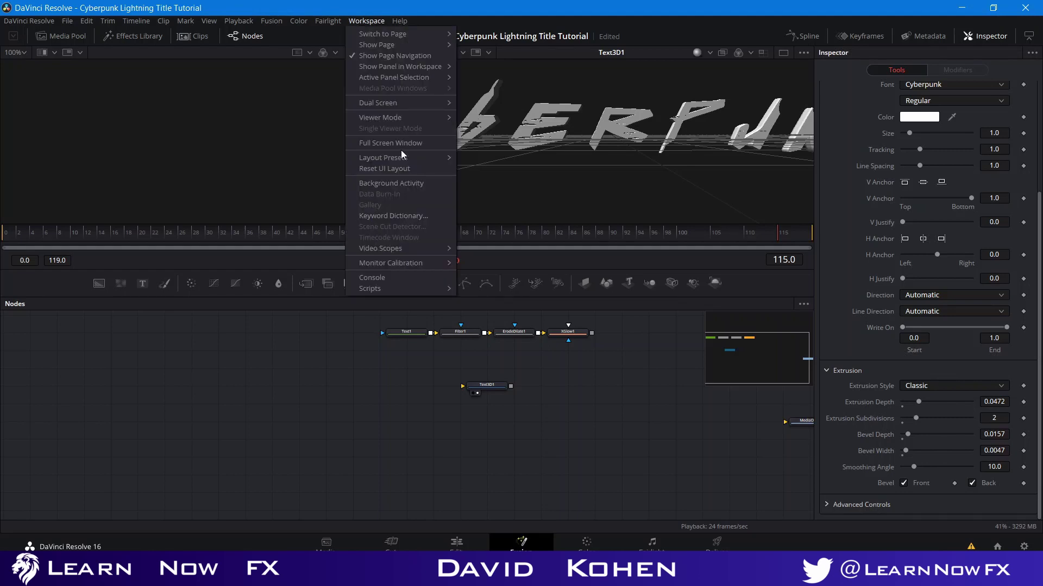
mouse_move(415, 283)
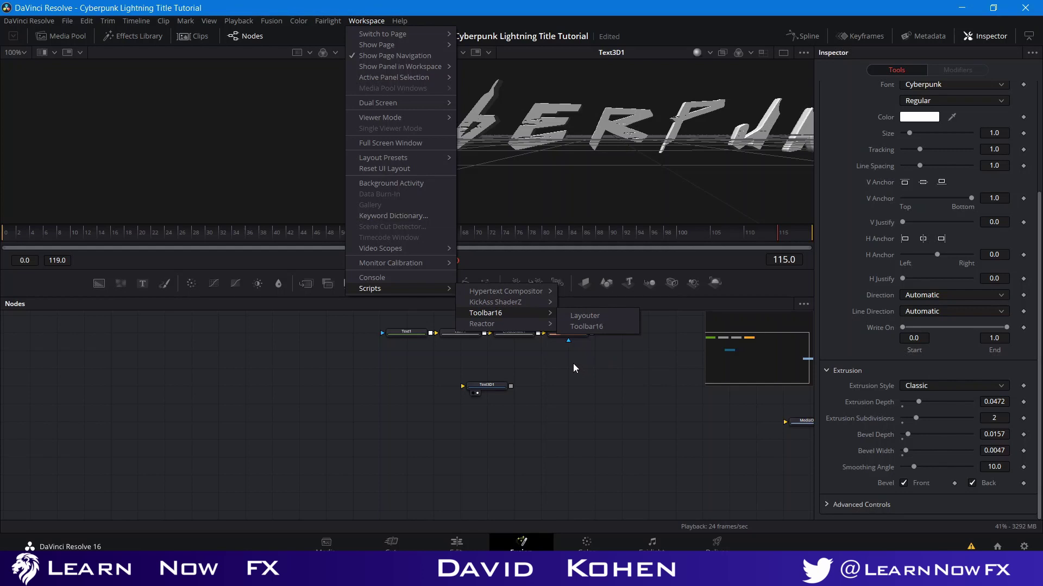
mouse_move(510, 311)
click(437, 396)
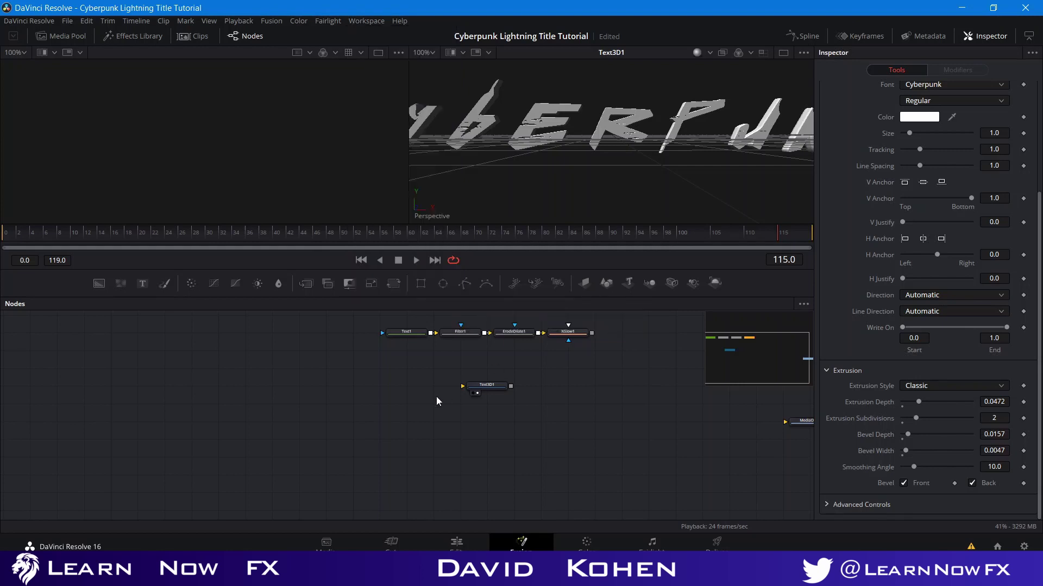
- Open the KickAss ShaderZ content browser and look through its Natural and Utility categories to the HDRI materials
click(359, 21)
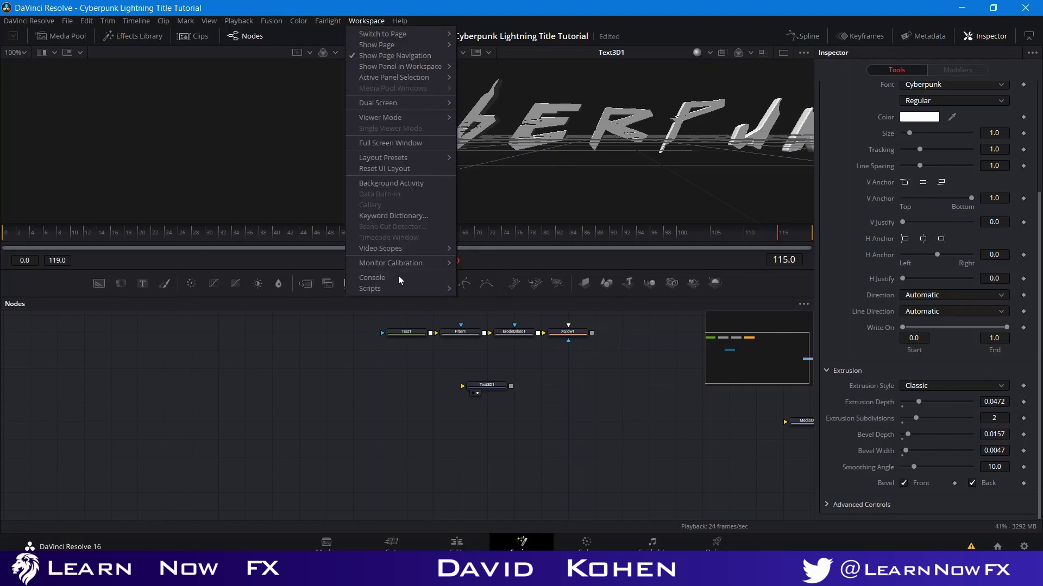
mouse_move(517, 302)
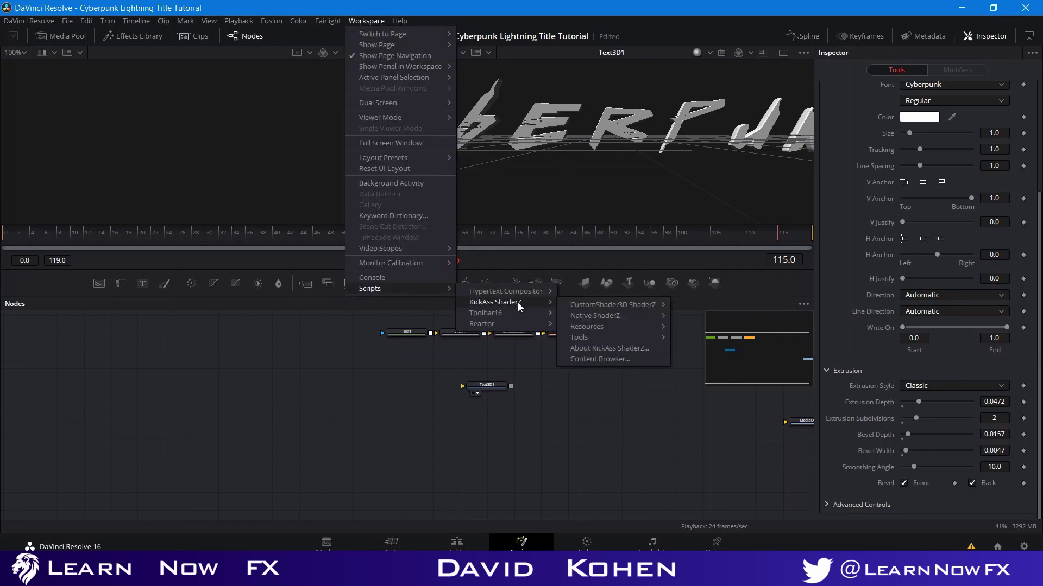
click(609, 359)
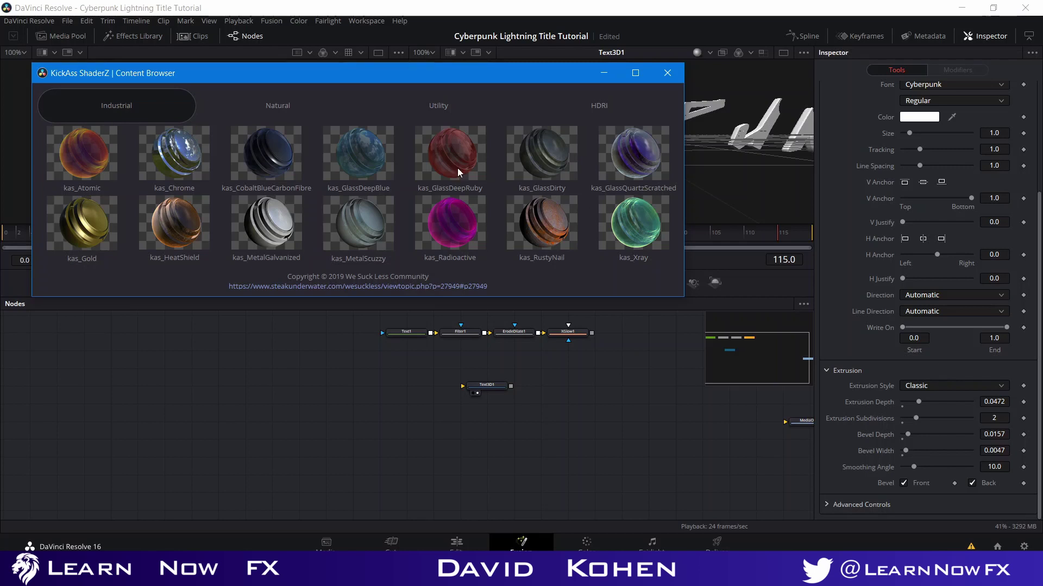
click(262, 102)
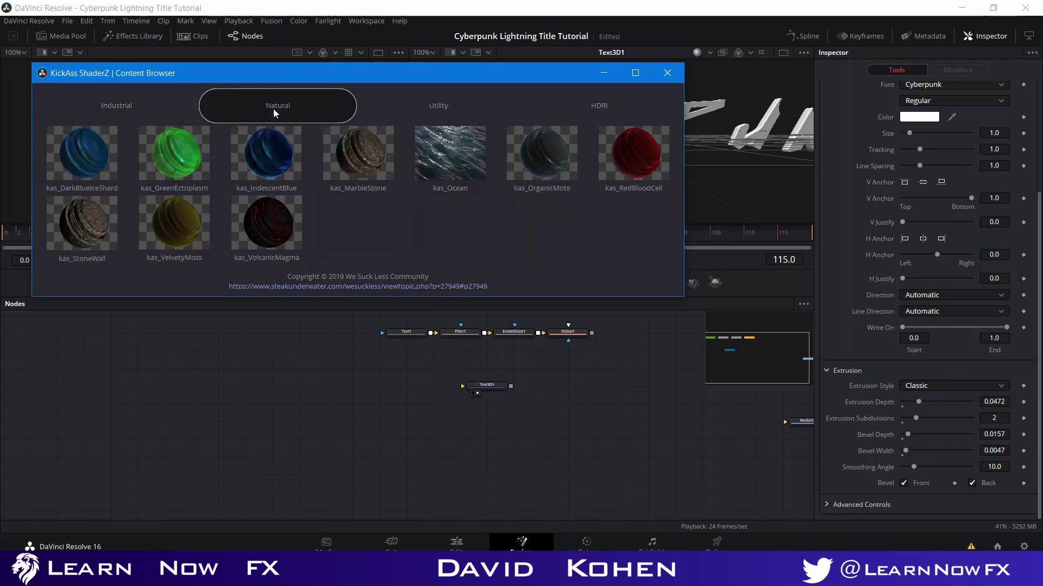
click(433, 107)
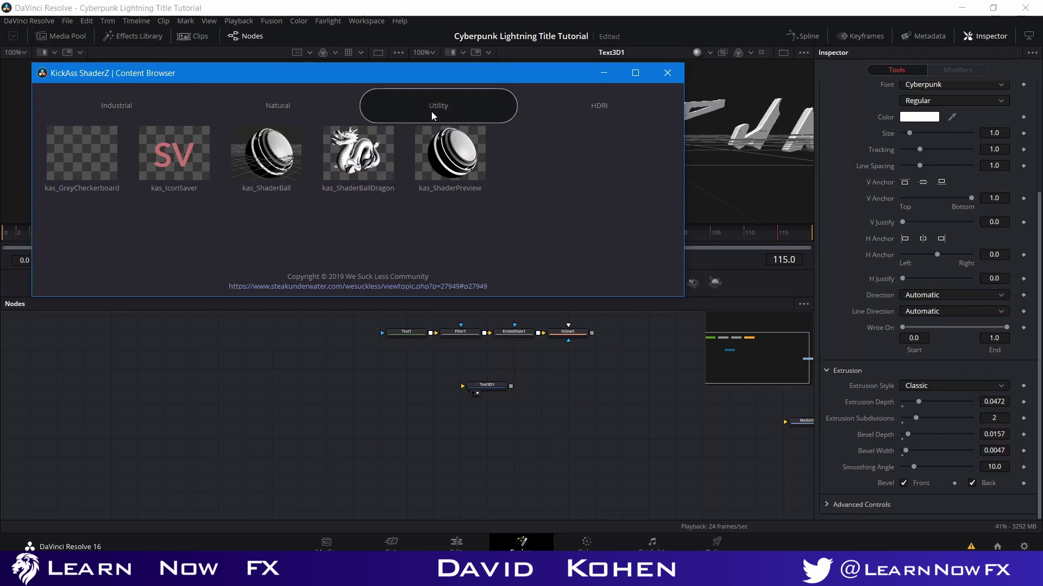
click(597, 110)
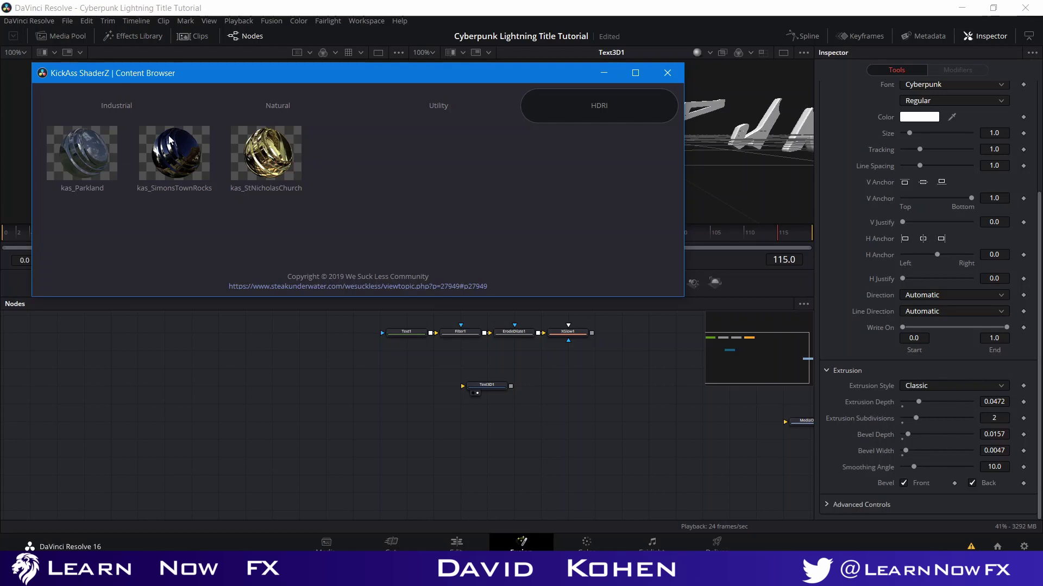
- Add the kas_Parkland HDRI material to the node graph and close the content browser
drag(233, 74, 389, 105)
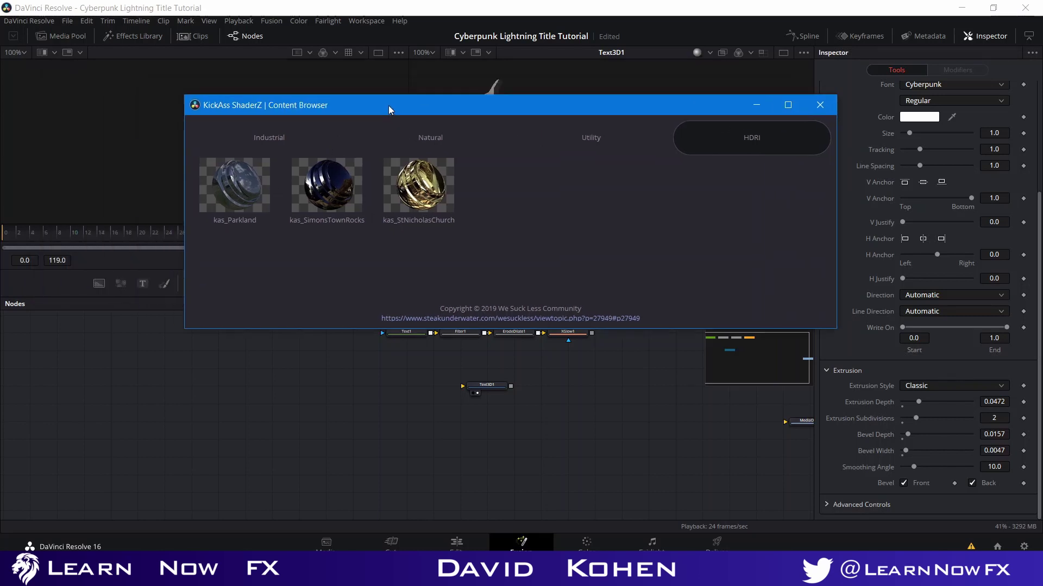
click(236, 188)
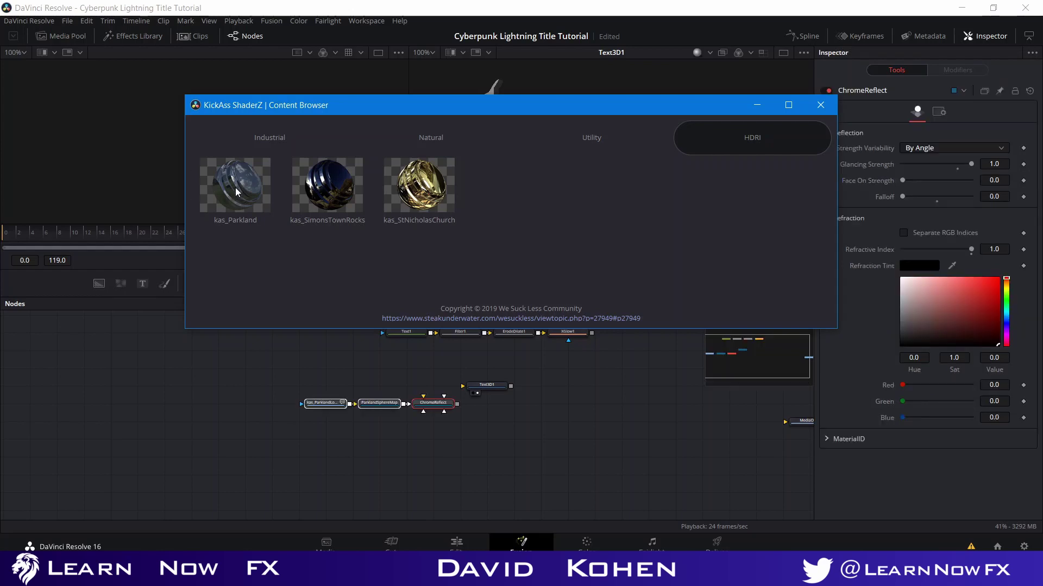
click(821, 105)
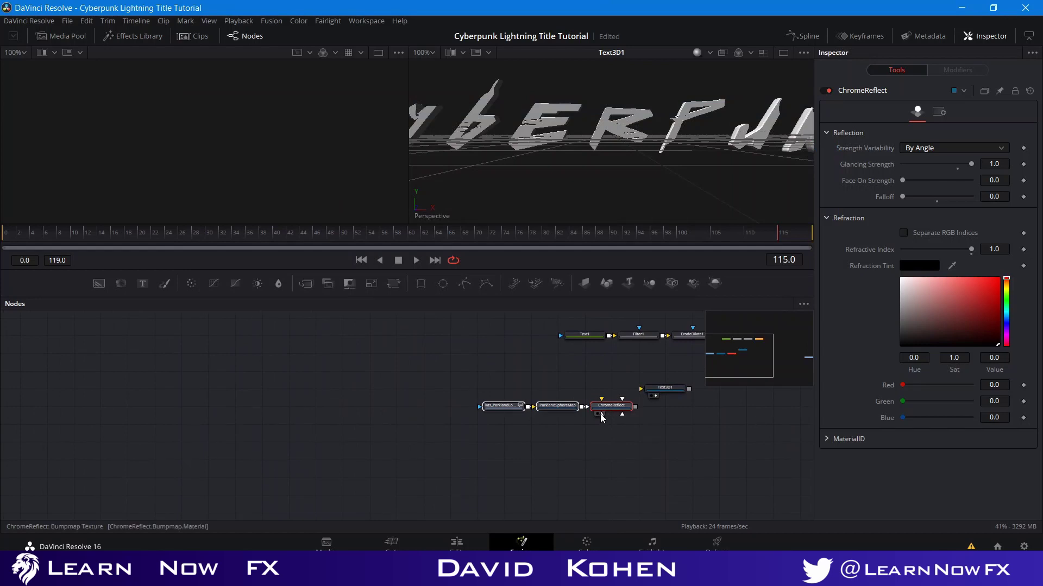
- Display the ChromeReflect material in the first viewer and rotate its preview sphere to inspect the reflection
click(598, 415)
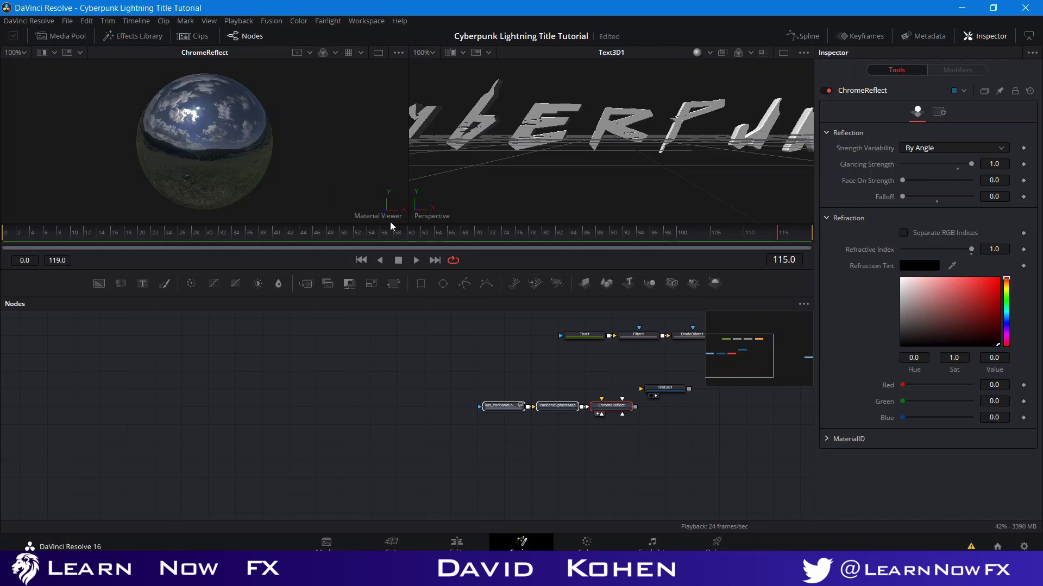
drag(250, 205, 380, 206)
click(507, 462)
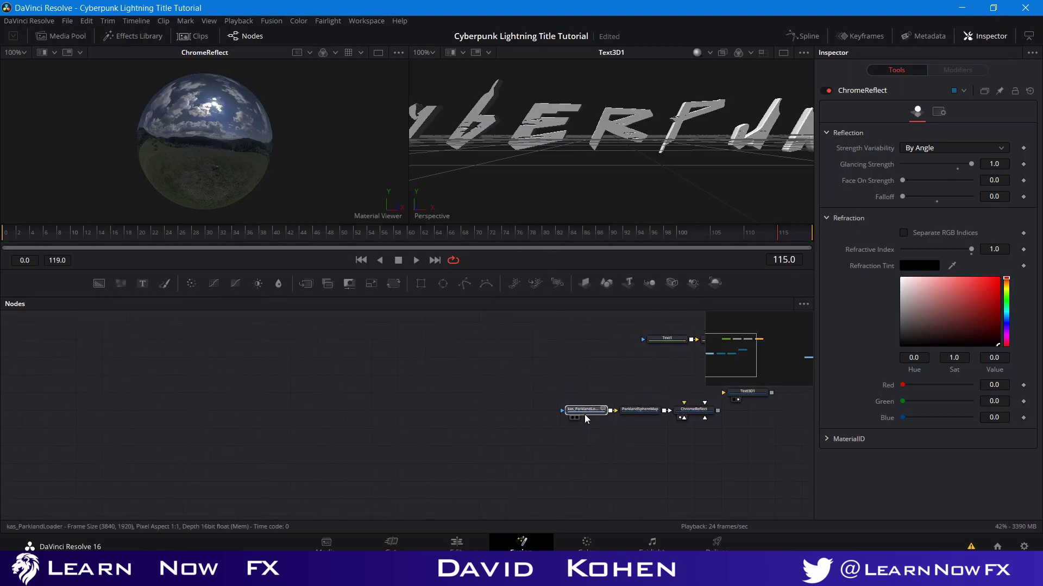
- Move the kas_ParklandLoader node well away from the sphere map and insert a Blur node directly after it
drag(584, 415, 285, 422)
click(279, 418)
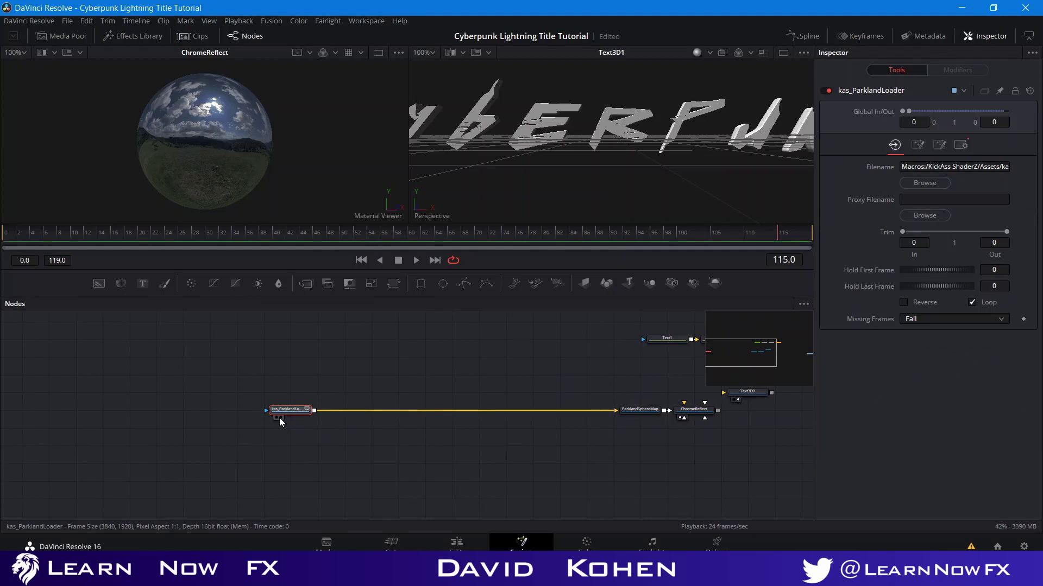
key(shift+space)
text(blu)
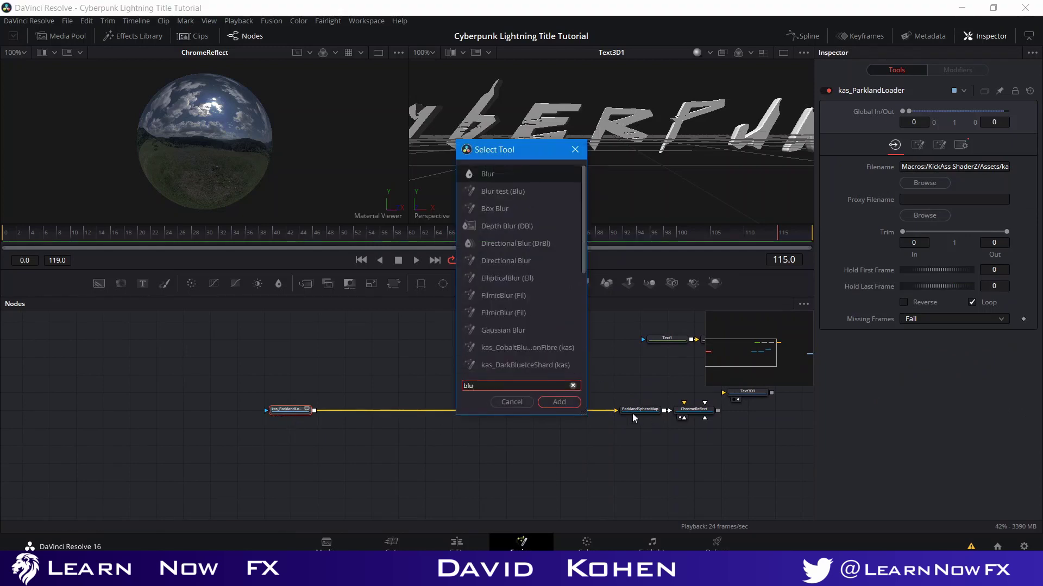
click(560, 402)
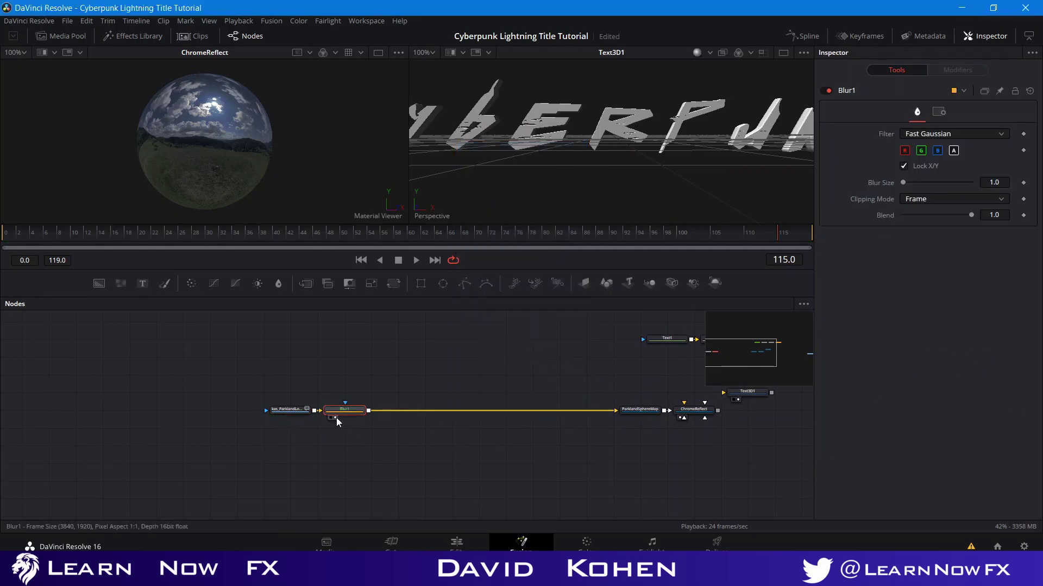
- Display the Blur node in a single large viewer and set its blur size to 8.7
click(336, 418)
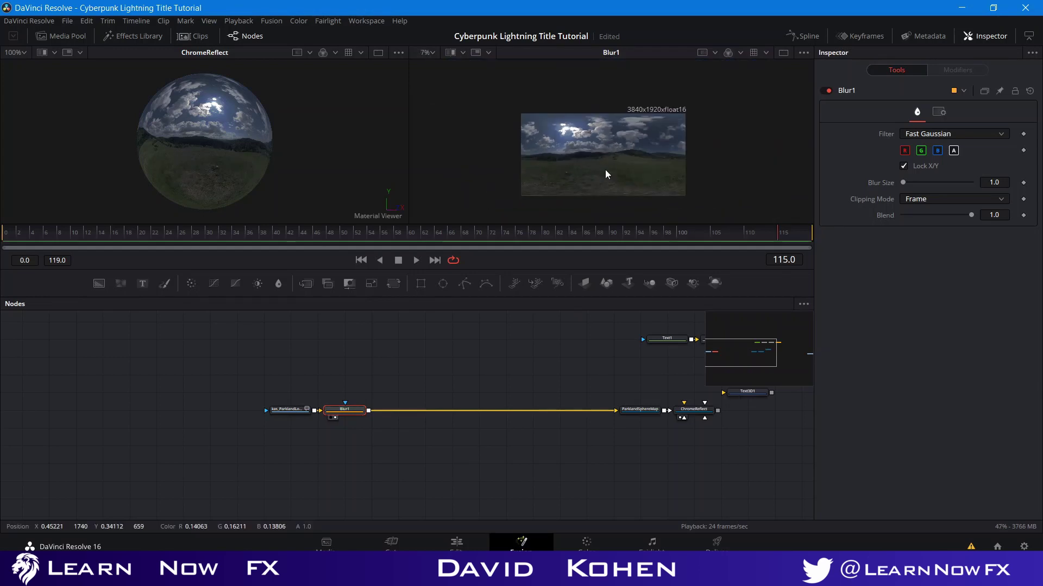
scroll(605, 170, up, 4)
drag(904, 182, 908, 183)
click(329, 418)
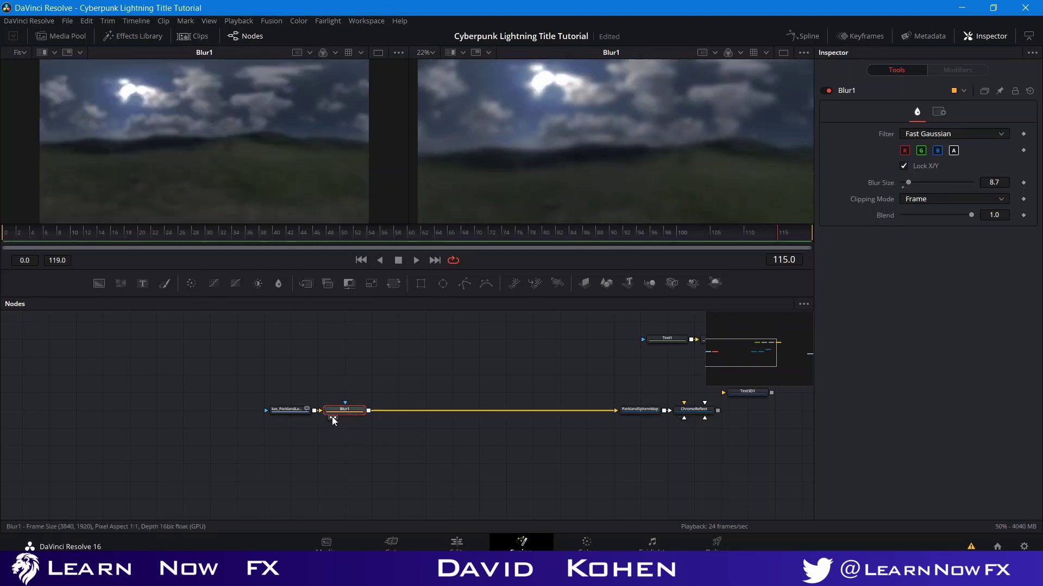
click(330, 416)
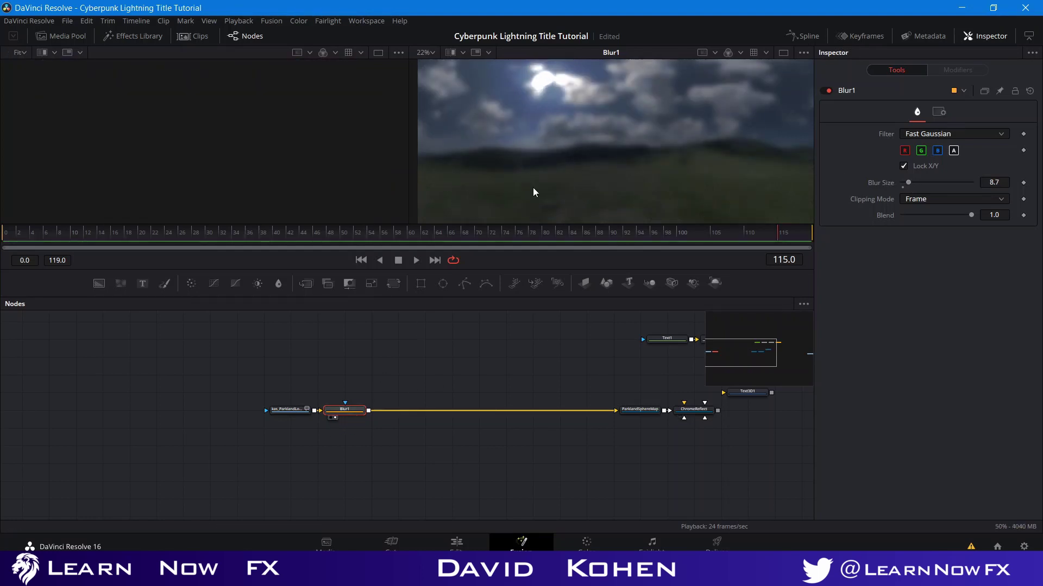
click(783, 52)
scroll(421, 156, down, 2)
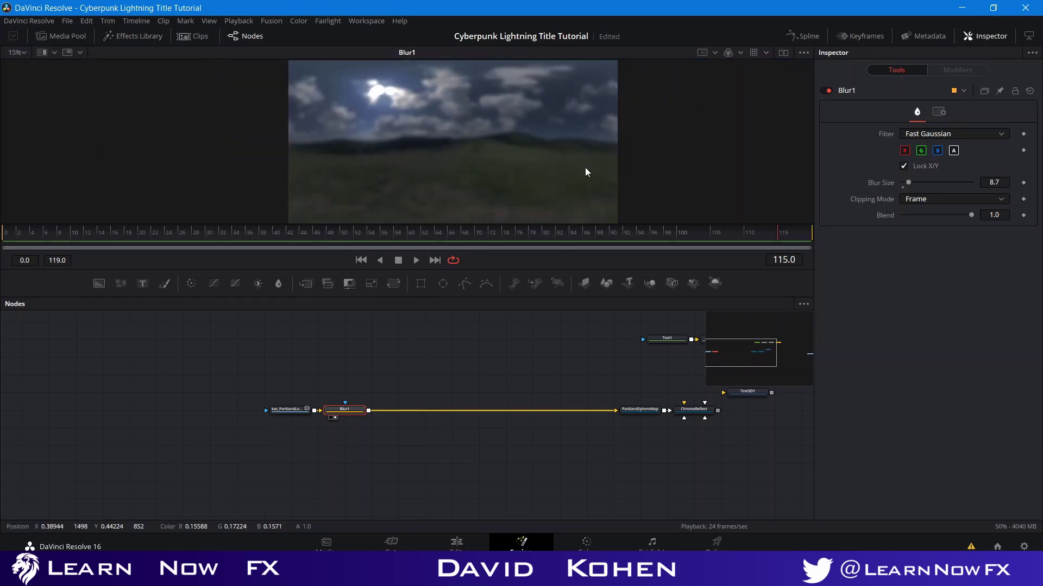
drag(911, 183, 908, 186)
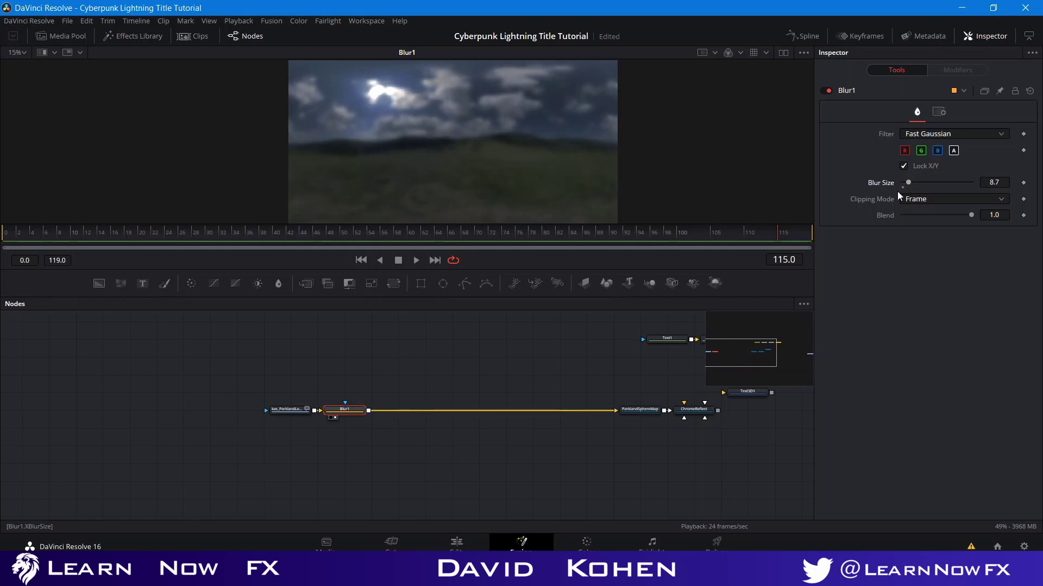
- Add a Brightness/Contrast node after the blur, display it, and set saturation to 0 and contrast to 0.11
click(529, 388)
click(258, 283)
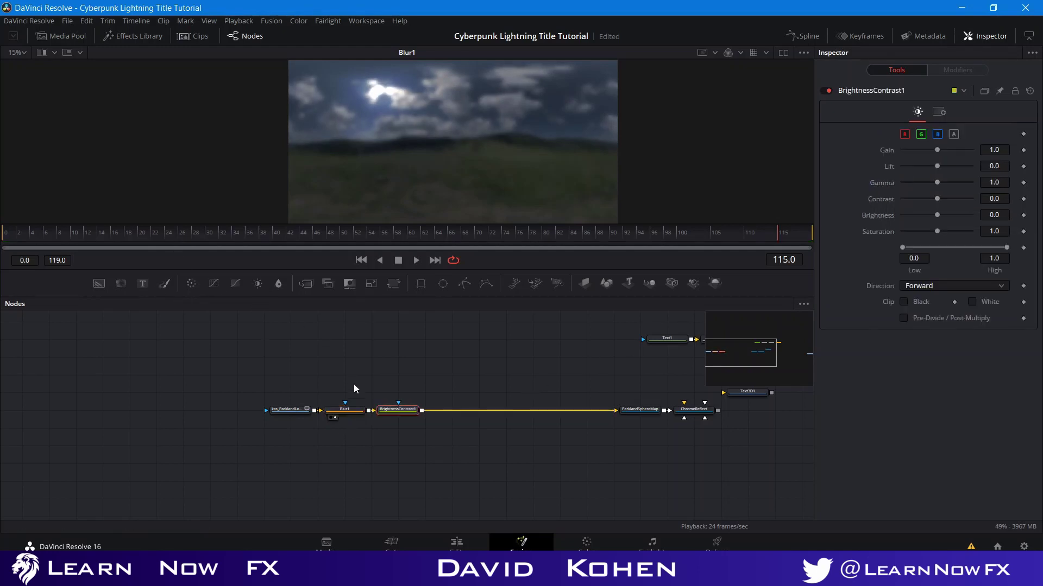
click(389, 416)
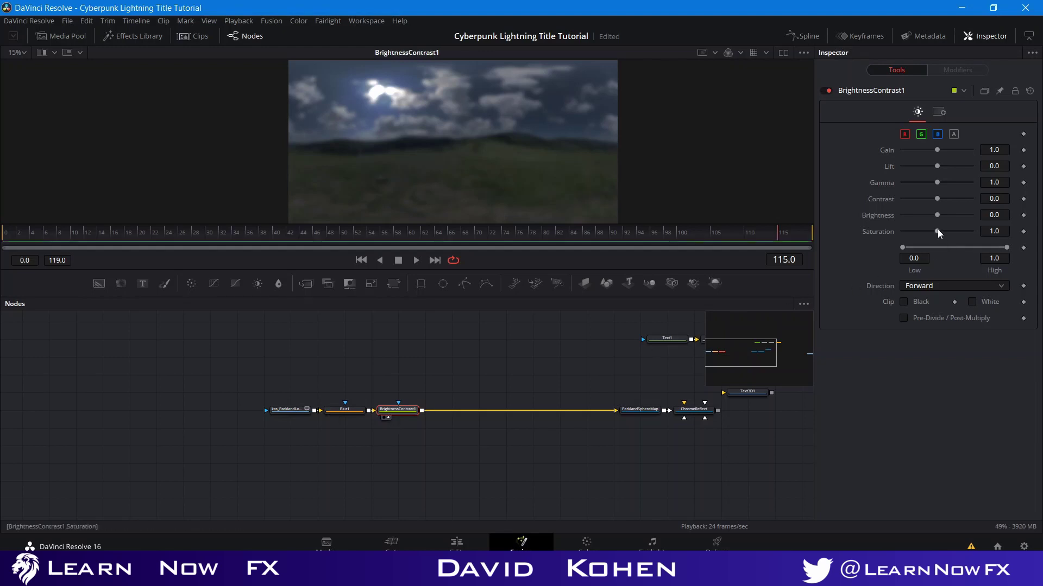
drag(937, 231, 862, 243)
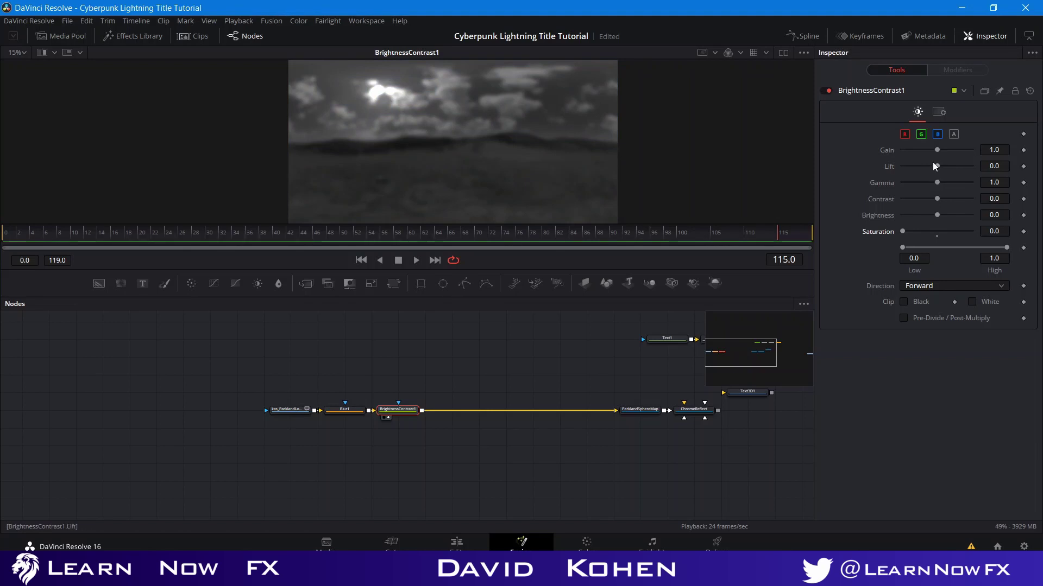
drag(937, 197, 943, 200)
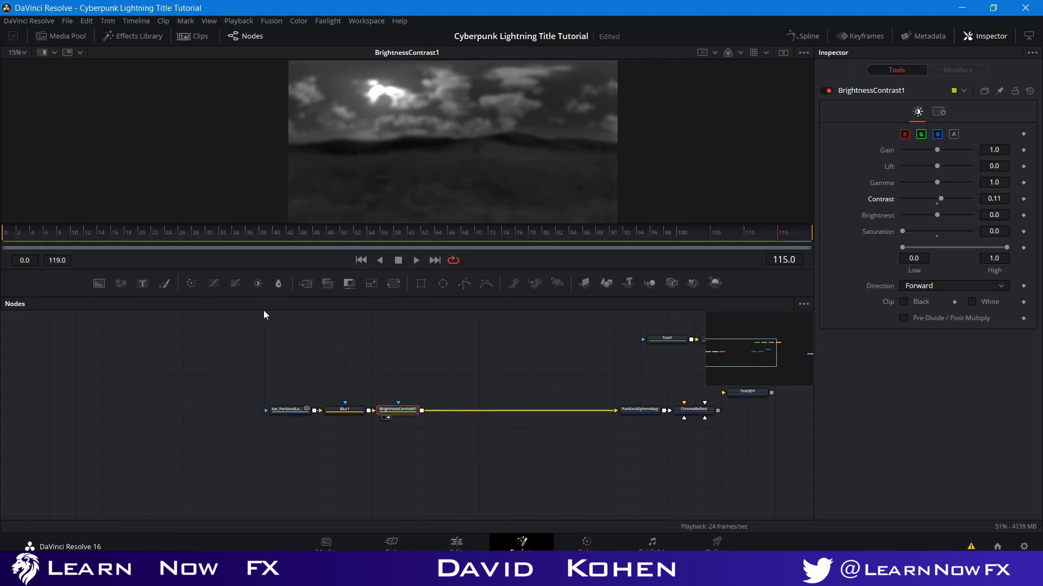
- Add and display a Color Curves node, then raise only the red curve with a smooth point at about 0.376 in, 0.645 out
click(214, 283)
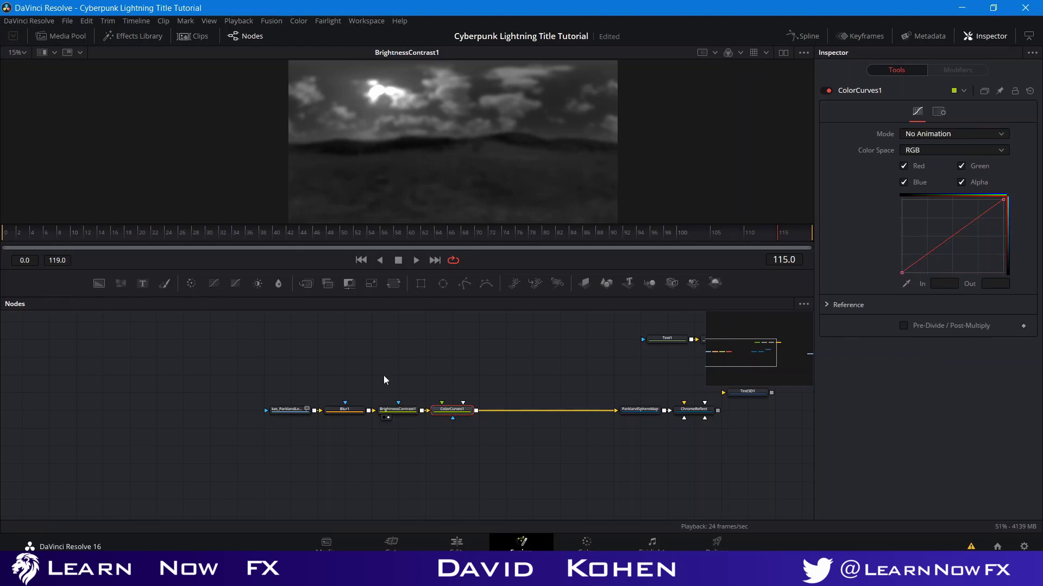
click(443, 417)
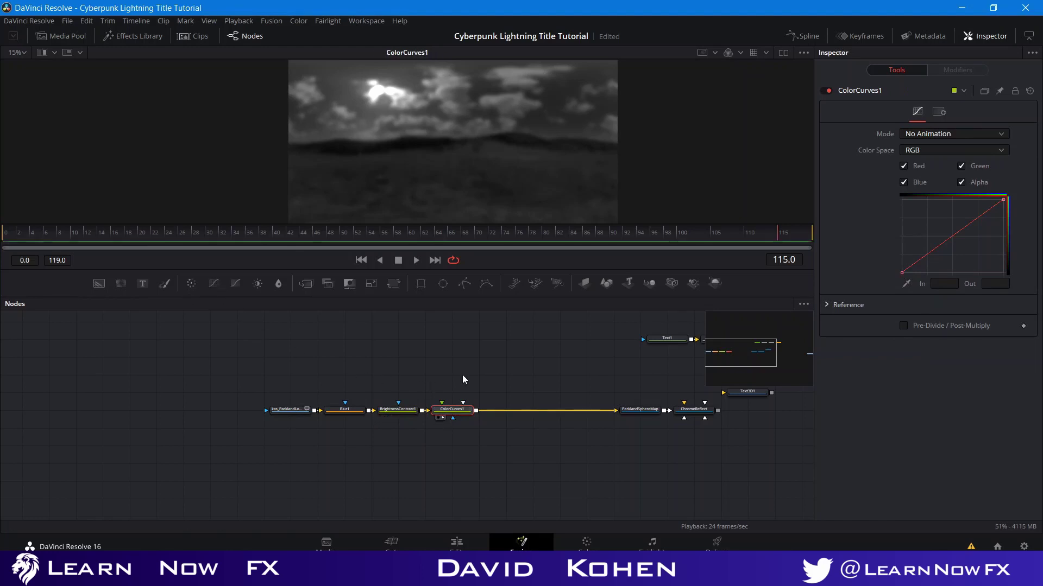
click(903, 182)
click(961, 183)
click(961, 166)
drag(945, 239, 939, 227)
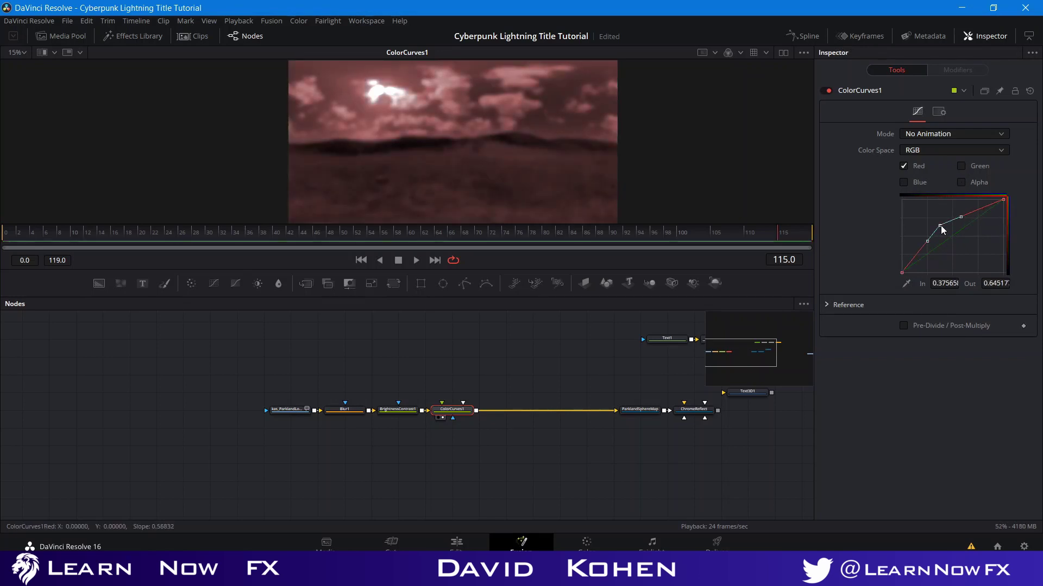
key(shift+s)
- Enable the blue curve and pull it down with a smooth point at about 0.575 in, 0.337 out
click(903, 182)
drag(951, 234, 960, 246)
key(shift+s)
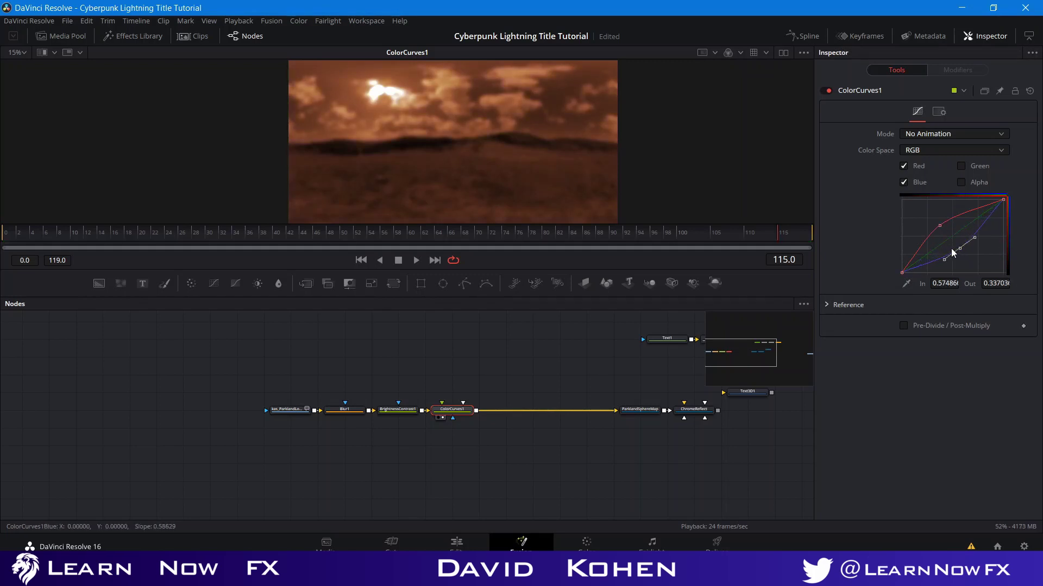
- Isolate the green curve and raise it slightly with a point at about 0.452 in, 0.574 out
click(904, 183)
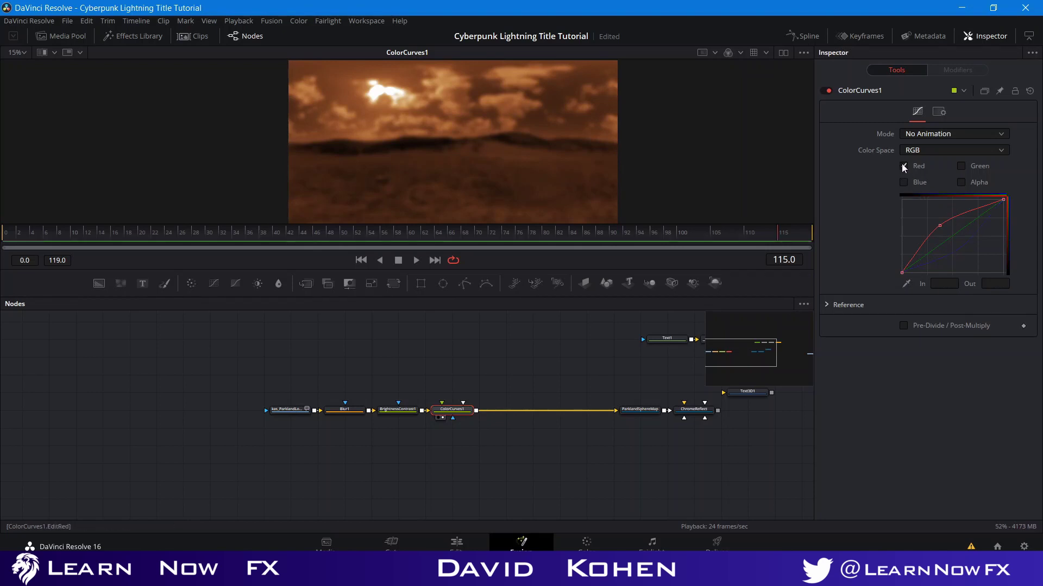
click(902, 165)
click(961, 166)
drag(952, 236, 947, 230)
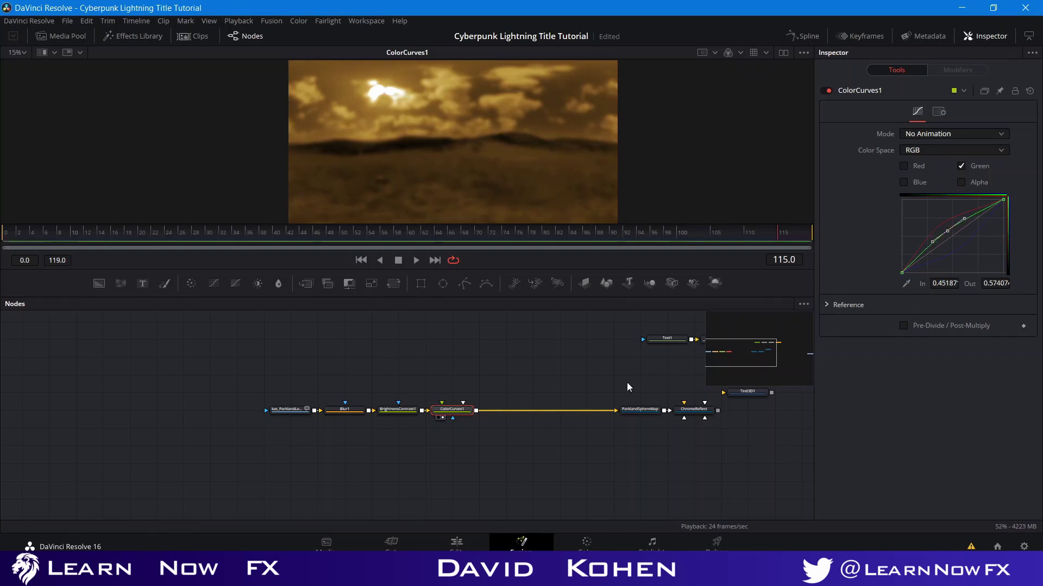
- Display the ChromeReflect material in the viewer and rotate the preview sphere to check the tinted reflection
click(685, 413)
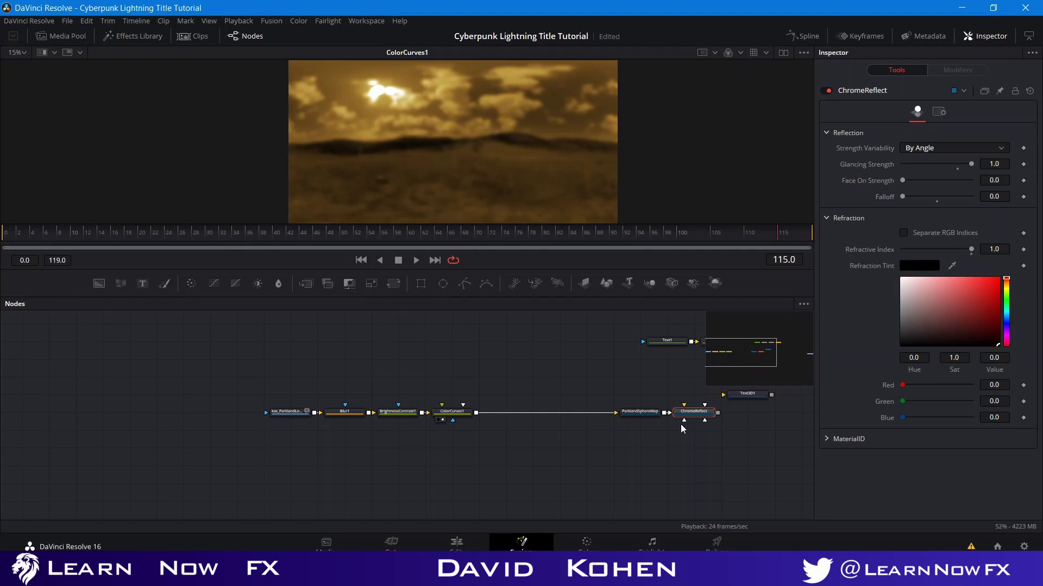
key(1)
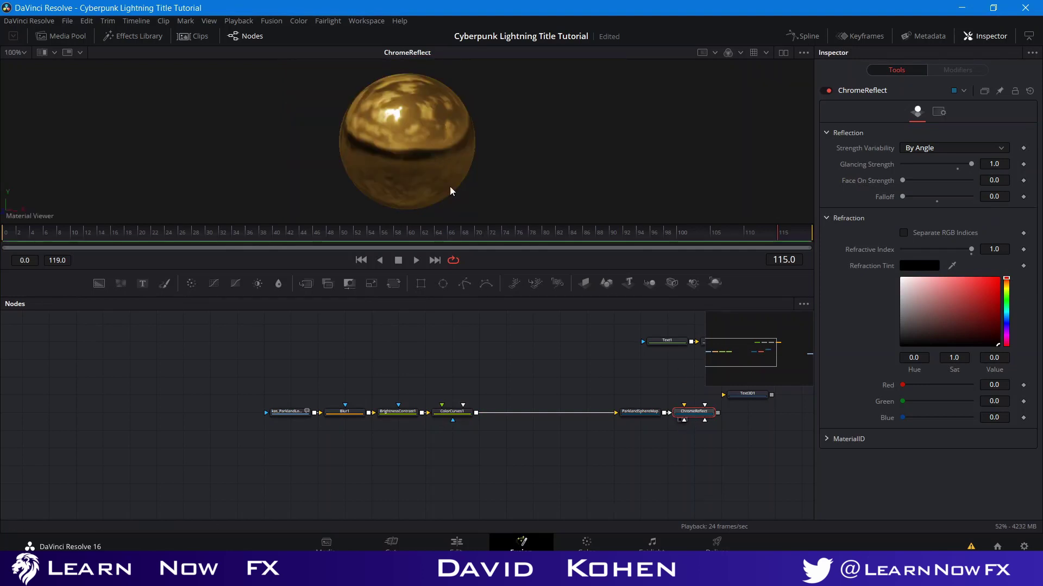
drag(448, 134, 612, 3)
drag(428, 86, 503, 330)
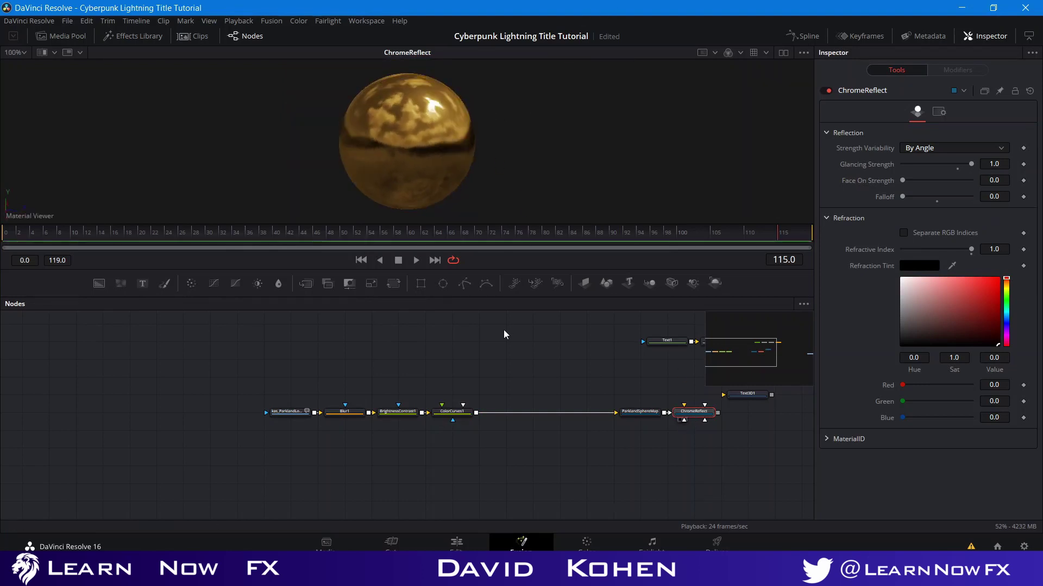
- Reopen the KickAss ShaderZ content browser to look over the Industrial materials, then close it
click(365, 21)
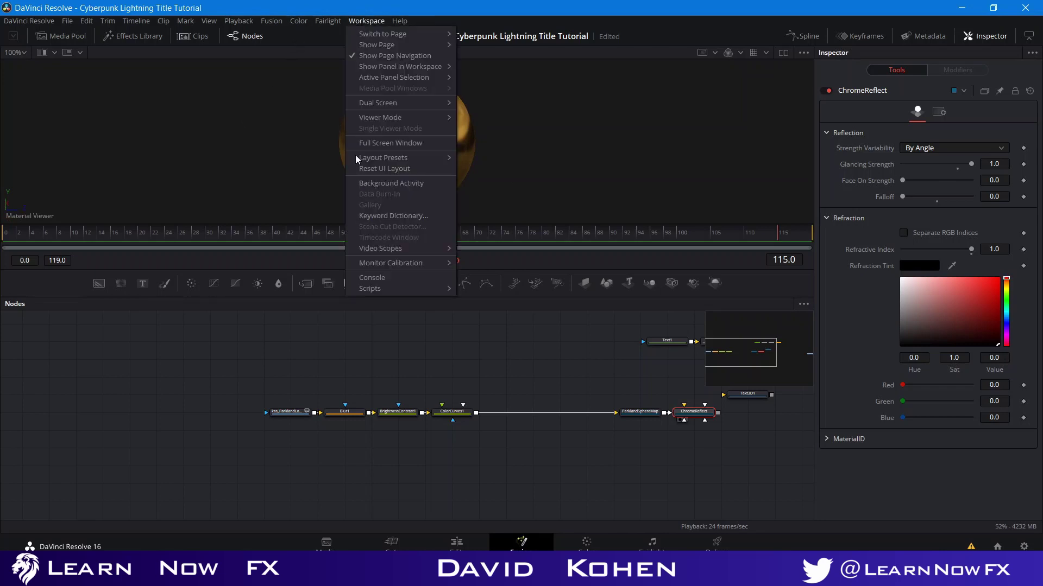
mouse_move(383, 285)
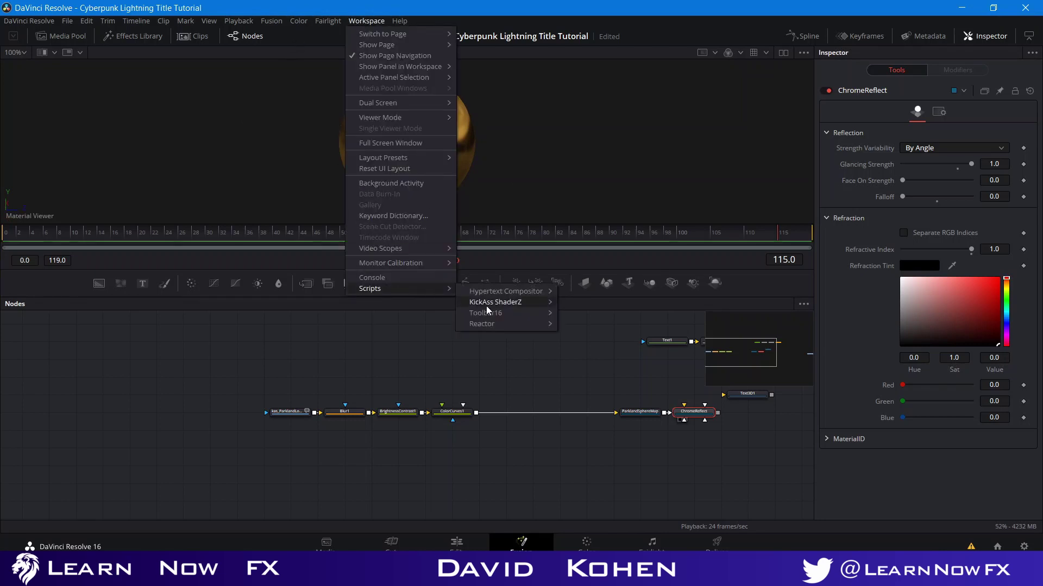
mouse_move(487, 308)
click(612, 357)
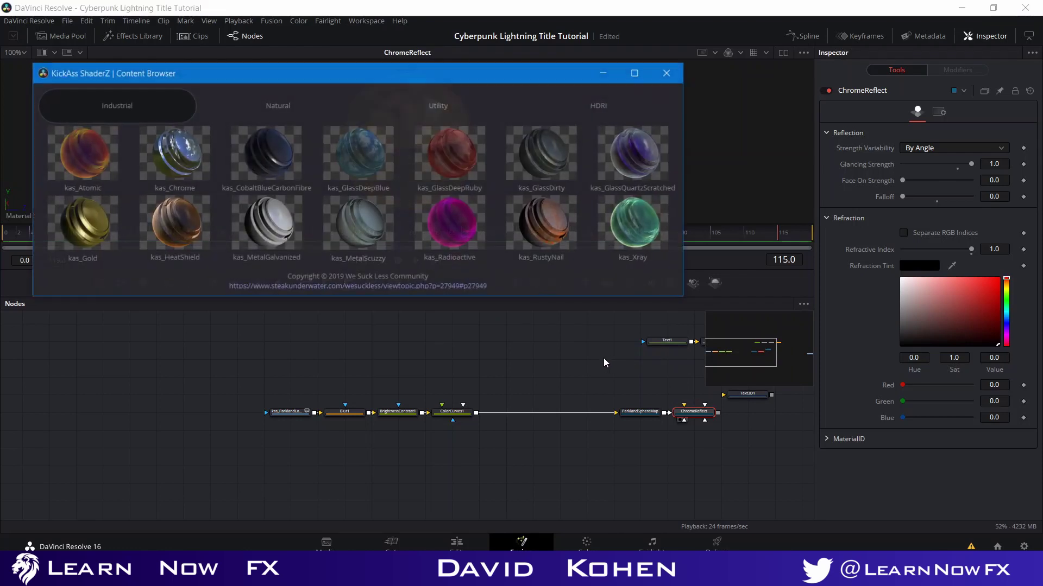
drag(224, 73, 565, 80)
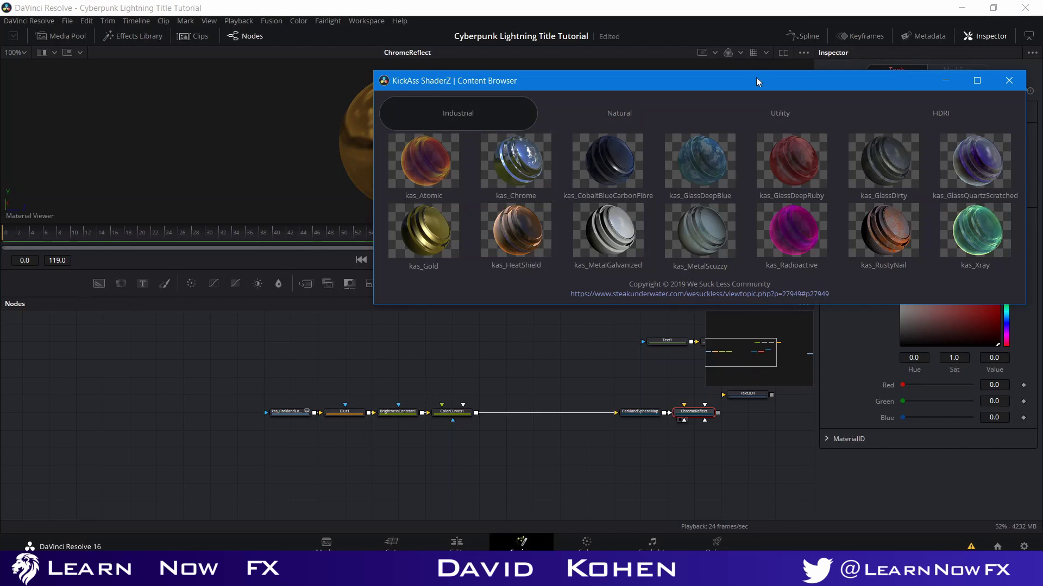
drag(757, 79, 604, 87)
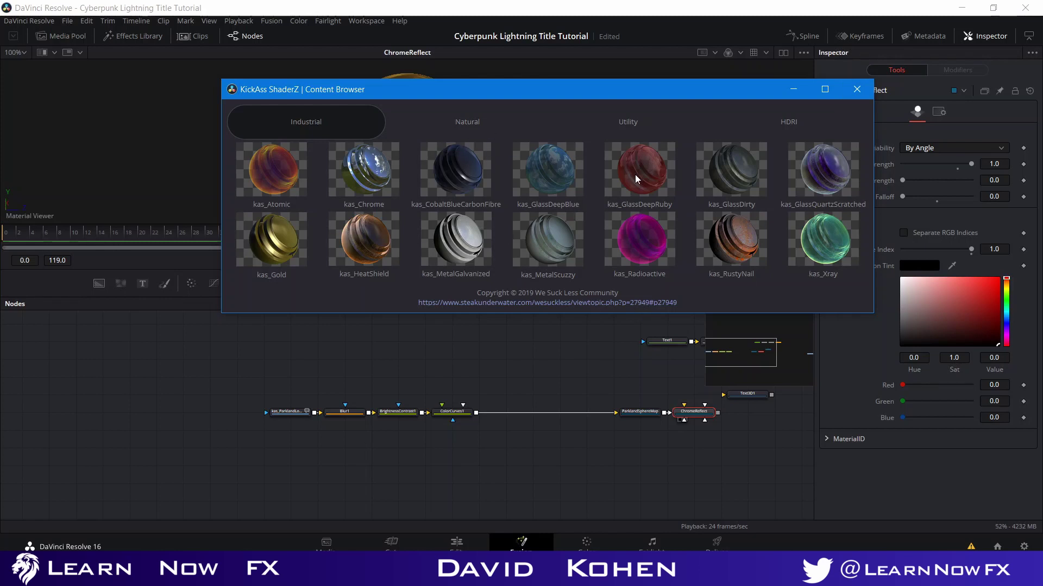
click(857, 89)
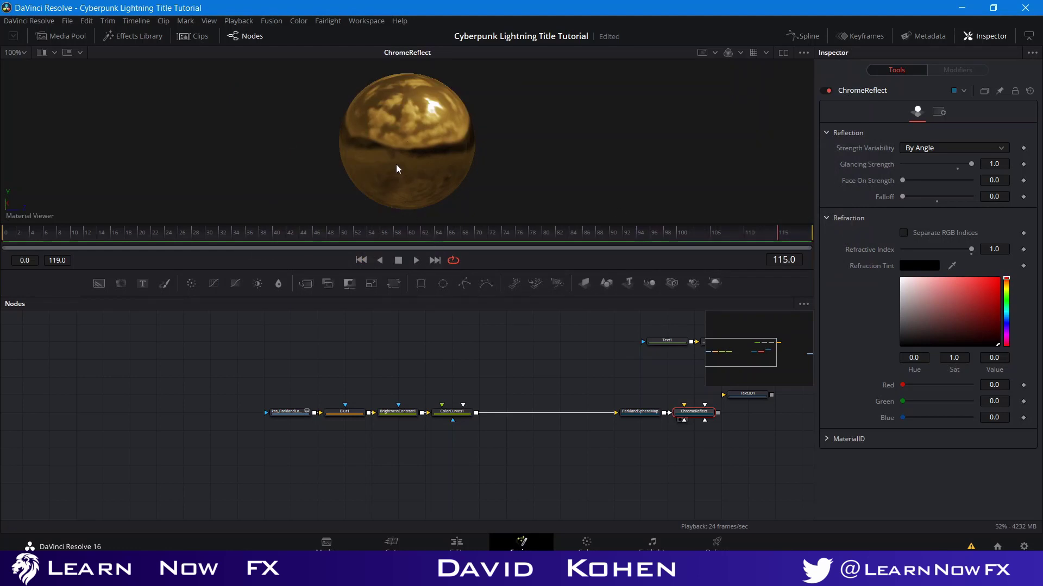
- Increase the Blur node's blur size to 16.5 and rotate the preview sphere to check the softer reflection
drag(396, 164, 456, 200)
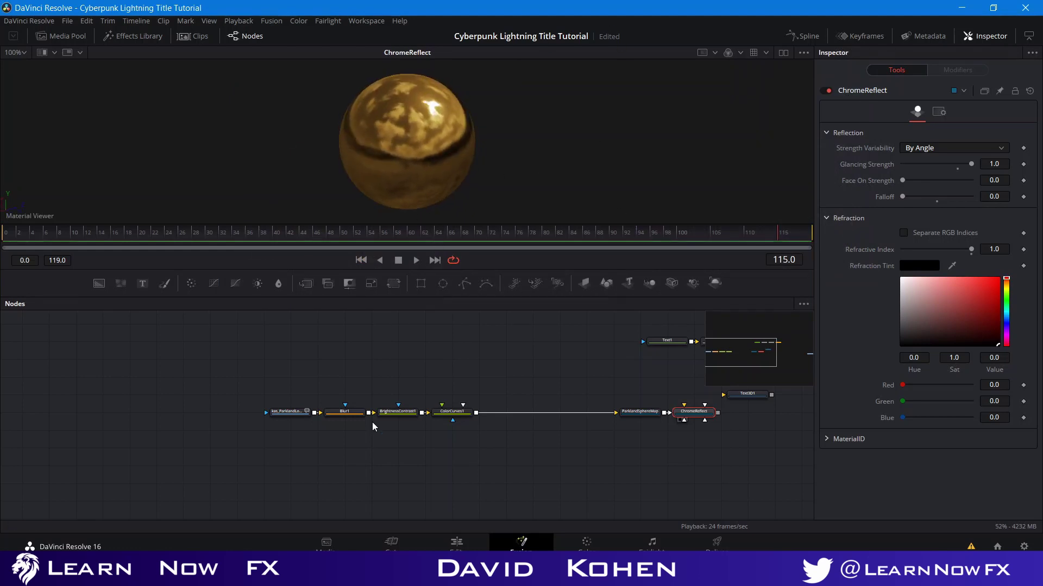
click(343, 413)
drag(911, 186, 914, 184)
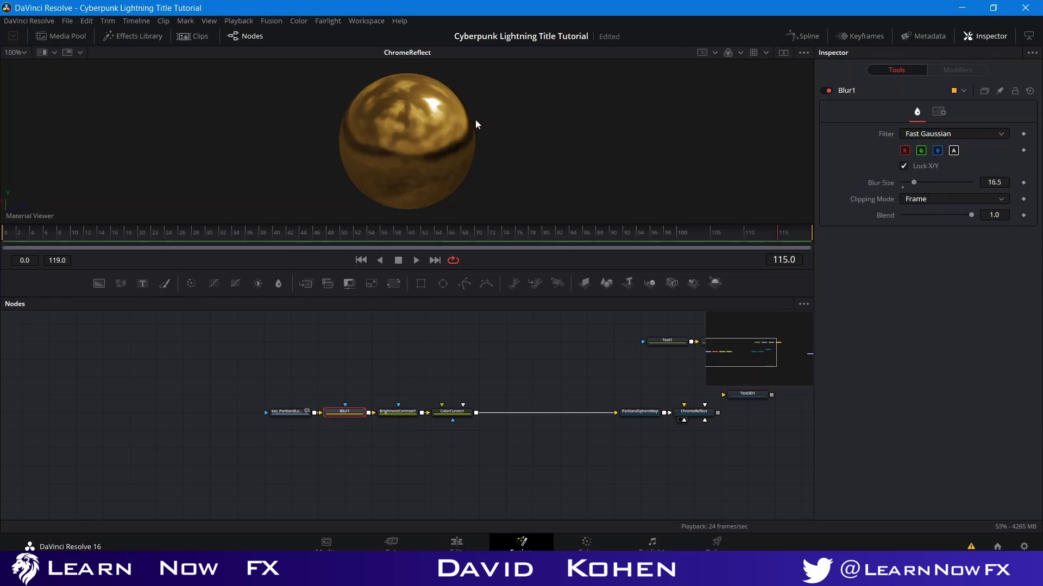
drag(697, 91, 539, 187)
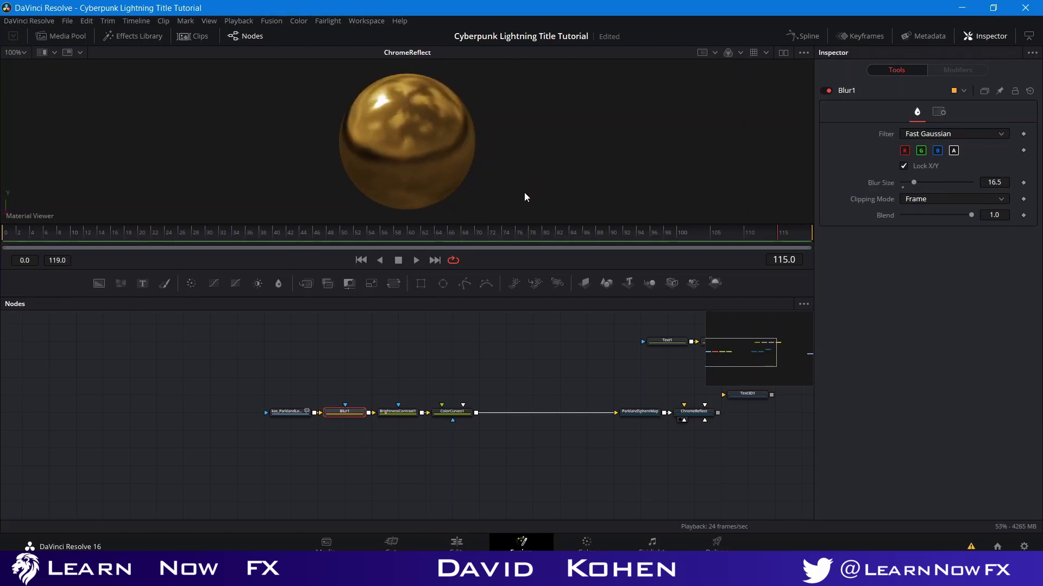
- Move the ParklandSphereMap and ChromeReflect nodes next to ColorCurves1 and place Text3D1 directly above ChromeReflect
scroll(468, 361, right, 6)
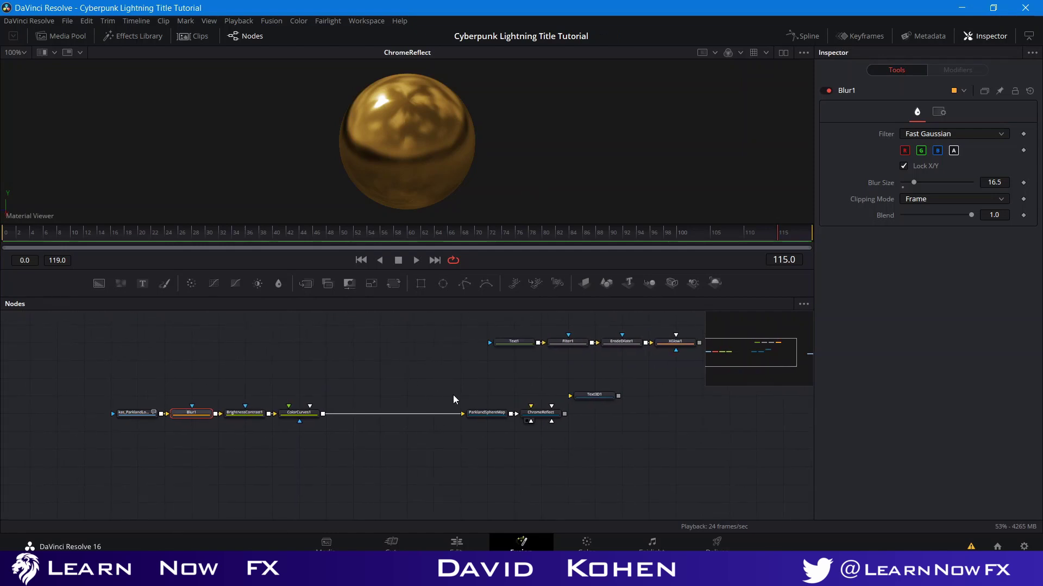
drag(474, 378, 408, 425)
click(425, 474)
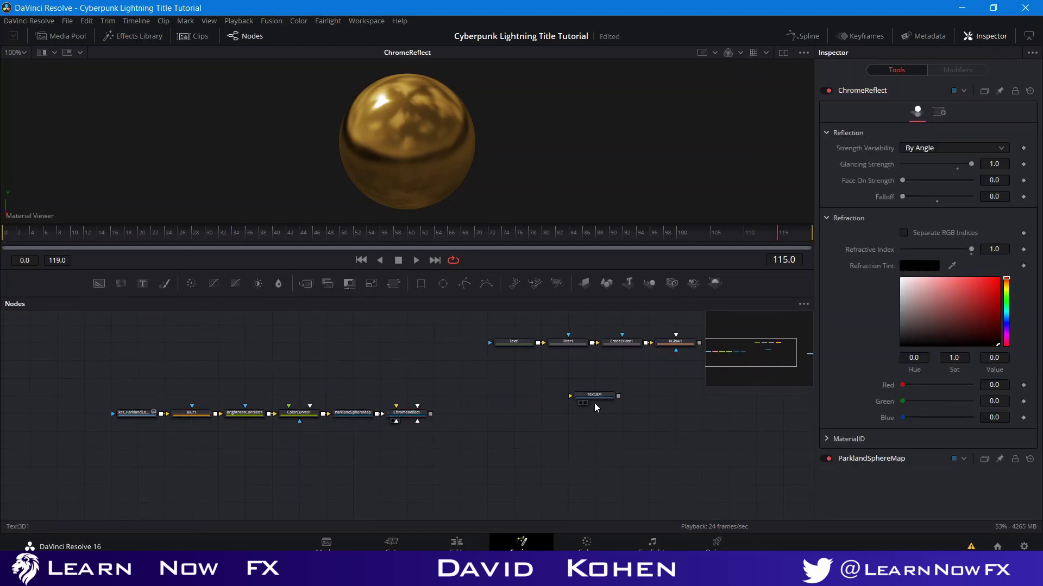
drag(573, 404, 416, 405)
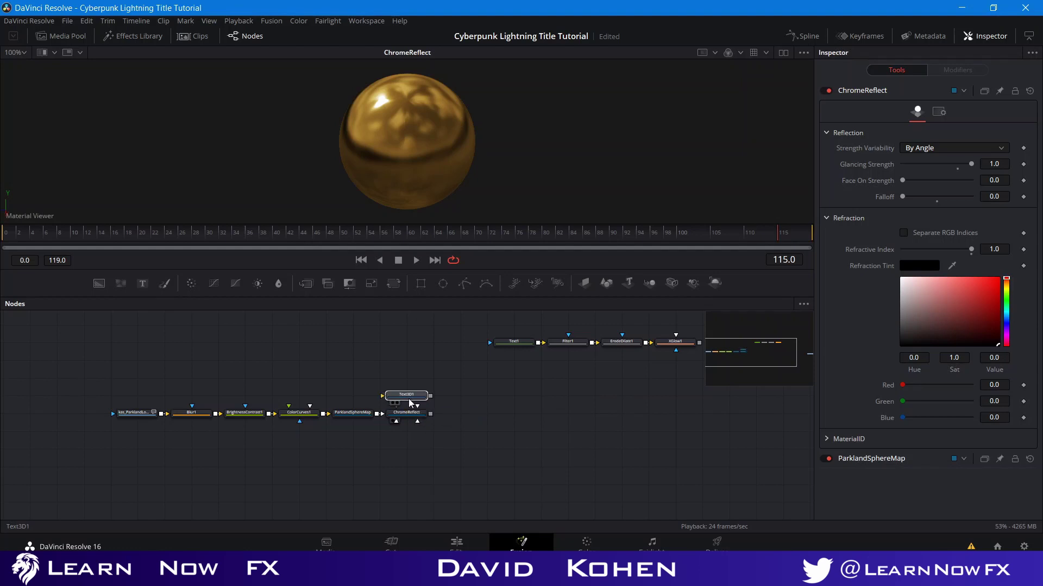
click(410, 402)
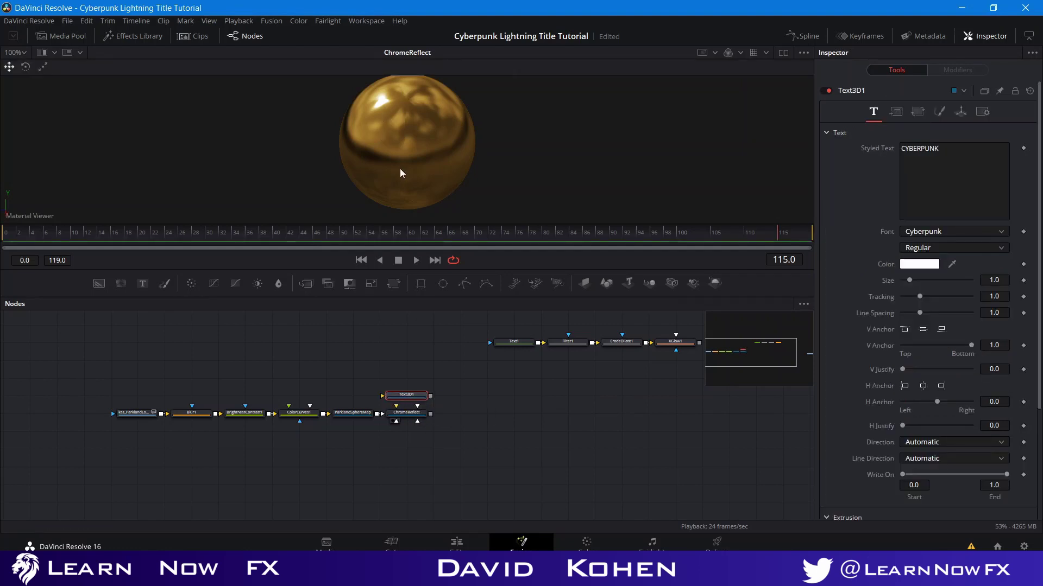
- Add a Replace Material 3D node after Text3D1 and display it in the viewer
click(420, 417)
click(411, 401)
key(shift+space)
text(blu)
key(BackSpace)
key(BackSpace)
key(BackSpace)
text(repl)
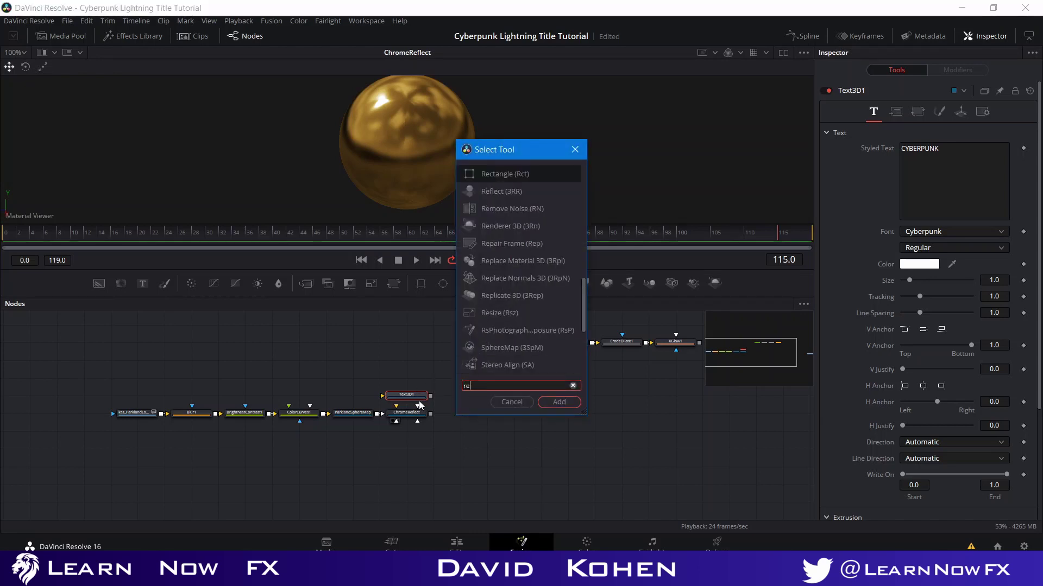
click(558, 402)
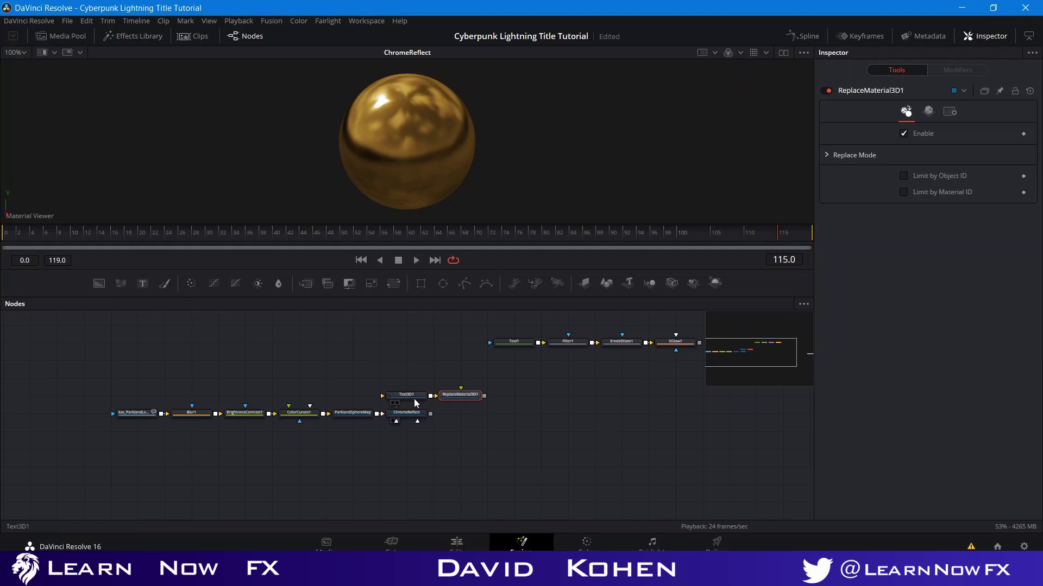
click(451, 403)
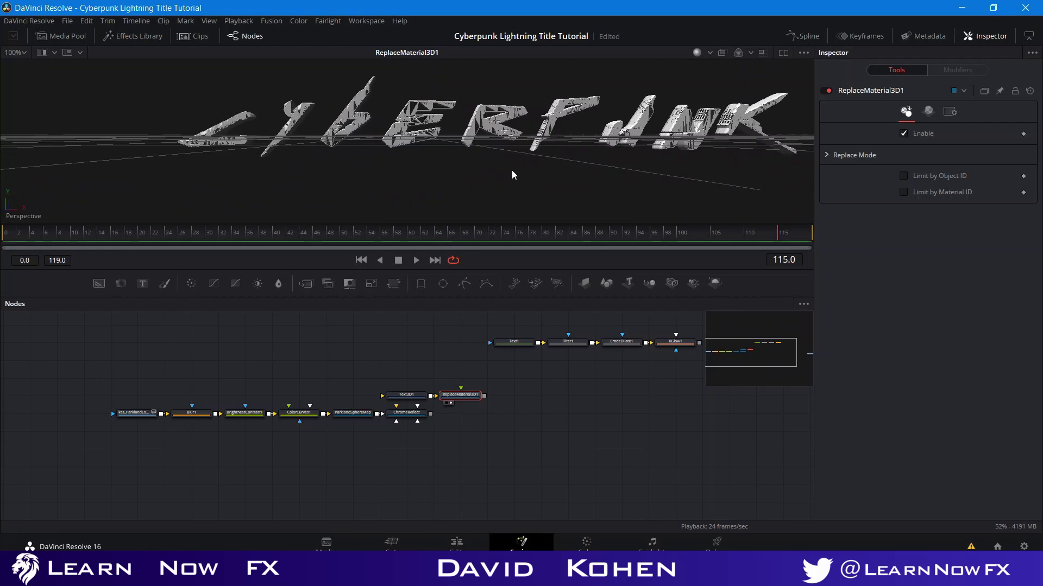
scroll(490, 122, up, 1)
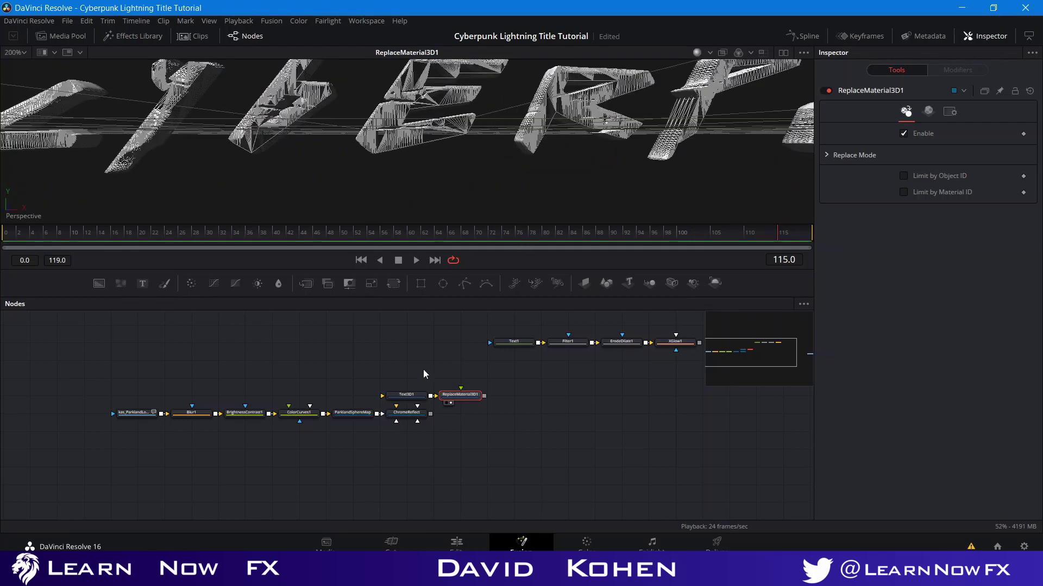
- Place Text3D1 and ReplaceMaterial3D1 below the Text1 chain and connect ChromeReflect to ReplaceMaterial3D1's material input
drag(384, 375, 482, 407)
drag(406, 395, 513, 395)
click(539, 462)
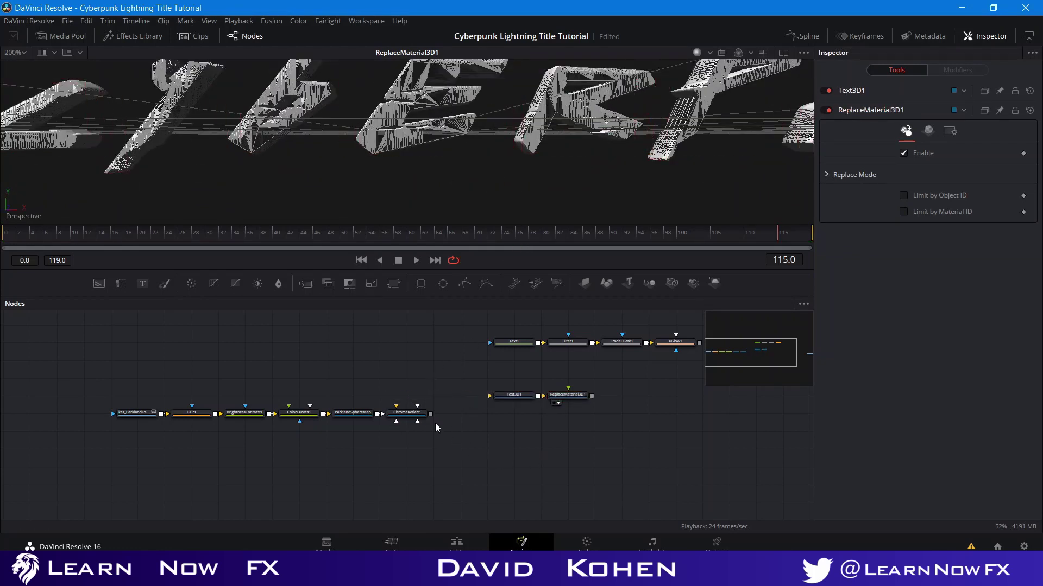
drag(430, 414, 563, 402)
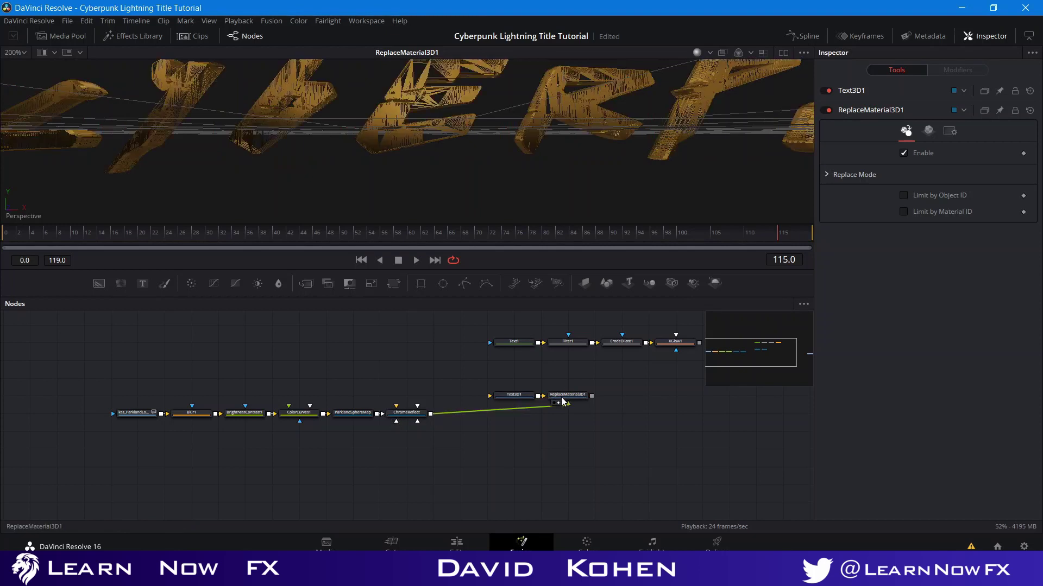
- Turn off wireframe display while viewing Text3D1, then display ReplaceMaterial3D1 and orbit around the text to inspect its material
click(499, 403)
click(710, 52)
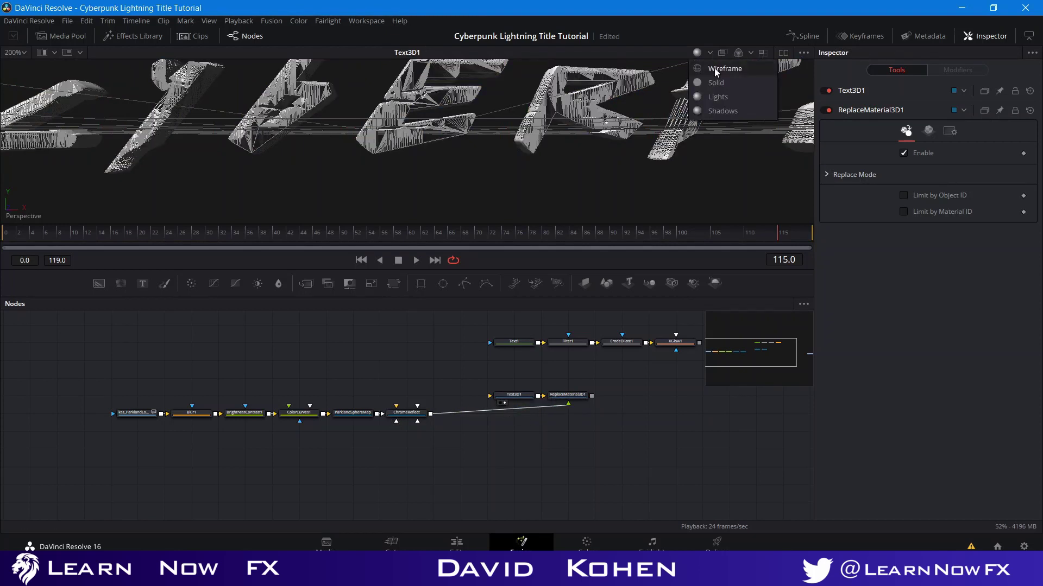
click(714, 72)
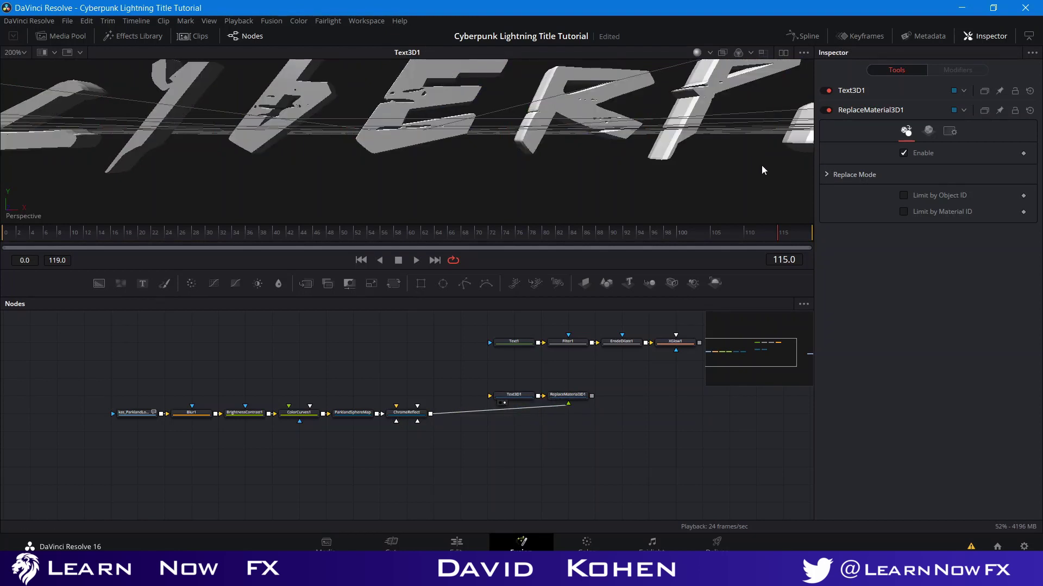
drag(759, 172, 676, 161)
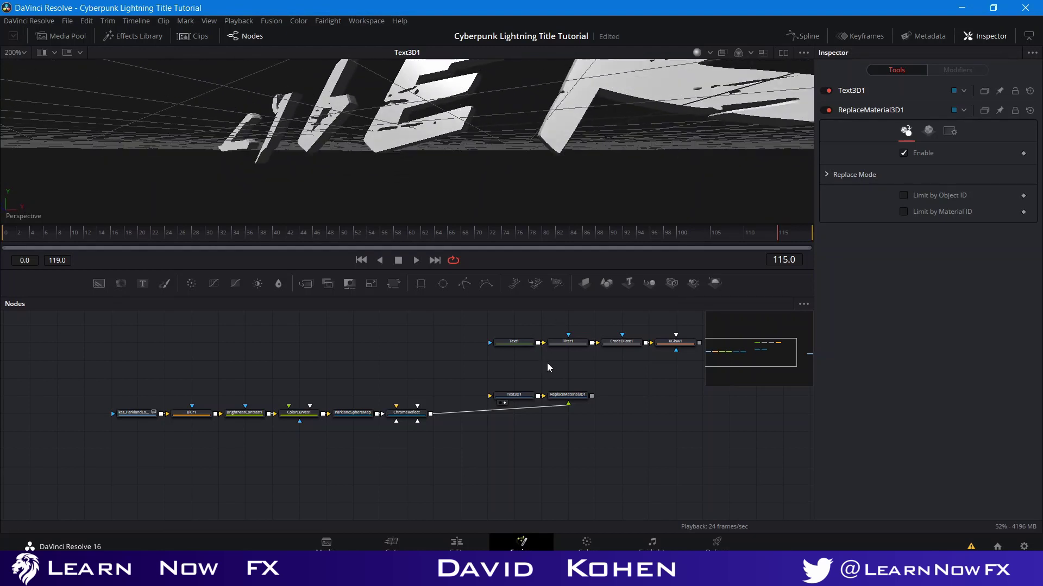
click(557, 403)
drag(473, 151, 482, 196)
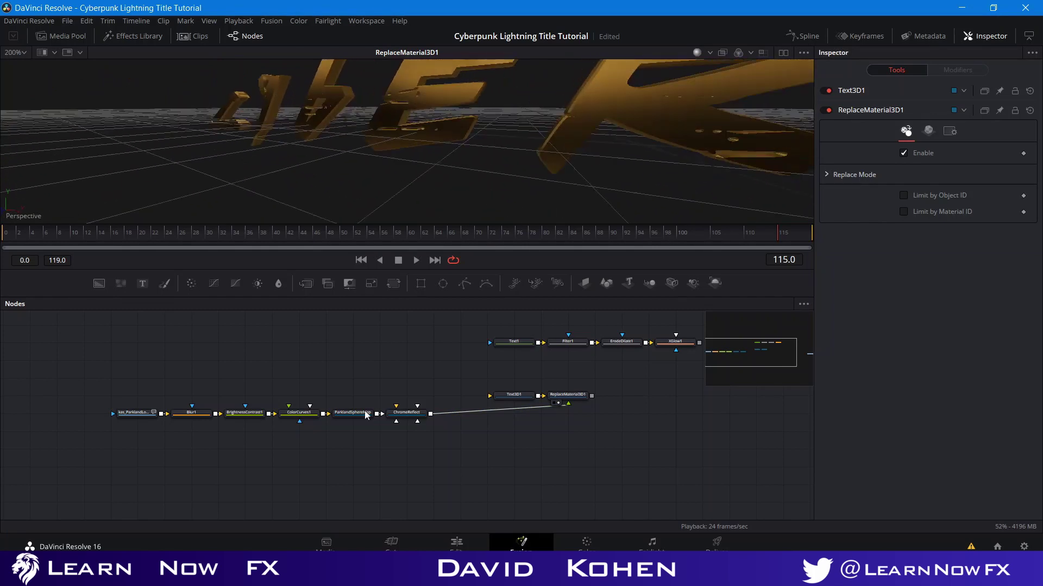
- Reduce Blur1's blur size to 8.7, check the reflection on the 3D text from another angle and save the project
click(201, 416)
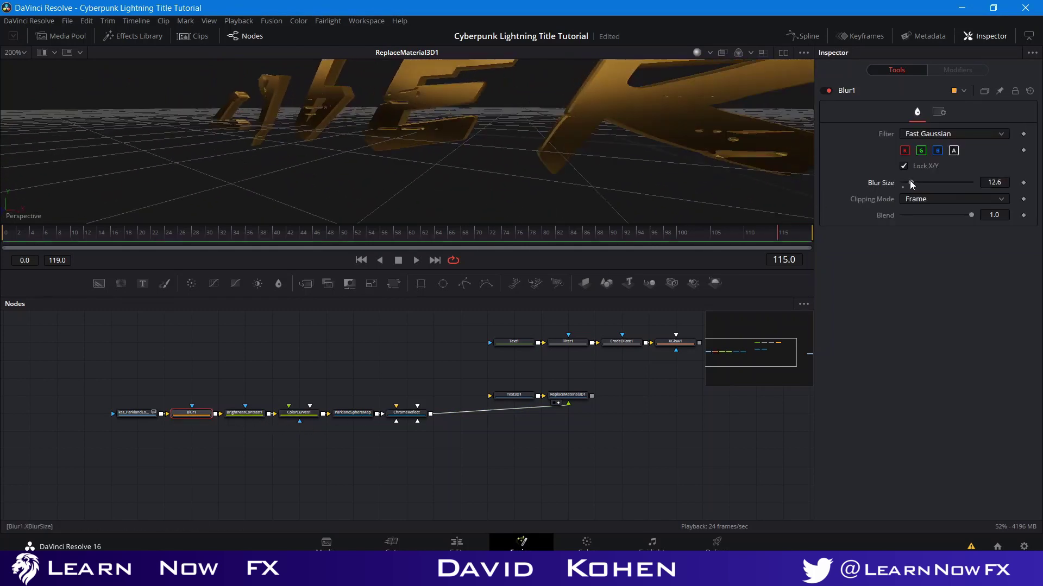
drag(911, 185, 908, 185)
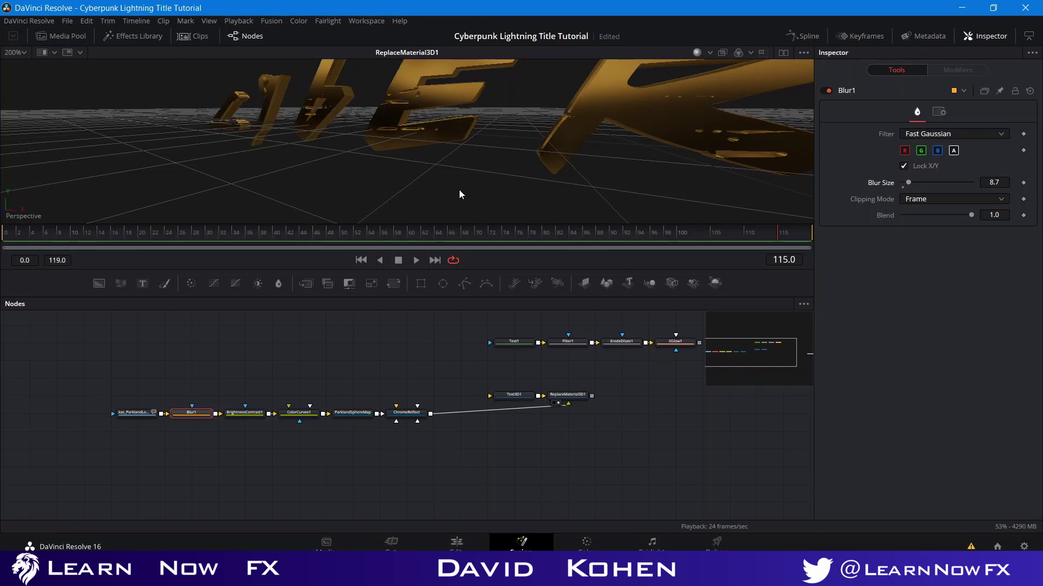
drag(478, 193, 552, 150)
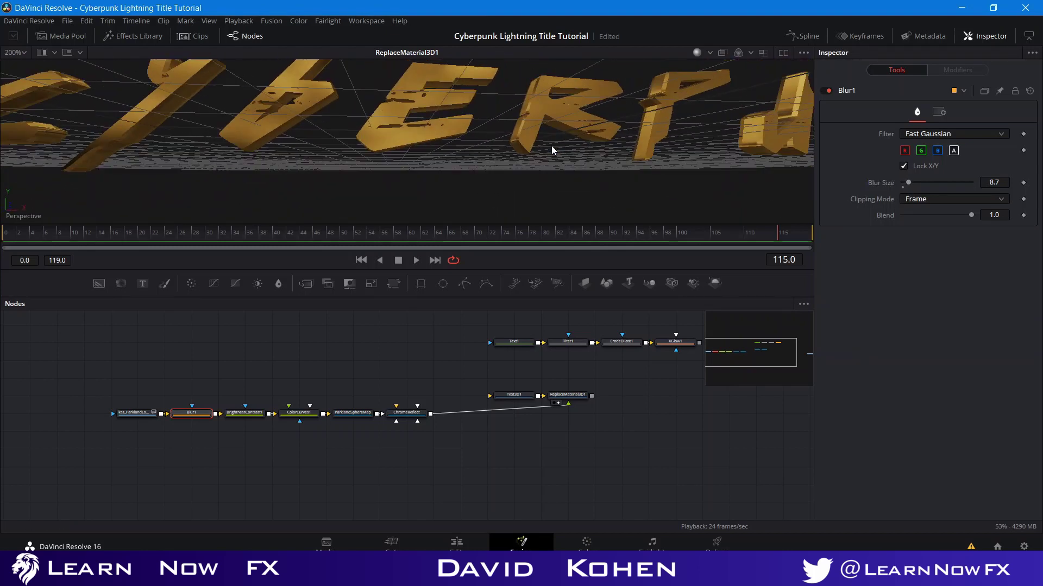
key(ctrl+s)
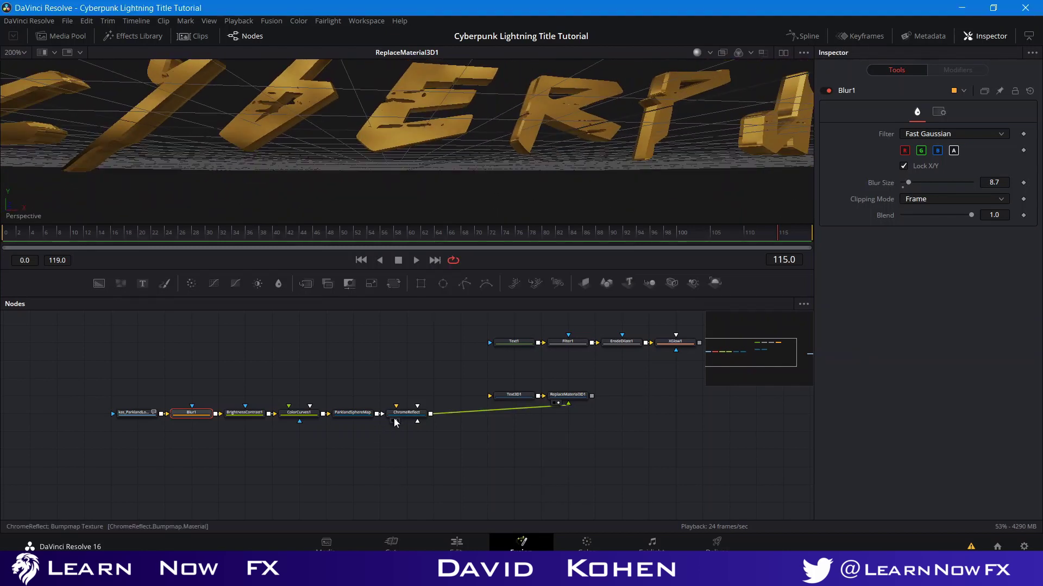
- Clear the viewer, lower Blur1's blur size to 5.5 and redisplay ReplaceMaterial3D1 to inspect the text
click(556, 404)
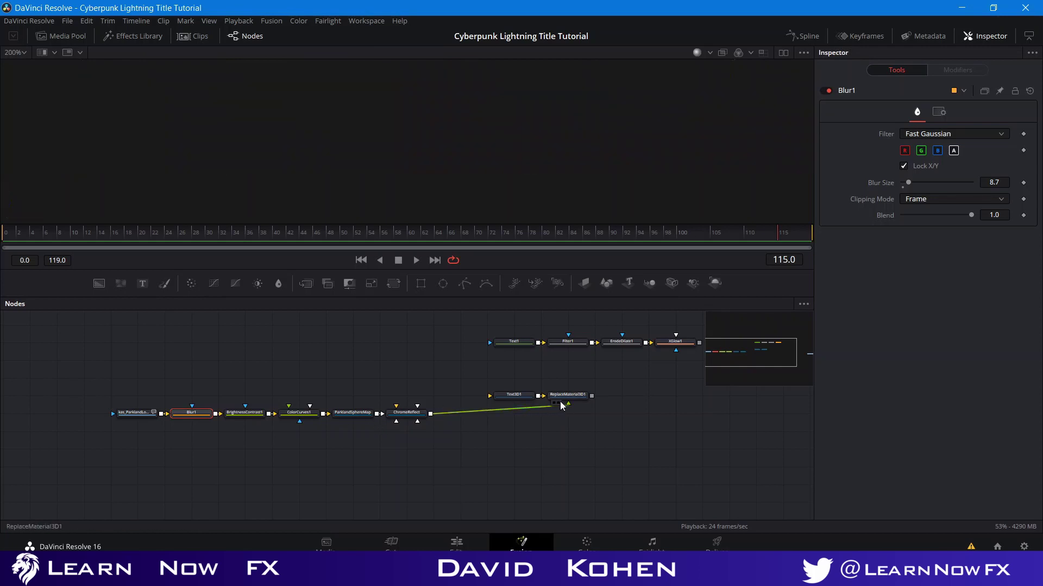
drag(911, 187, 910, 187)
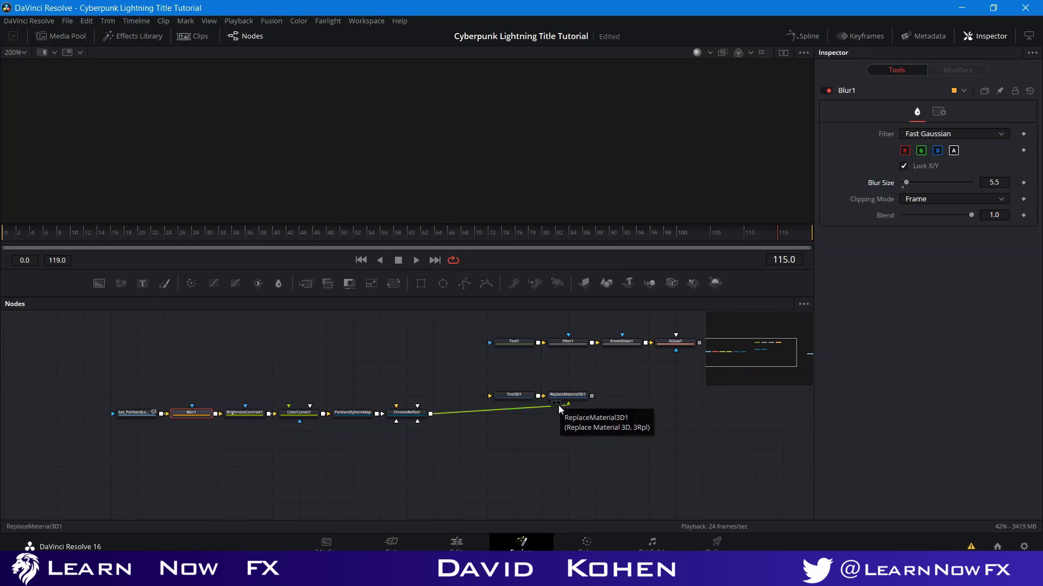
click(559, 403)
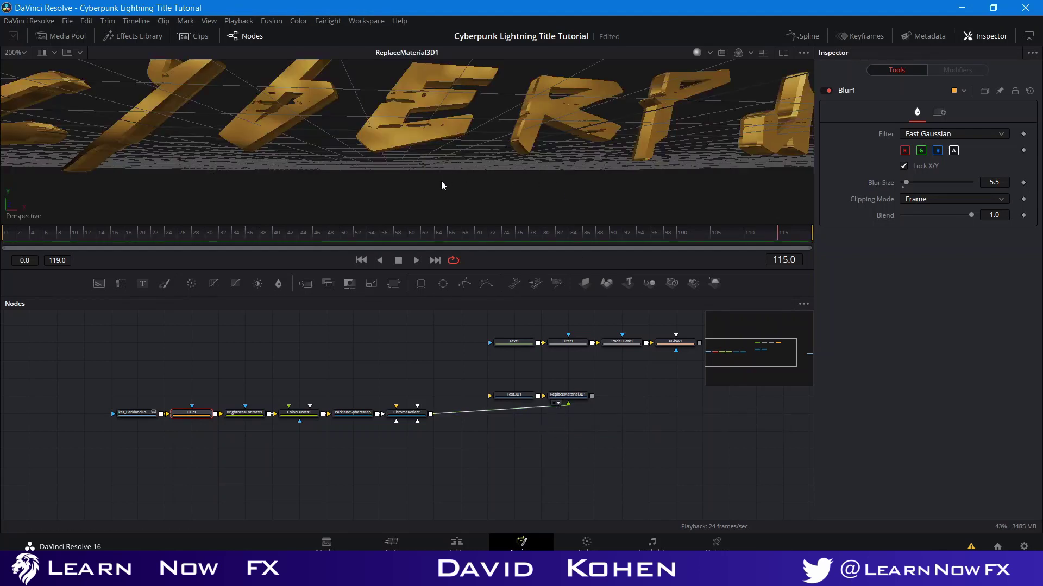
drag(520, 179, 539, 194)
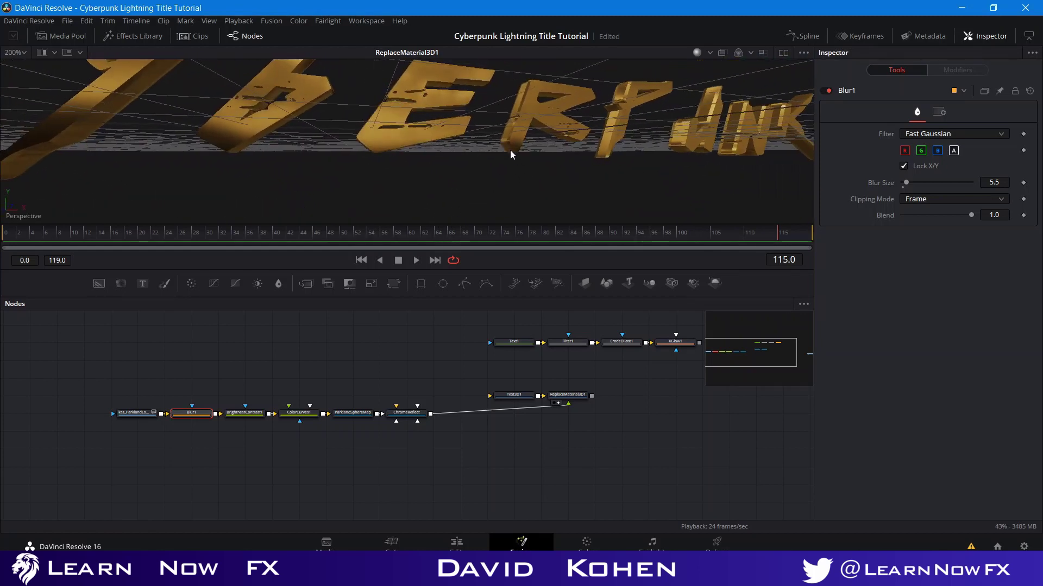
scroll(509, 154, down, 2)
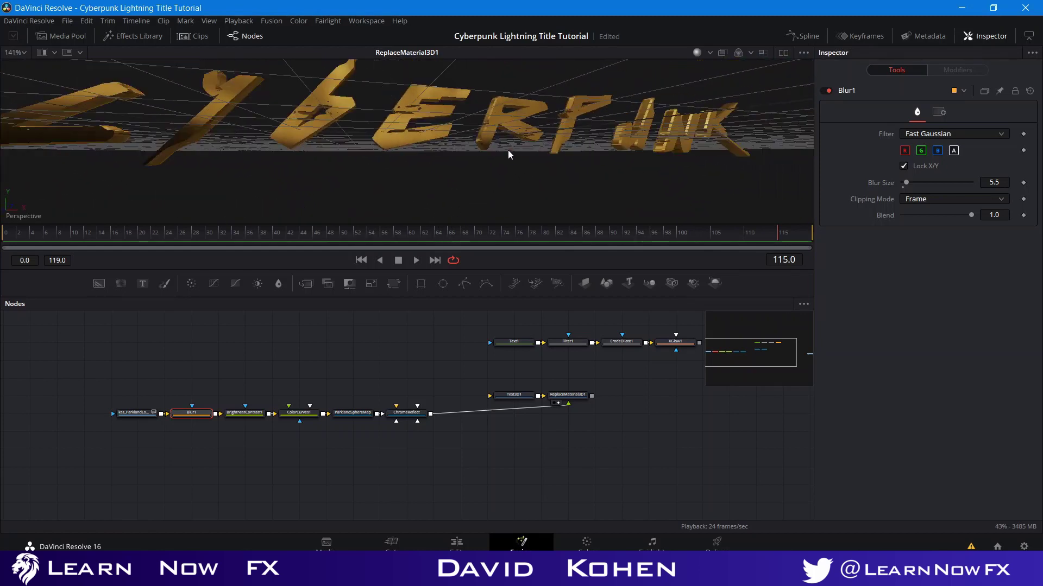
- Add a Renderer 3D node after ReplaceMaterial3D1 and display its output in the viewer
click(562, 396)
key(shift+space)
text(re)
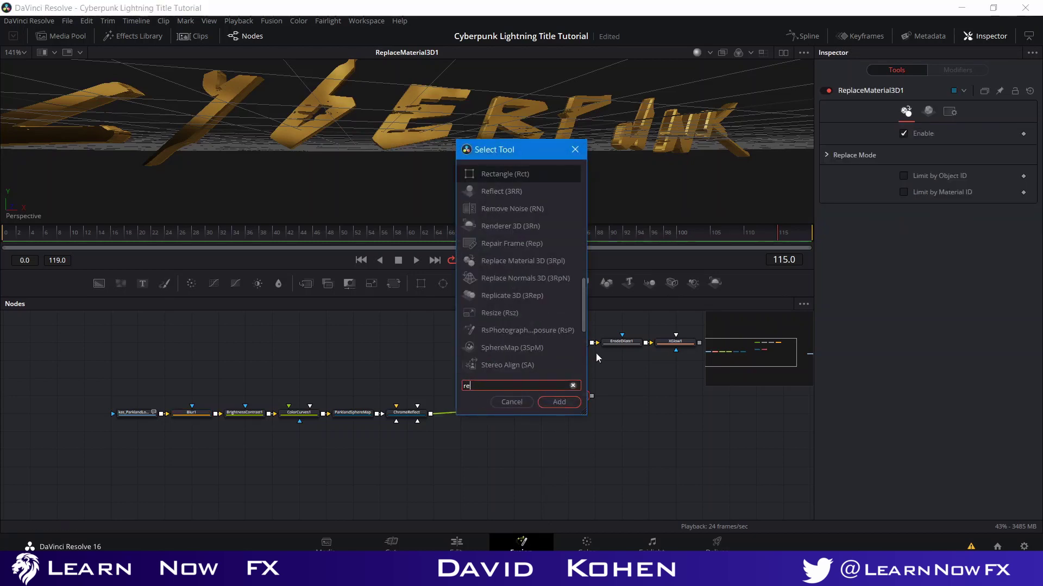
click(509, 229)
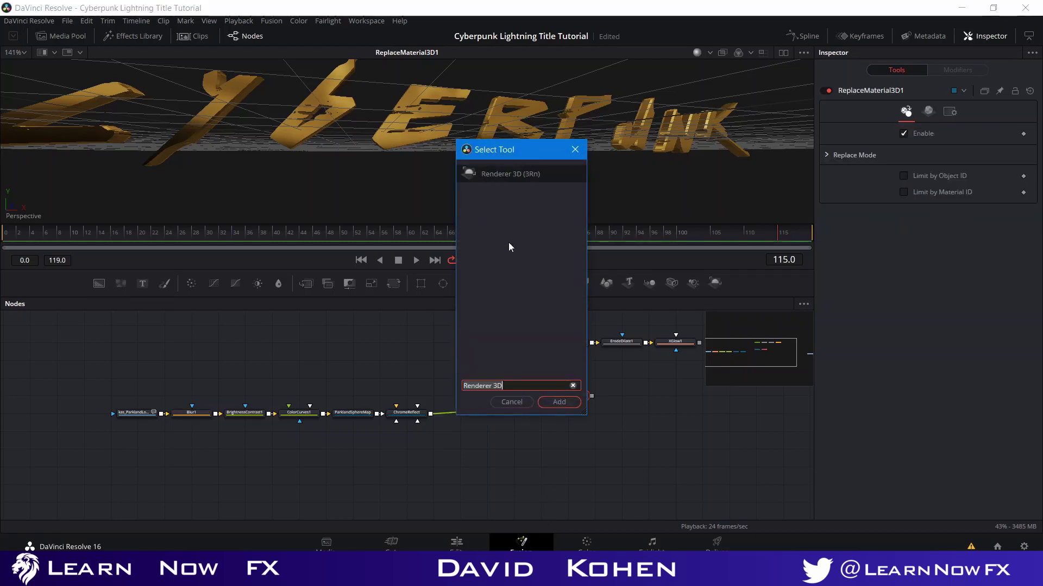
click(555, 404)
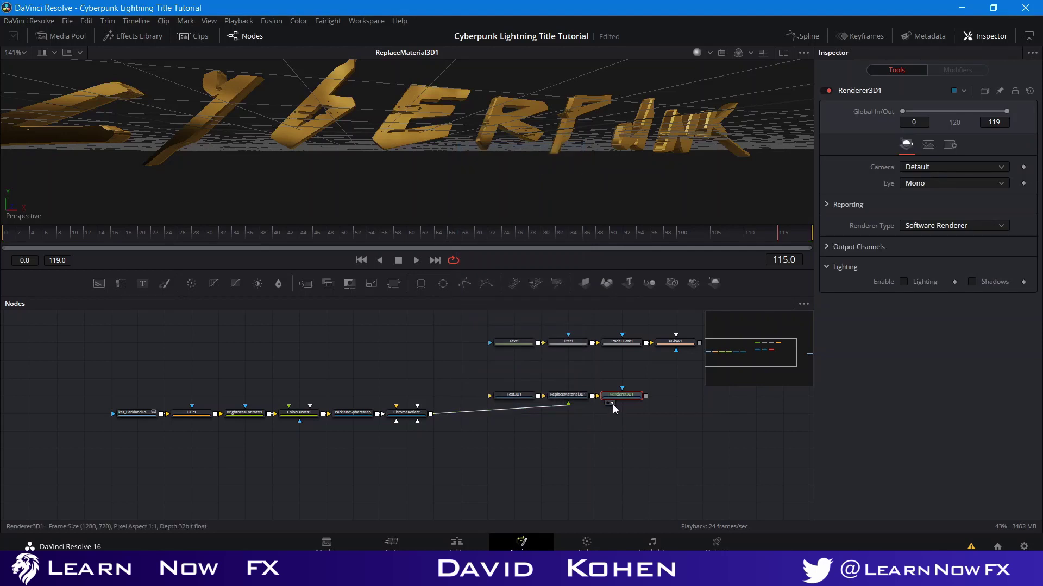
click(612, 404)
scroll(391, 135, up, 3)
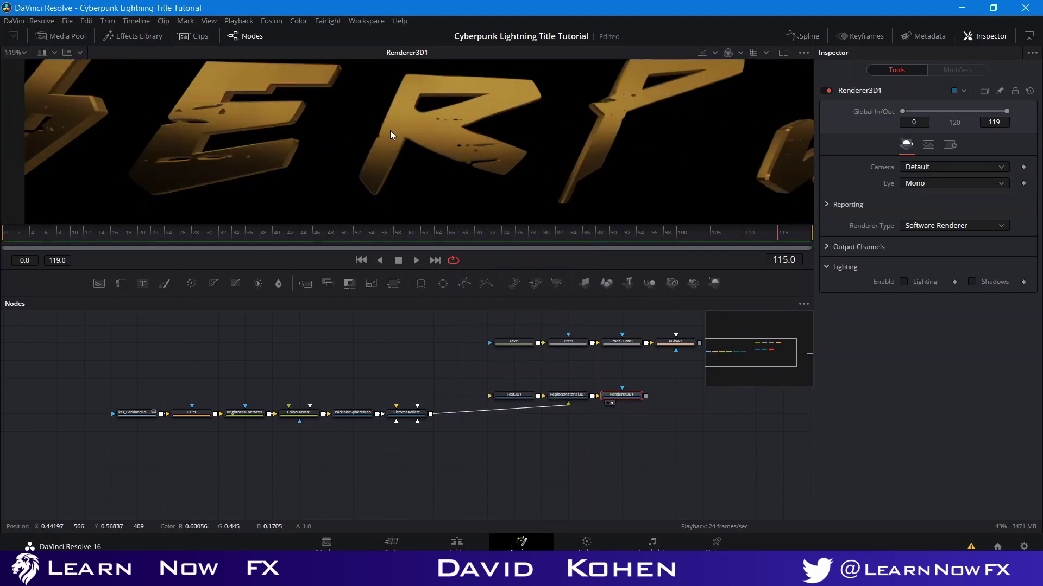
scroll(391, 135, down, 2)
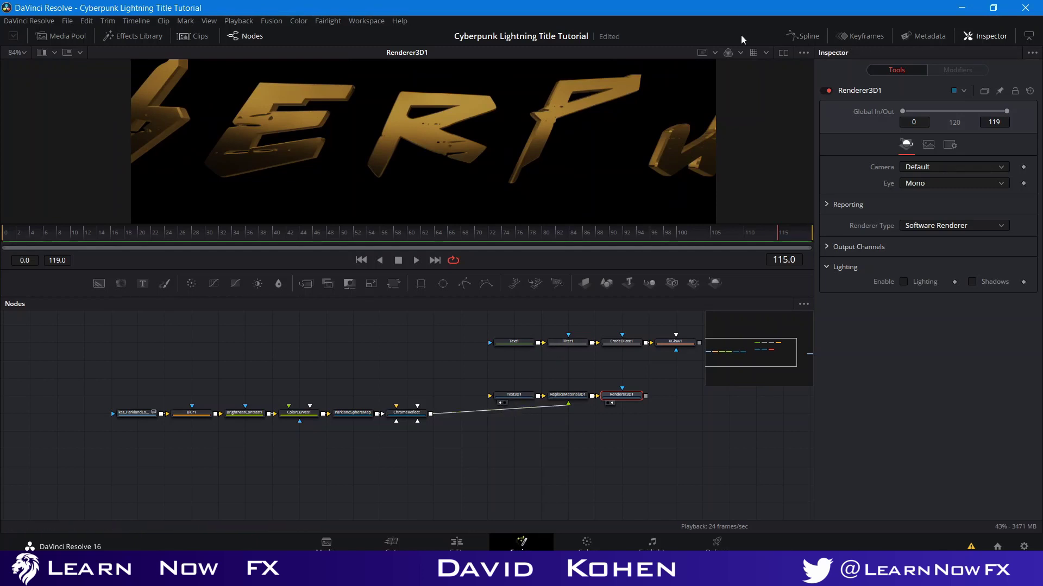
- Show Text3D1 and Renderer3D1 side by side in dual viewers and switch the Text3D1 view to Lights shading
click(783, 52)
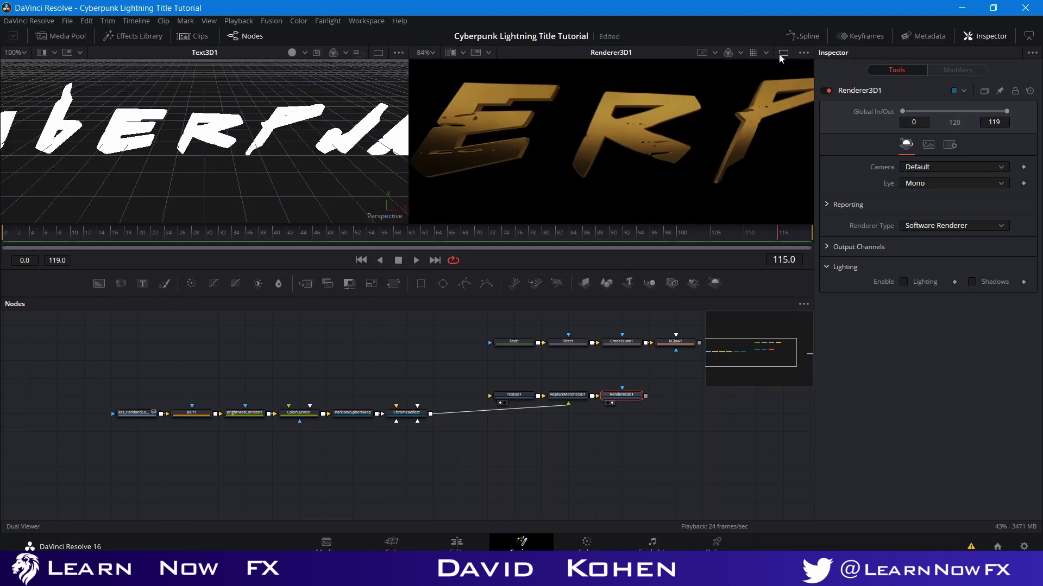
scroll(622, 137, down, 3)
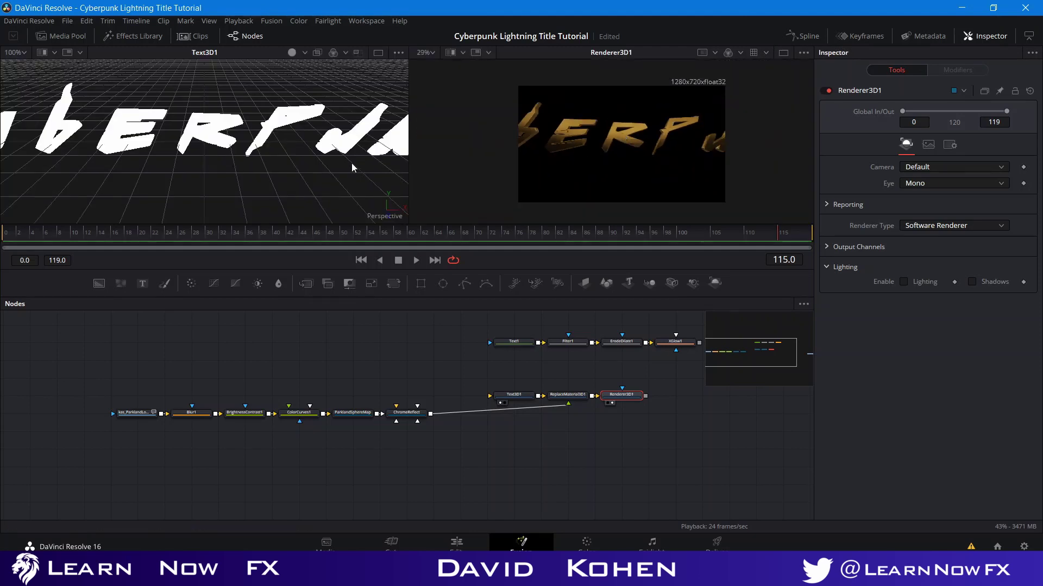
drag(220, 183, 298, 65)
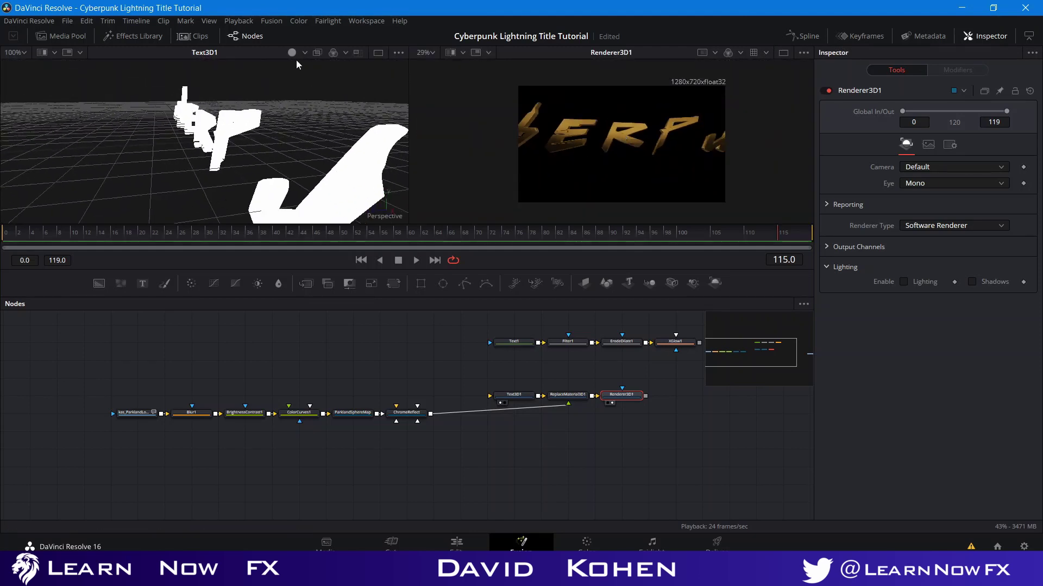
click(304, 53)
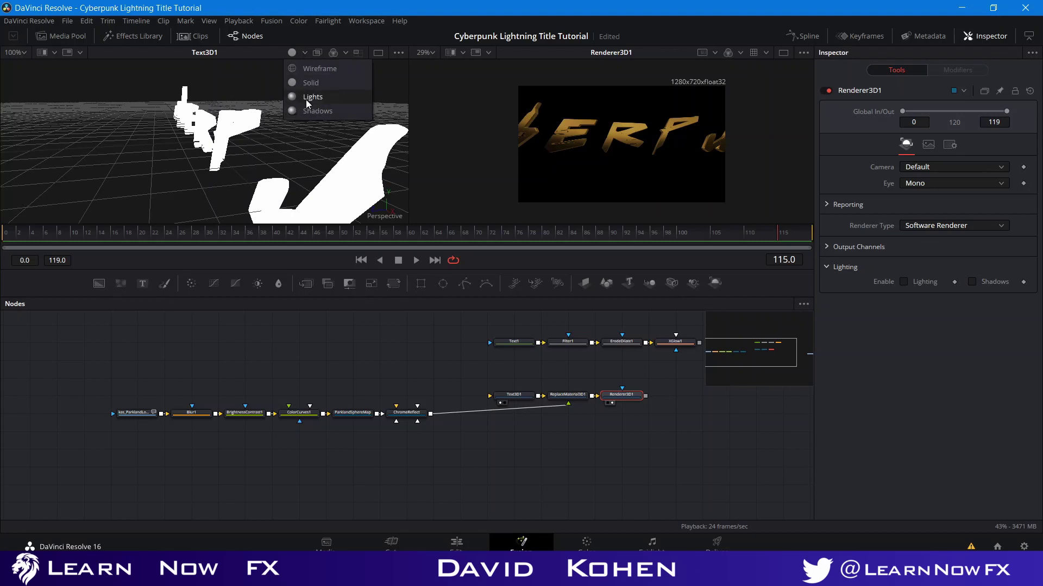
click(308, 98)
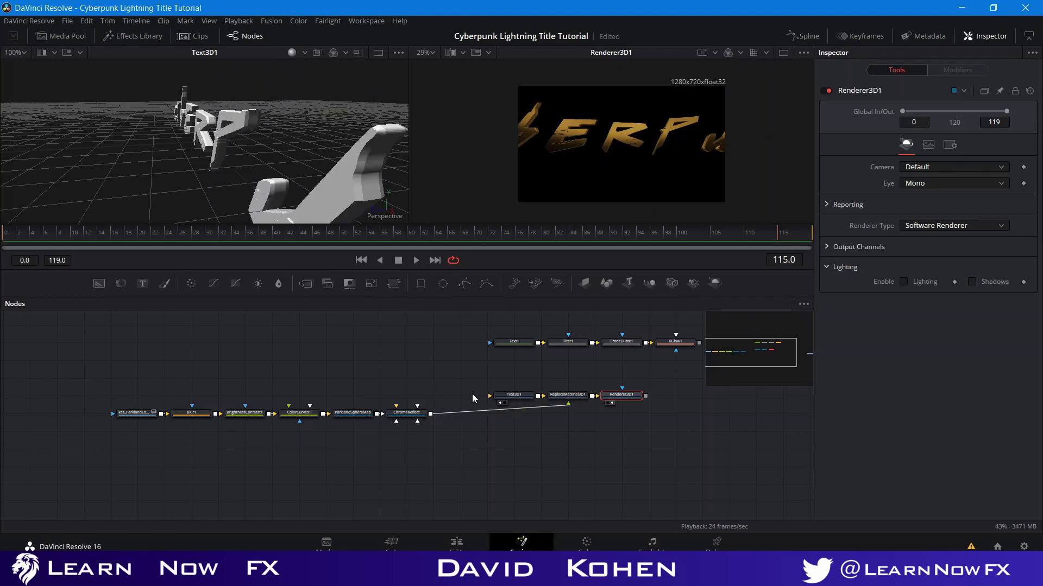
- Move Text3D1 back in depth until the whole word CYBERPUNK fits inside the rendered frame
click(513, 396)
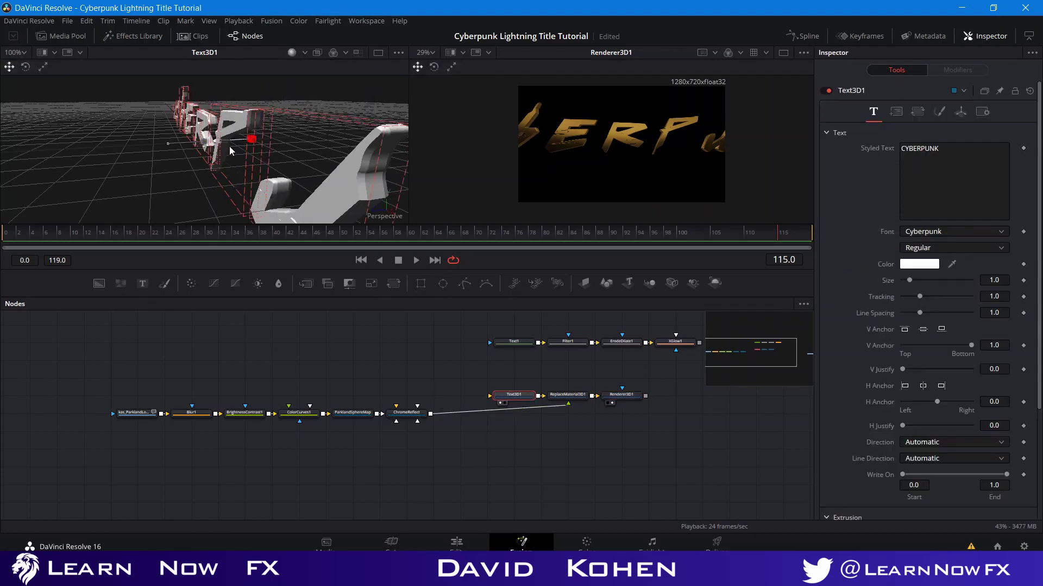
drag(231, 151, 381, 156)
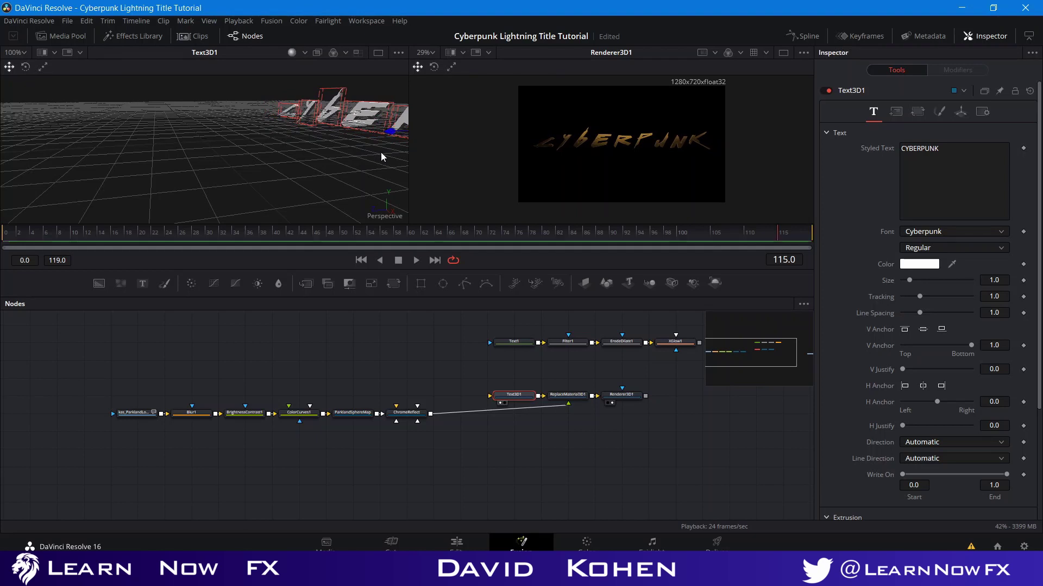
click(524, 446)
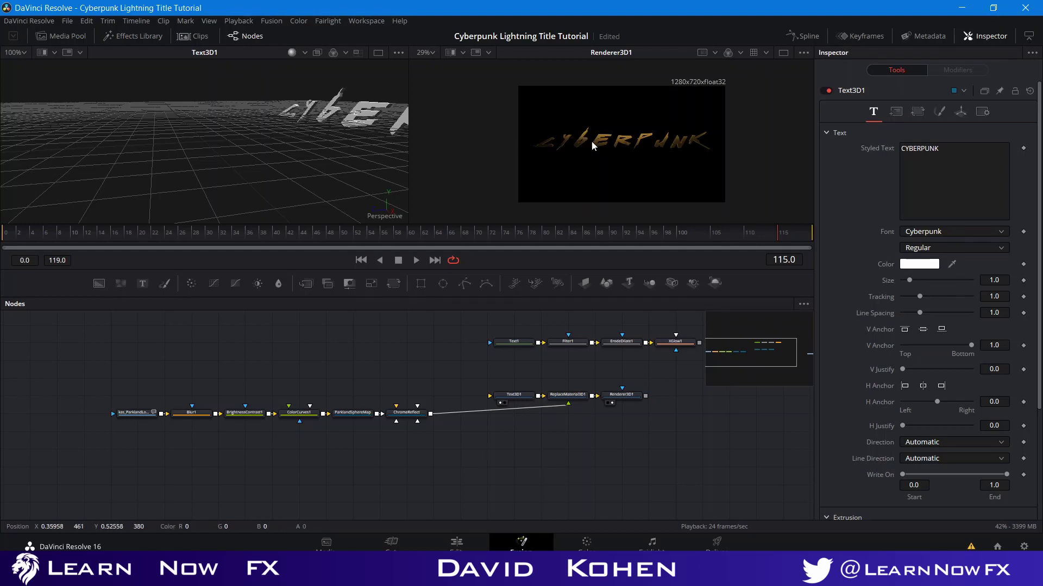
- Examine the rendered gold material on the CYBERPUNK letters in the Renderer3D1 view up close
scroll(647, 142, up, 5)
scroll(573, 155, up, 5)
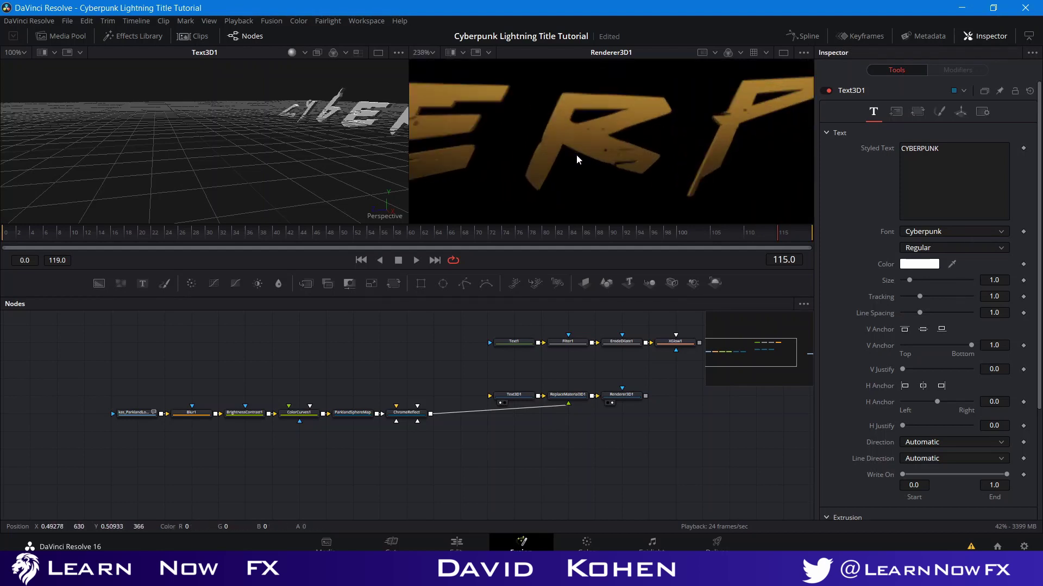
scroll(599, 159, up, 2)
scroll(597, 162, down, 5)
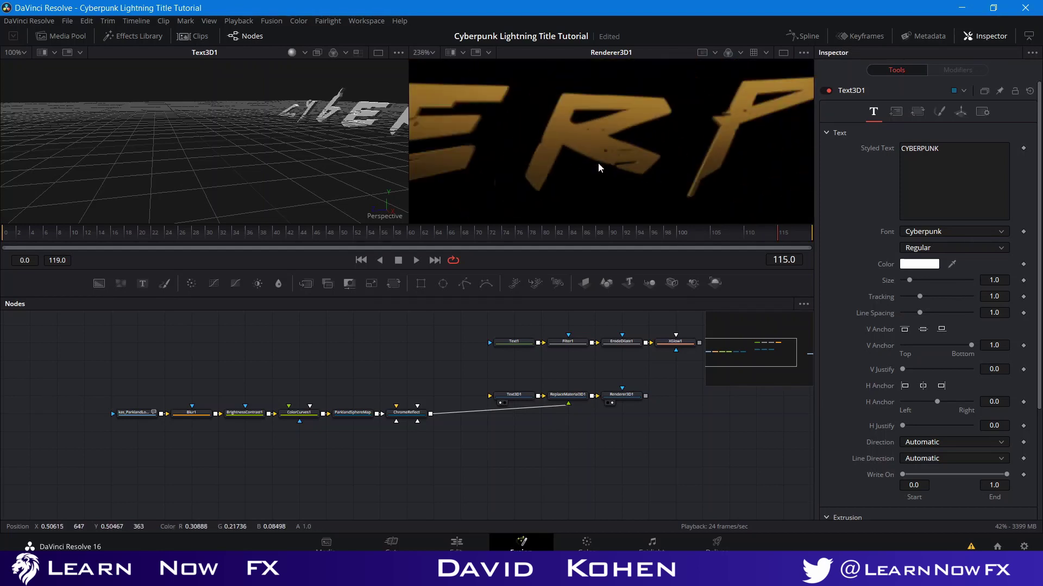
scroll(664, 163, up, 3)
scroll(633, 167, down, 5)
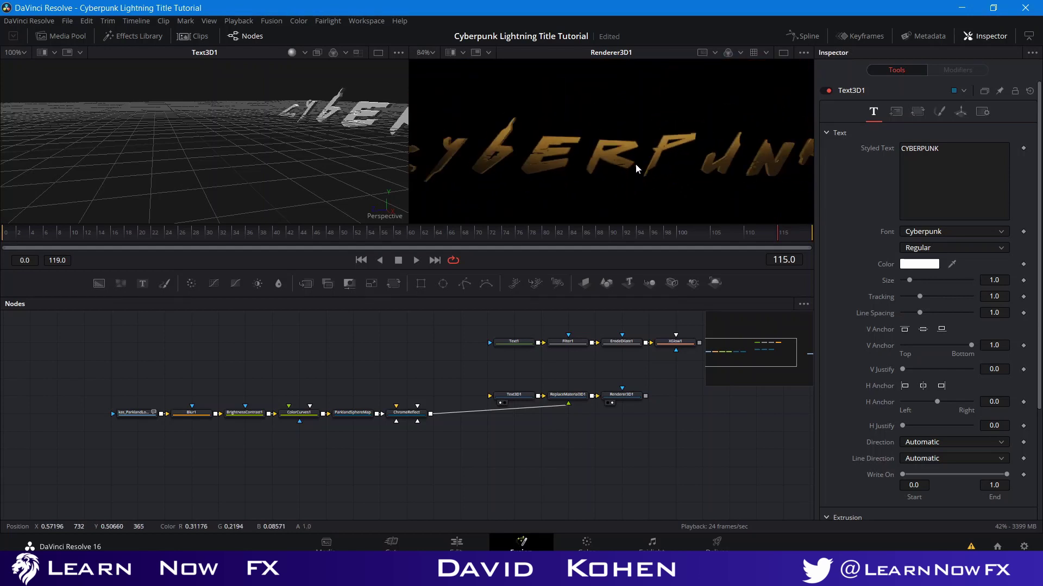
- Set the blur size of the Blur1 node on the reflection image to 2.5
scroll(733, 151, up, 2)
scroll(542, 151, up, 2)
scroll(547, 151, down, 2)
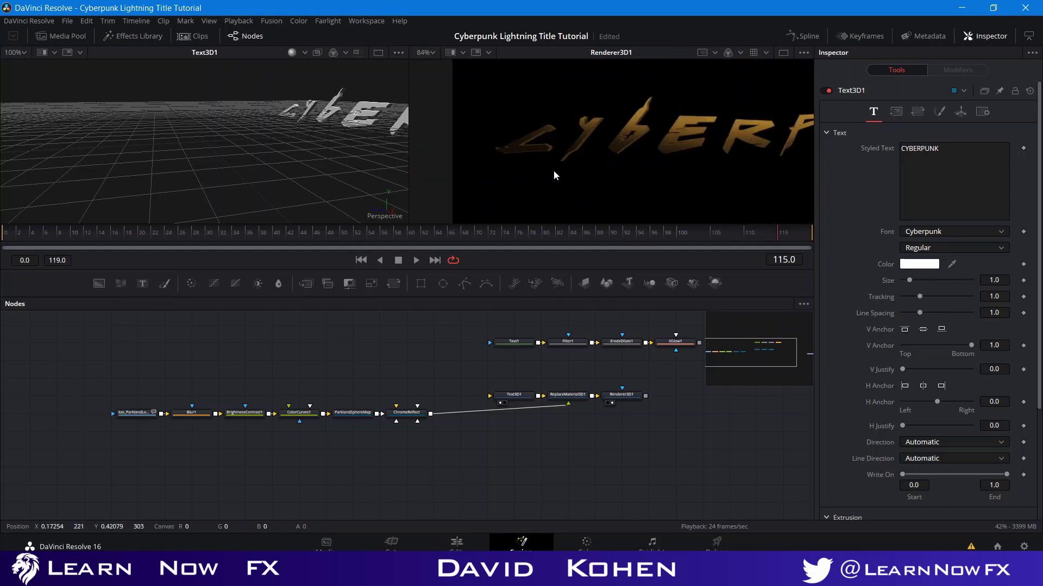
drag(655, 390, 484, 382)
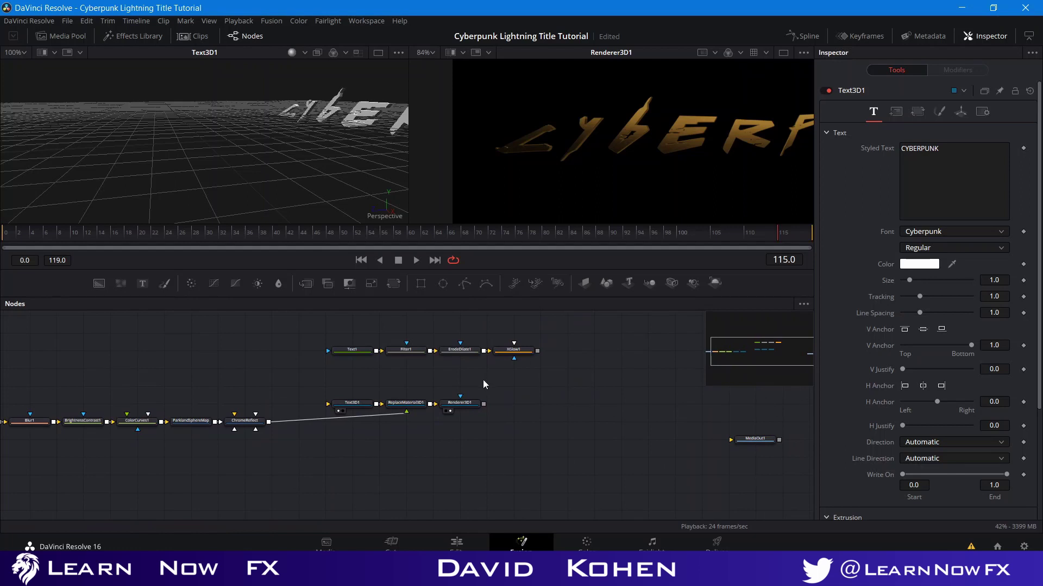
drag(283, 386, 501, 365)
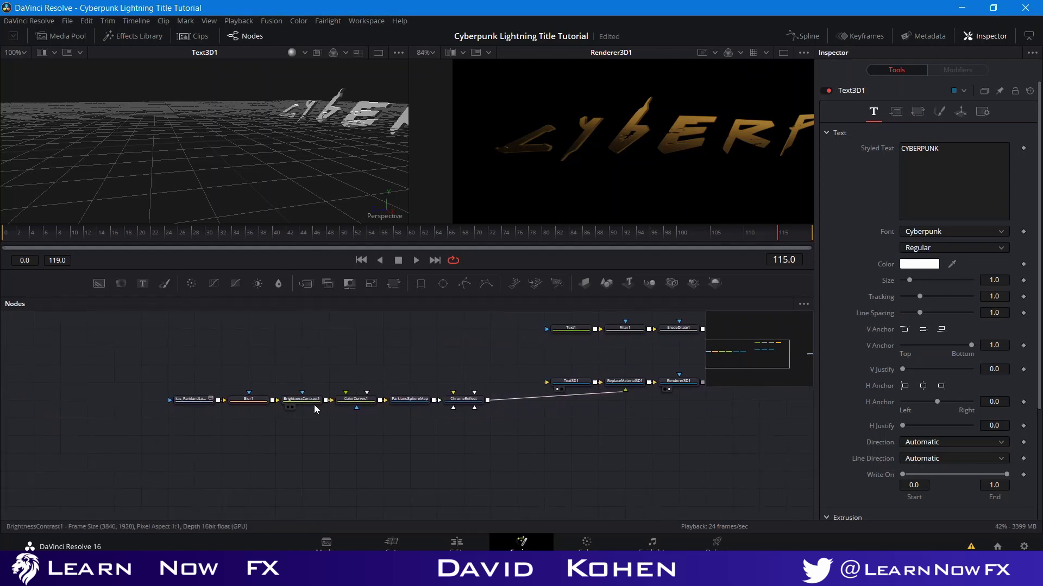
click(260, 404)
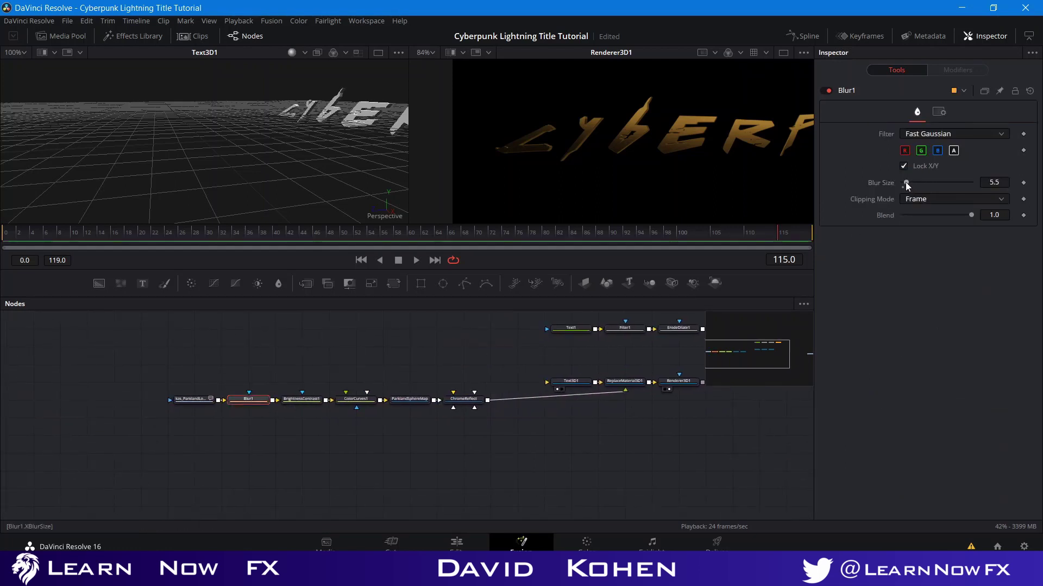
click(1002, 182)
text(5.3)
text(2)
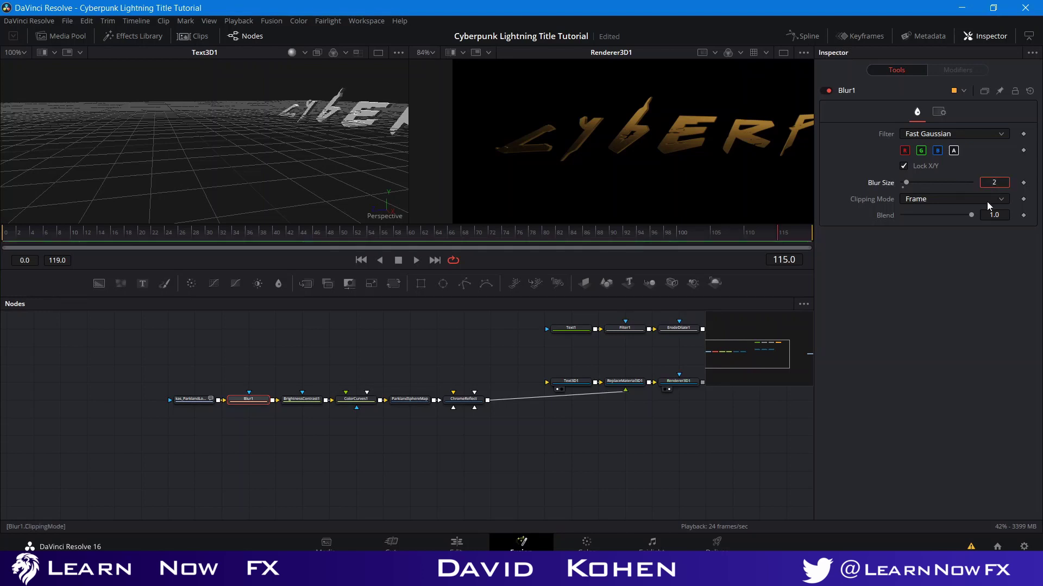
text(.5)
key(Return)
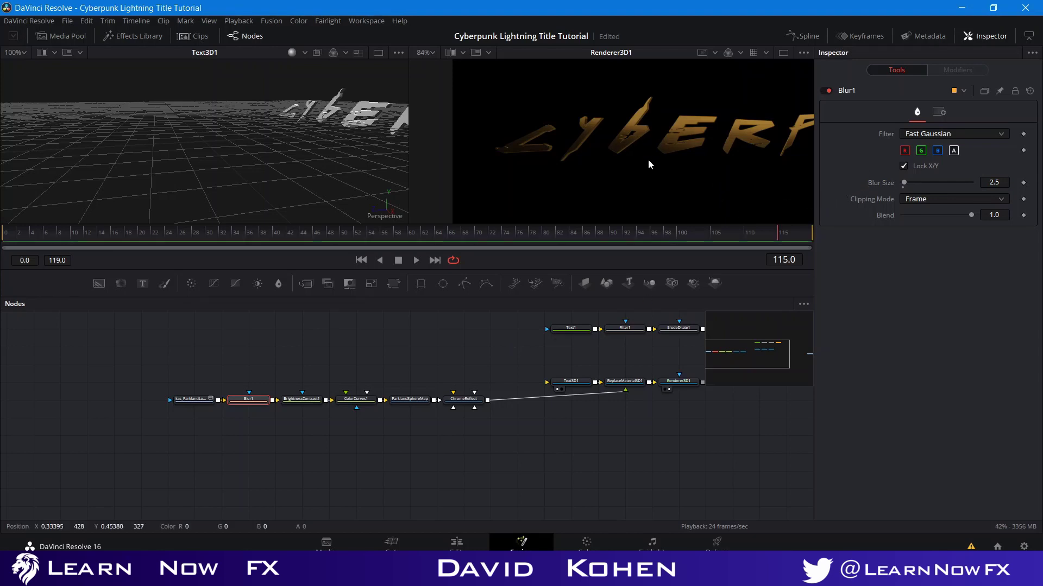
scroll(676, 144, up, 3)
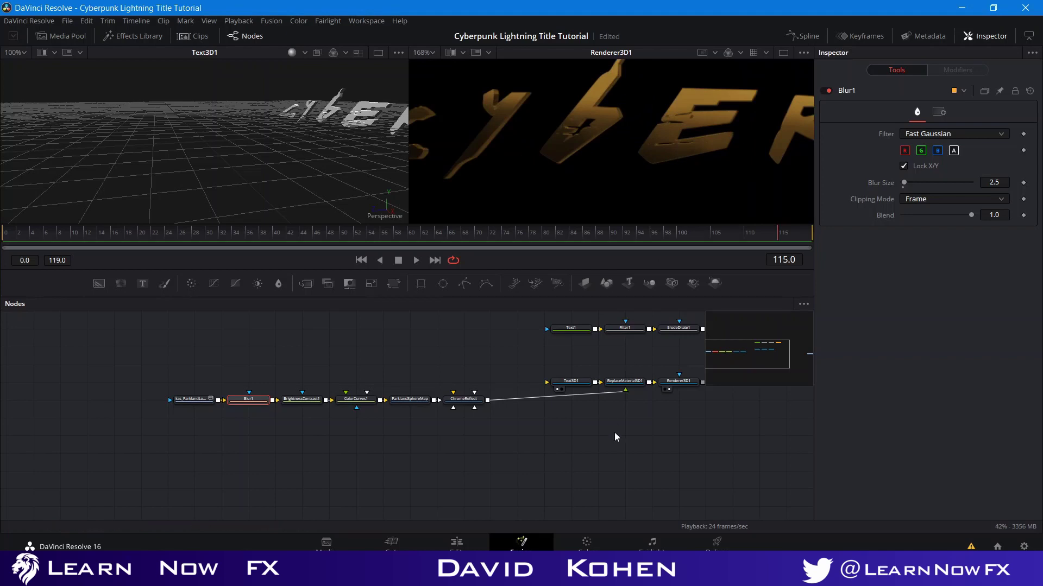
- Clear Text3D1 from its viewer, merge XGlow1 over Renderer3D1, and display the resulting Merge1 node in the other viewer
drag(674, 383, 521, 383)
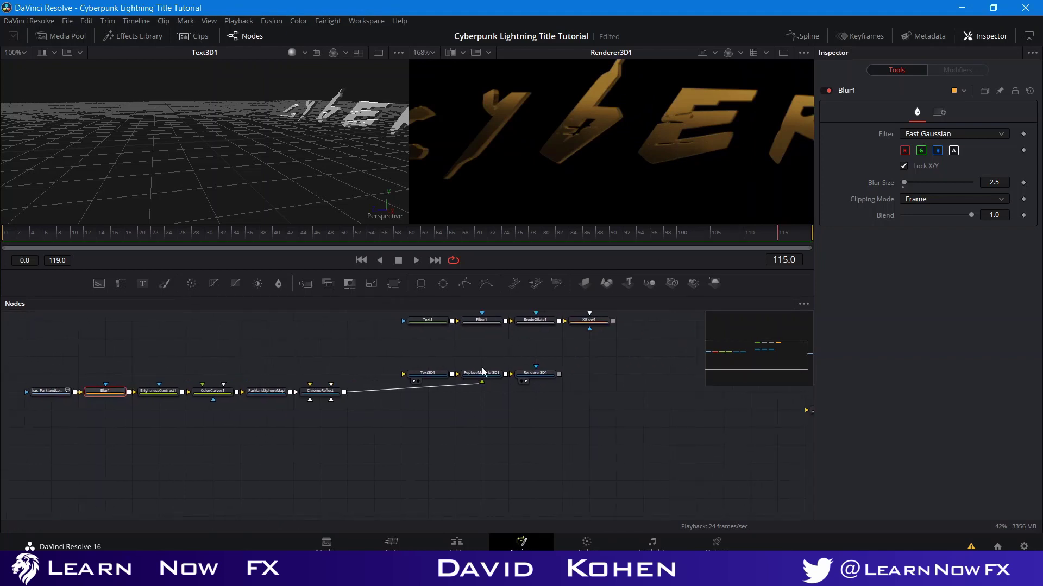
click(522, 382)
click(522, 382)
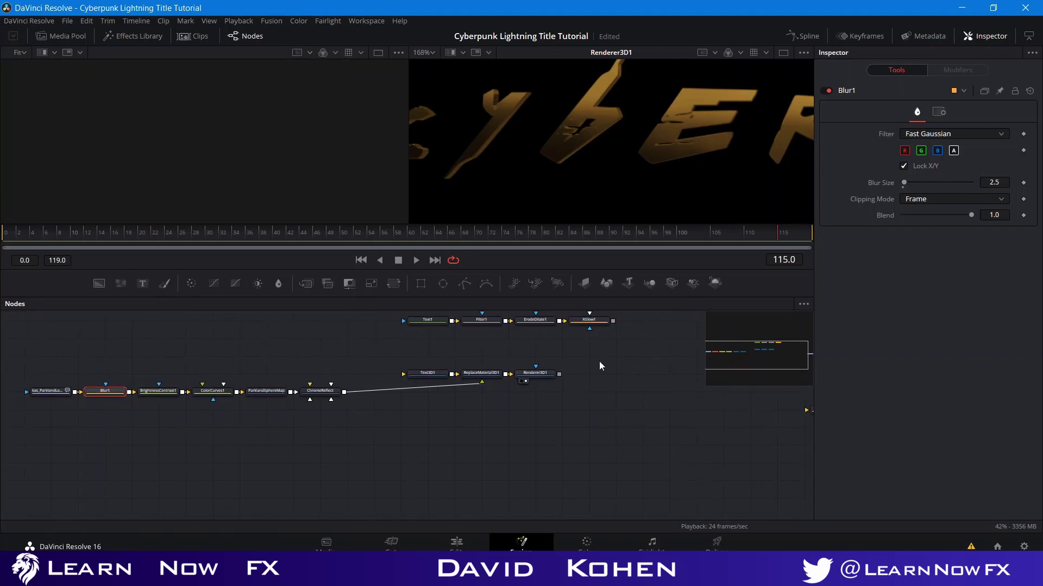
drag(635, 373, 576, 394)
drag(373, 324, 500, 395)
click(477, 346)
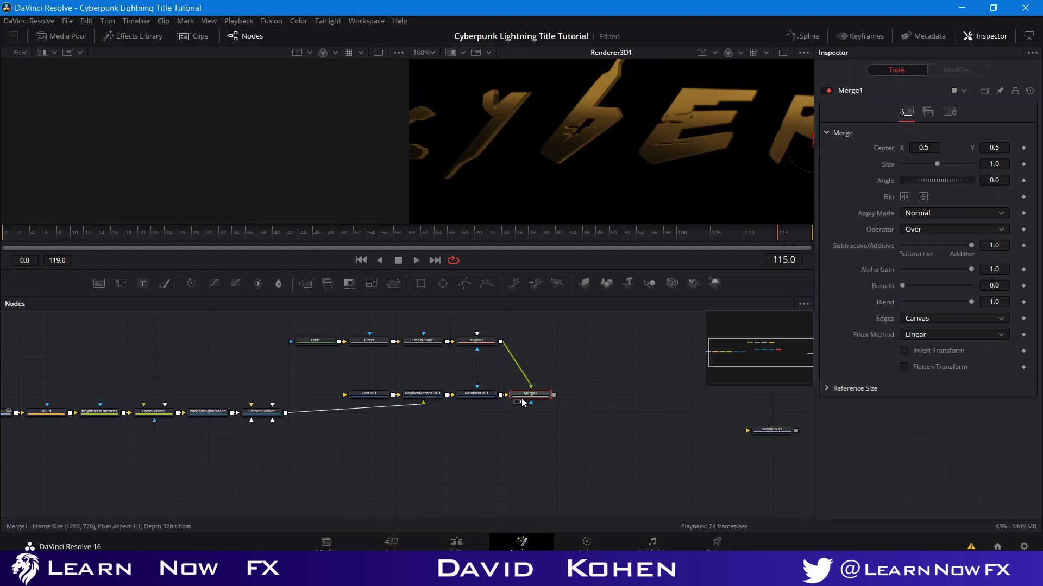
click(521, 401)
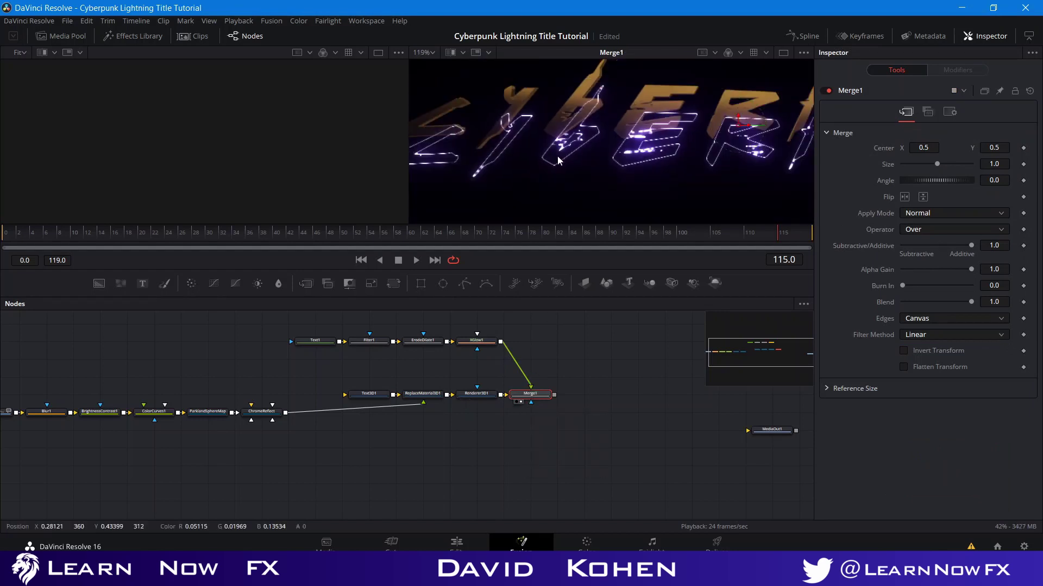
- Move Merge1's glowing outline up to a center Y of about 0.56 so it overlays the gold letters, and save the project
drag(557, 155, 618, 172)
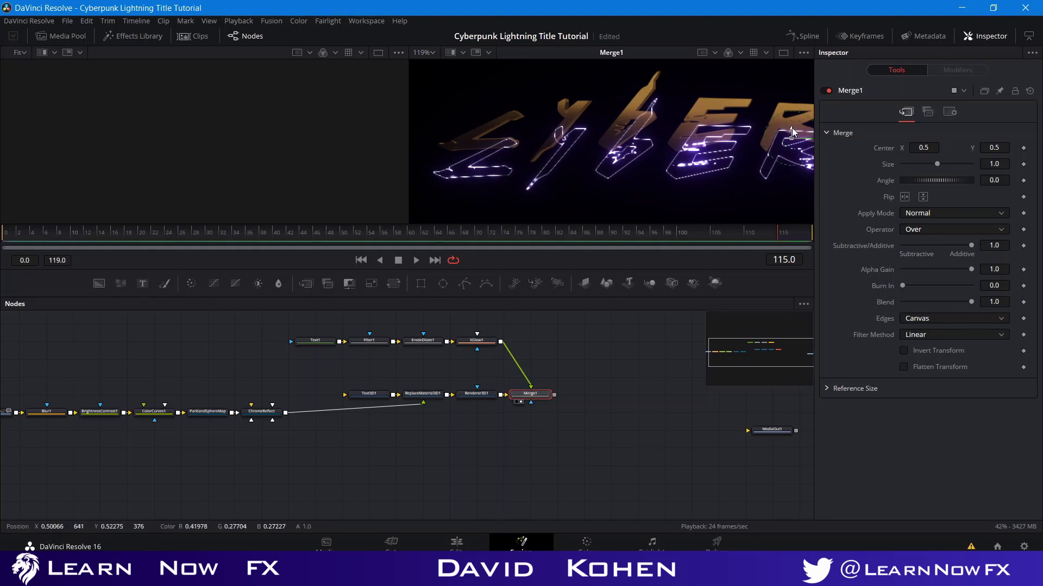
drag(792, 132, 799, 105)
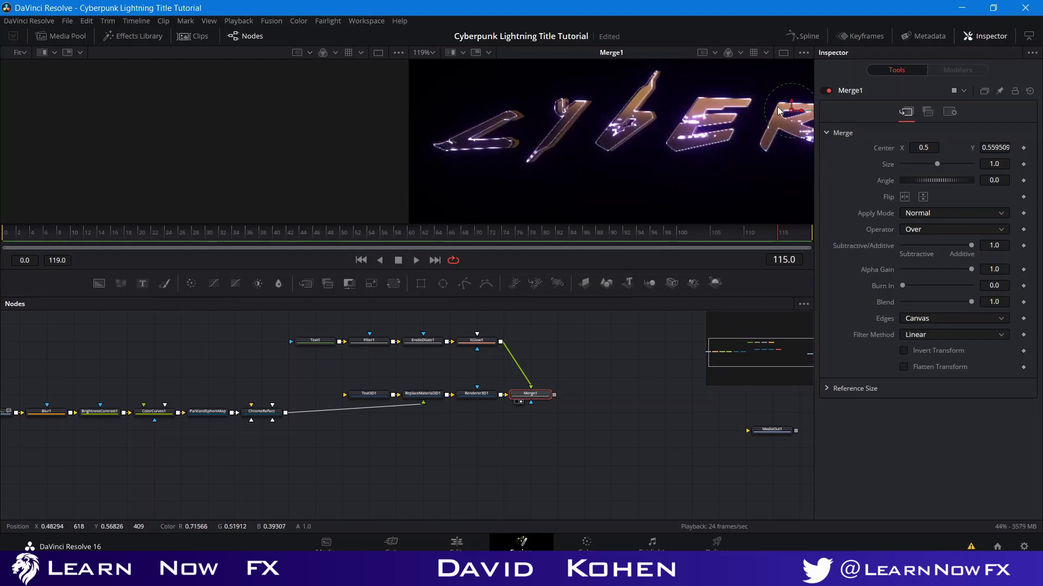
drag(745, 144, 659, 158)
key(ctrl+s)
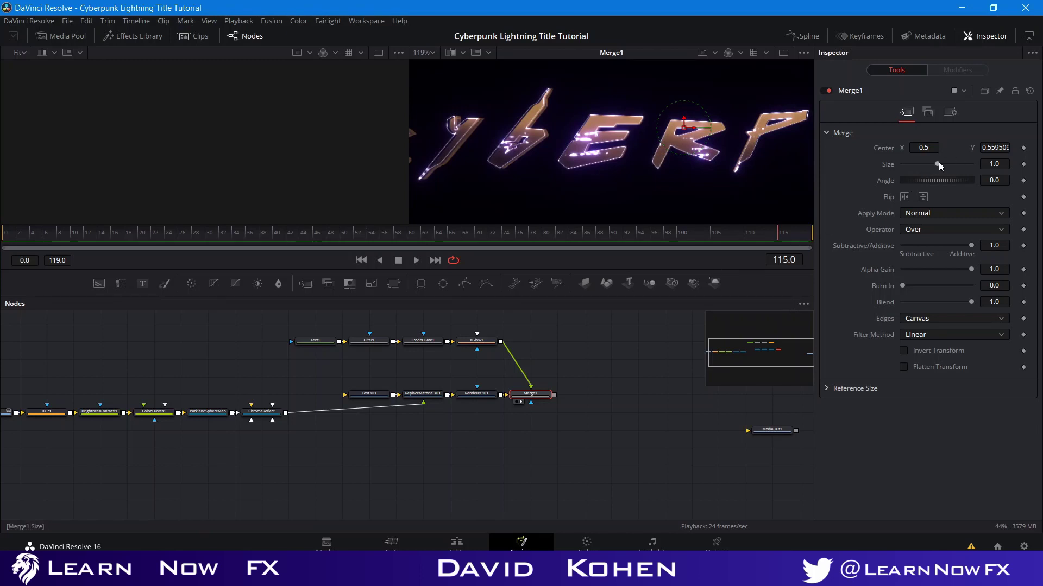
- Reduce Merge1's size to 0.988 to fit the outline to the gold letters, and save the project
drag(937, 162, 933, 164)
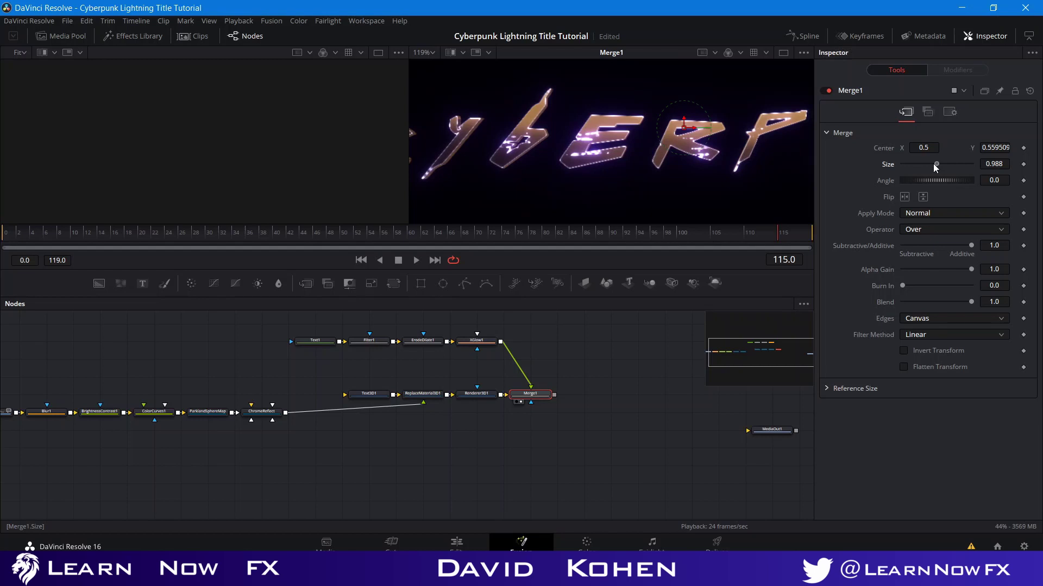
drag(656, 174, 689, 149)
scroll(690, 155, down, 5)
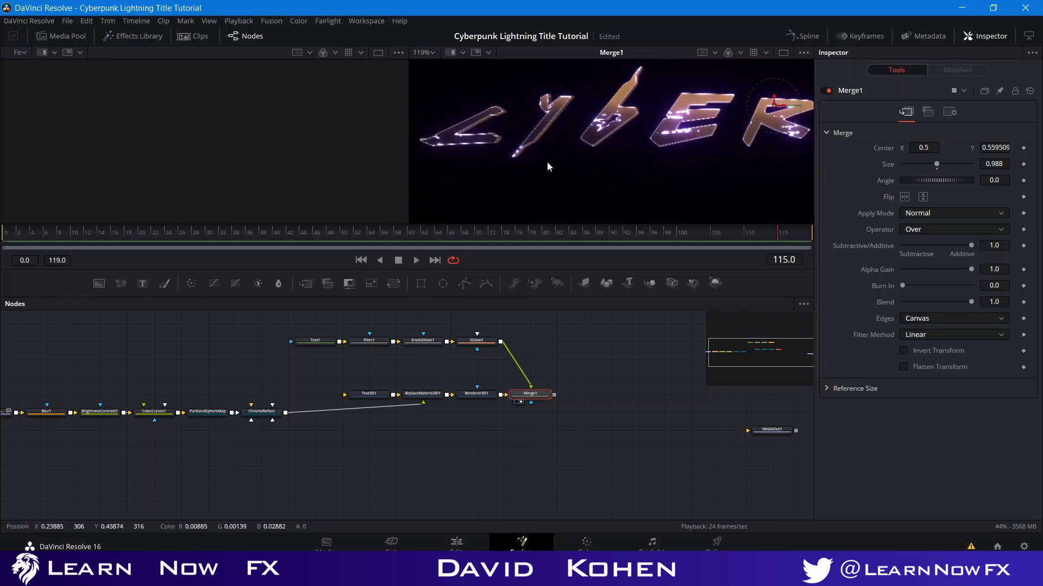
click(656, 390)
scroll(560, 135, up, 5)
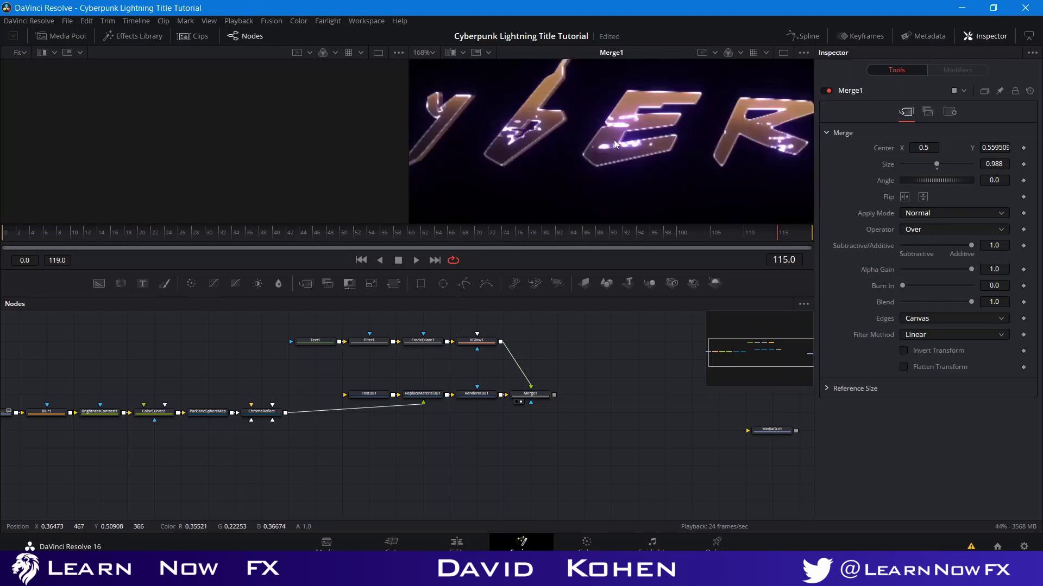
scroll(613, 151, down, 3)
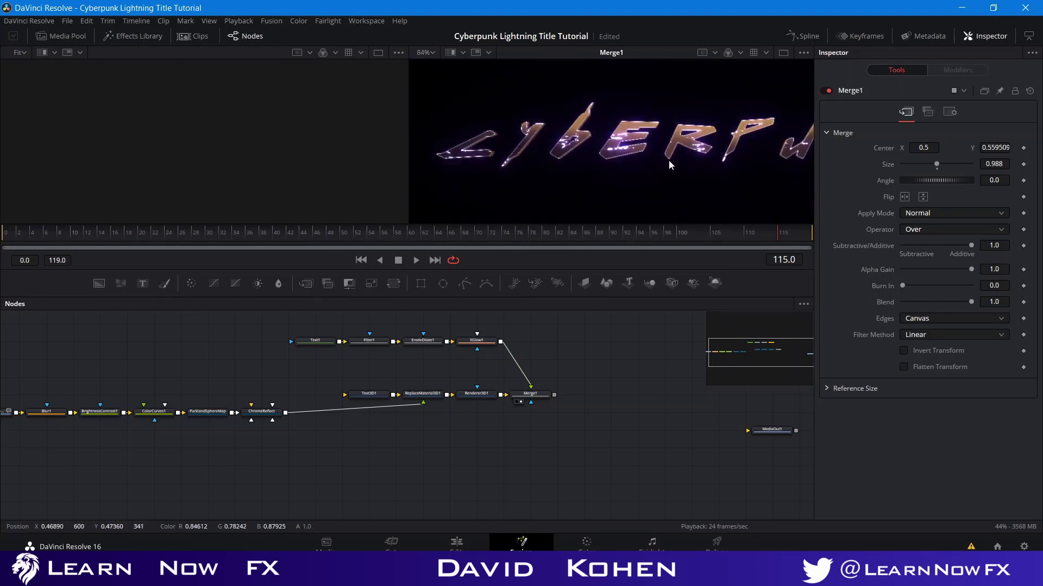
key(ctrl+s)
scroll(603, 153, down, 2)
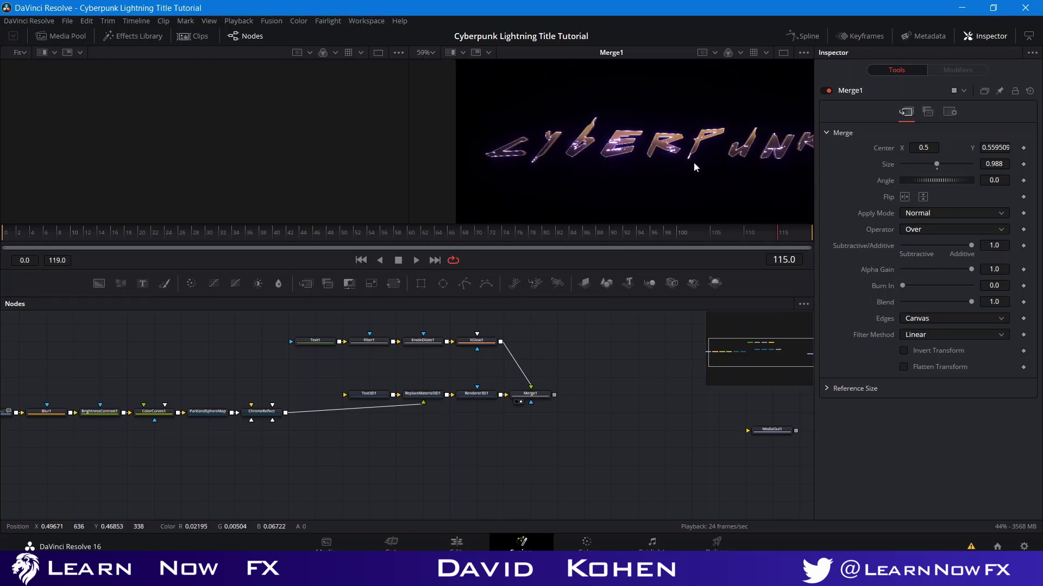
drag(693, 161, 605, 165)
scroll(638, 345, down, 3)
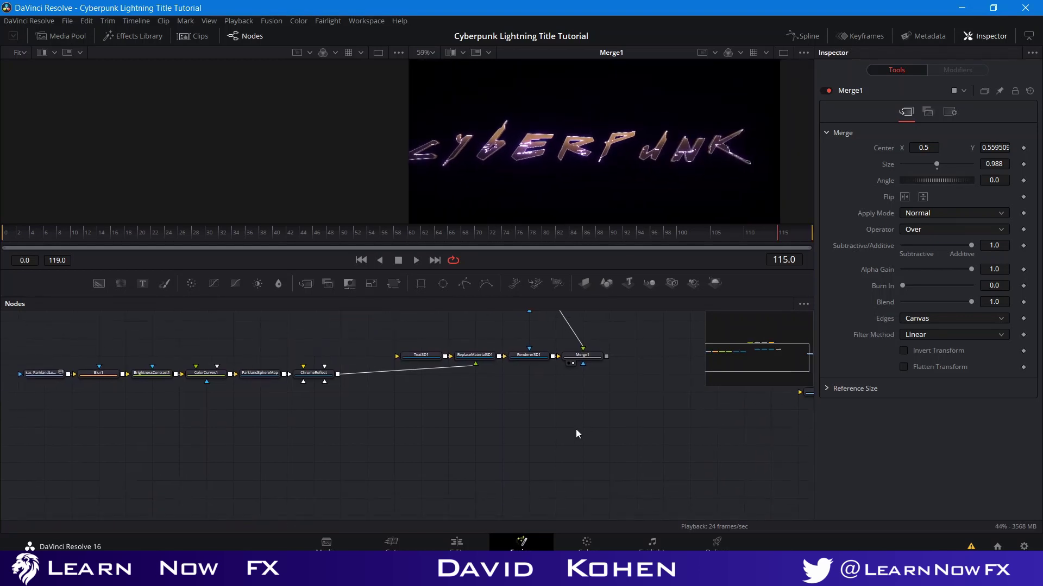
- Switch the node graph to orthogonal pipes and enable arranging tools to connected nodes
drag(529, 419, 564, 484)
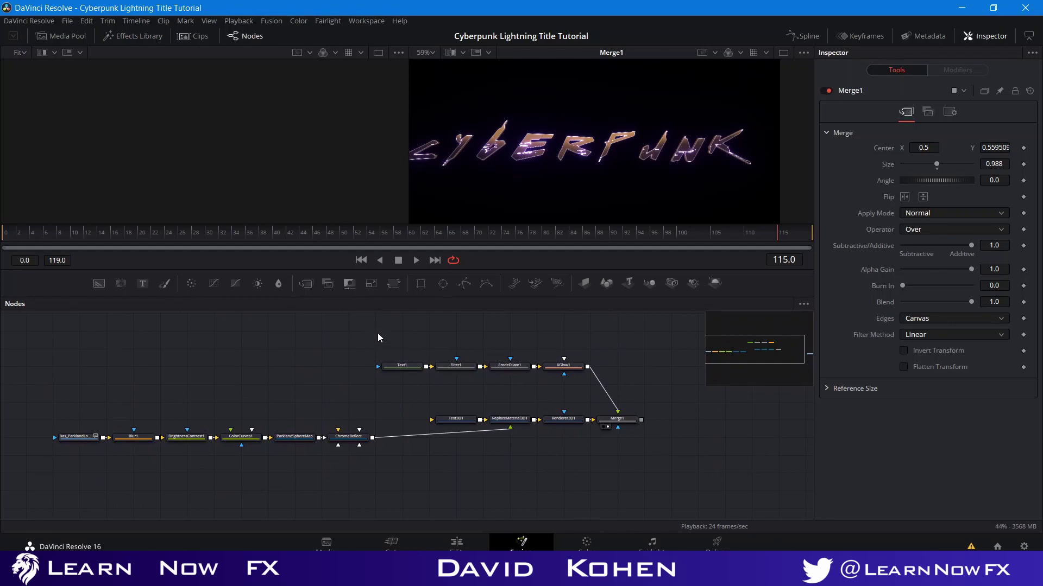
right_click(312, 368)
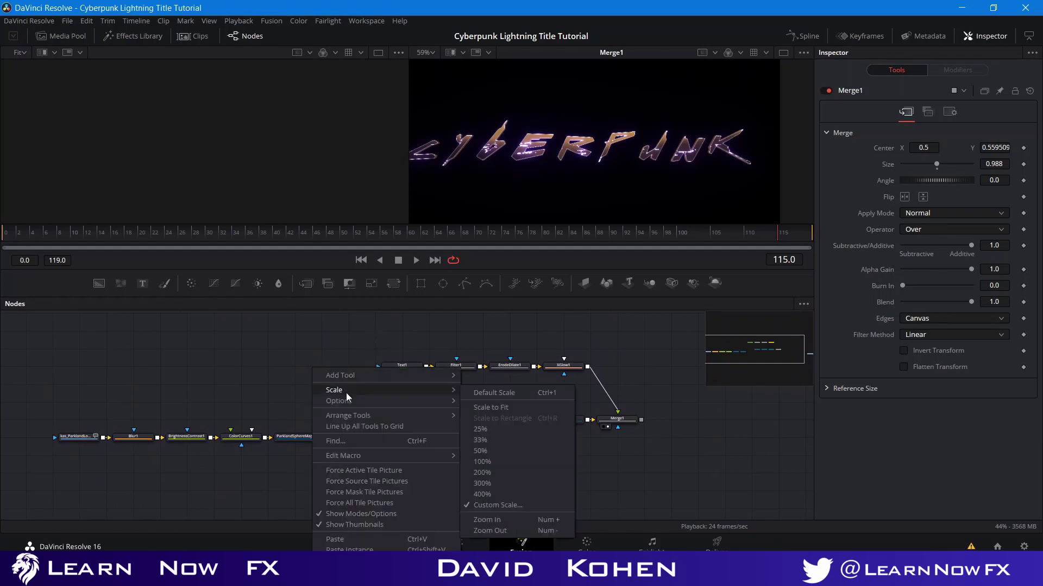
mouse_move(348, 402)
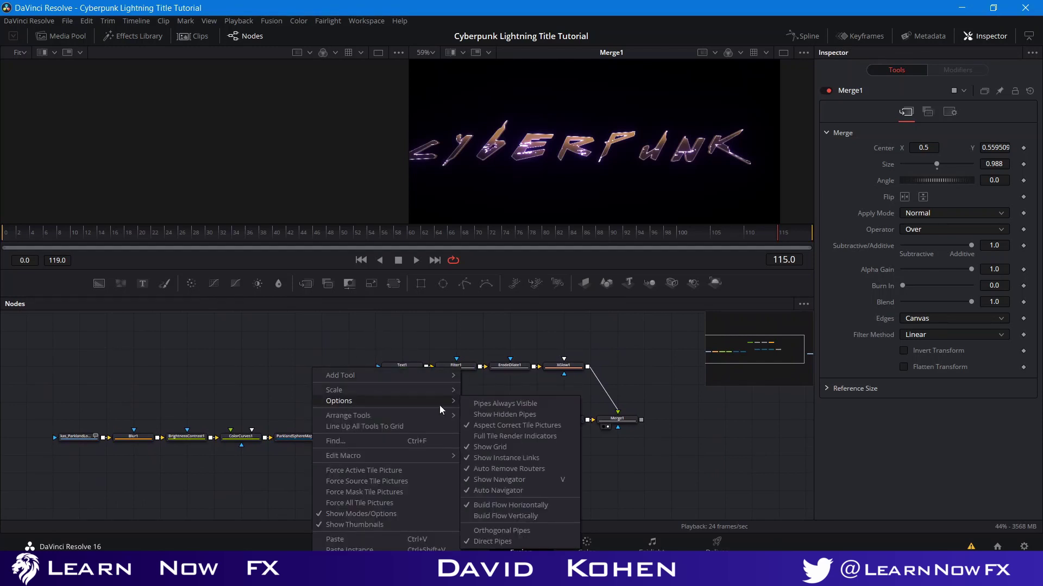
click(542, 533)
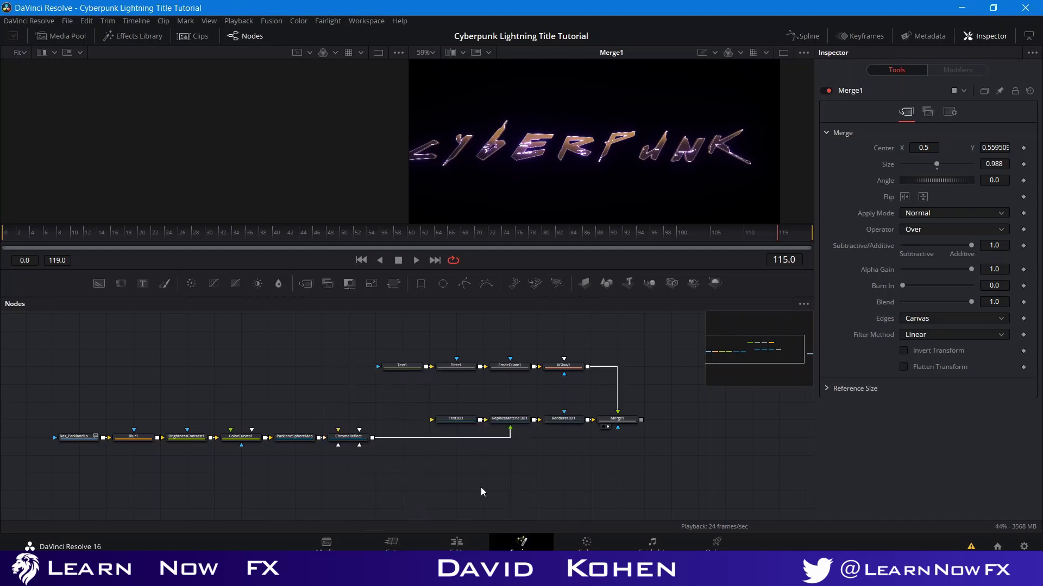
right_click(288, 387)
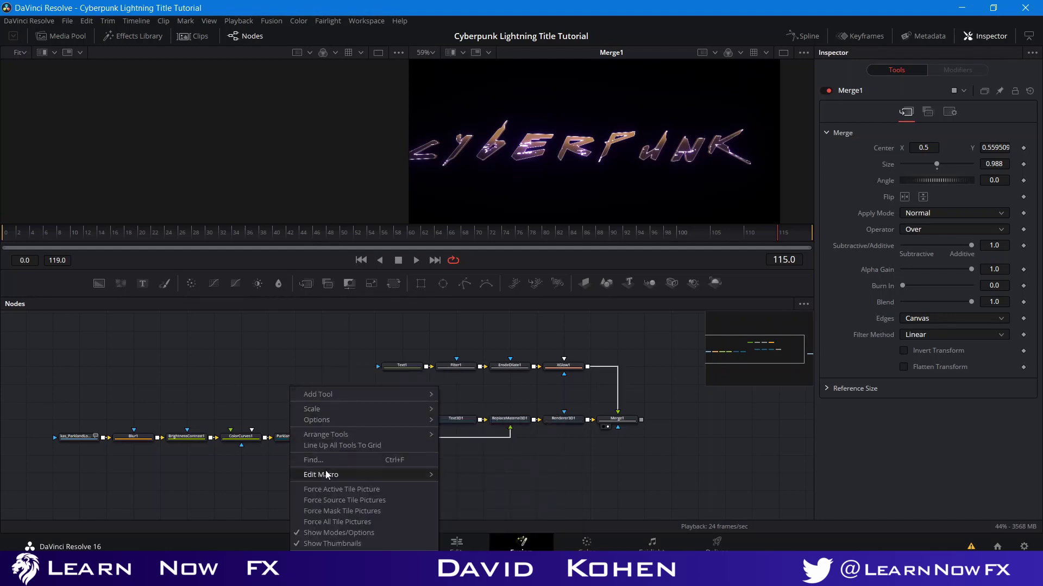
mouse_move(347, 434)
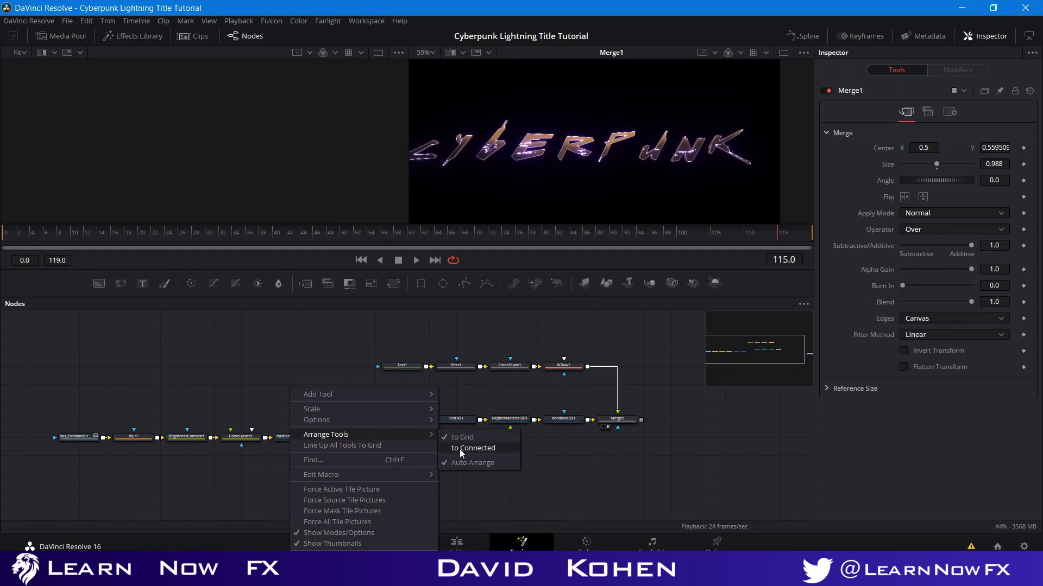
click(459, 449)
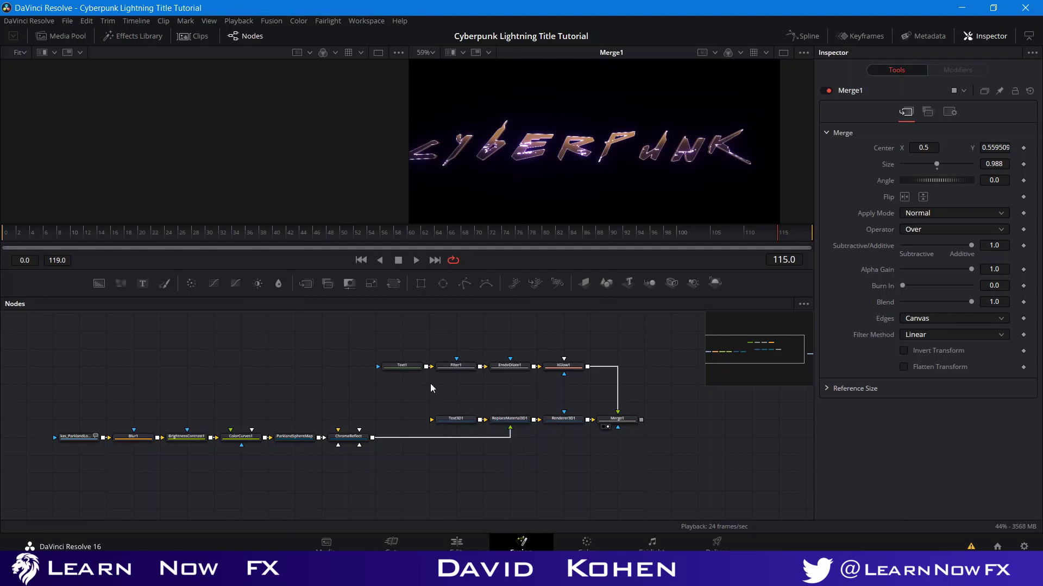
- Arrange the Text1 chain above the reflection chain, line up ReplaceMaterial3D1, Renderer3D1 and Merge1 after ChromeReflect, and save the project
drag(388, 346, 362, 387)
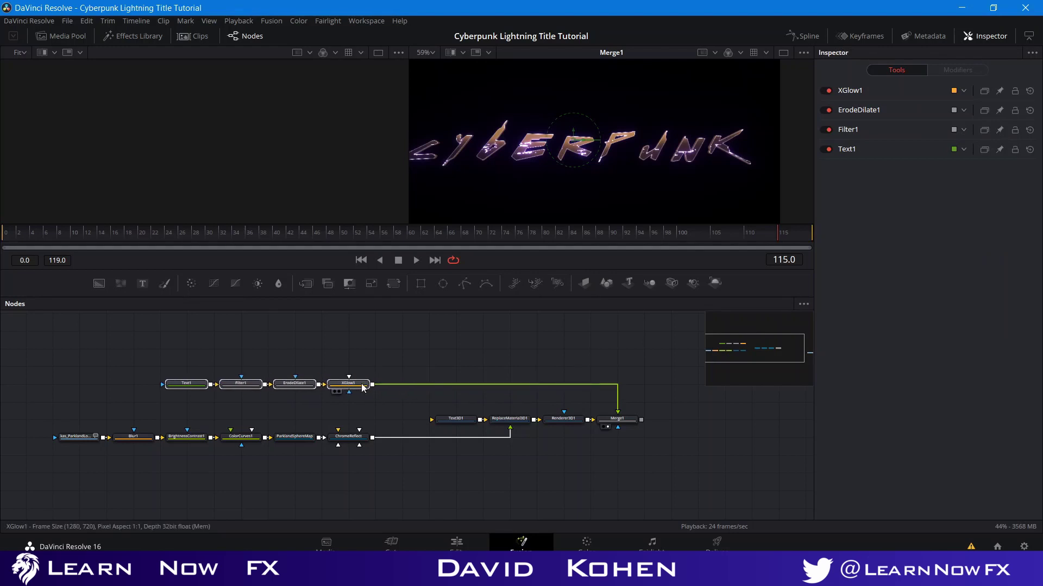
click(362, 388)
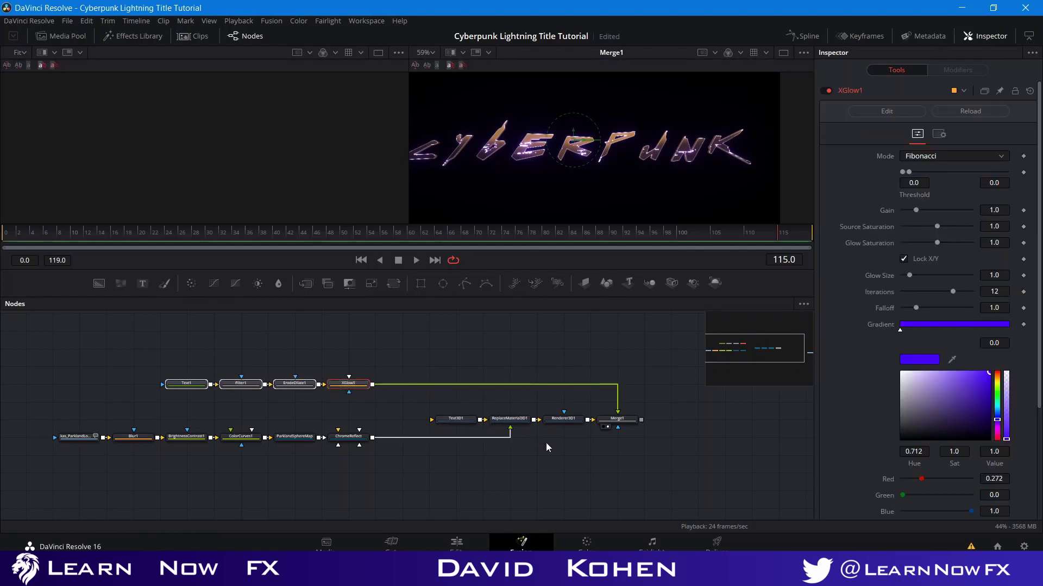
drag(509, 419, 400, 424)
drag(551, 427, 443, 446)
drag(628, 424, 520, 442)
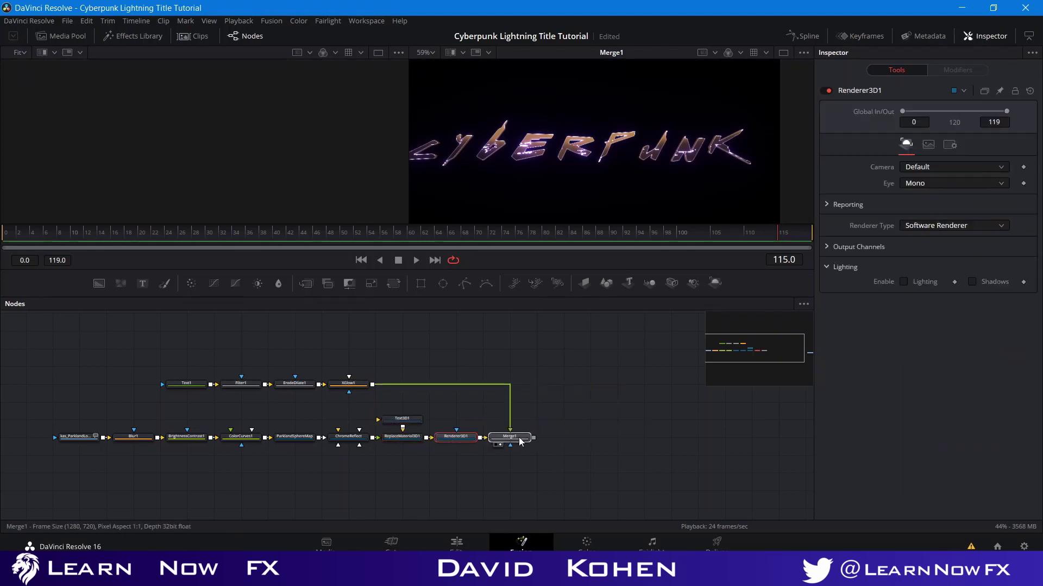
drag(653, 451, 582, 445)
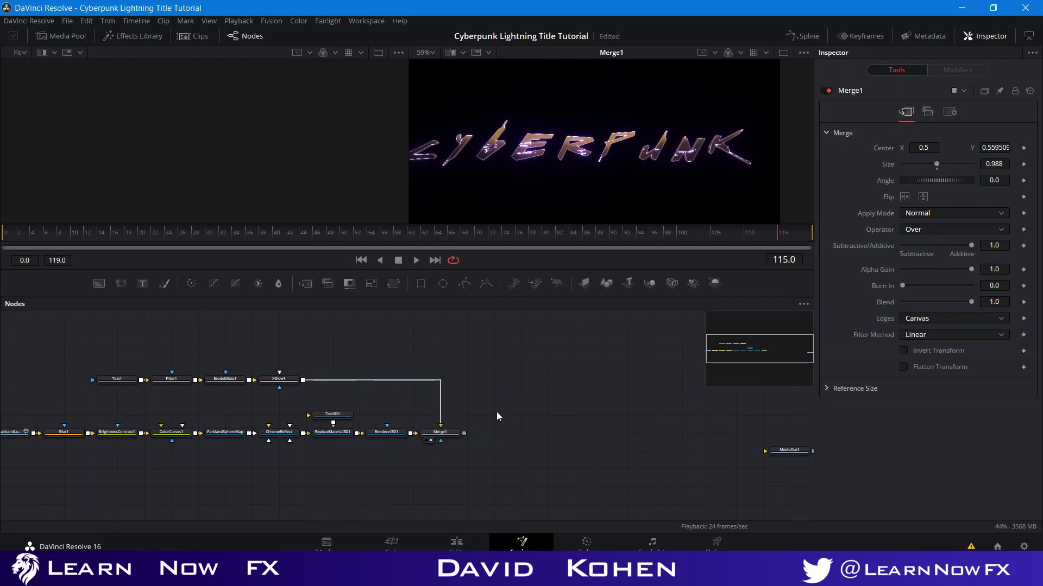
key(ctrl+s)
- Add a Background node with alpha 0 below Merge1, connect a POC Blitz FX Lite node after it, and view the lightning
drag(99, 283, 432, 473)
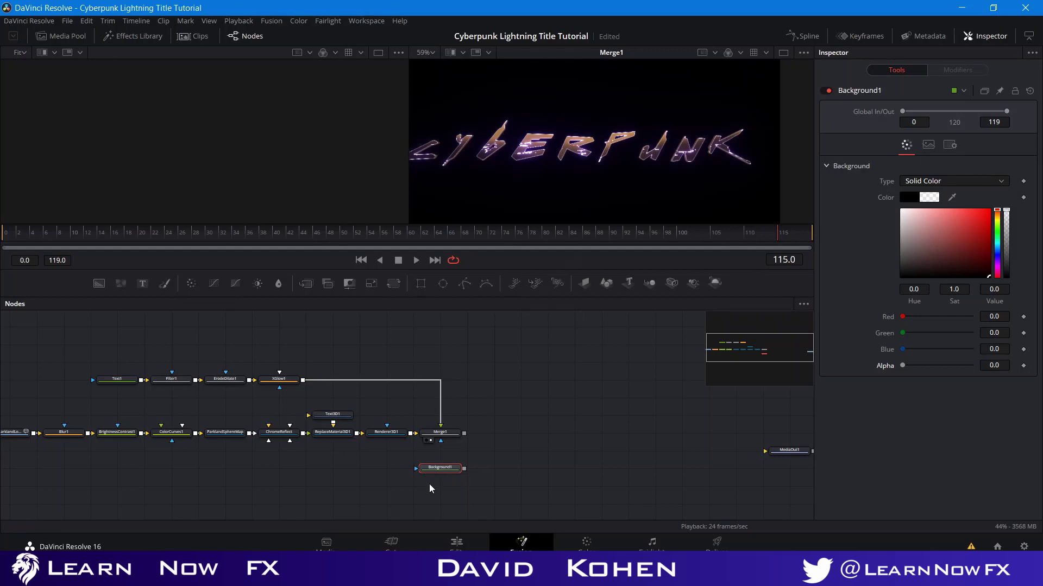
key(shift+space)
text(Renderer 3D)
key(BackSpace)
key(BackSpace)
key(BackSpace)
key(BackSpace)
key(BackSpace)
key(BackSpace)
key(BackSpace)
key(BackSpace)
key(BackSpace)
key(BackSpace)
key(BackSpace)
text(bli)
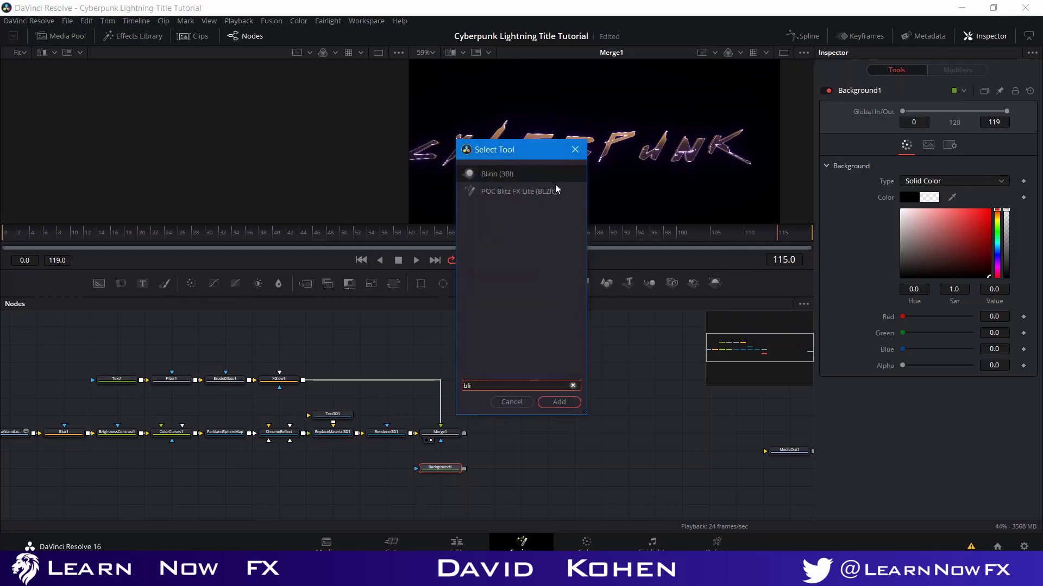
click(542, 190)
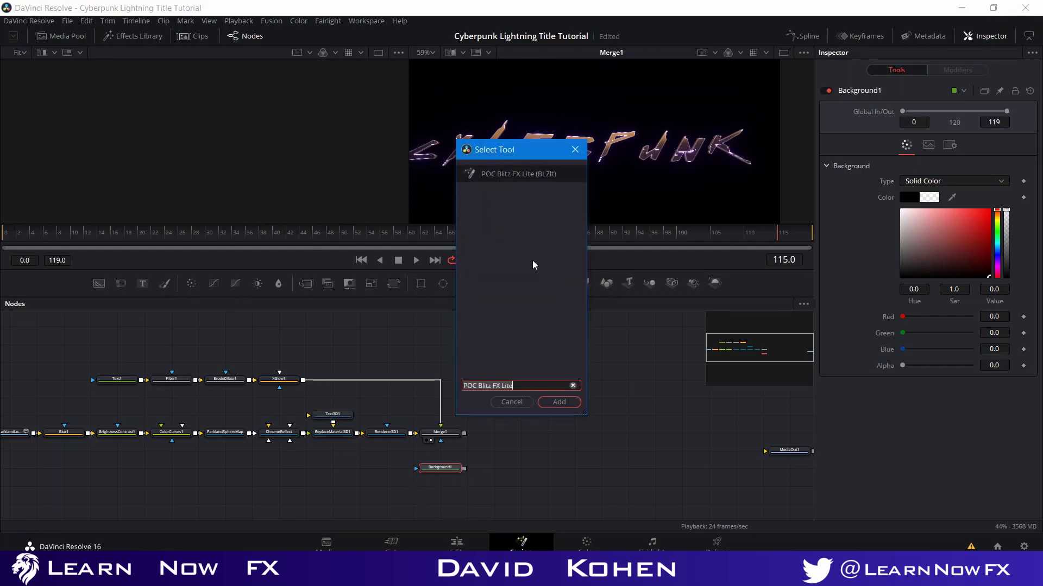
click(558, 403)
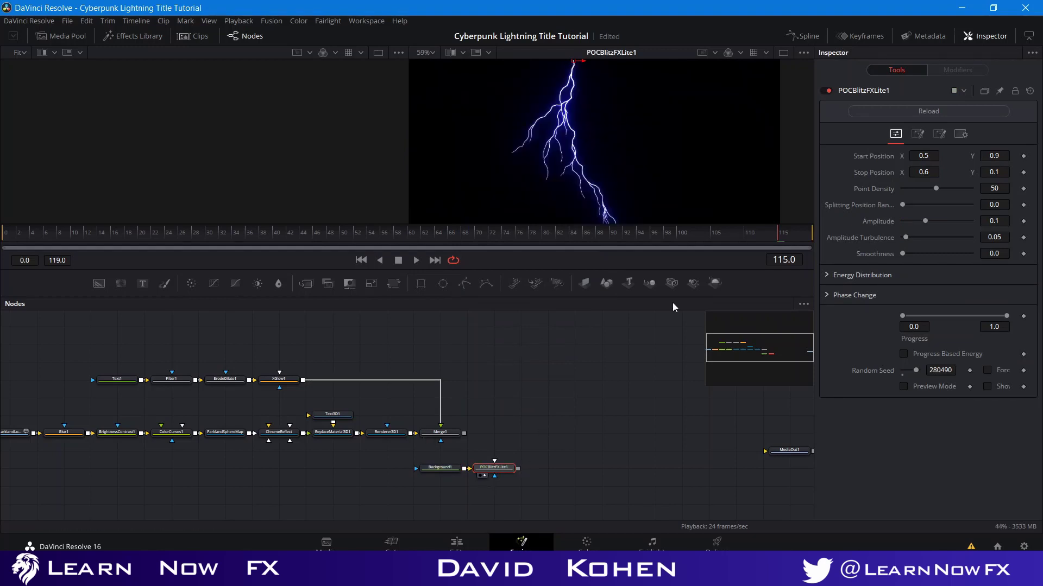
- Space Background1 further away from POCBlitzFXLite1 in the node graph and inspect the lightning bolt up close
drag(439, 467, 386, 468)
click(505, 475)
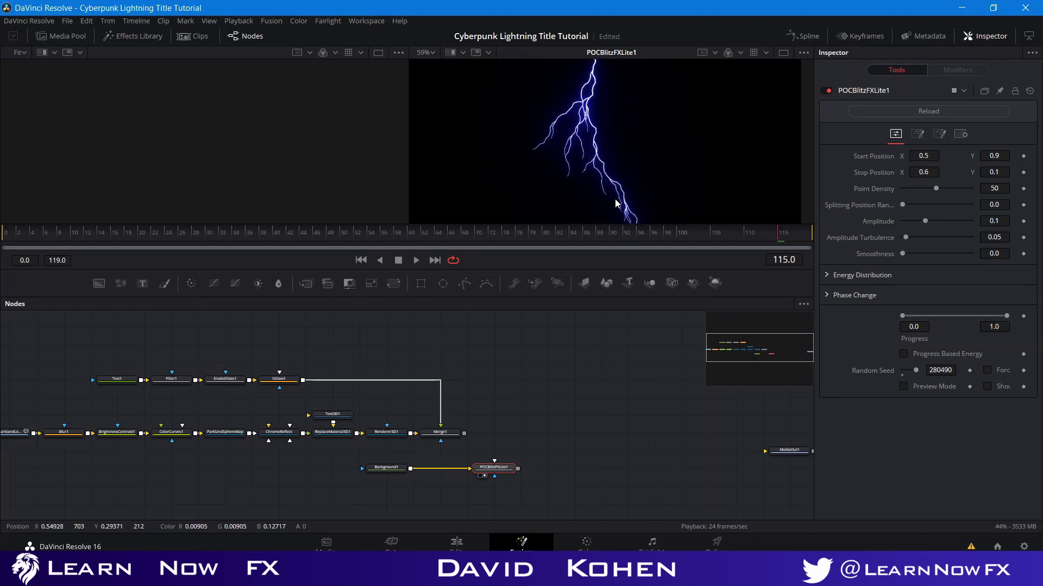
scroll(608, 125, up, 5)
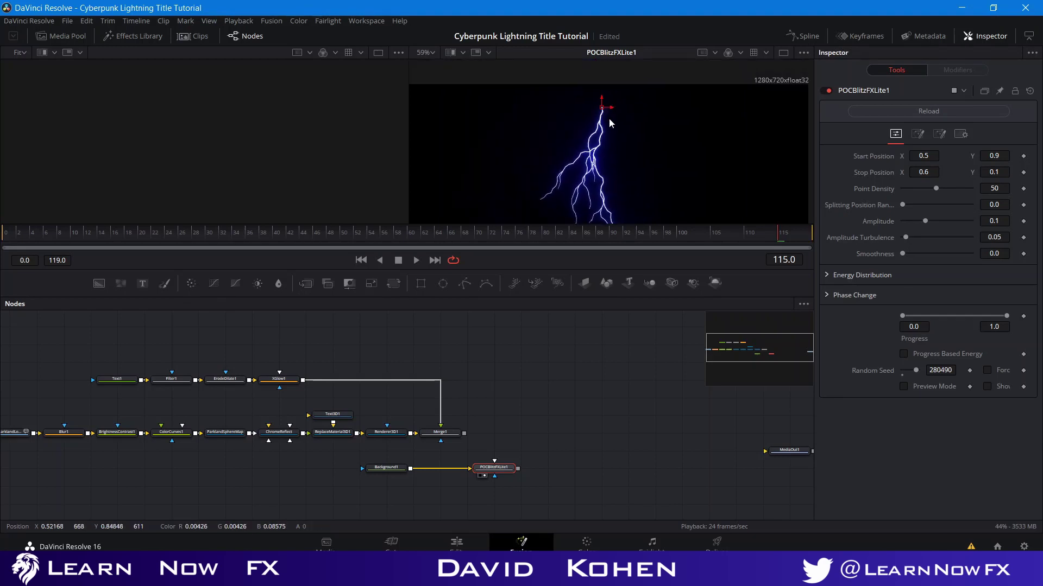
scroll(610, 124, down, 3)
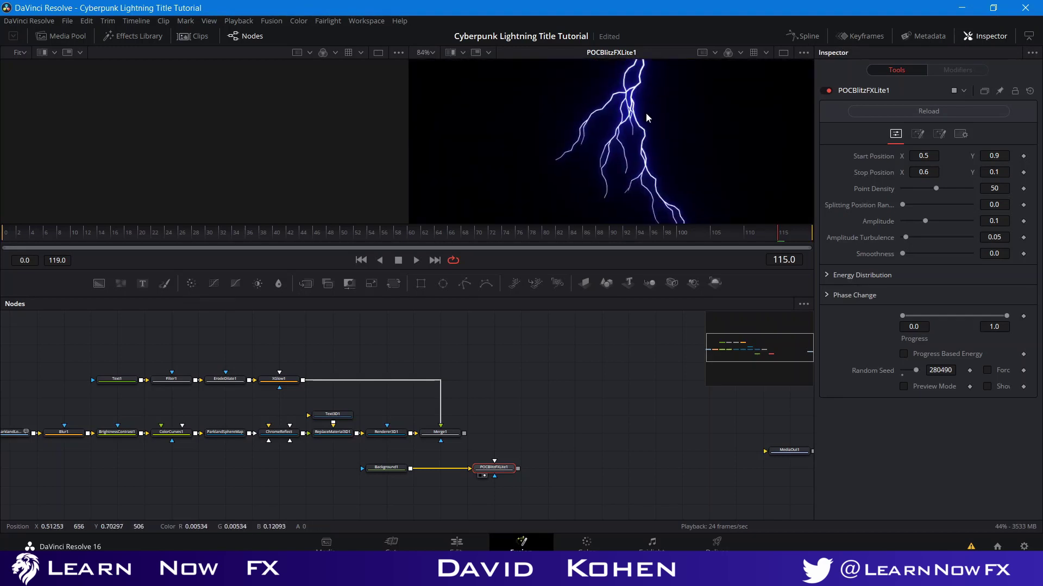
- Link all branch lengths of POCBlitzFXLite1 and set both dynamic branch length values to 0.0, leaving a single bolt
click(917, 134)
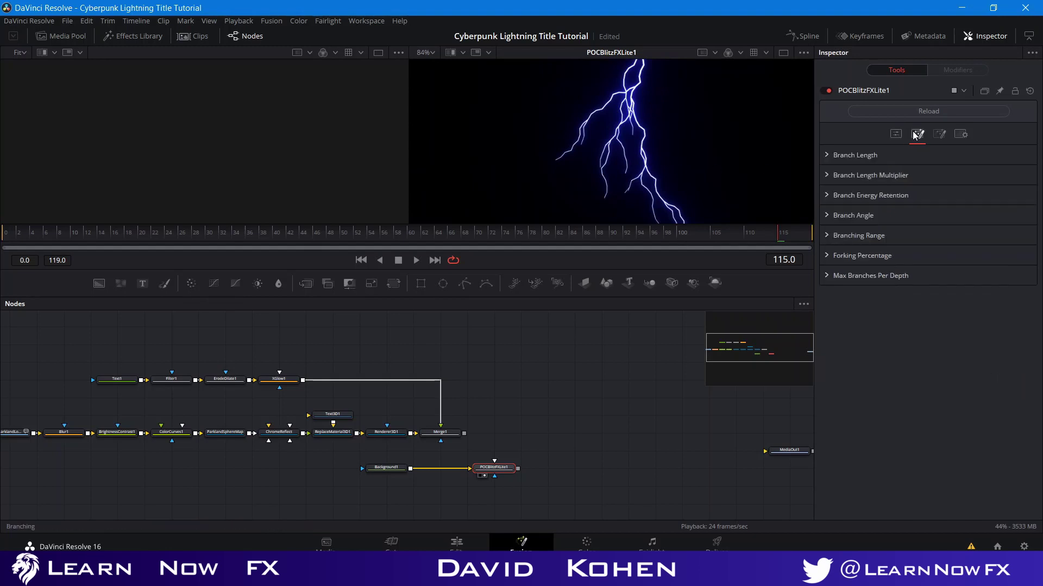
click(827, 156)
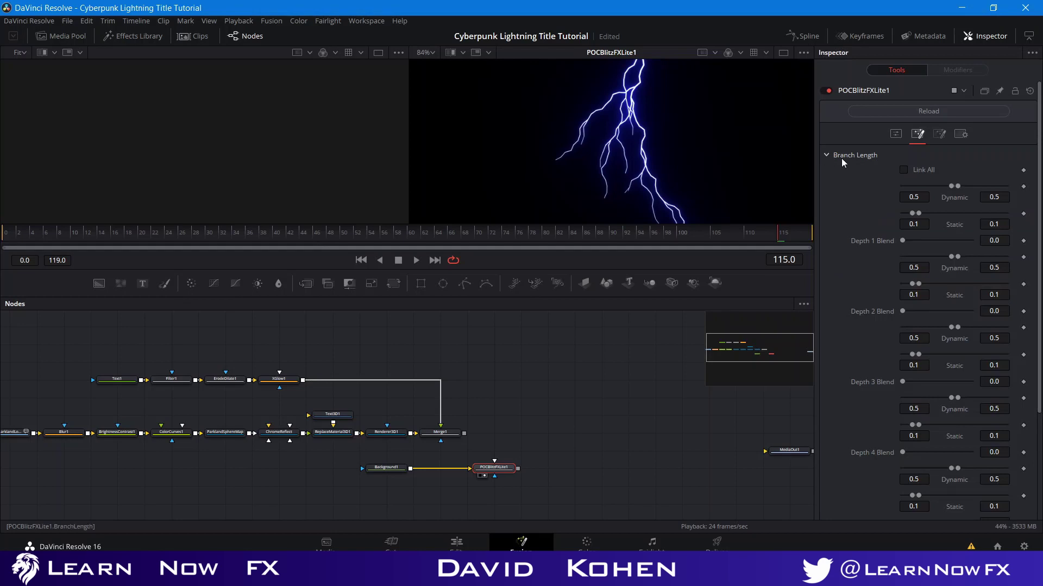
click(903, 168)
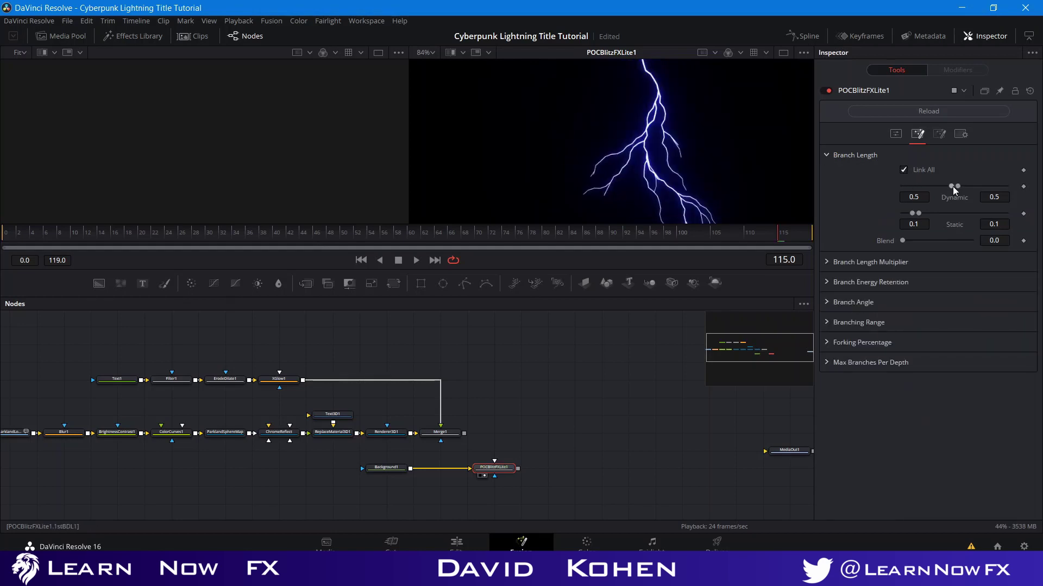
drag(953, 187, 897, 184)
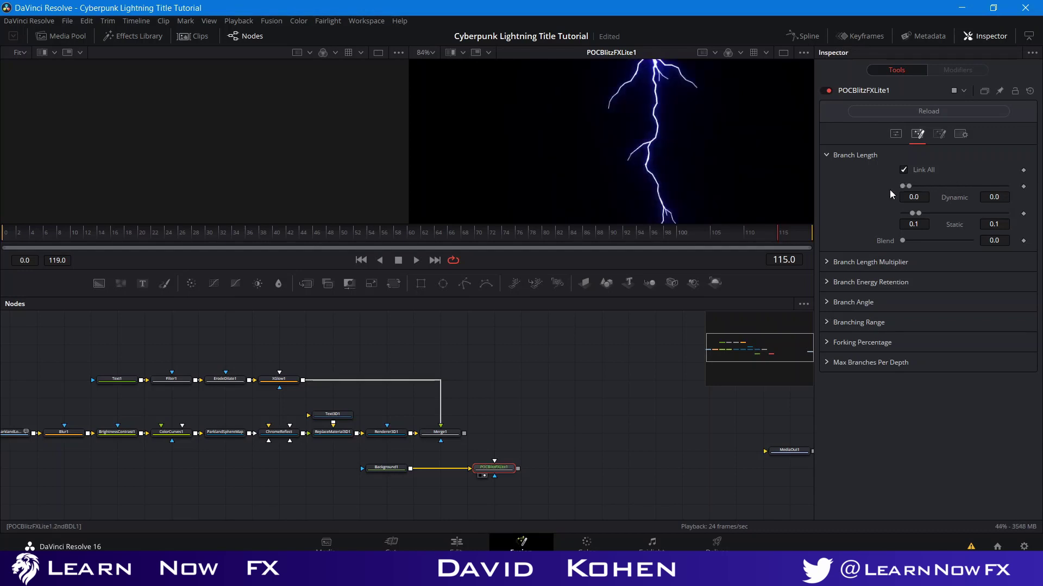
drag(643, 152, 657, 195)
scroll(608, 152, down, 3)
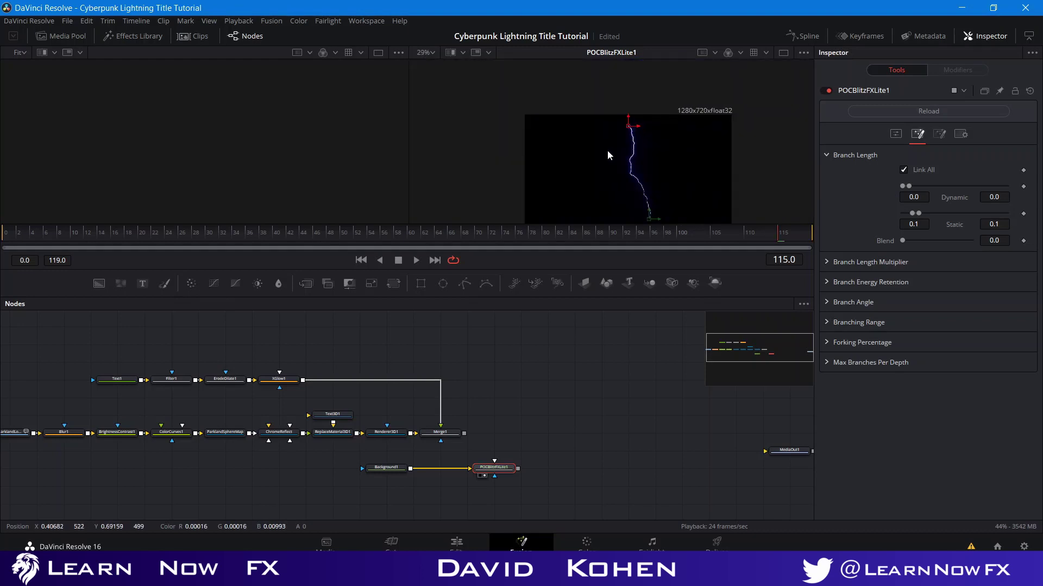
drag(607, 157, 600, 134)
scroll(608, 151, up, 3)
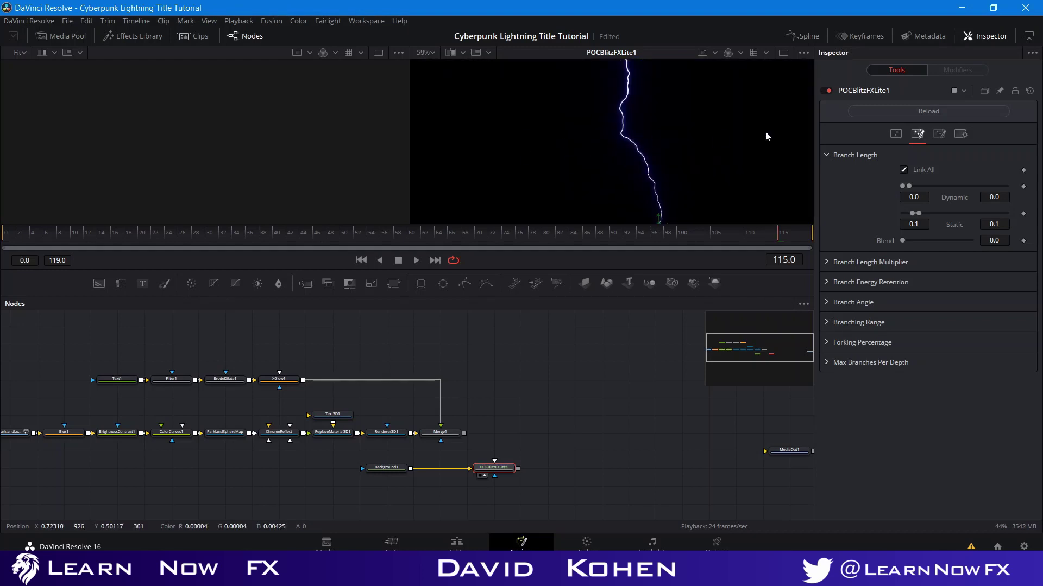
- Set the bolt's point density to 62, splitting position randomness to 0.11, smoothness to 1.0 and amplitude to the default 0.1
click(895, 134)
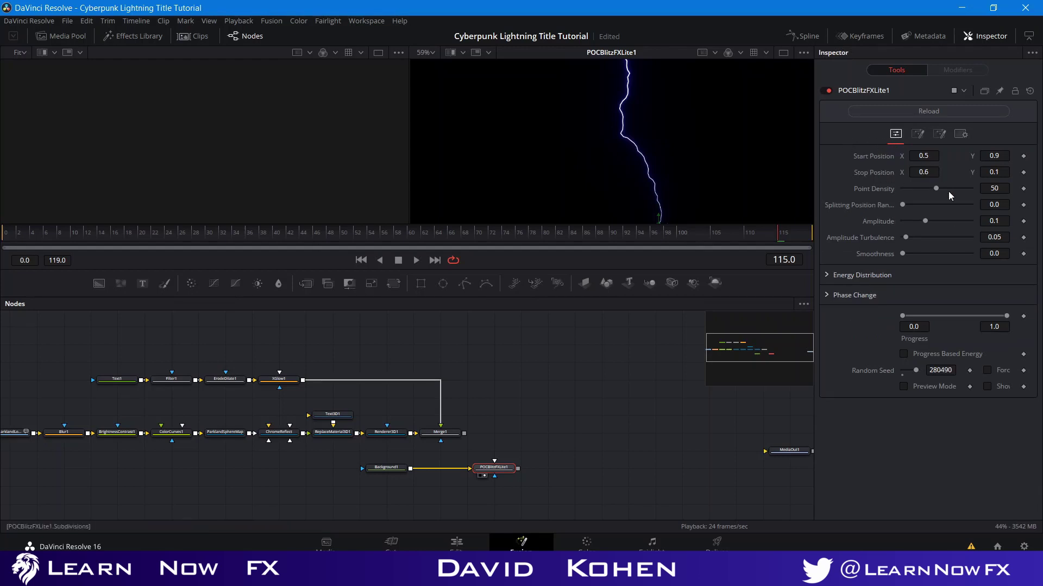
drag(937, 187, 946, 188)
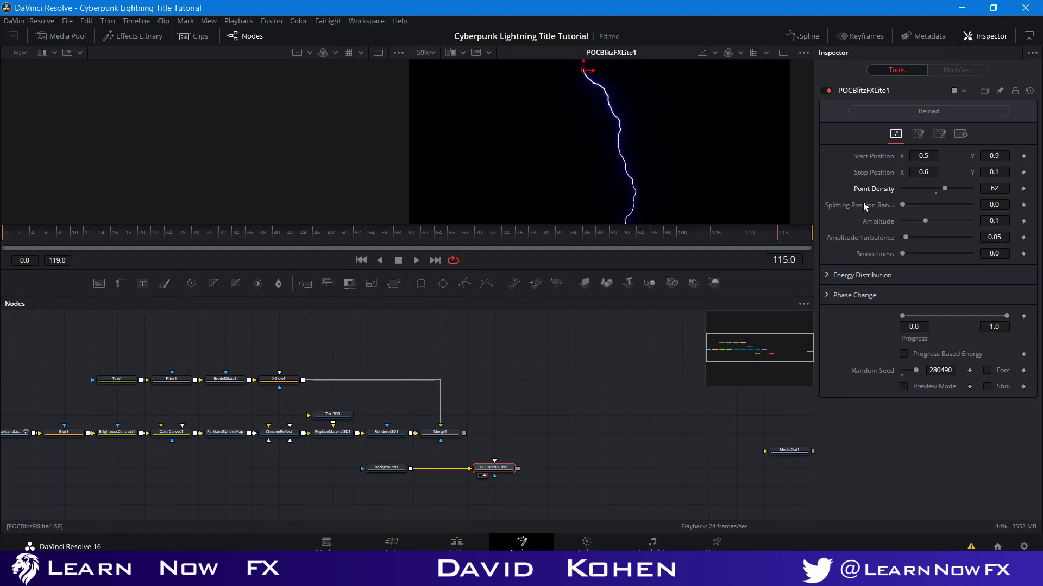
drag(905, 206, 935, 223)
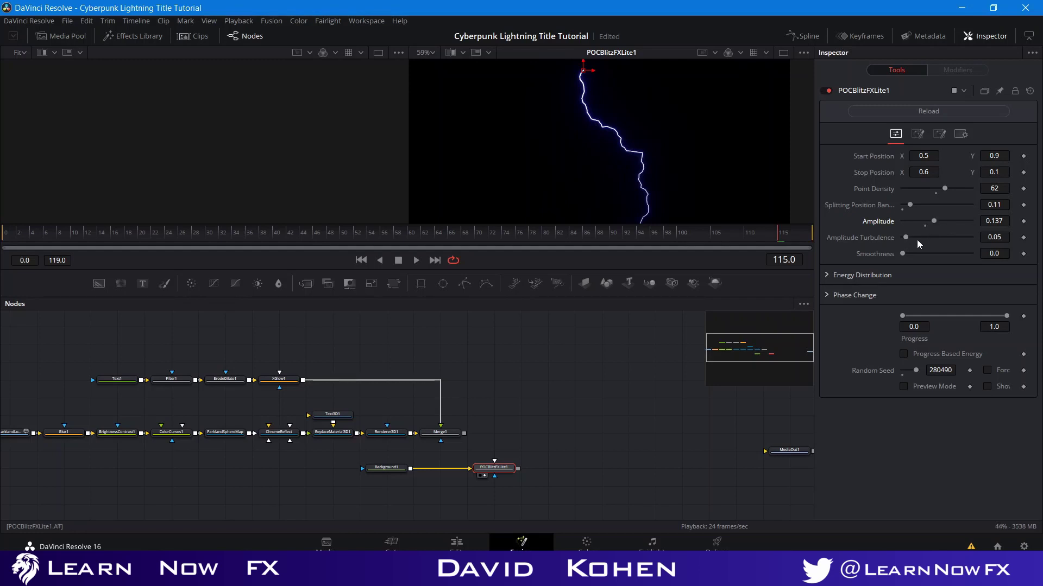
drag(902, 254, 1041, 251)
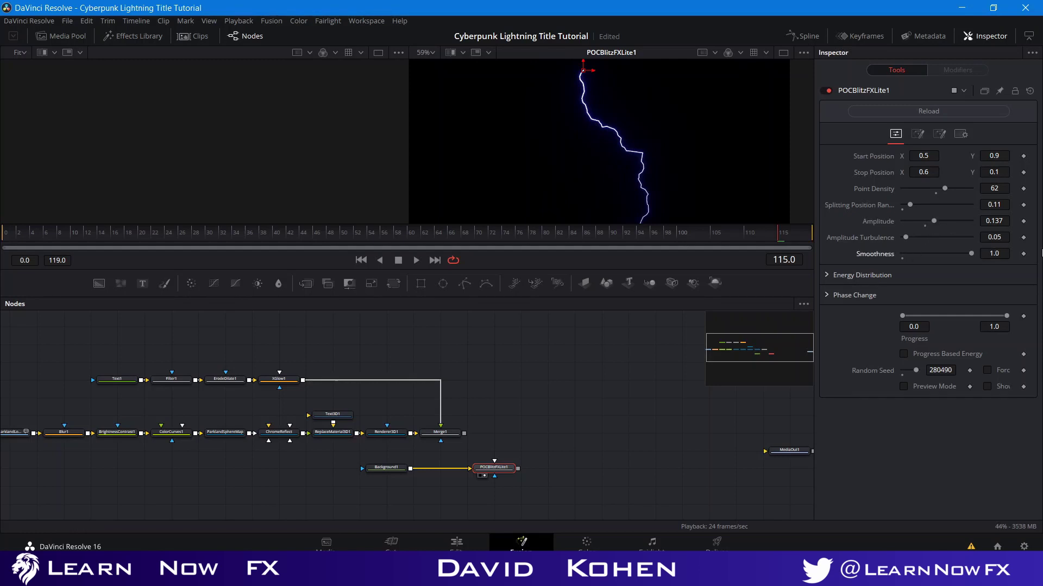
click(998, 254)
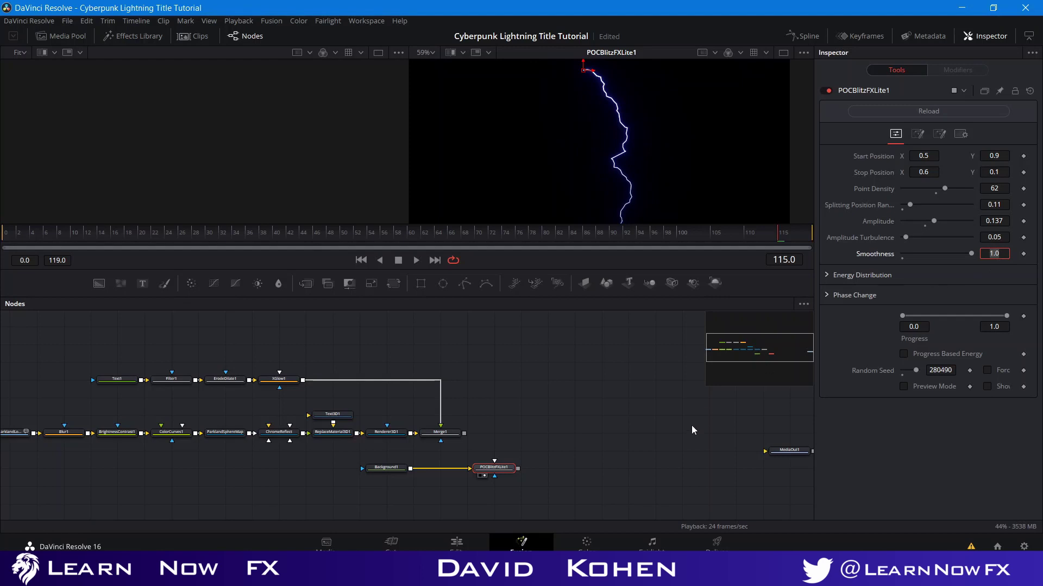
click(925, 226)
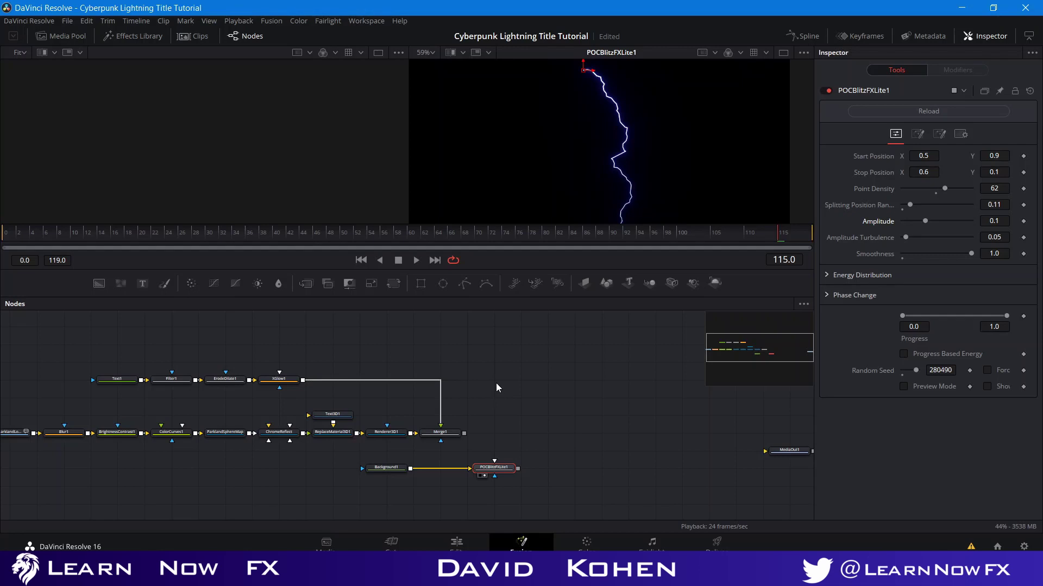
- Align POCBlitzFXLite1 directly below Merge1 and place Background1 lower and to the left of it in the node graph
drag(535, 449, 596, 421)
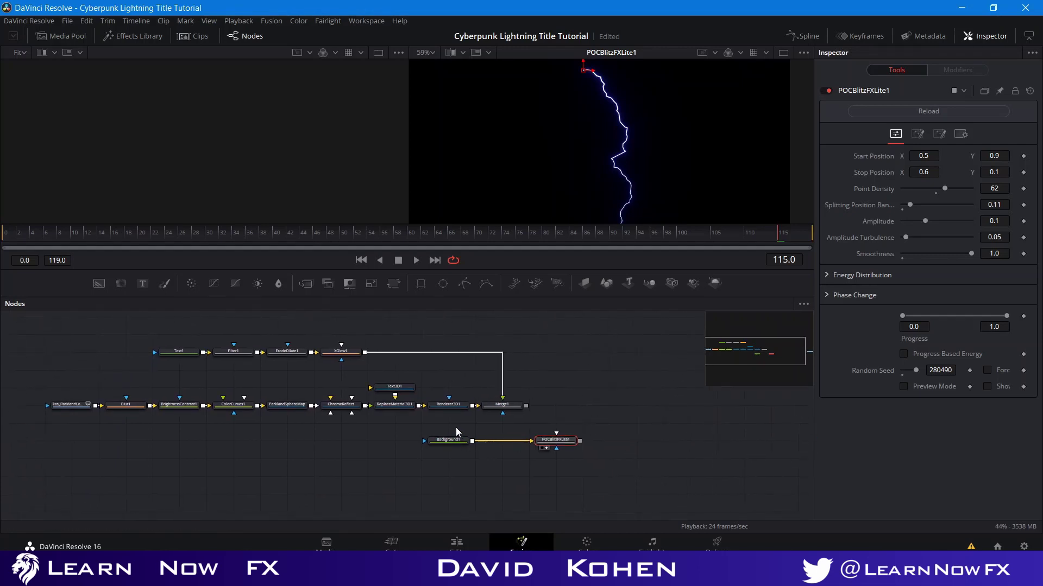
drag(456, 431, 511, 445)
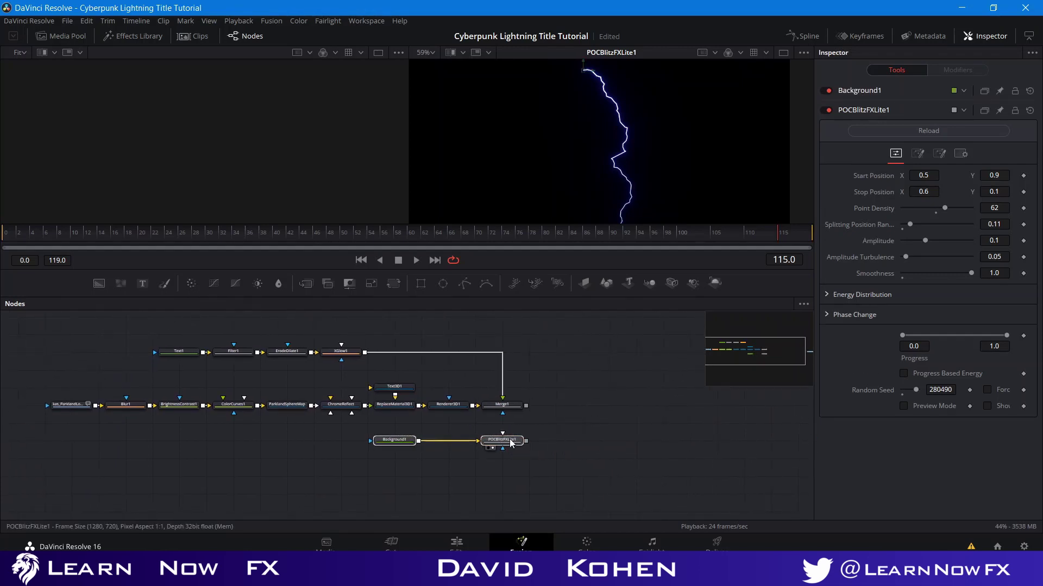
click(609, 426)
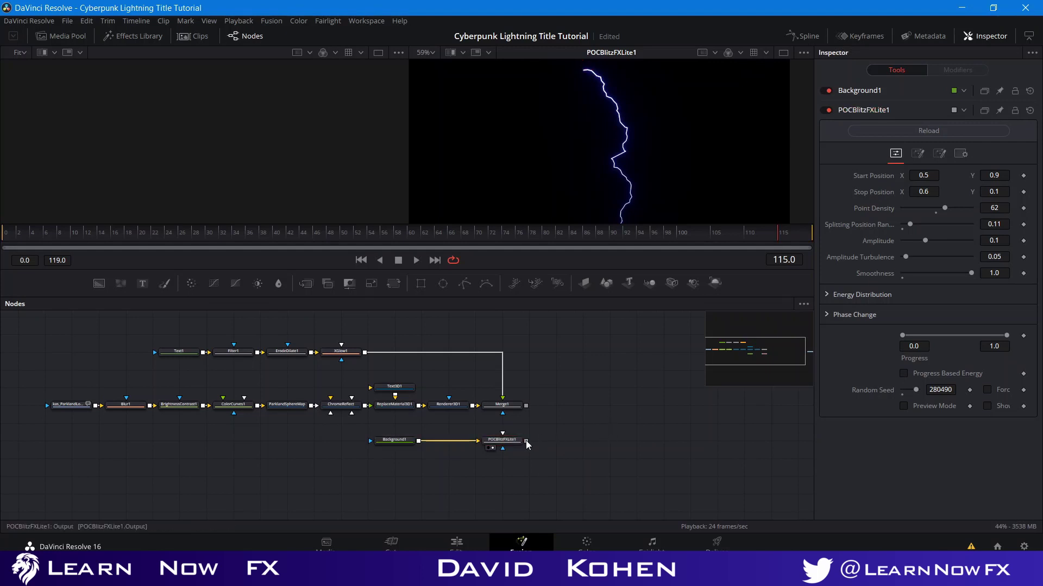
drag(391, 444, 364, 463)
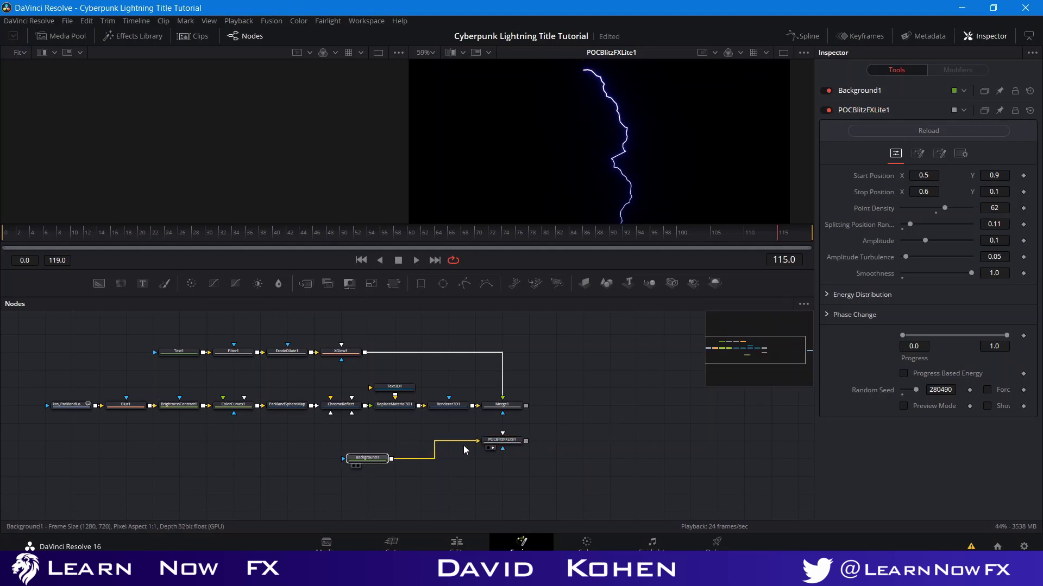
- Move the POCBlitzFXLite1 node in line beside Background1 and set its Splitting Position Range to 0.0
drag(513, 445, 459, 463)
click(458, 461)
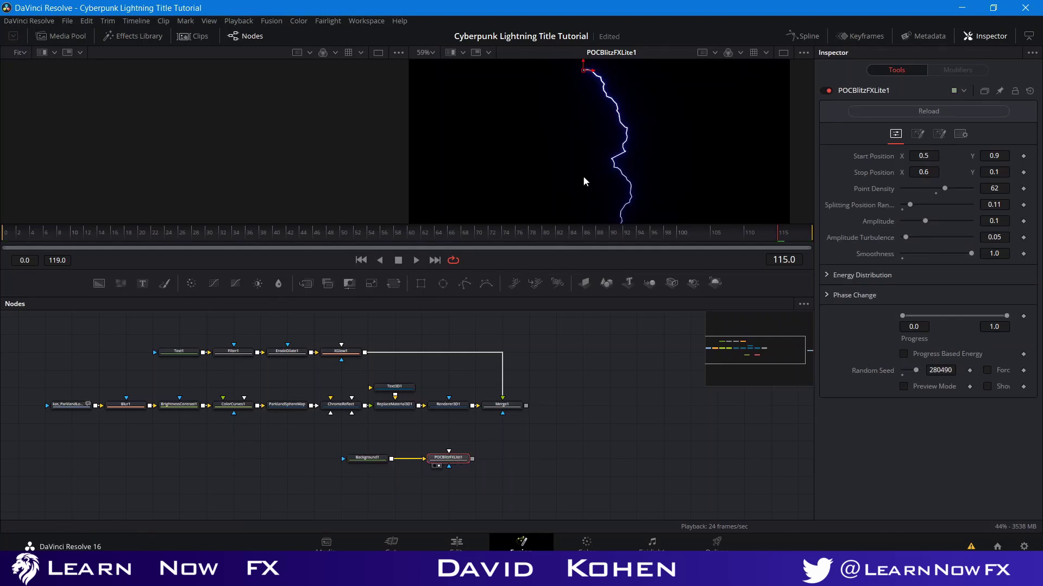
scroll(584, 128, up, 2)
scroll(581, 85, up, 2)
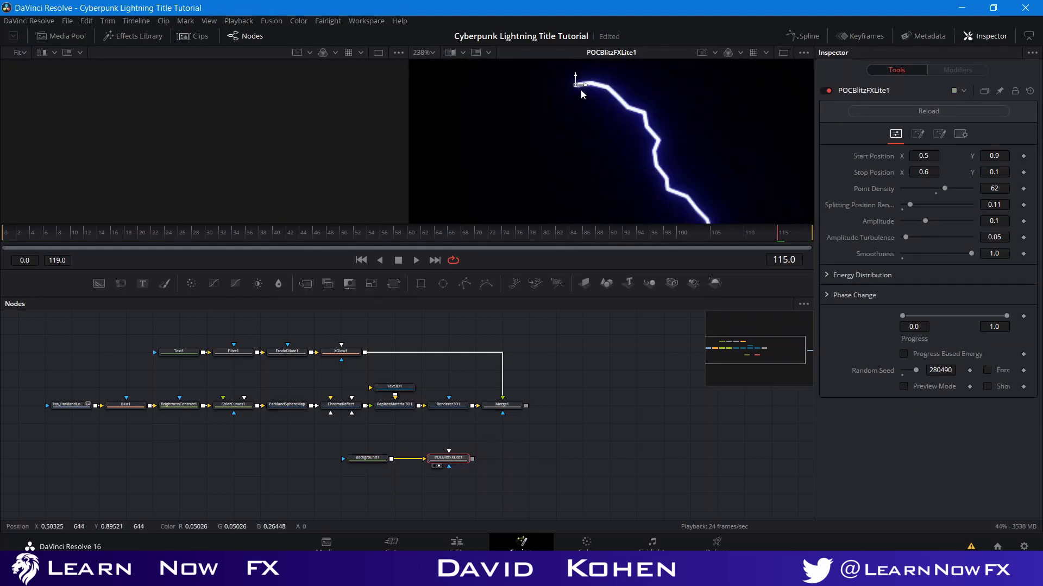
scroll(581, 94, down, 3)
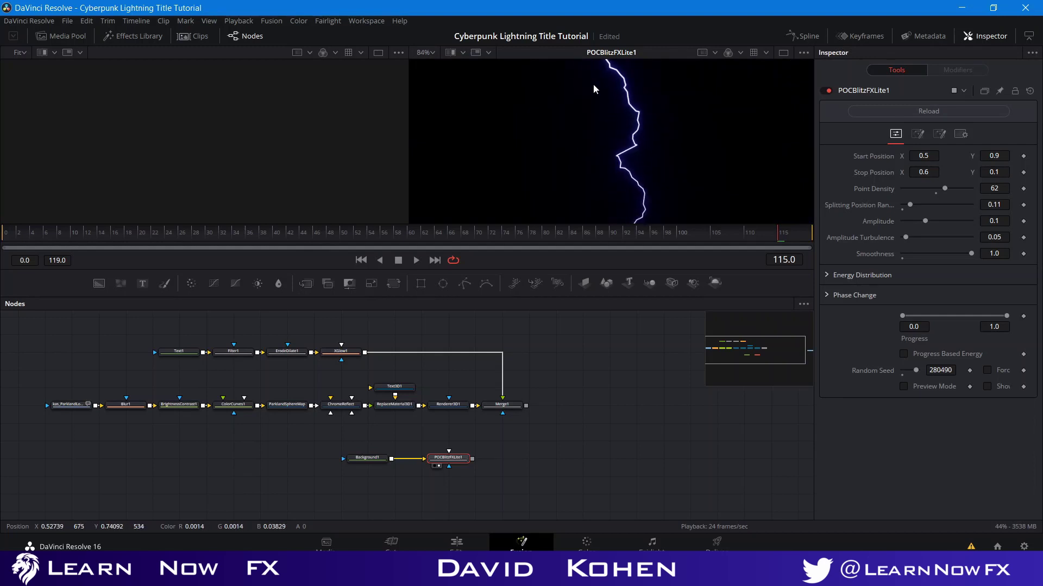
scroll(616, 163, down, 1)
scroll(619, 161, down, 1)
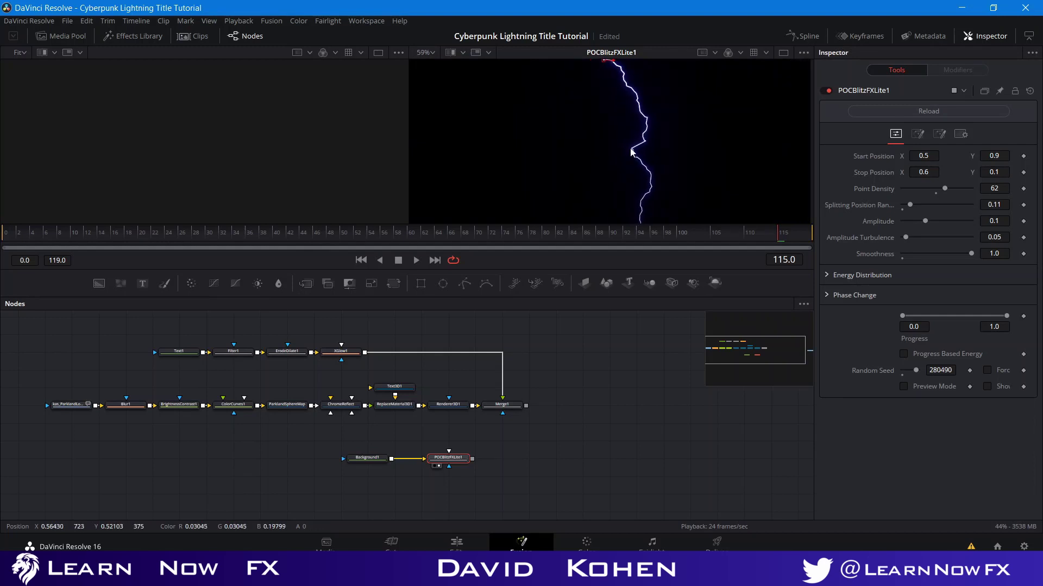
scroll(630, 152, up, 1)
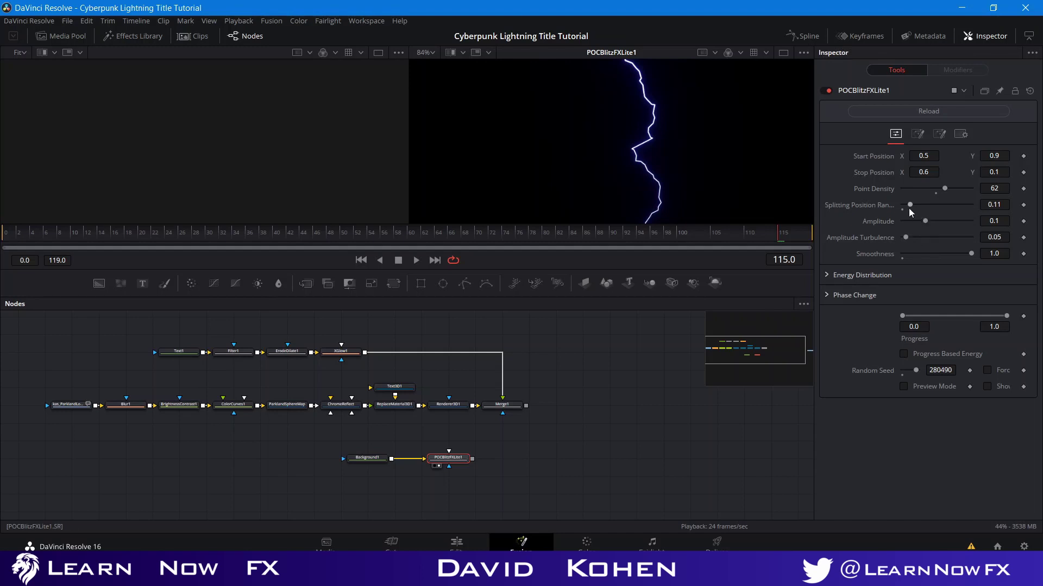
drag(910, 206, 902, 207)
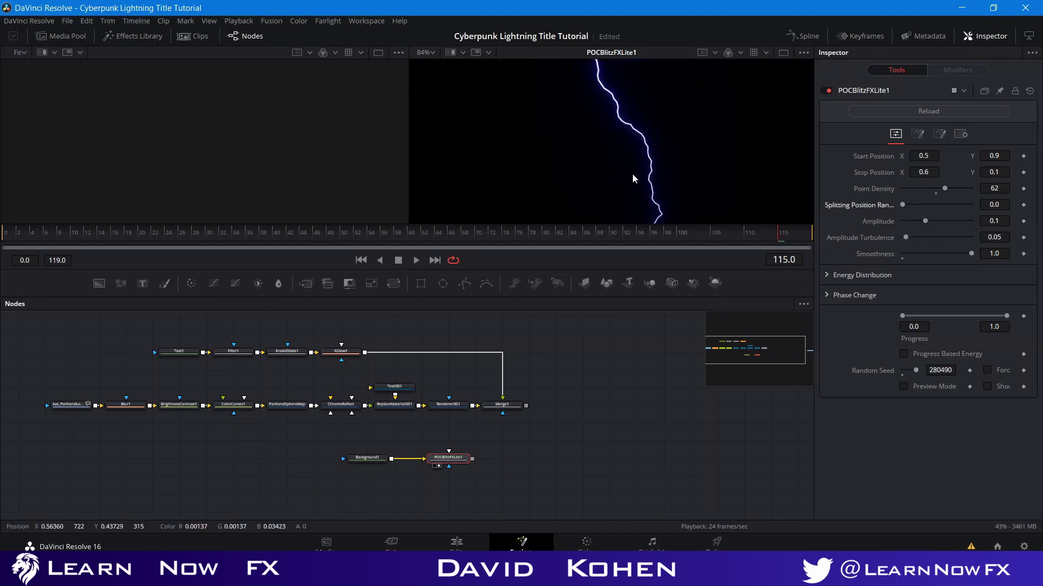
scroll(635, 171, down, 2)
drag(635, 171, 673, 170)
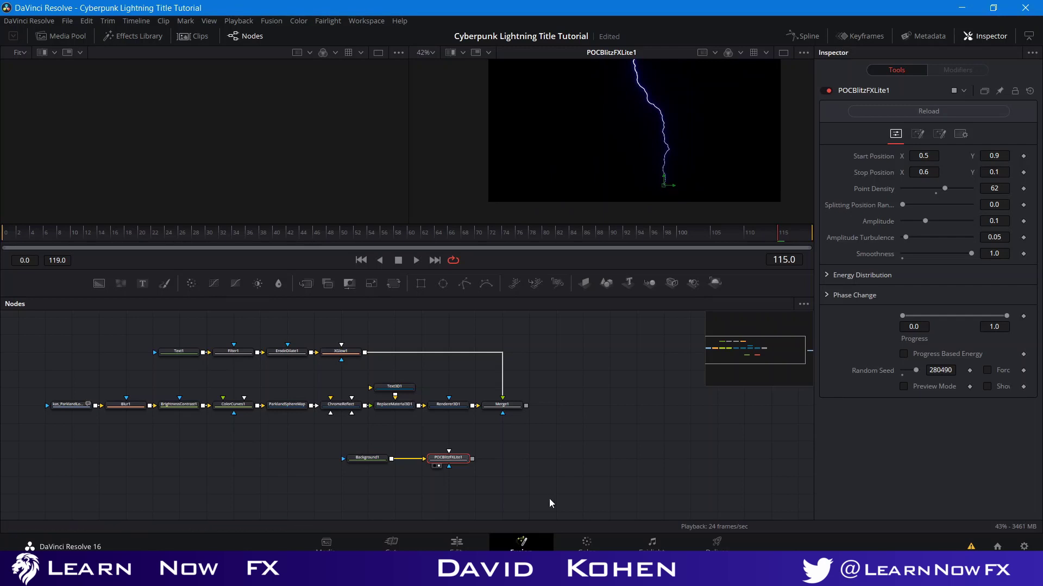
- Display the Merge1 title in the empty viewer and select POCBlitzFXLite1 to show its position handles over it
click(564, 454)
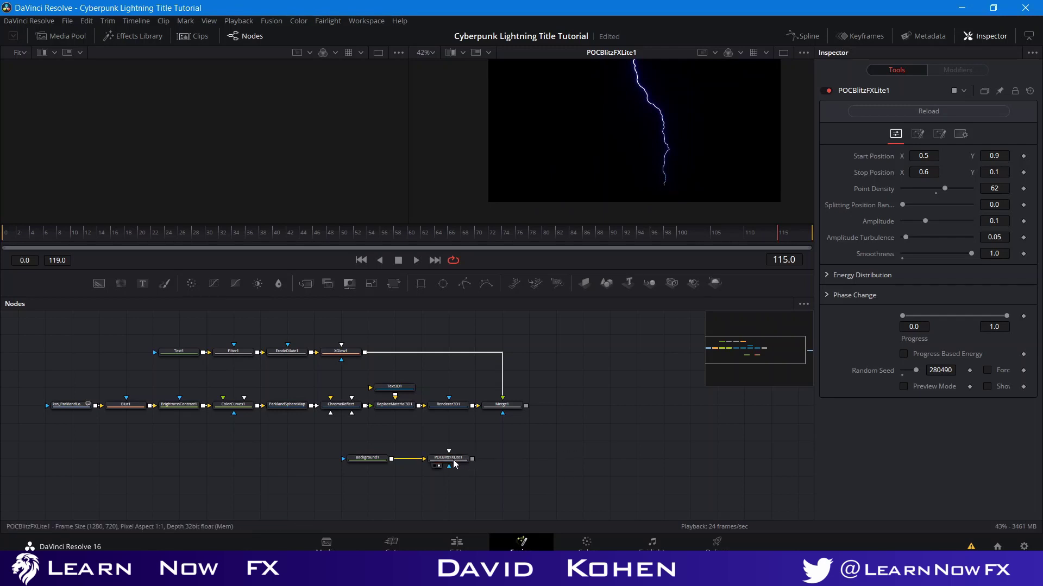
click(488, 414)
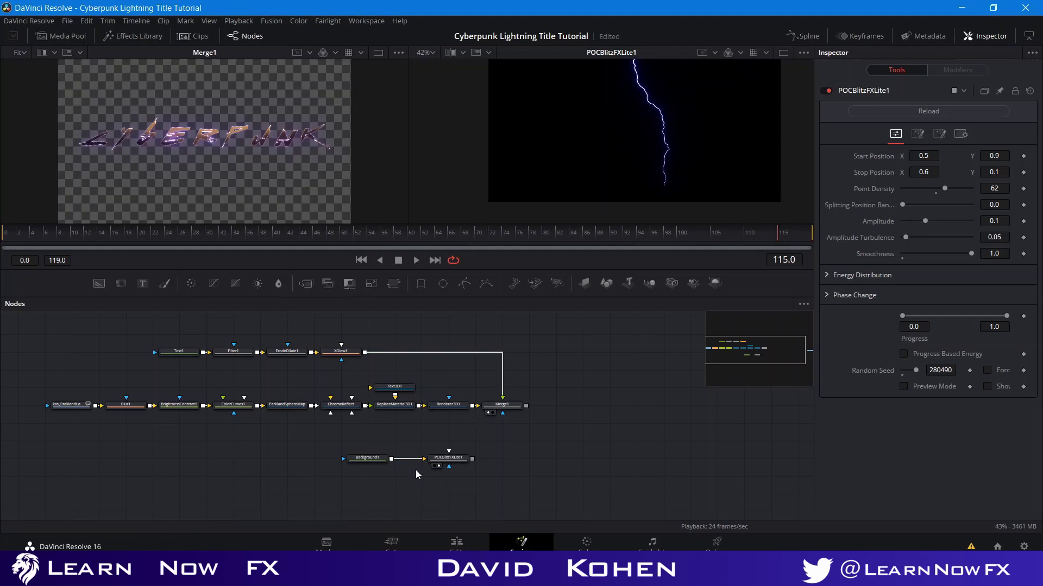
click(446, 457)
drag(198, 77, 281, 99)
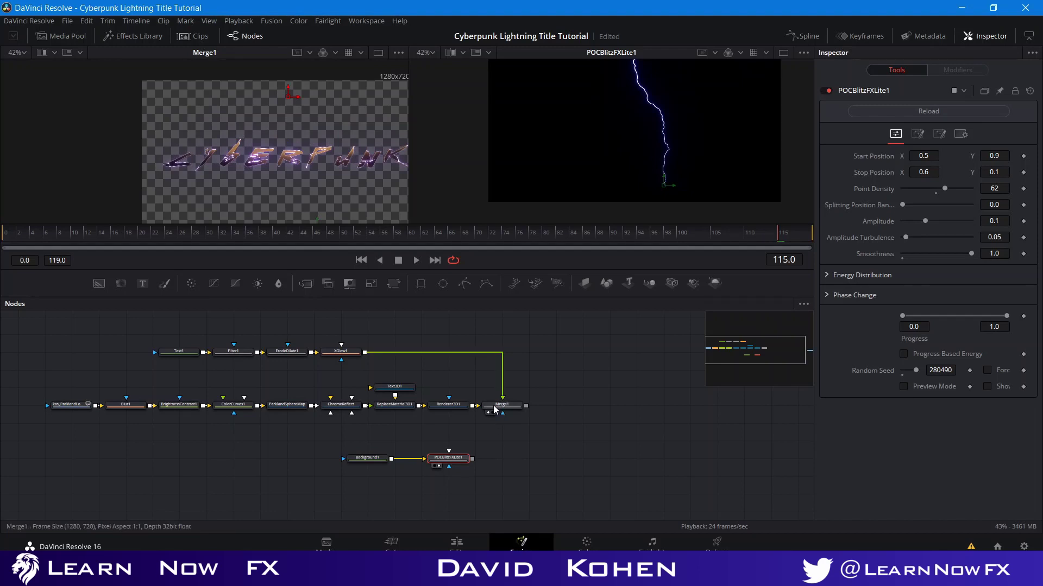
- Move the lightning's start position onto the first letter of the title, about X 0.16, Y 0.56
drag(288, 96, 301, 140)
scroll(191, 159, up, 4)
scroll(300, 140, down, 4)
drag(337, 174, 84, 178)
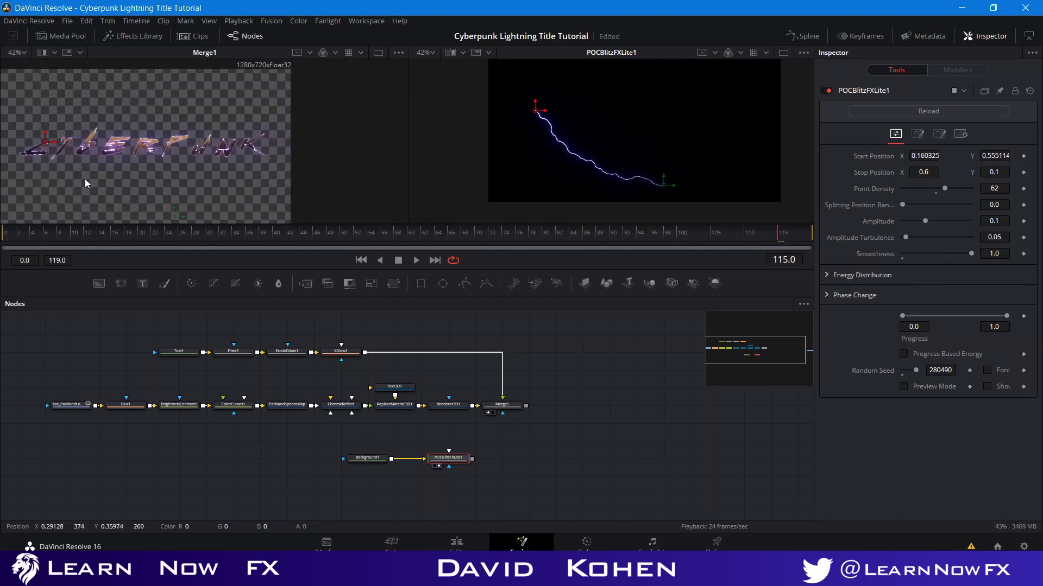
- Move the lightning's stop position to the lower tip of the title's final K, about X 0.93, Y 0.46
drag(241, 179, 248, 164)
drag(185, 184, 288, 124)
scroll(280, 127, up, 3)
scroll(282, 121, up, 2)
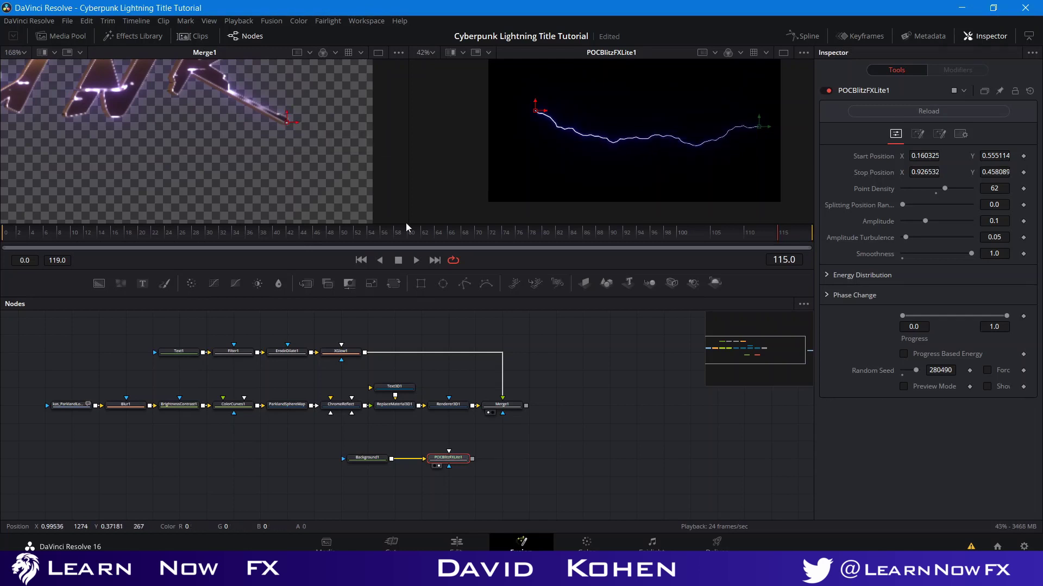
- Duplicate the POCBlitzFXLite1 node with Background1 as its input and merge the copy with the original
click(616, 354)
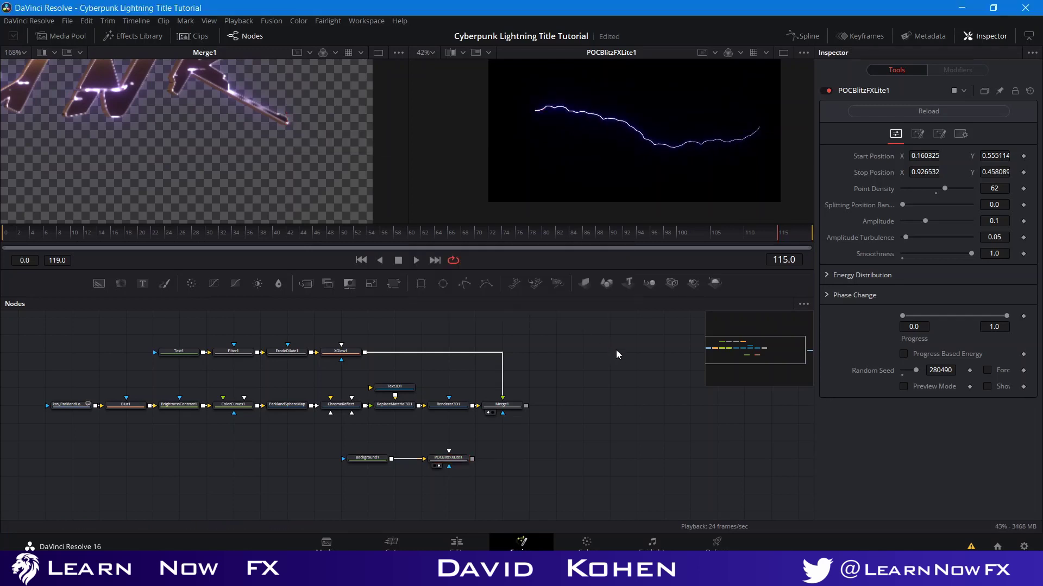
scroll(616, 354, left, 5)
scroll(616, 354, down, 2)
scroll(582, 424, right, 2)
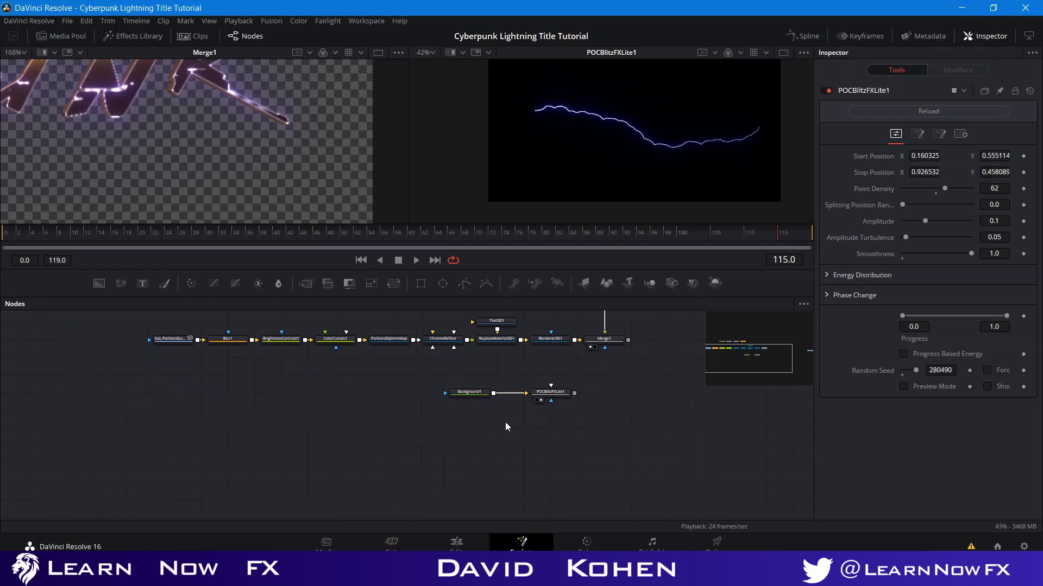
right_click(554, 396)
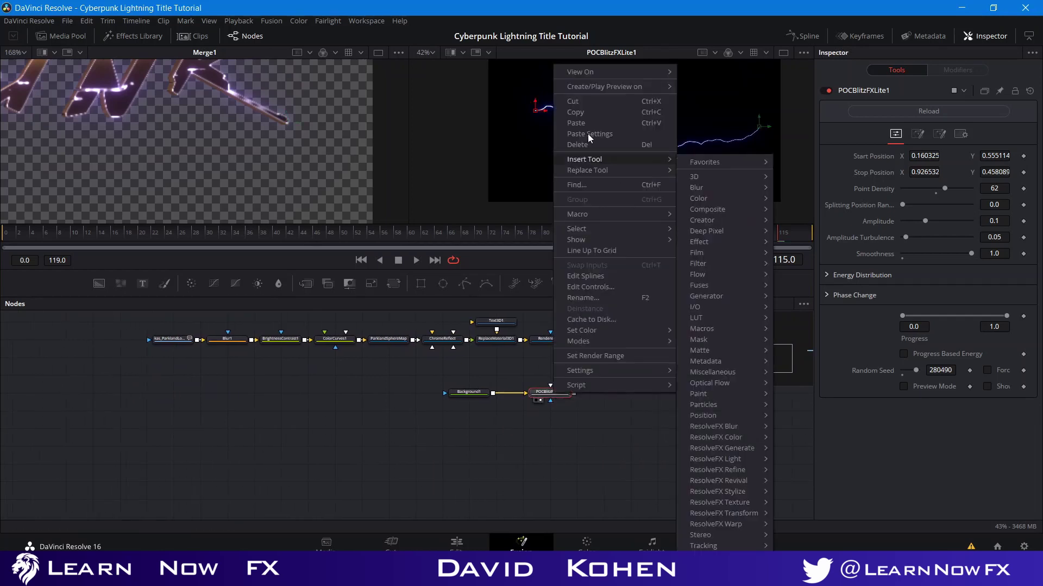
click(559, 397)
right_click(551, 420)
click(574, 395)
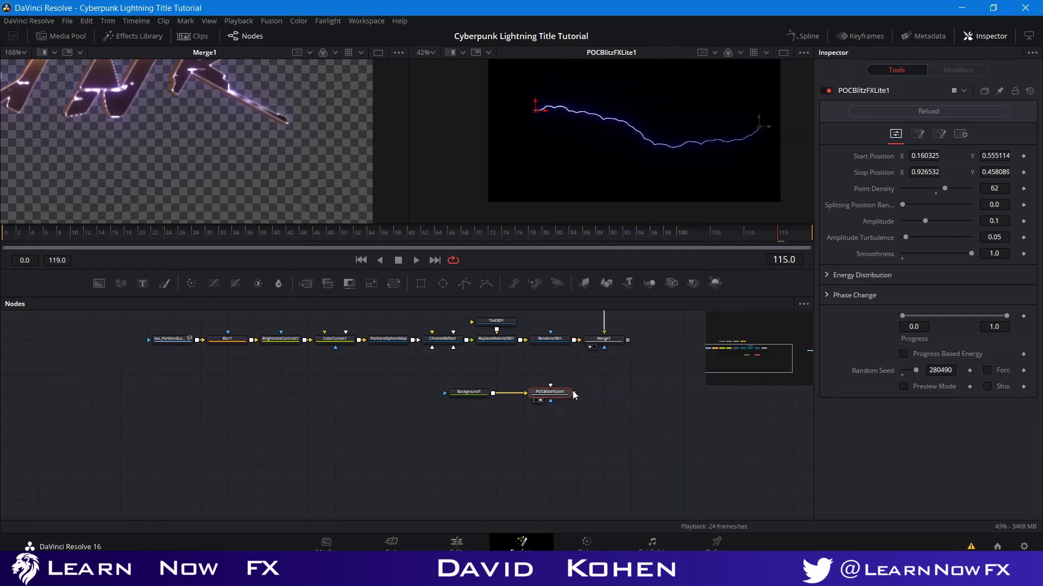
key(ctrl+v)
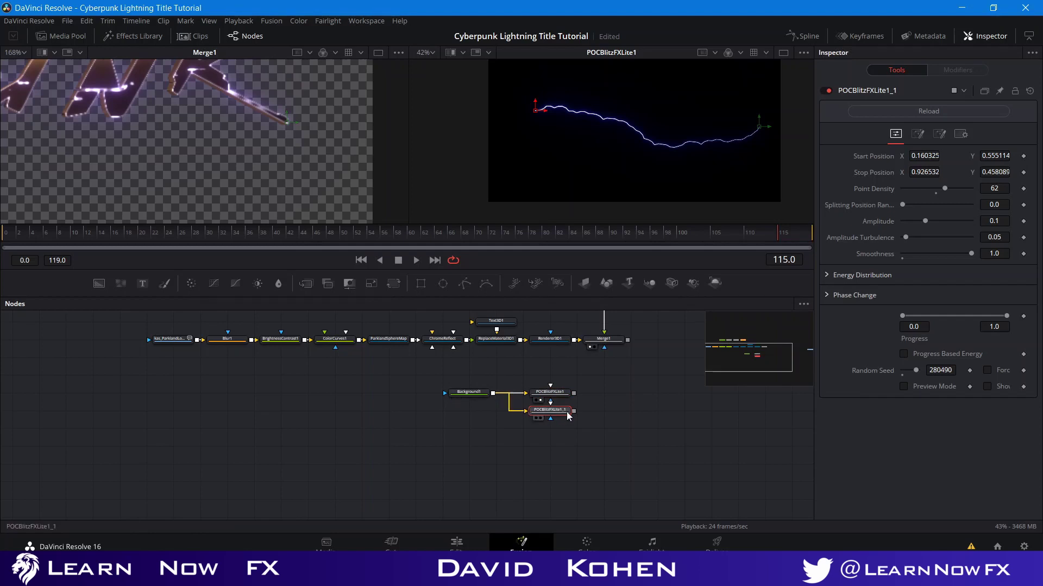
drag(576, 398, 574, 412)
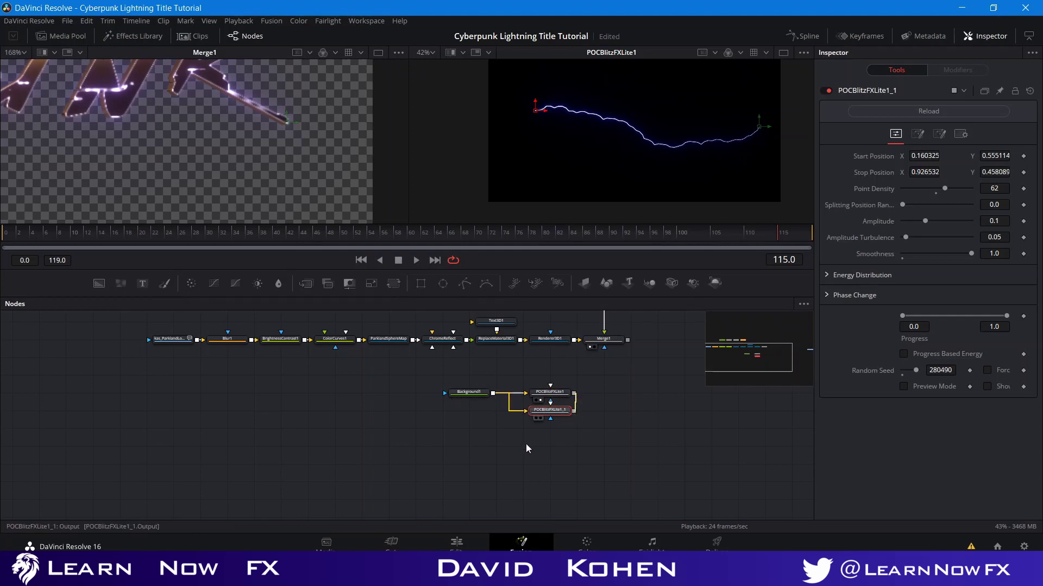
- Paste another POCBlitzFXLite1 copy, connect Background1 to it and merge it with the output of Merge2
right_click(553, 438)
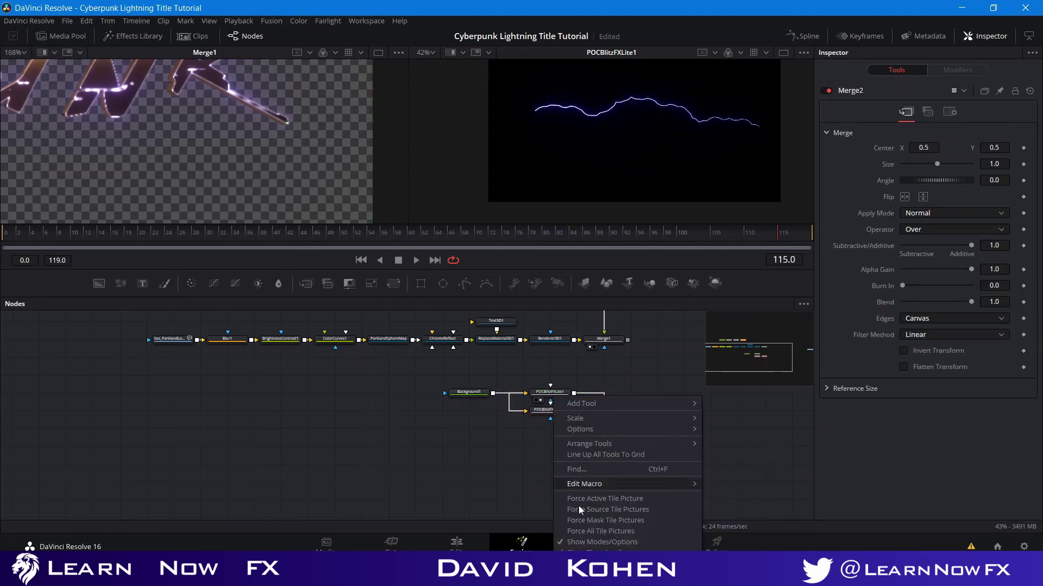
click(549, 452)
key(ctrl+v)
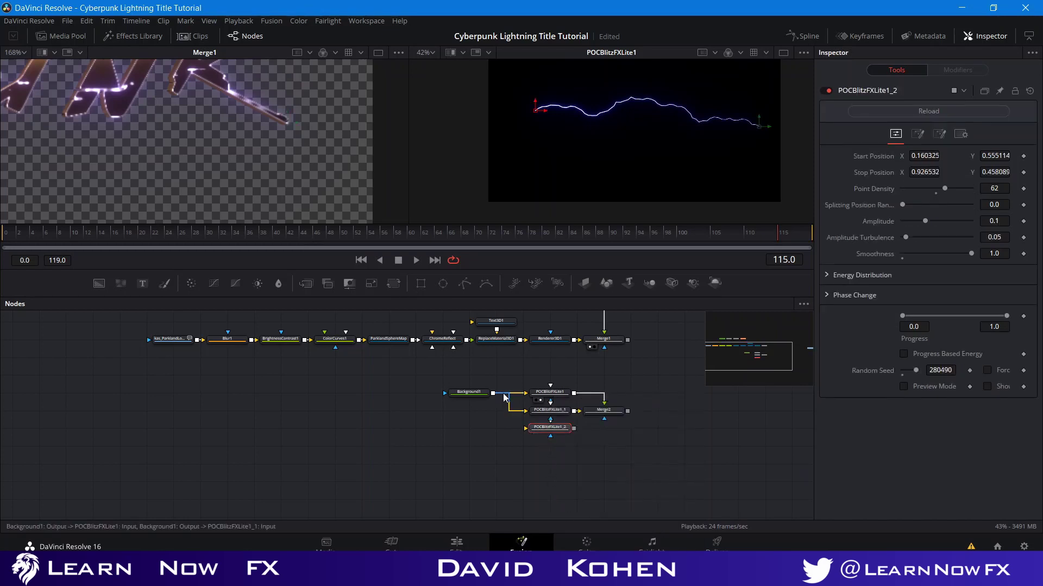
drag(493, 394, 627, 414)
click(597, 433)
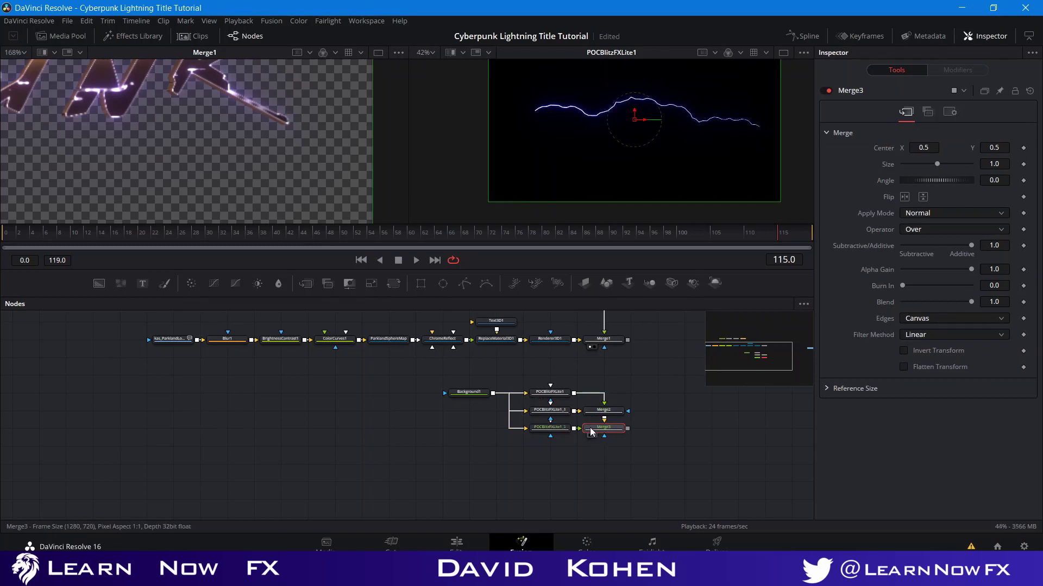
- Display Merge3 in the viewer and examine the combined lightning bolts and the Random Seed of POCBlitzFXLite1_1
click(594, 436)
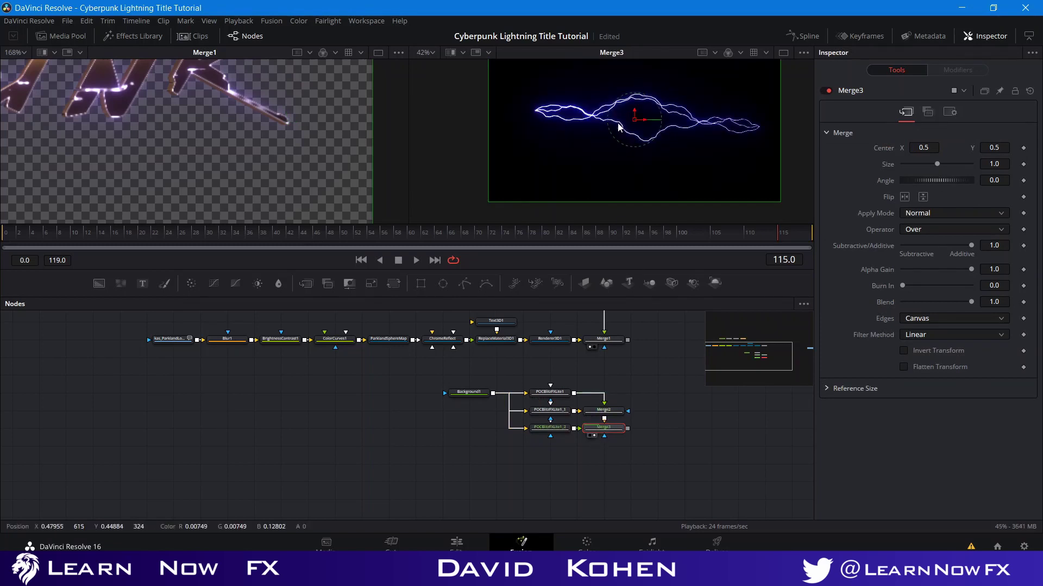
scroll(569, 117, up, 1)
drag(694, 152, 563, 156)
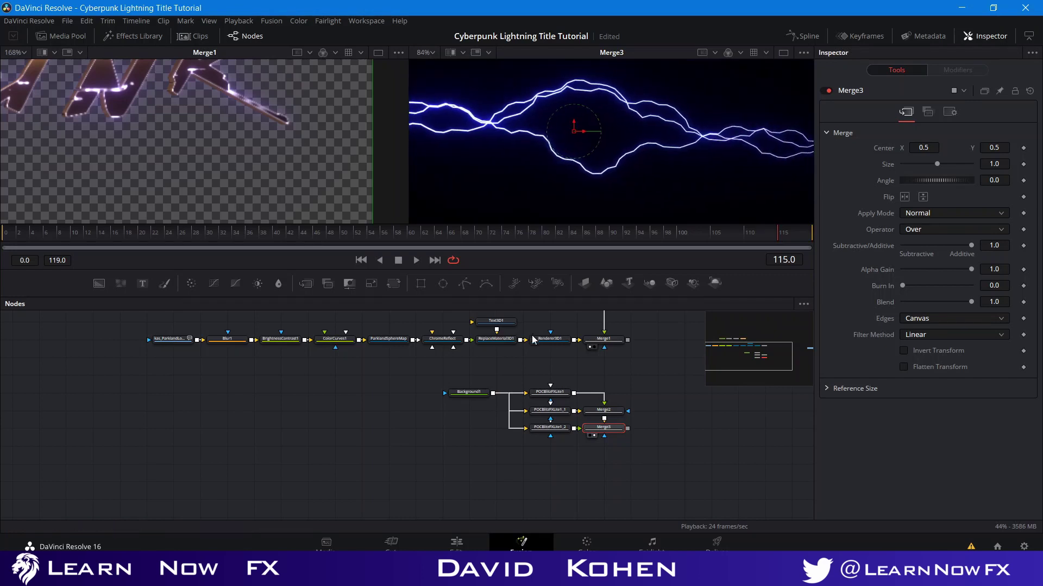
click(555, 415)
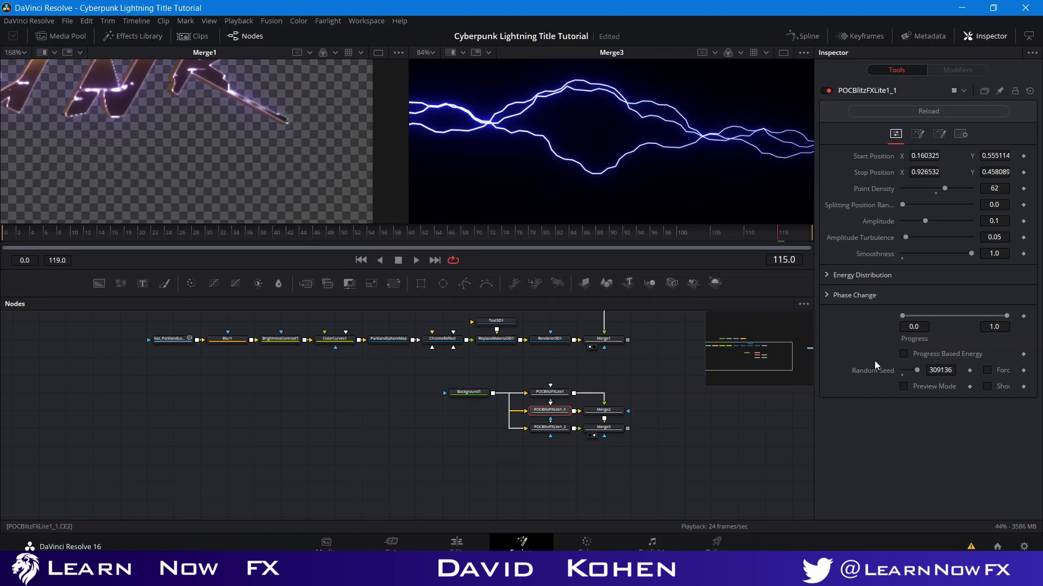
mouse_move(510, 139)
mouse_down()
mouse_move(608, 145)
mouse_move(709, 105)
mouse_move(626, 136)
mouse_up()
scroll(572, 92, up, 3)
scroll(572, 94, down, 4)
click(697, 450)
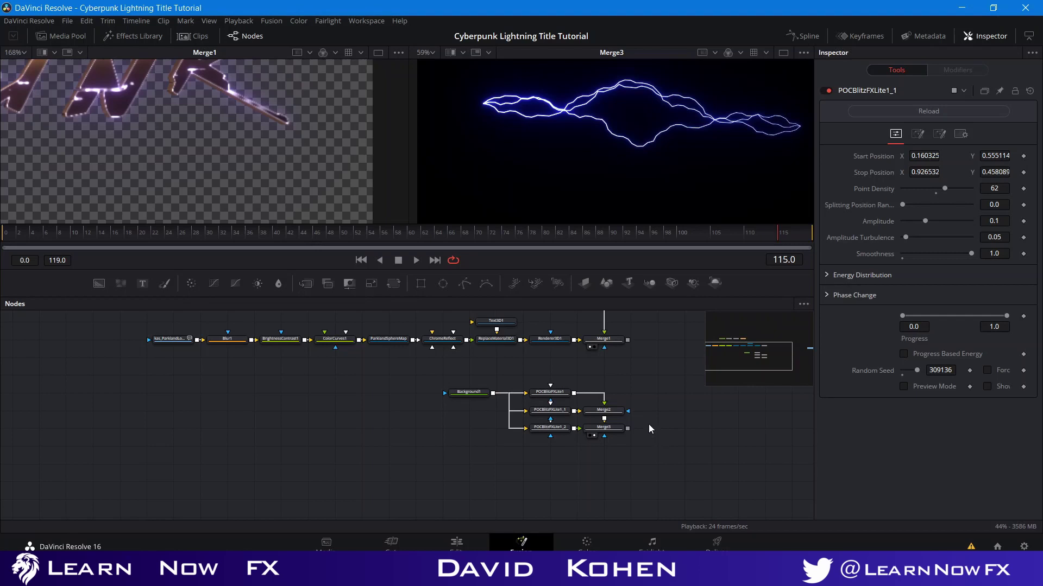
- Merge the Merge1 title over the Merge3 lightning and display the combined result in the viewer
drag(654, 411, 486, 420)
drag(461, 348, 481, 442)
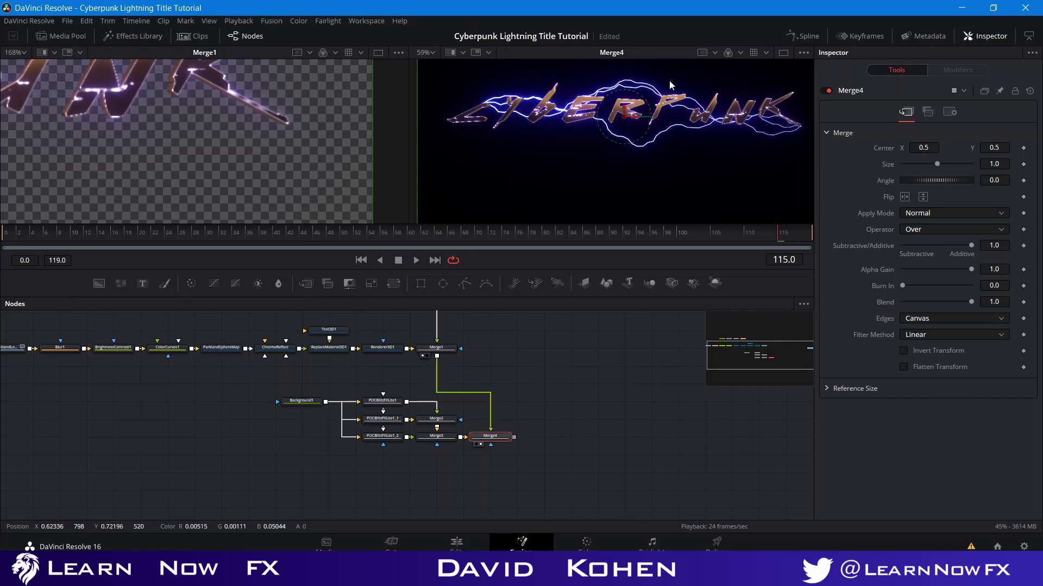
scroll(489, 118, up, 5)
scroll(496, 93, up, 2)
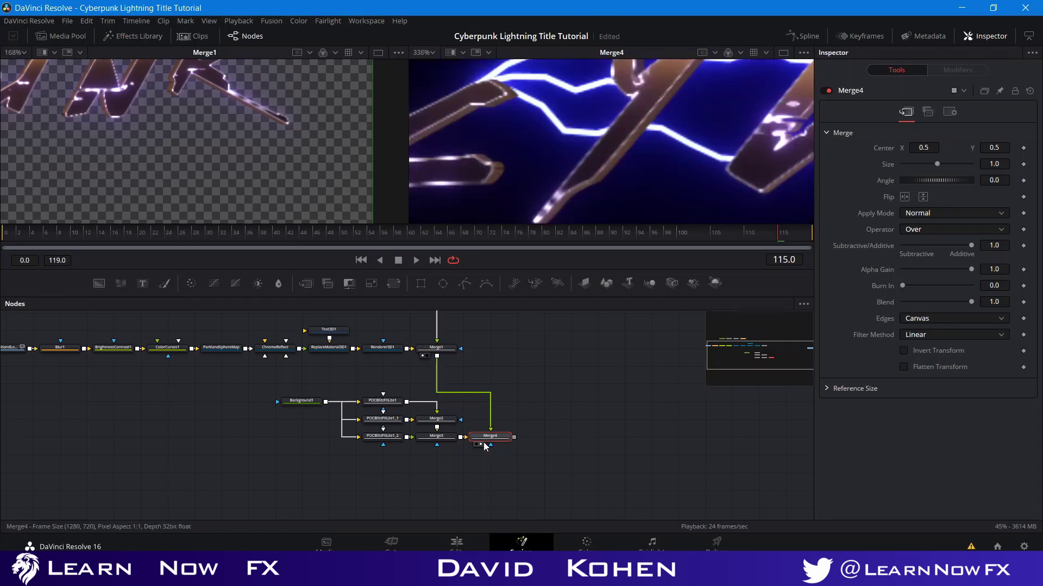
- Swap Merge4's inputs to compare the lightning in front of the title, and swap them back
key(ctrl+t)
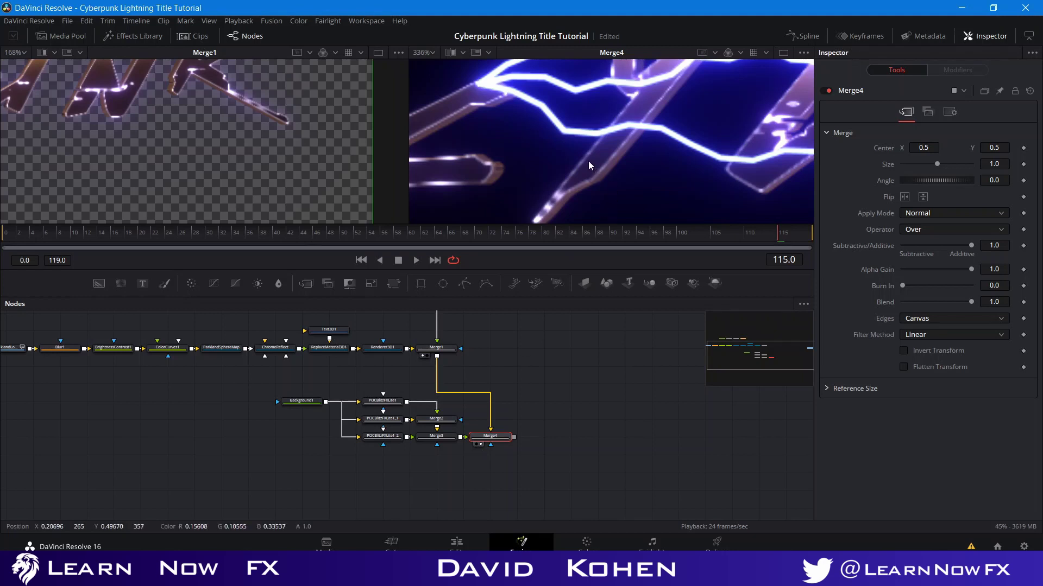
scroll(588, 161, down, 2)
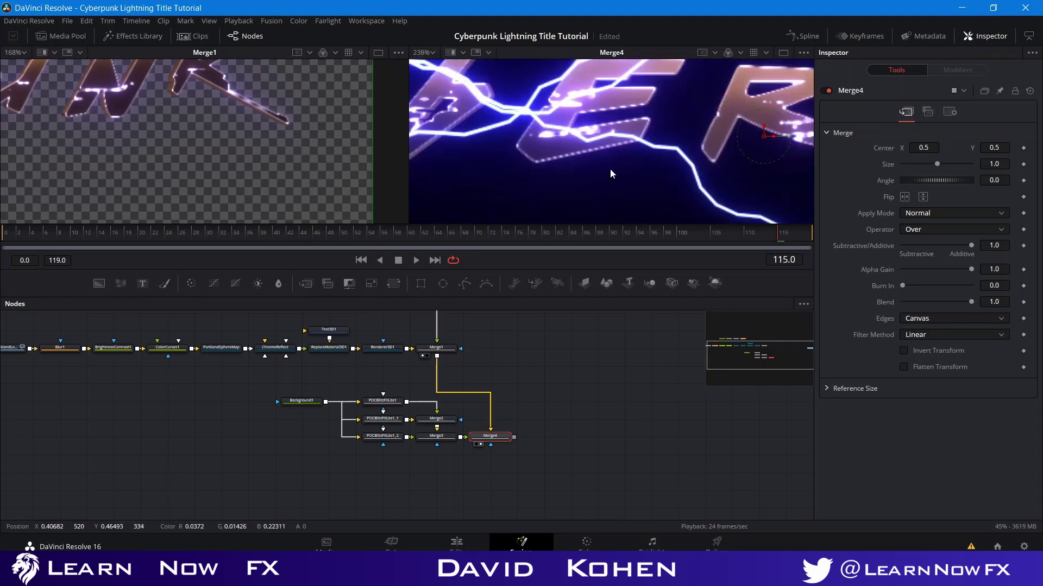
scroll(610, 168, down, 3)
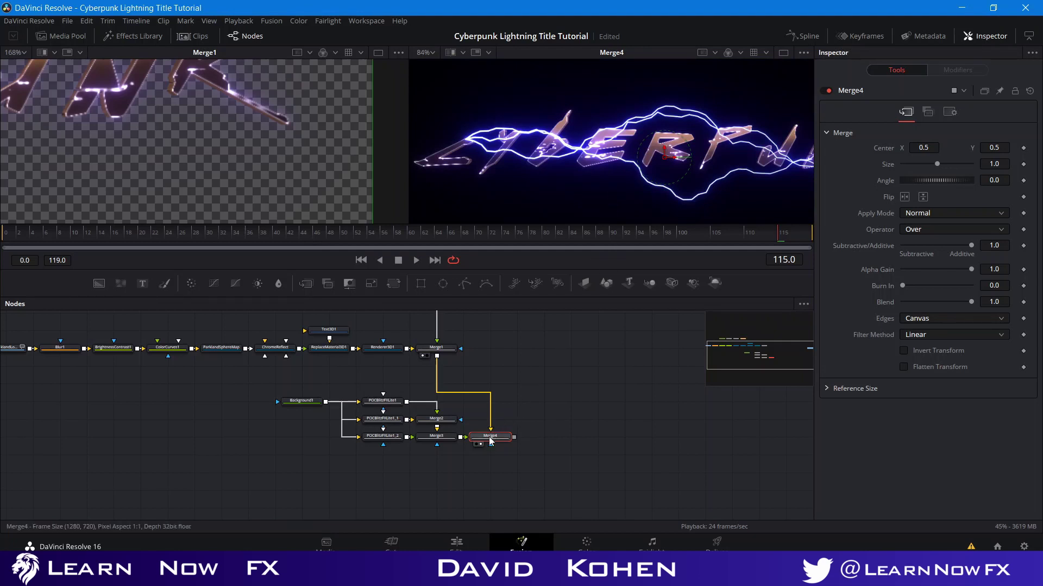
key(ctrl+t)
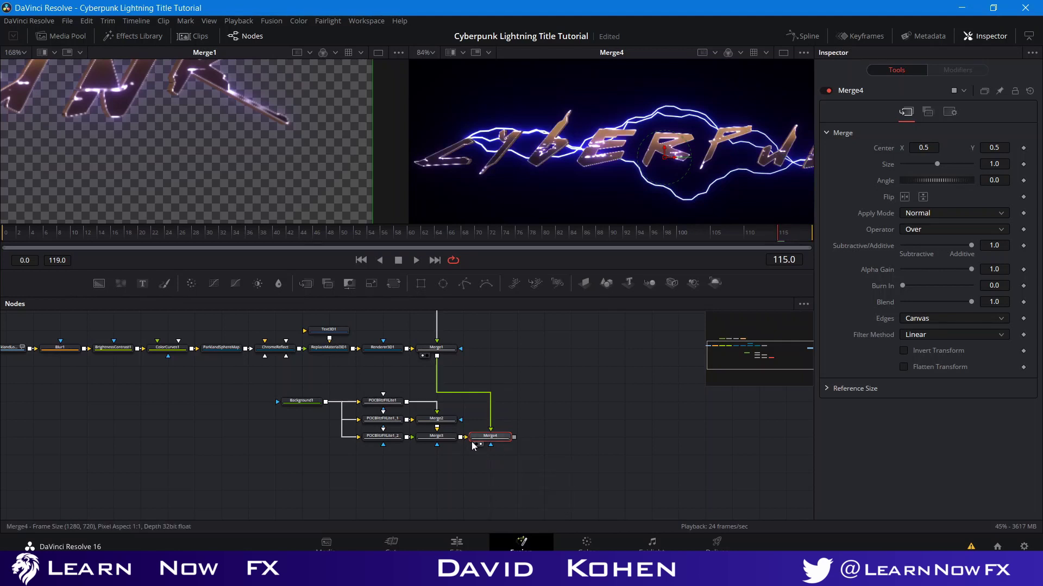
- Move the Merge4 node farther away from Merge3 and check the lightning's start point behind the title
drag(487, 440, 516, 443)
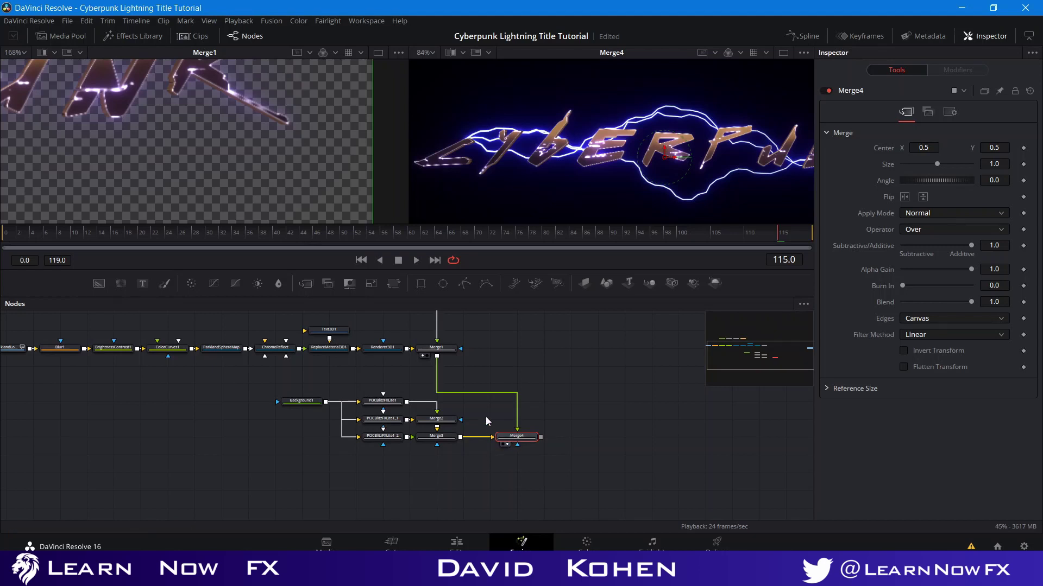
scroll(477, 144, up, 4)
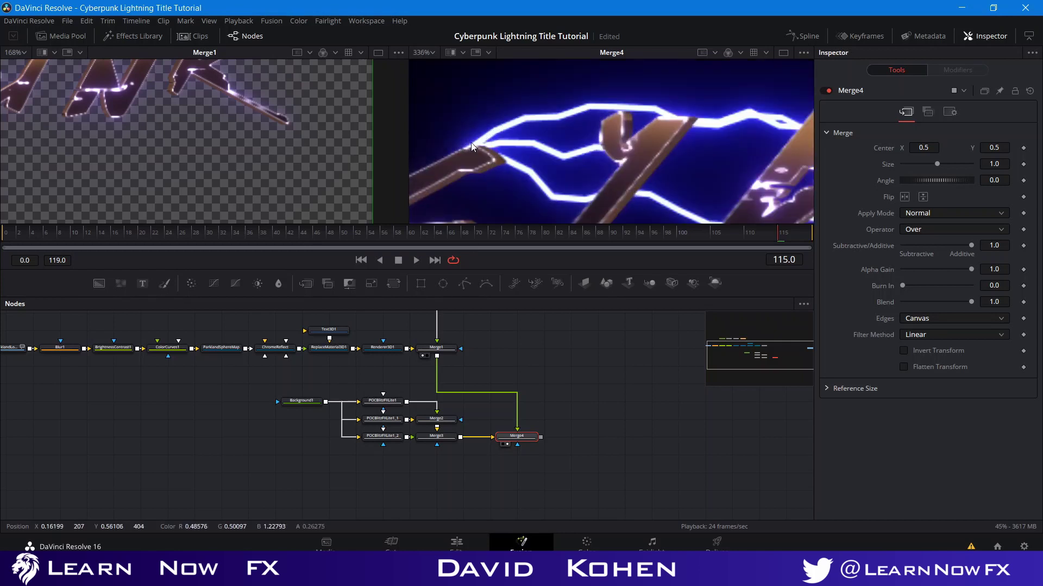
scroll(620, 176, down, 6)
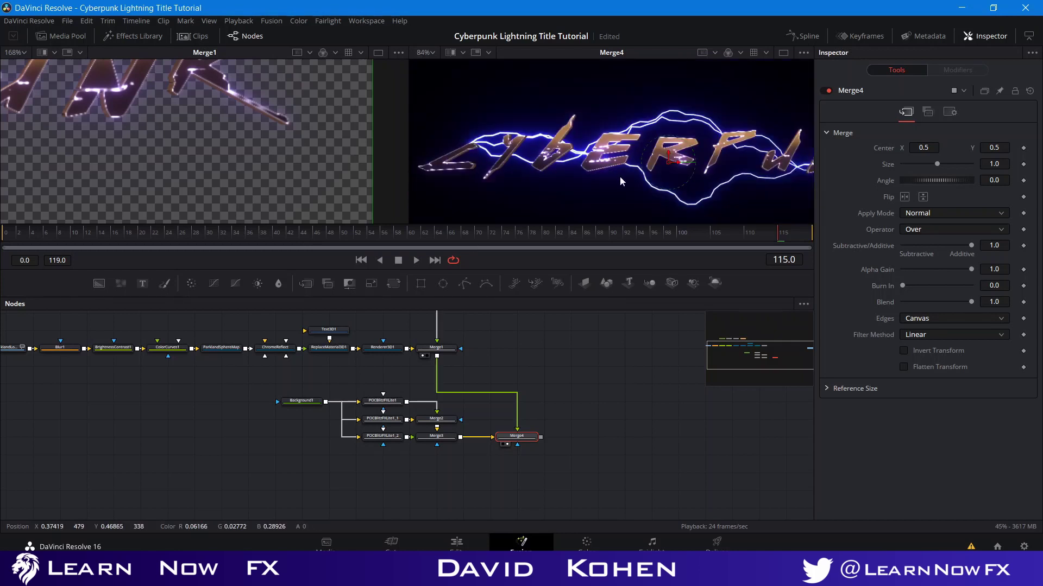
click(627, 351)
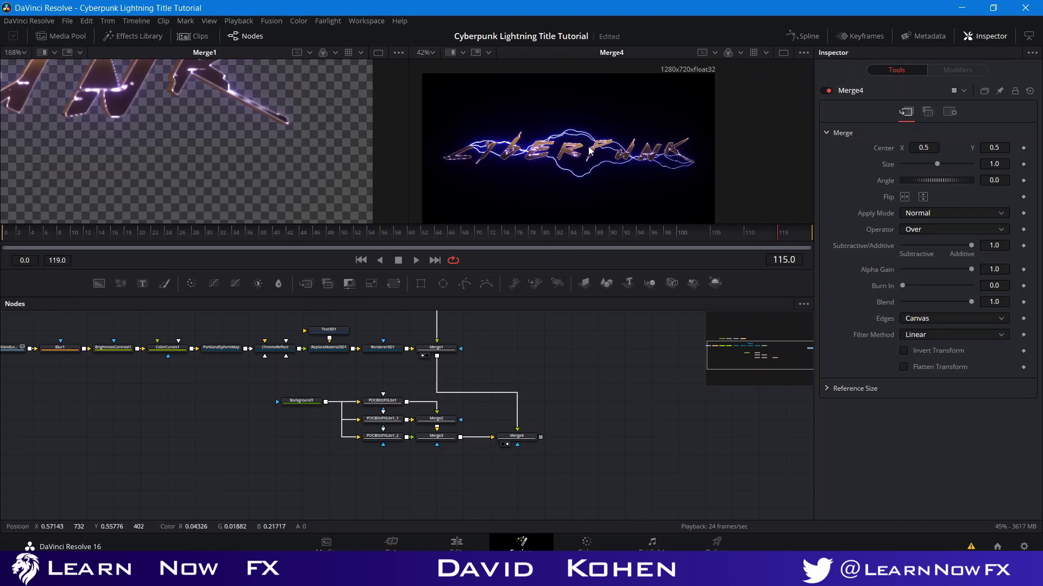
- Bring the Light image from the Cyberpunk folder in File Explorer into the node graph and place it beyond the Merge1 node
scroll(587, 154, up, 2)
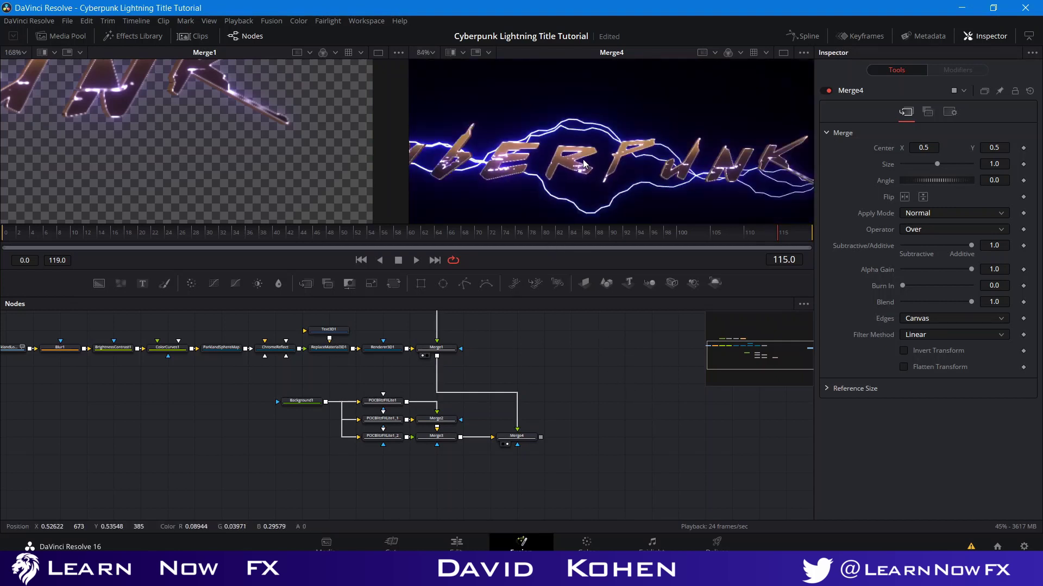
drag(583, 164, 628, 158)
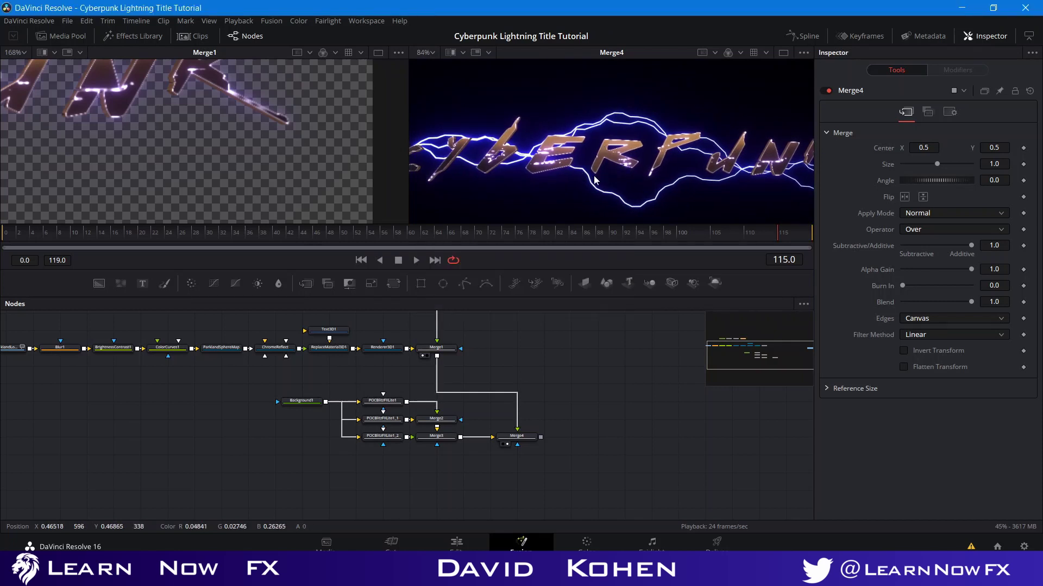
key(alt+Tab)
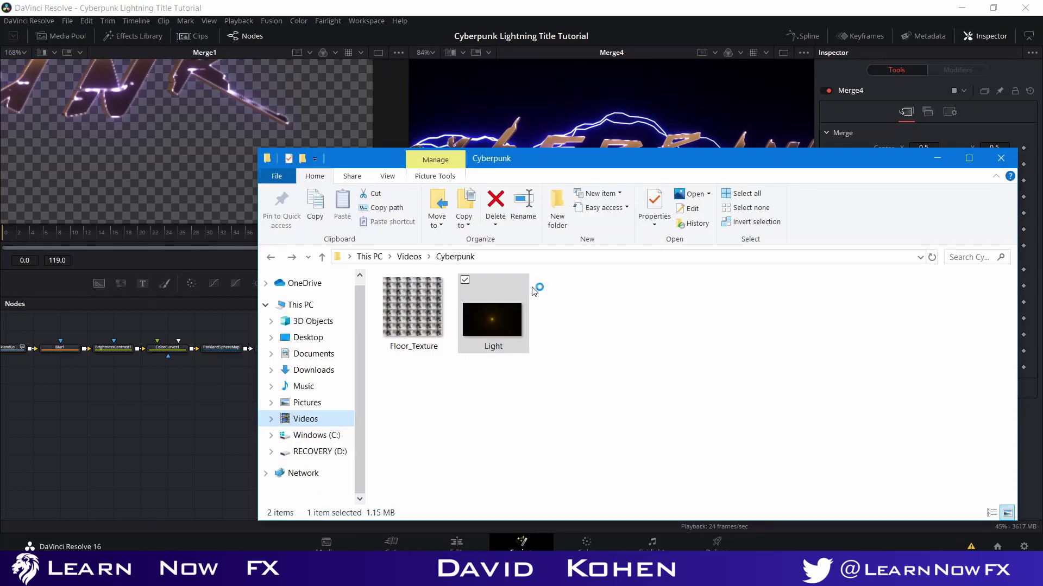
drag(491, 320, 228, 419)
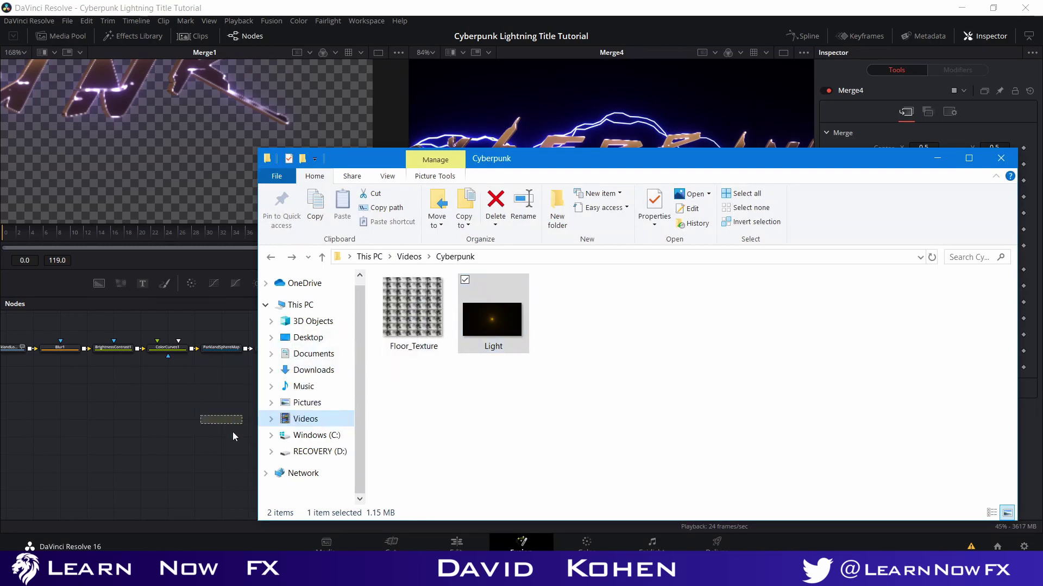
click(216, 461)
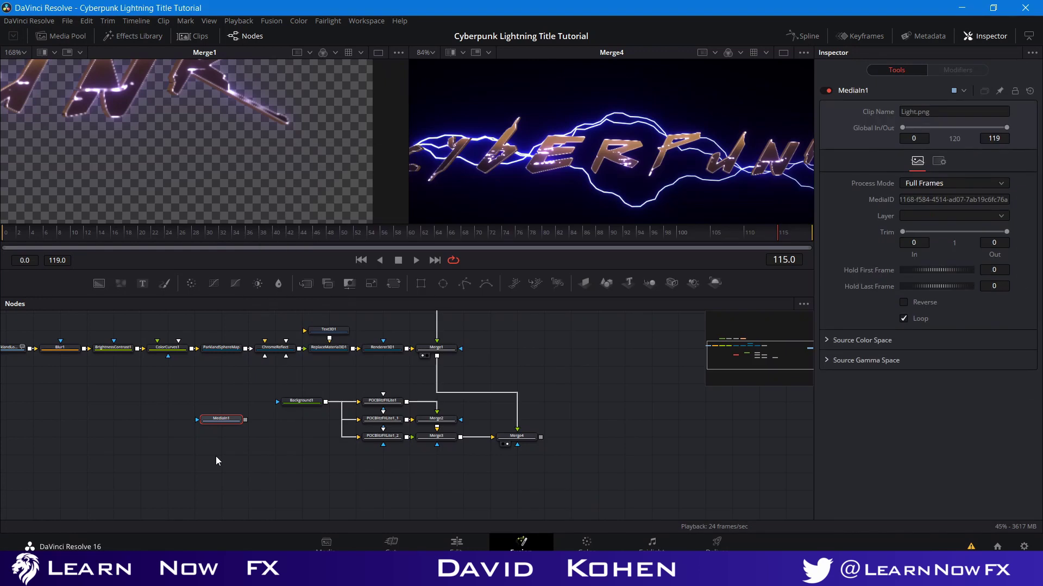
drag(221, 419, 328, 401)
drag(413, 389, 598, 356)
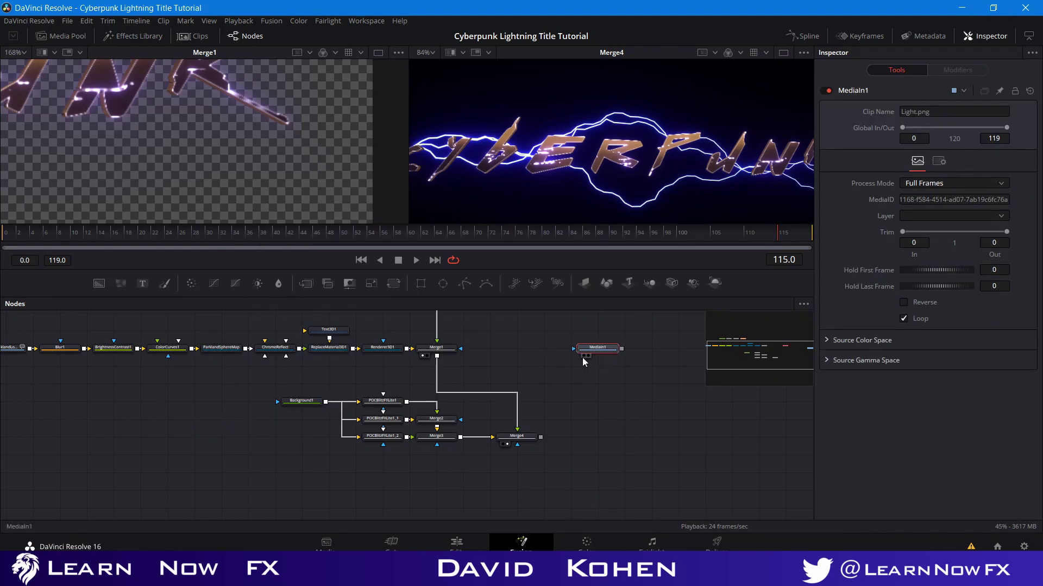
- Display MediaIn1 in the first viewer and examine the glowing light source
click(583, 356)
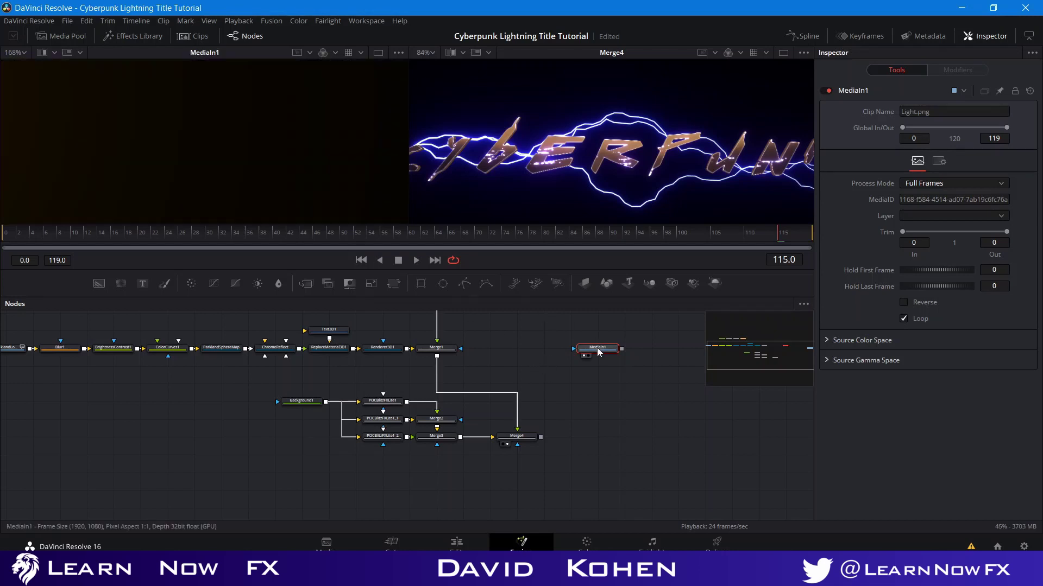
scroll(252, 168, down, 5)
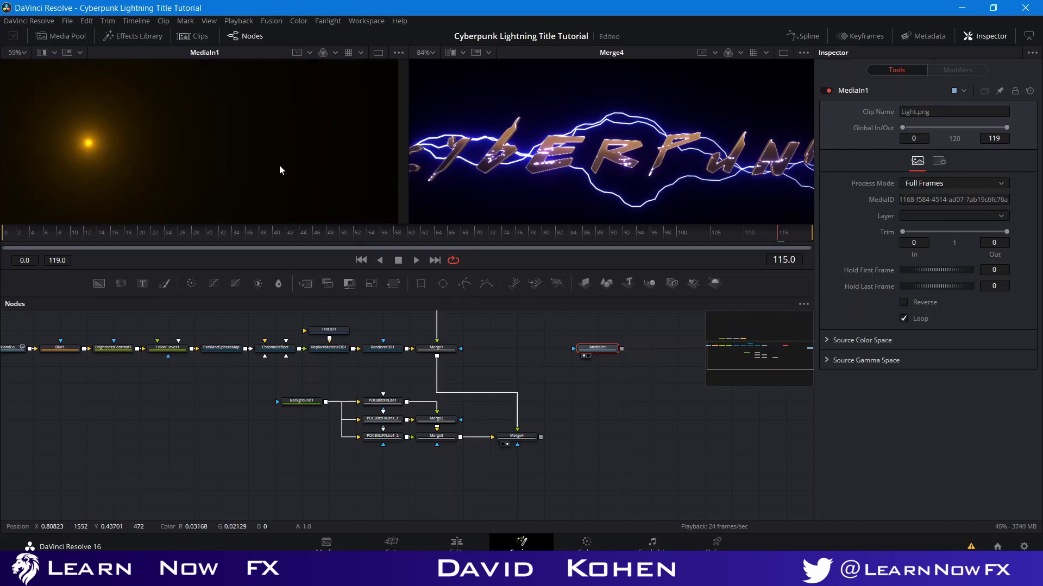
scroll(167, 125, up, 2)
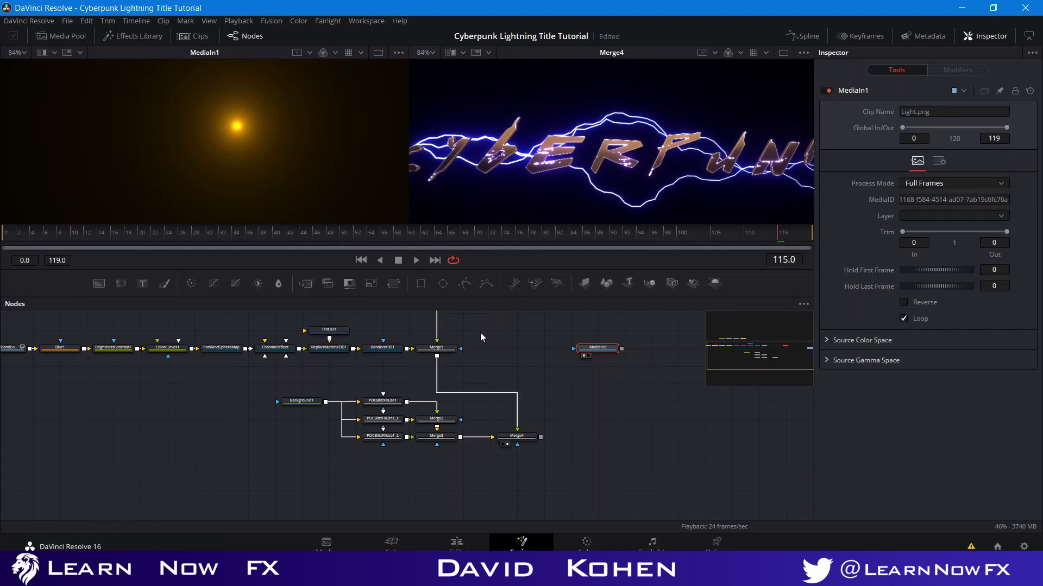
- Mask MediaIn1 with an Ellipse and save the project
drag(585, 391, 552, 403)
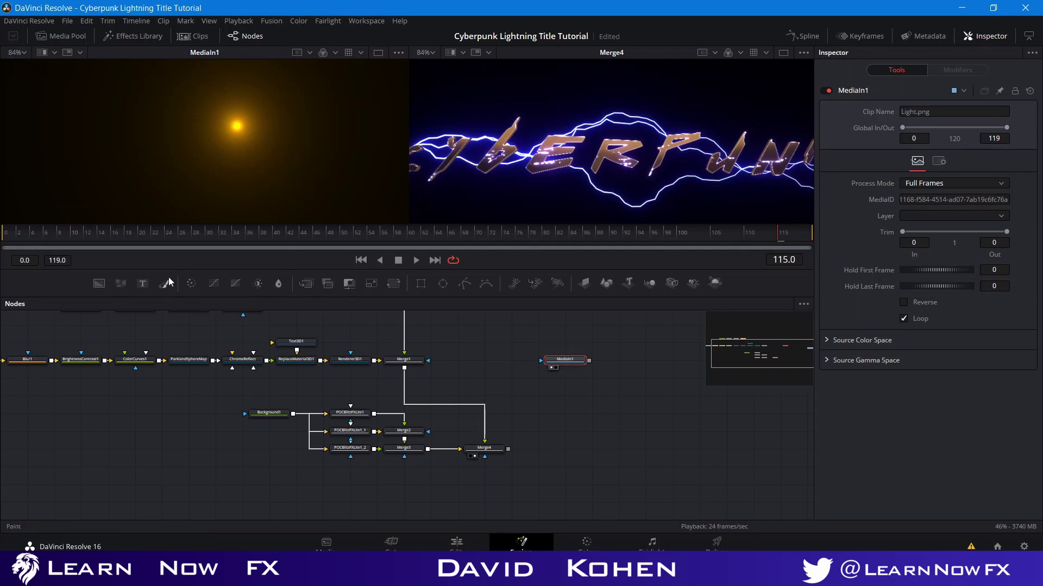
click(443, 283)
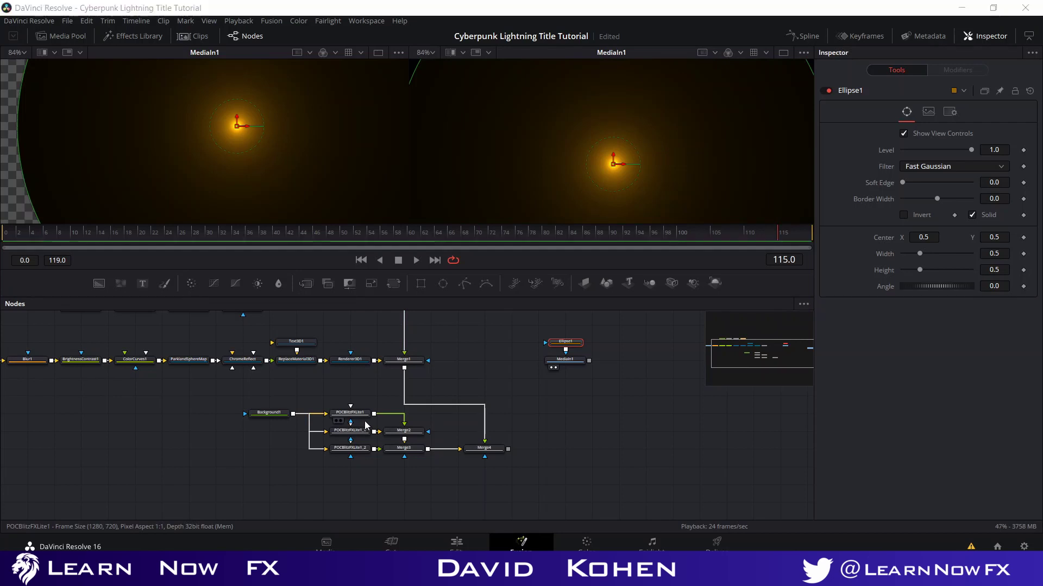
key(ctrl+s)
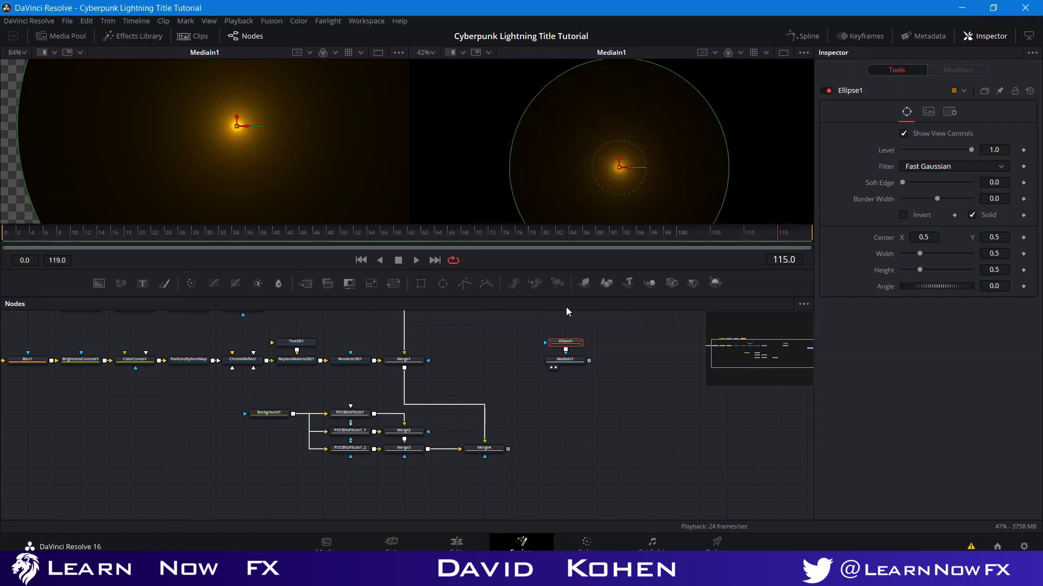
- Set the ellipse mask's Soft Edge to about 0.0756
scroll(517, 172, down, 3)
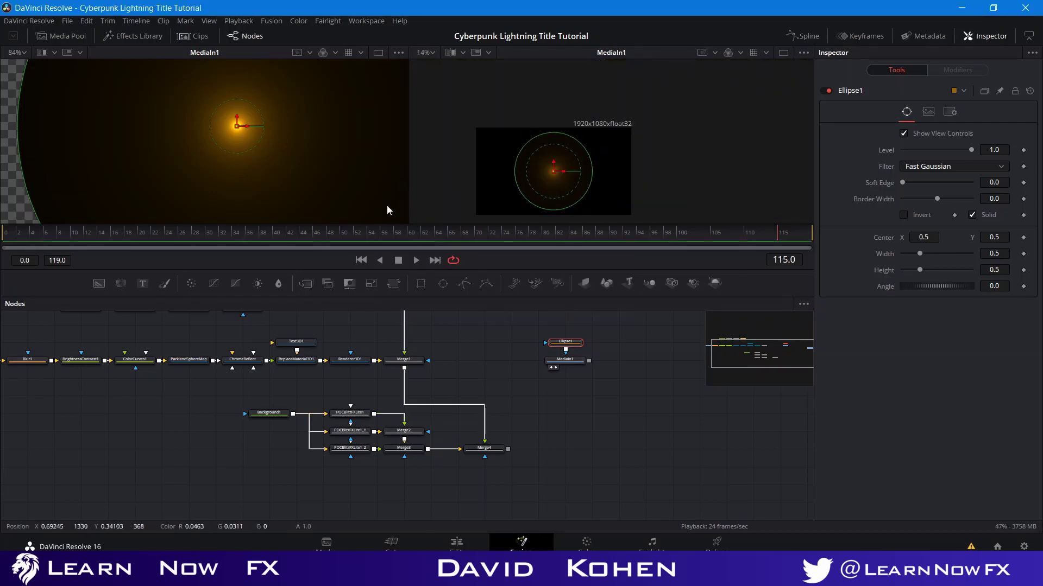
scroll(387, 140, down, 2)
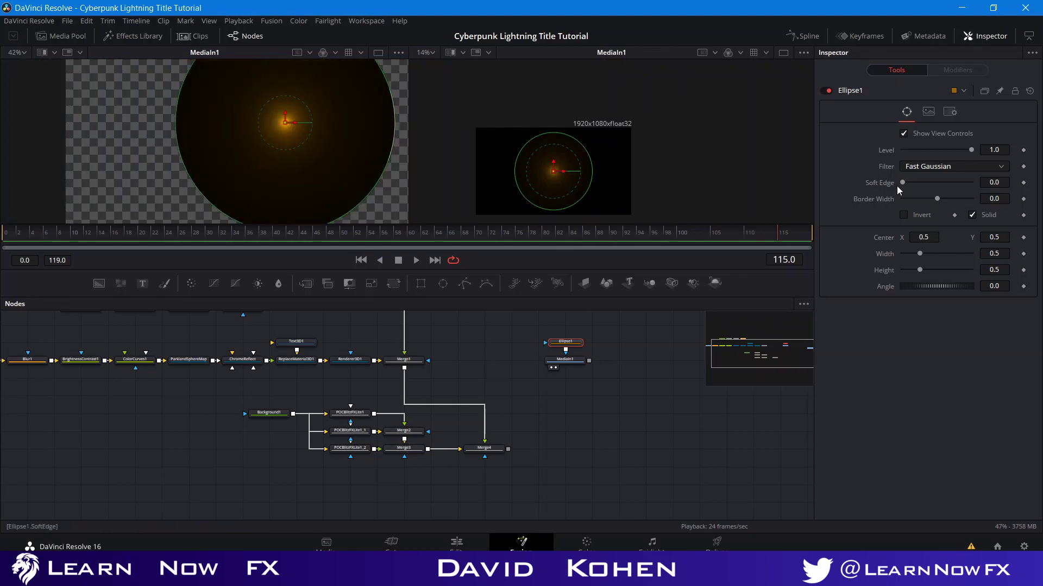
drag(910, 185, 928, 185)
click(645, 442)
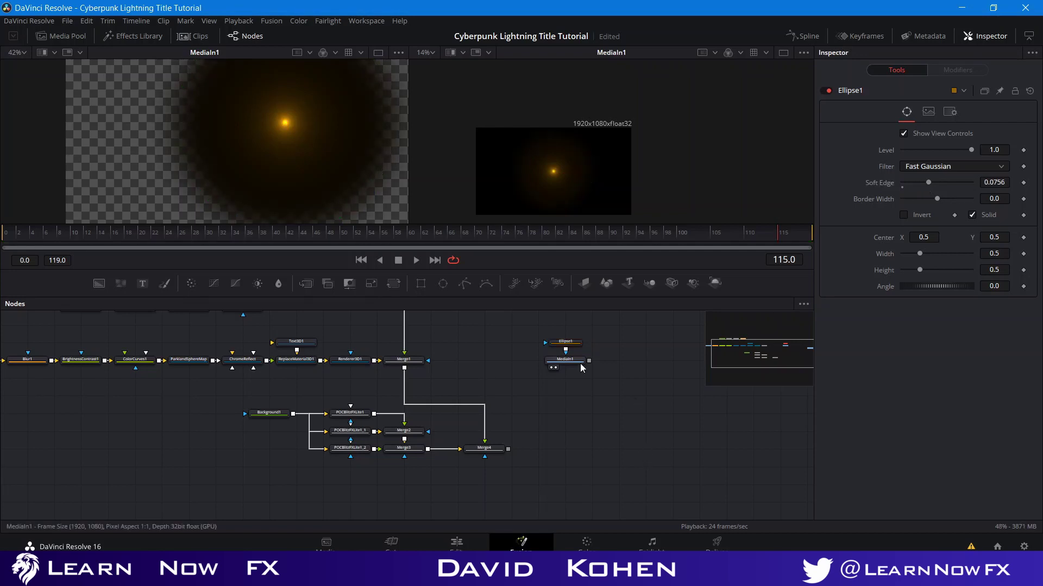
- Add a Tintensity (TNT) node after MediaIn1 and display it in the second viewer
click(577, 361)
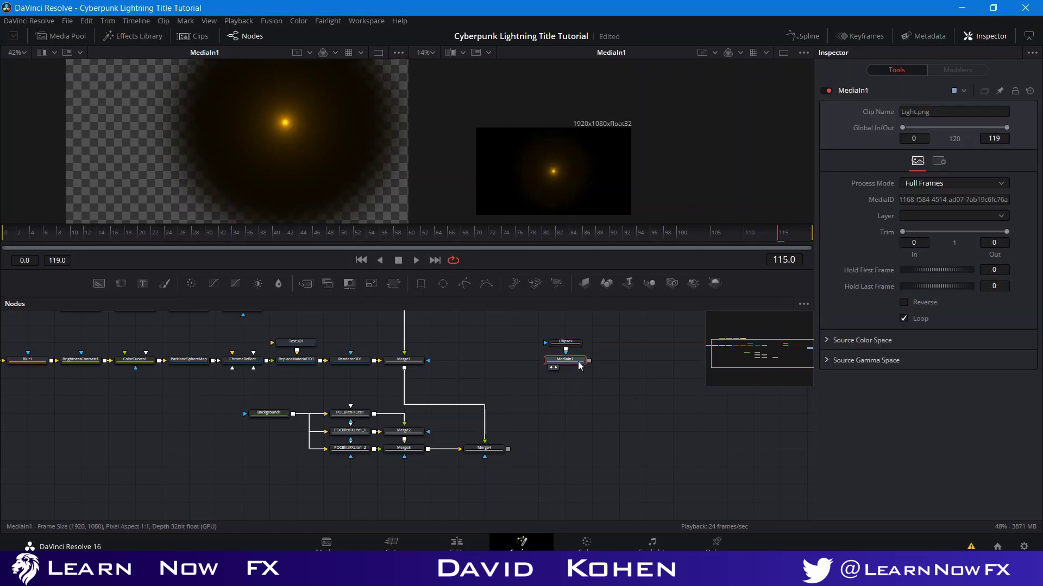
key(shift+space)
text(tnt)
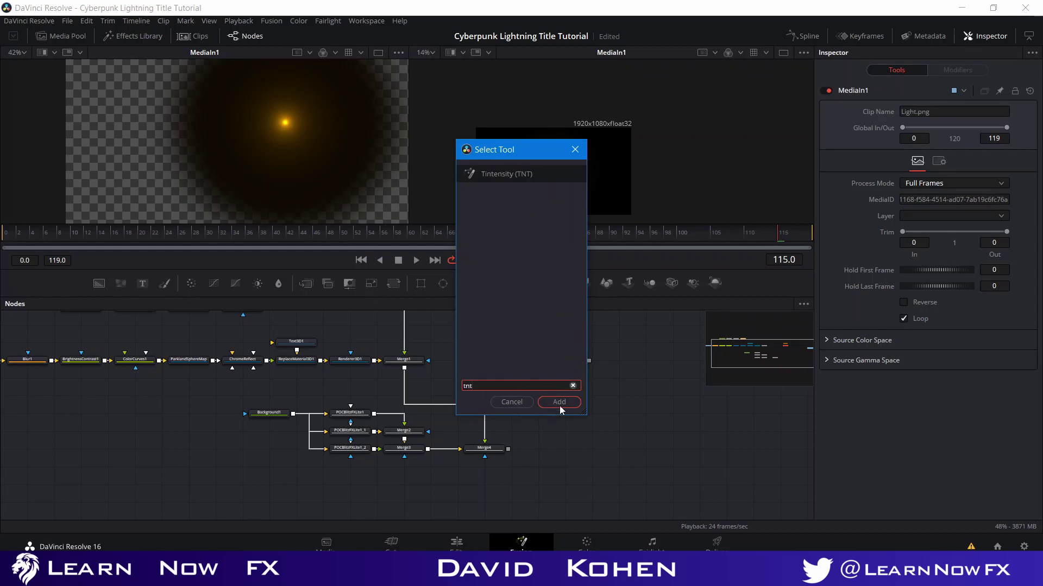
click(559, 404)
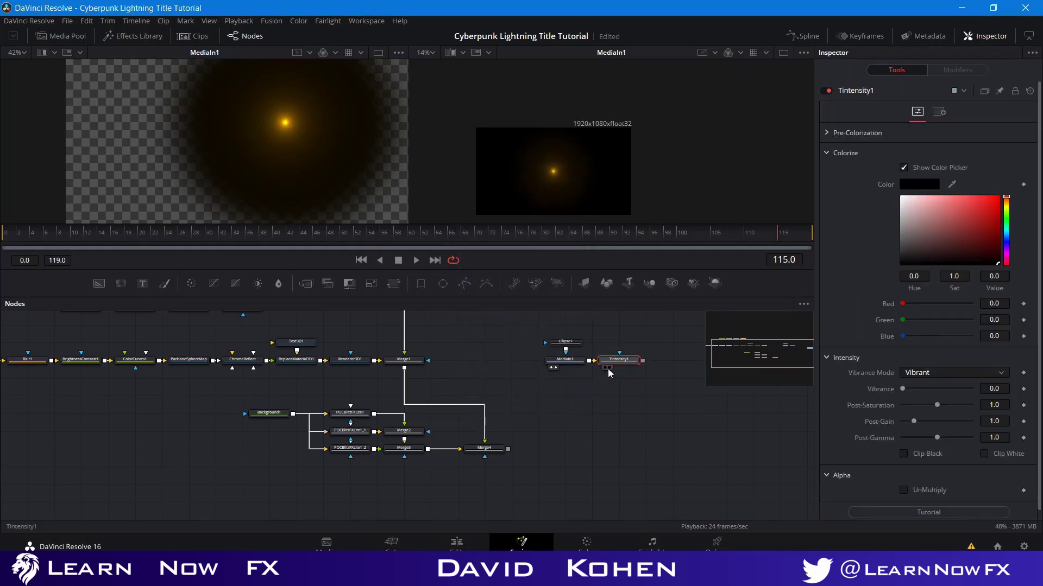
click(608, 368)
- Turn on Checker Underlay for the viewer showing Tintensity1 and enable the node's UnMultiply option
scroll(551, 163, up, 2)
right_click(654, 170)
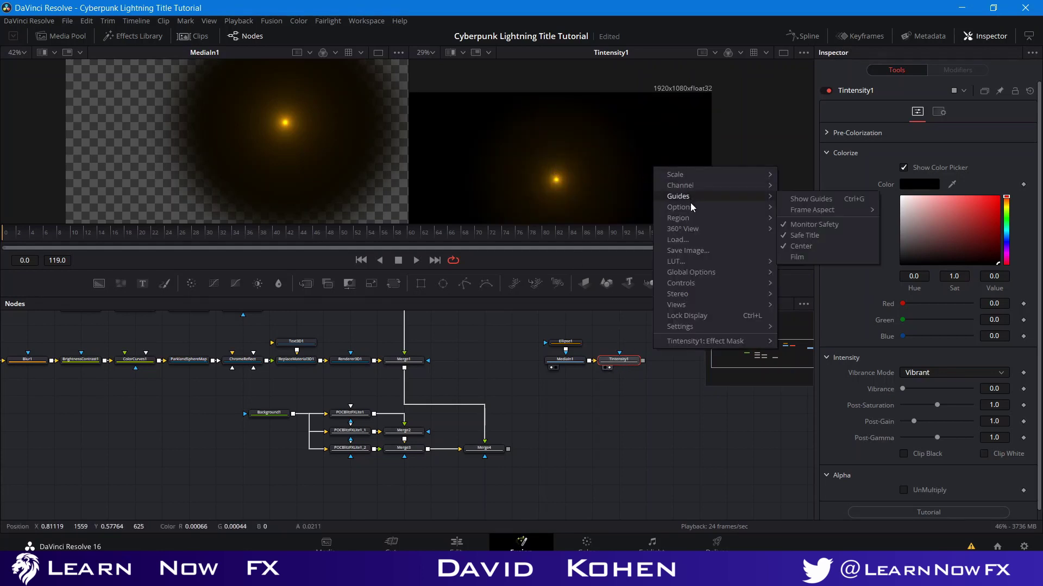
mouse_move(690, 208)
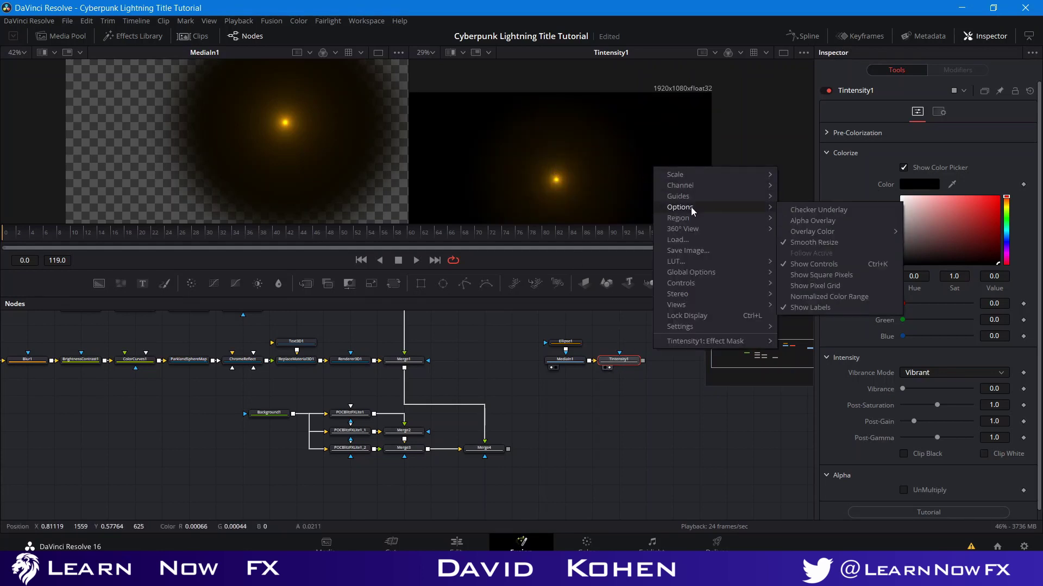
click(780, 210)
scroll(630, 163, up, 2)
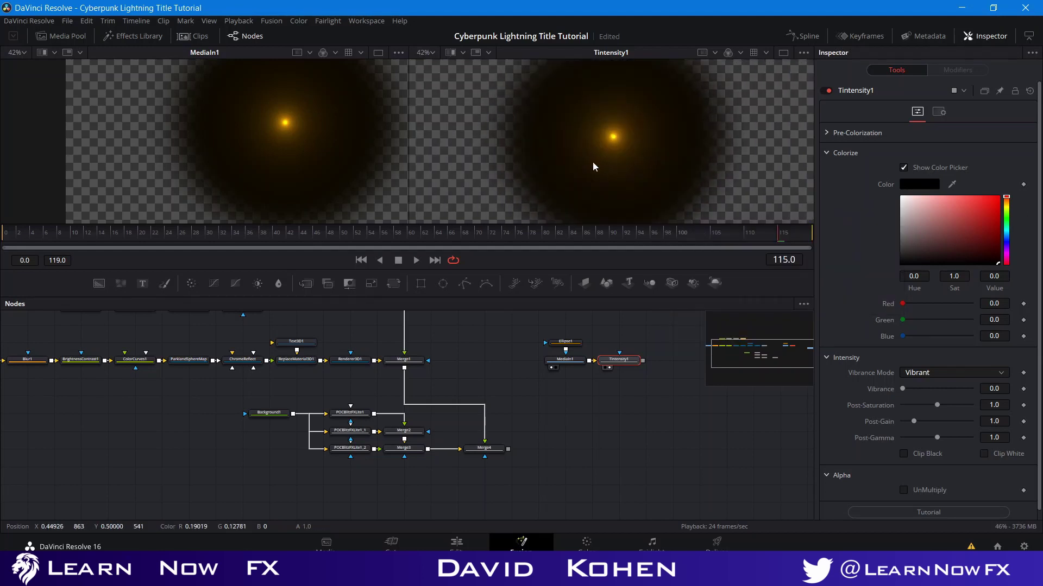
click(904, 490)
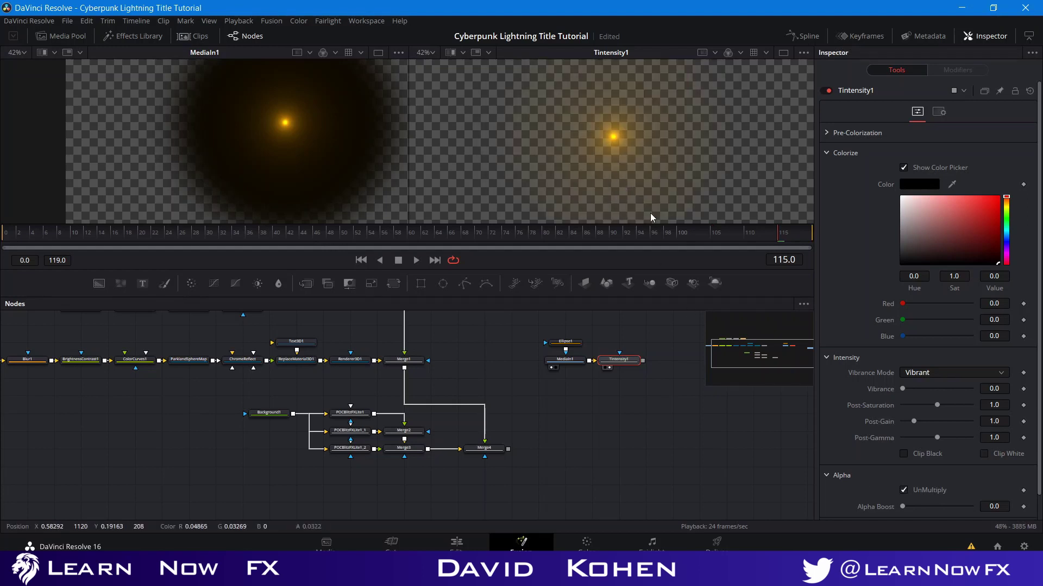
- Colorize the light blue with hue 0.648, value 1.0 and pre-colorization Saturation 0.0, and place Tintensity1 directly below MediaIn1
click(1006, 240)
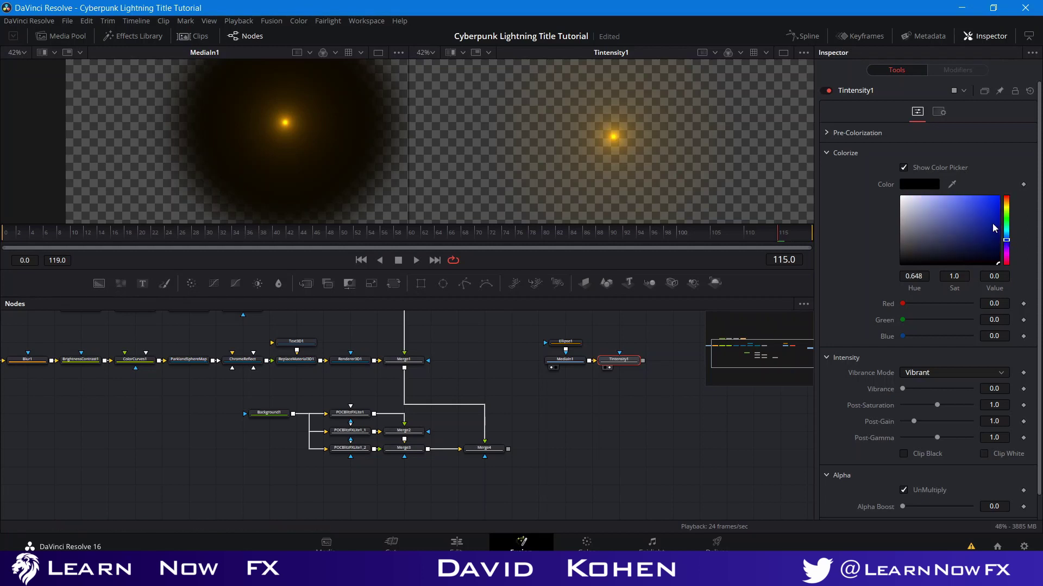
drag(995, 228, 1023, 181)
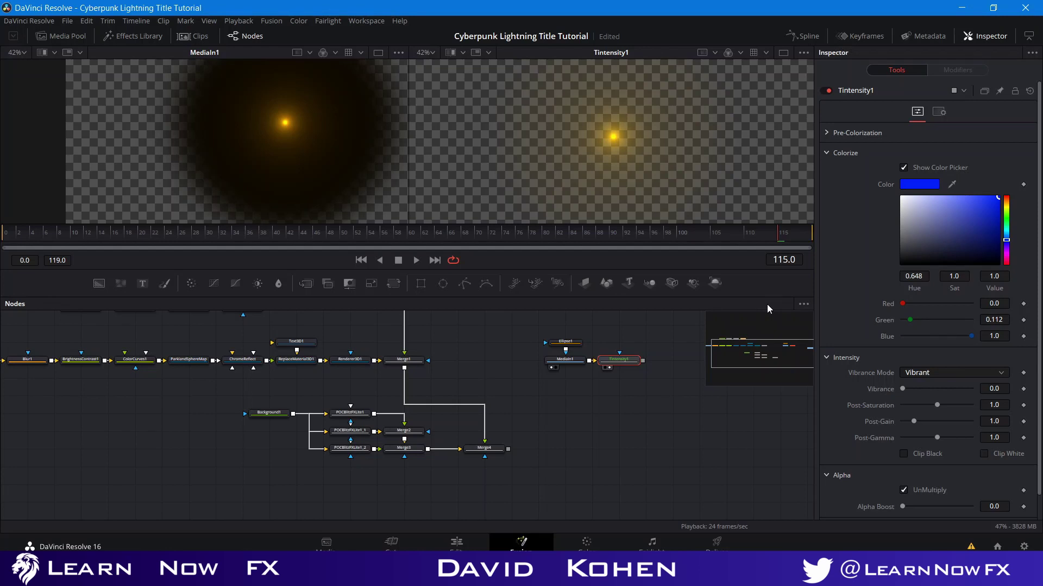
click(825, 132)
drag(936, 198, 910, 196)
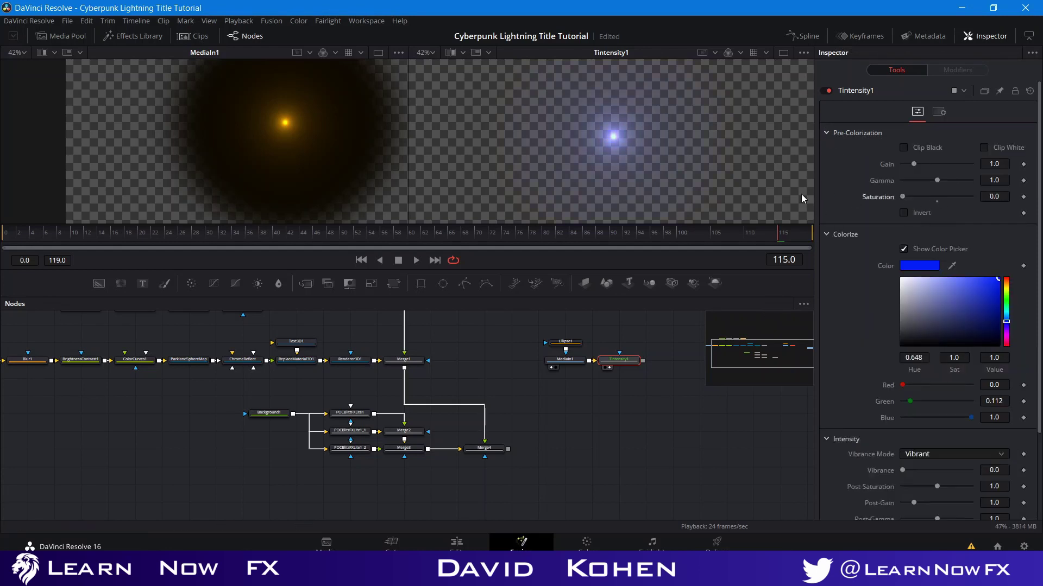
click(826, 132)
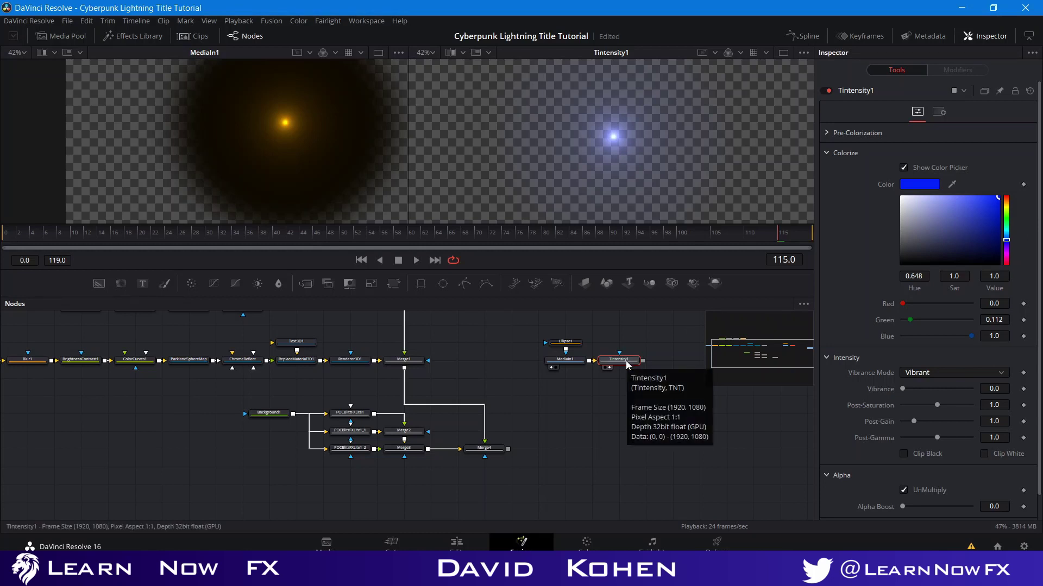
drag(627, 363, 577, 377)
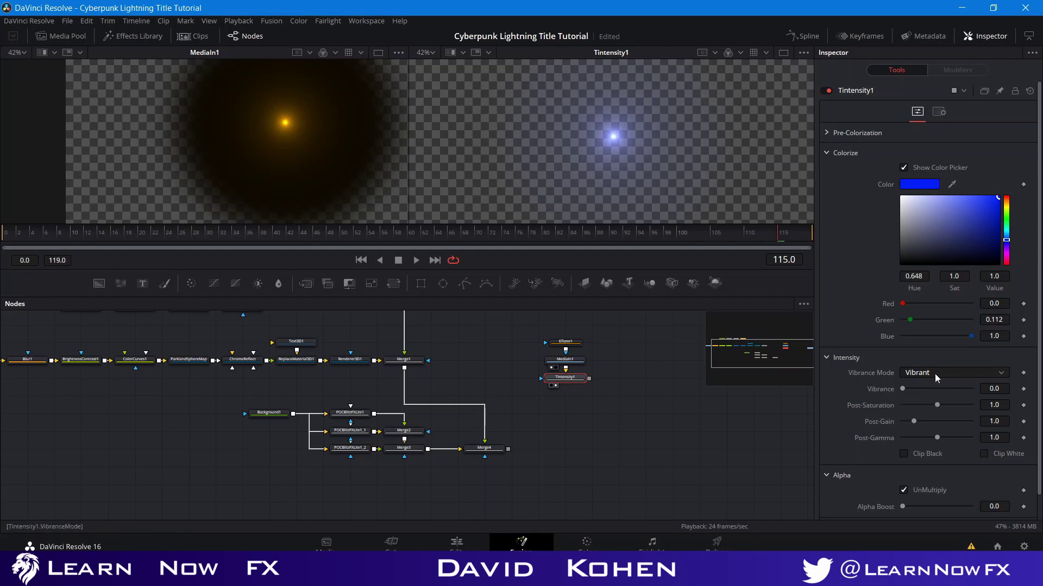
- Try Tintensity1's Vibrance at 5.0 and at a lower amount in the Vibrant mode
scroll(869, 402, down, 1)
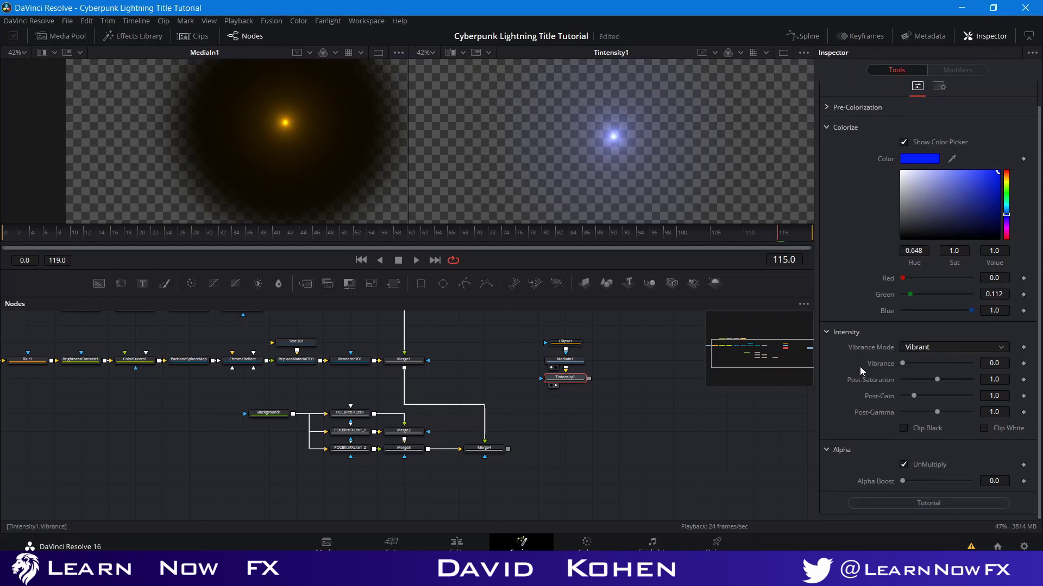
scroll(894, 429, up, 1)
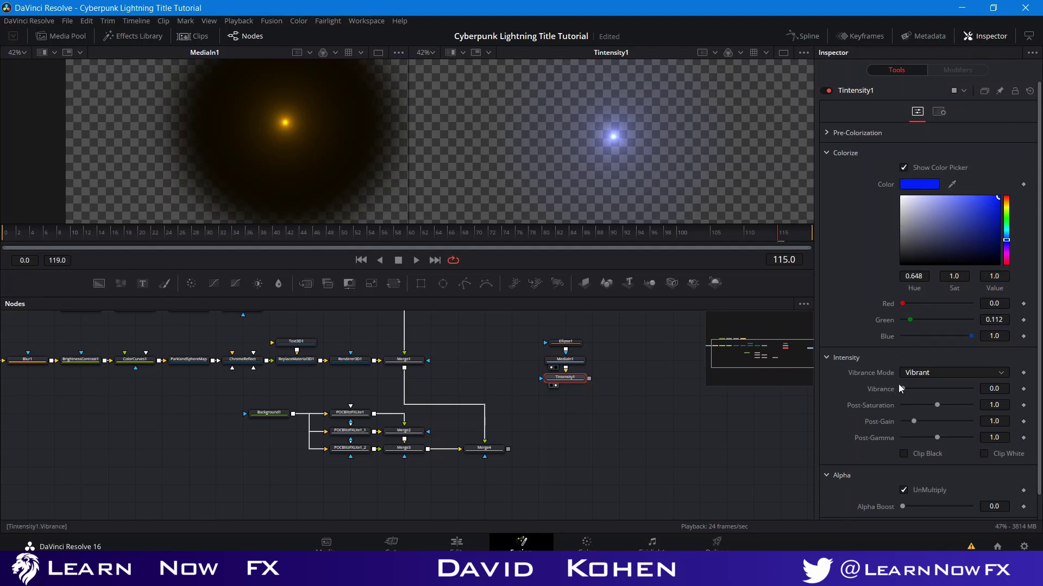
drag(903, 390, 1020, 389)
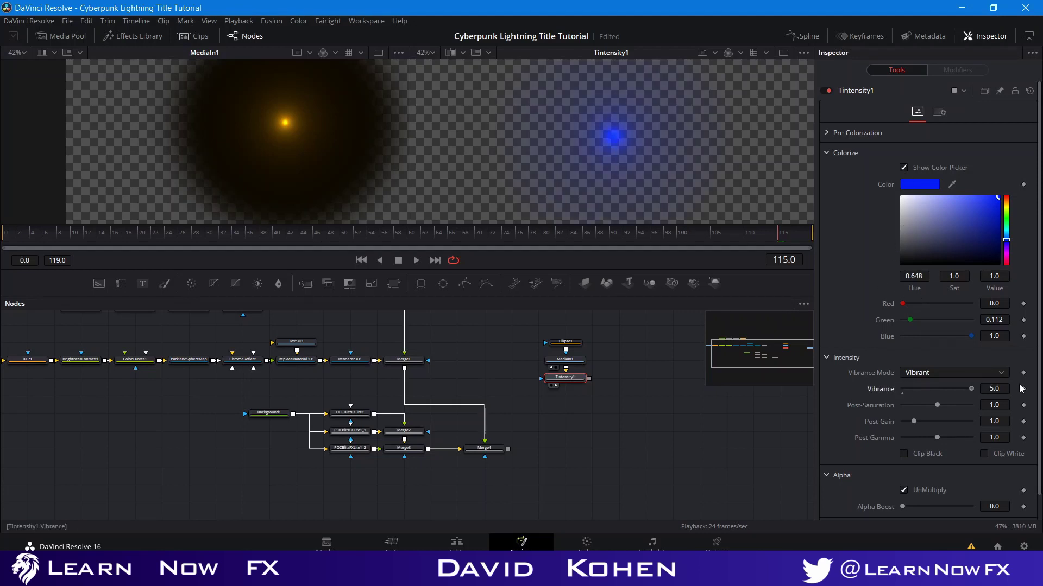
mouse_move(923, 388)
mouse_down()
mouse_move(888, 390)
mouse_move(915, 390)
mouse_up()
- Set Tintensity1's Vibrance Mode to Basic and its Vibrance to 5.0
click(917, 371)
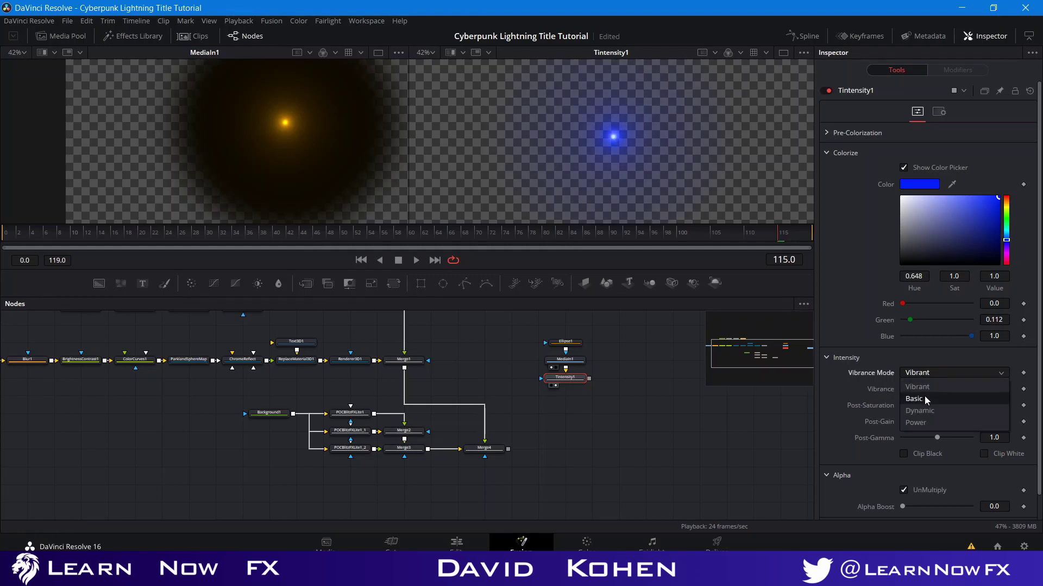
click(923, 398)
drag(916, 390, 1007, 390)
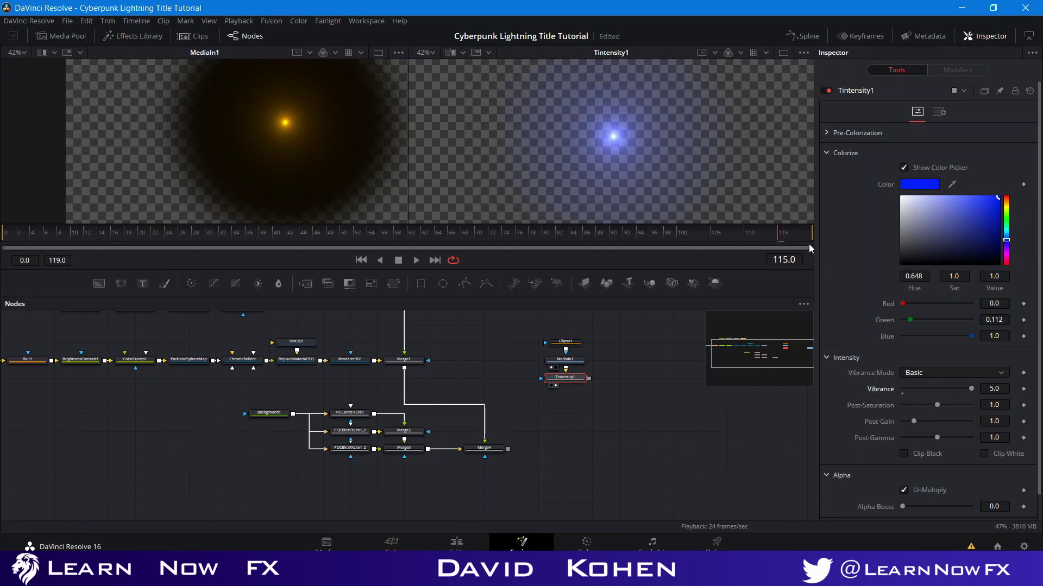
- Merge the Tintensity1 light over Merge4 and display the combined result in the second viewer
drag(582, 435, 667, 376)
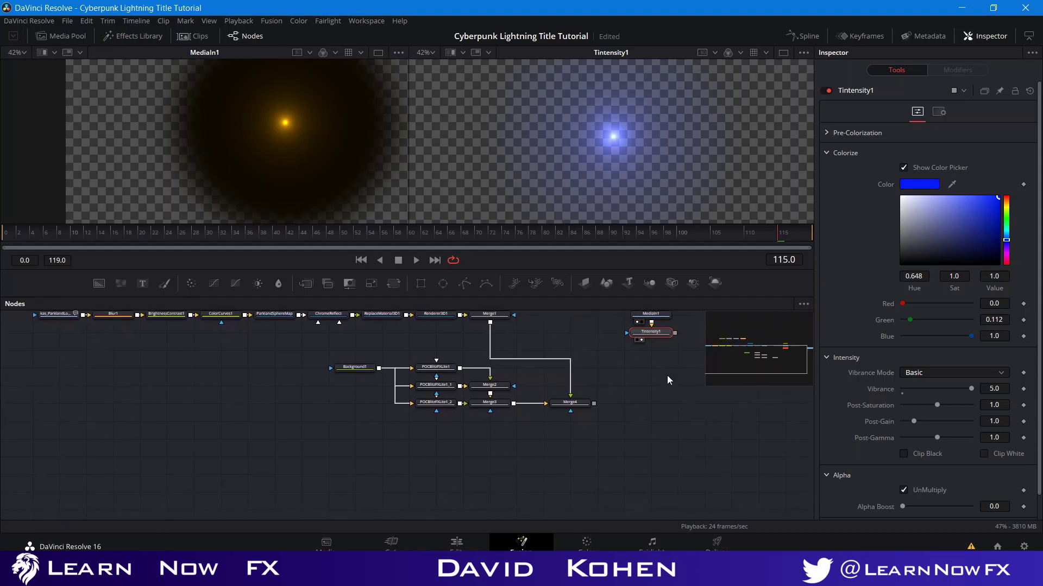
drag(673, 333, 593, 403)
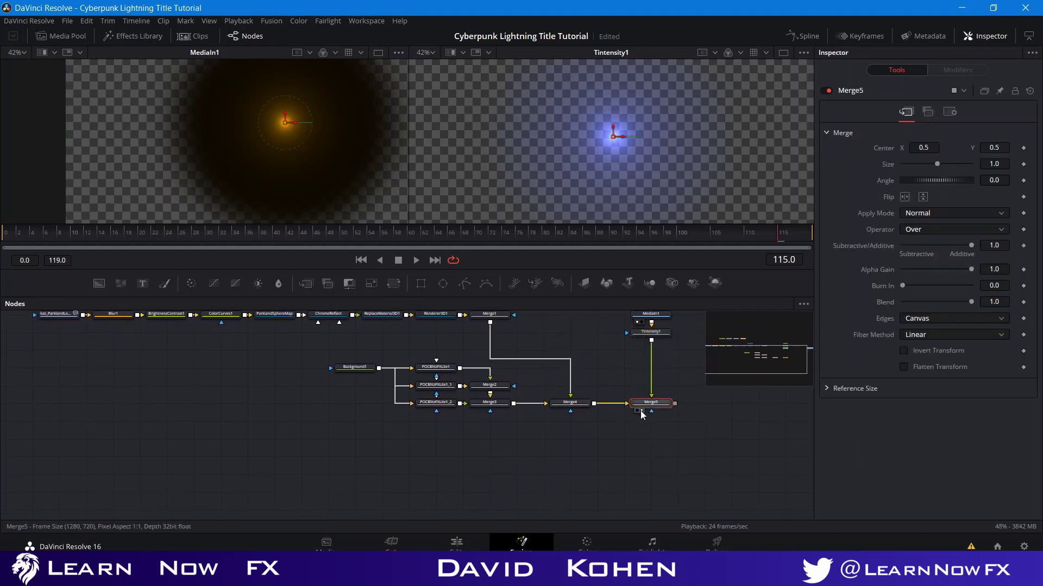
click(642, 411)
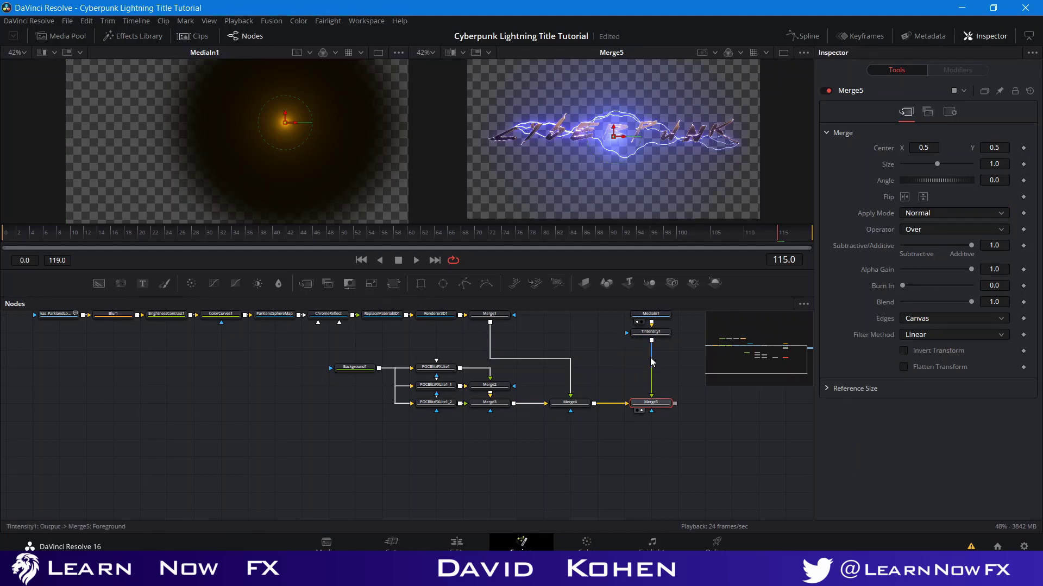
- Move the Merge5 light onto the lightning's starting point at the letter C and reduce its size to 0.41
drag(612, 347, 621, 408)
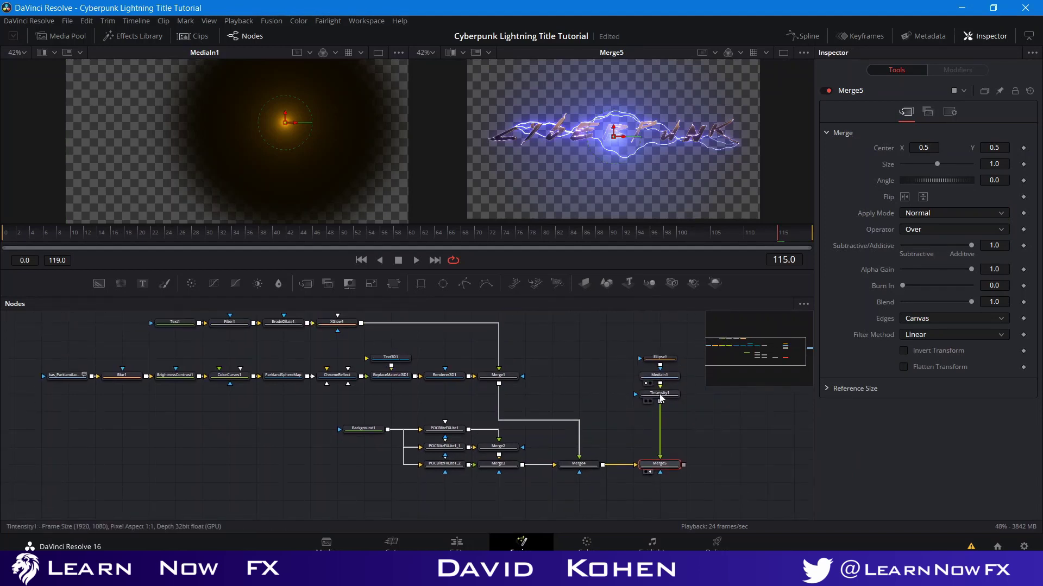
drag(613, 136, 515, 129)
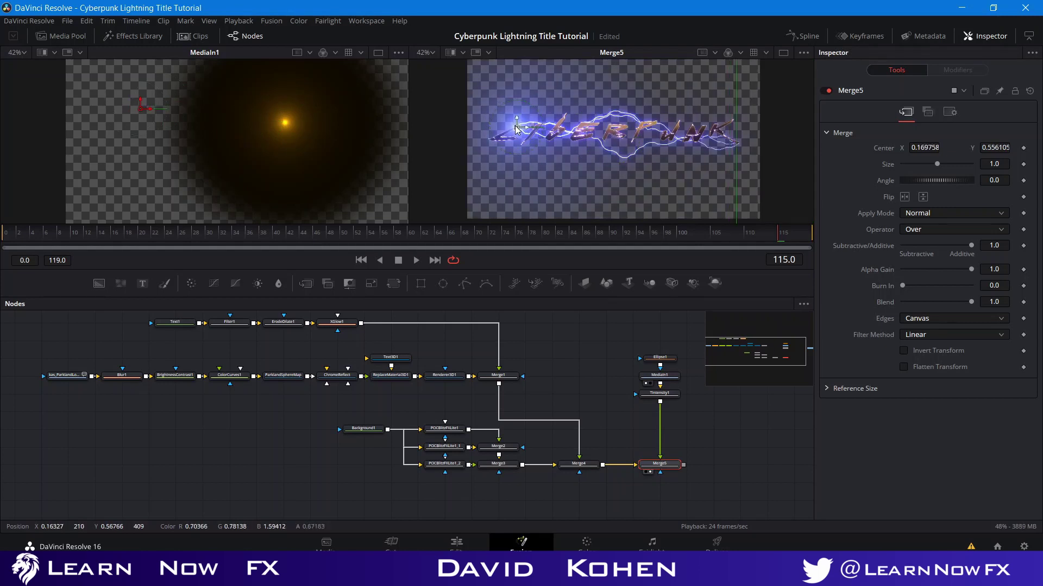
drag(936, 164, 915, 164)
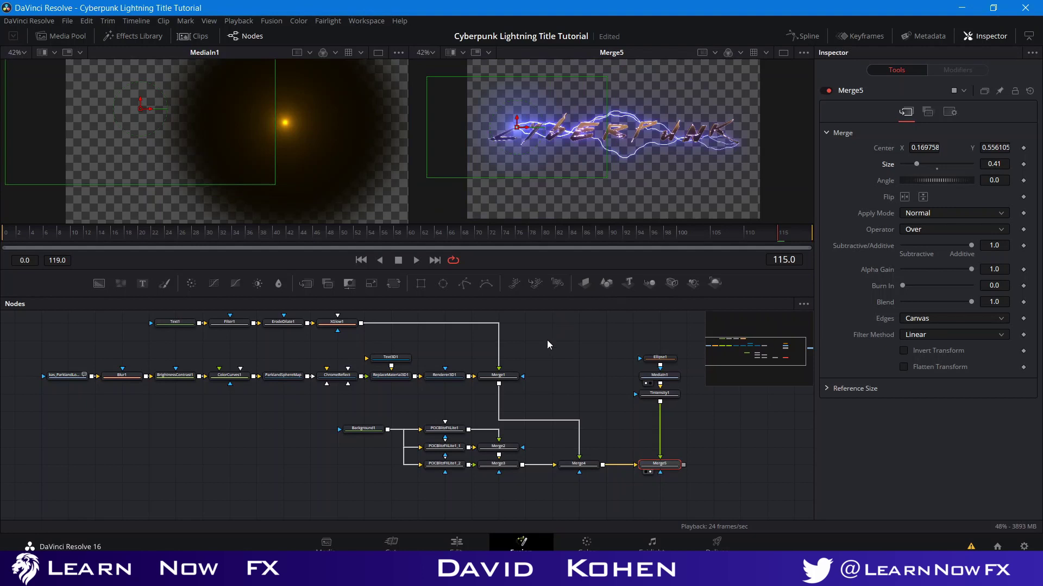
- Fine-tune the Merge5 light's center to about X 0.161, Y 0.557 so it sits exactly on the lightning's tip
click(579, 342)
drag(579, 342, 458, 301)
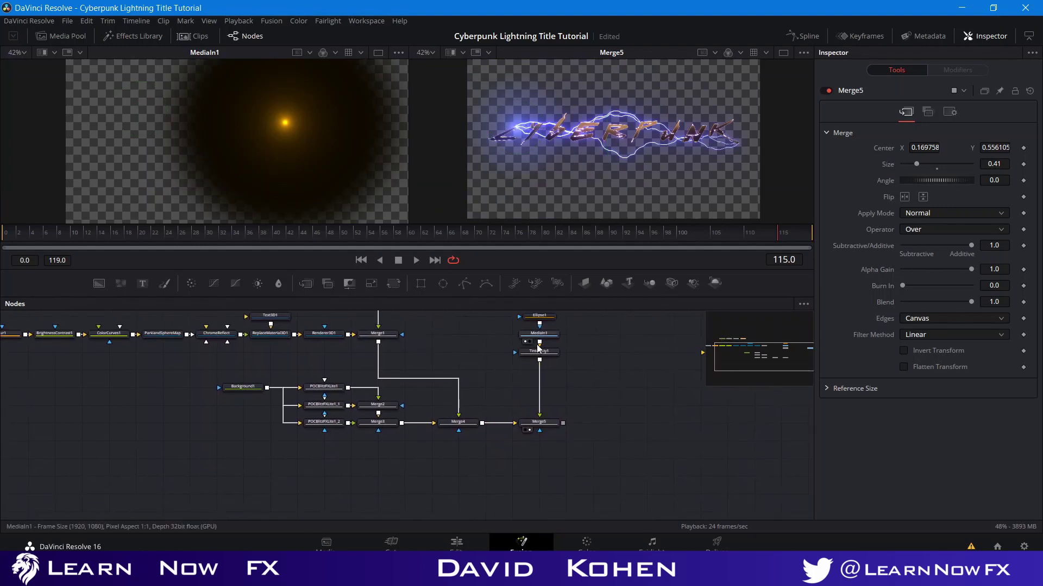
scroll(485, 152, up, 5)
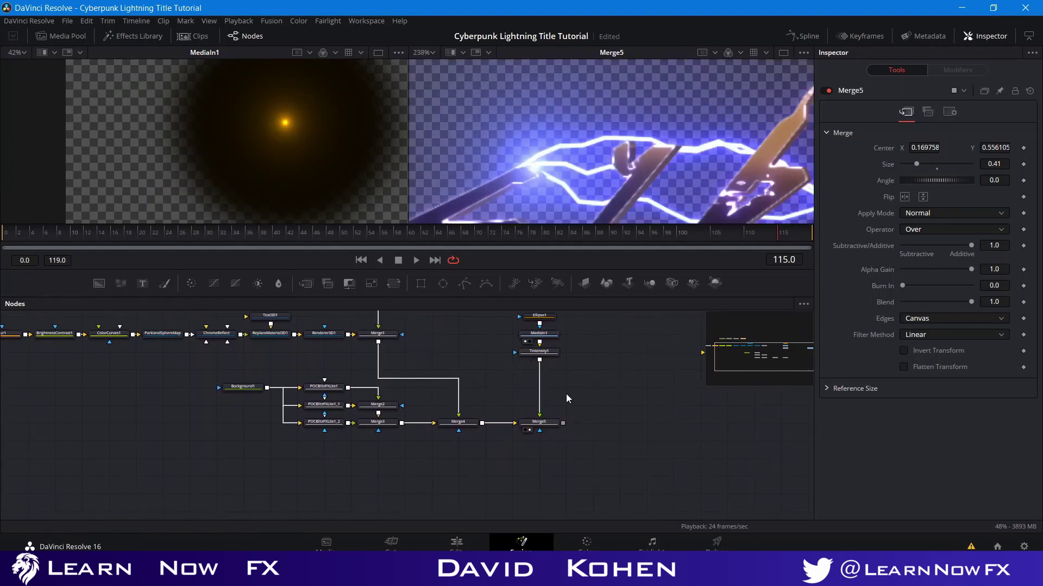
drag(534, 165, 521, 170)
key(ctrl+f)
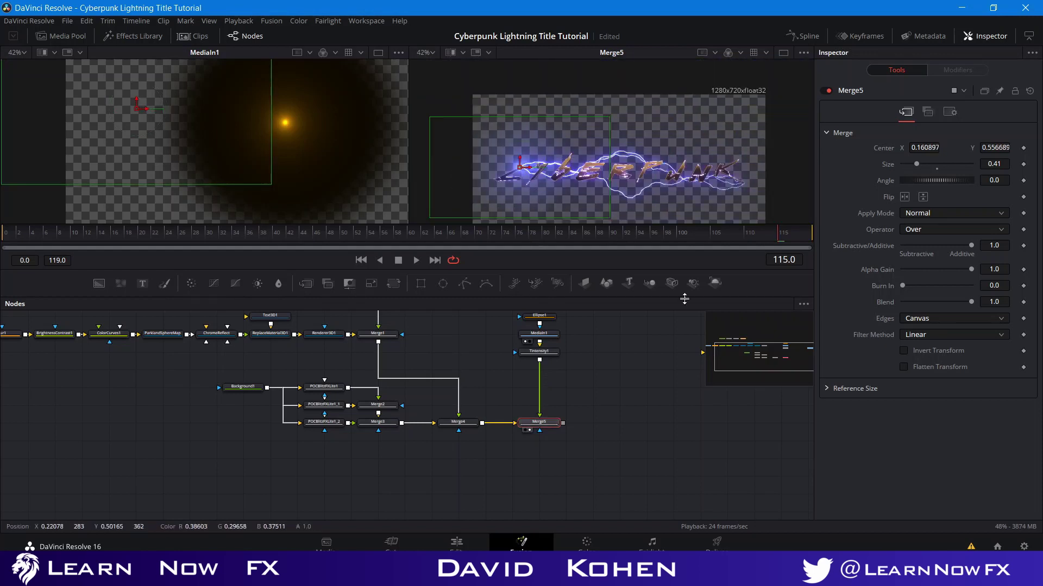
click(626, 391)
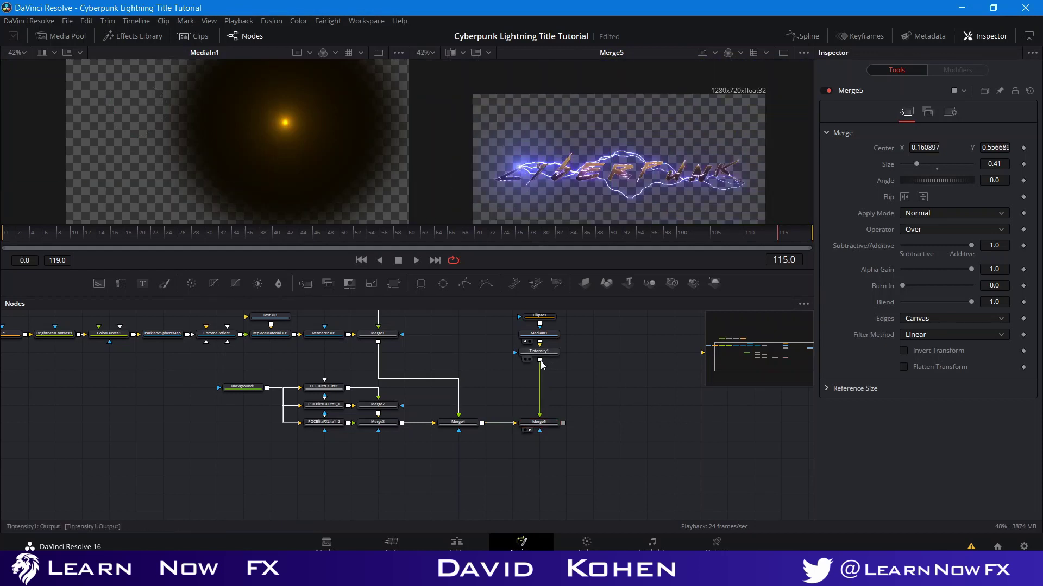
- Merge the Tintensity1 light again over Merge5 and center it on the lightning's end beyond the letter K, about X 0.930, Y 0.458
drag(539, 360, 567, 427)
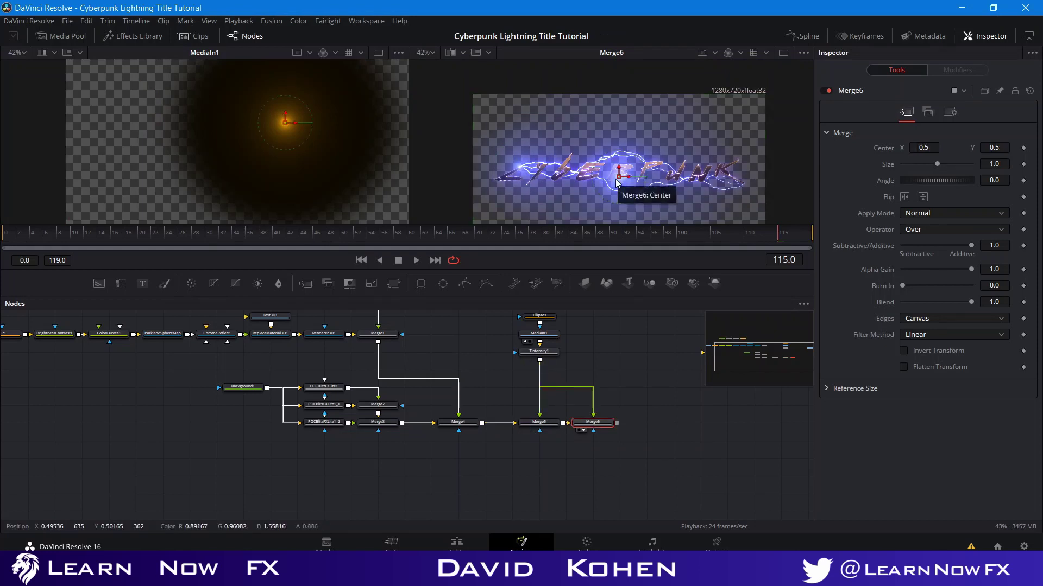
scroll(617, 182, up, 5)
drag(630, 172, 650, 193)
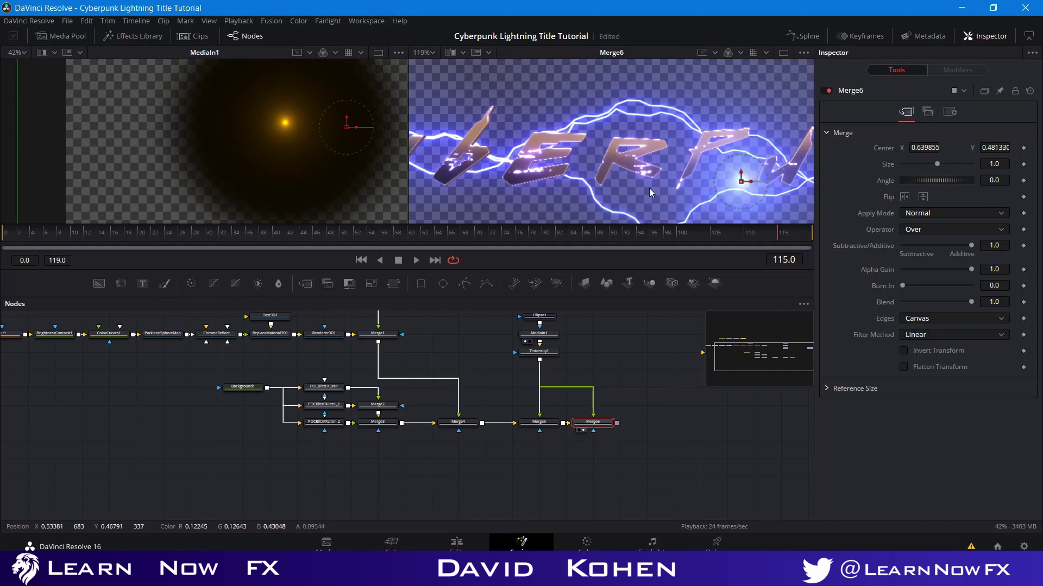
scroll(650, 192, down, 3)
drag(570, 158, 759, 170)
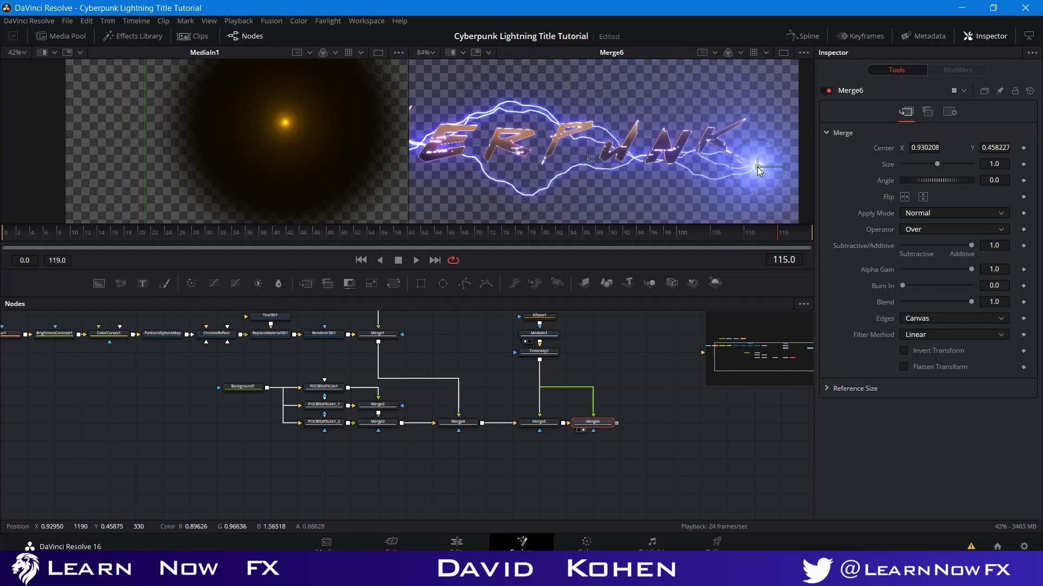
- Set the Merge6 light's size to 0.67 and save the project
click(932, 164)
right_click(933, 163)
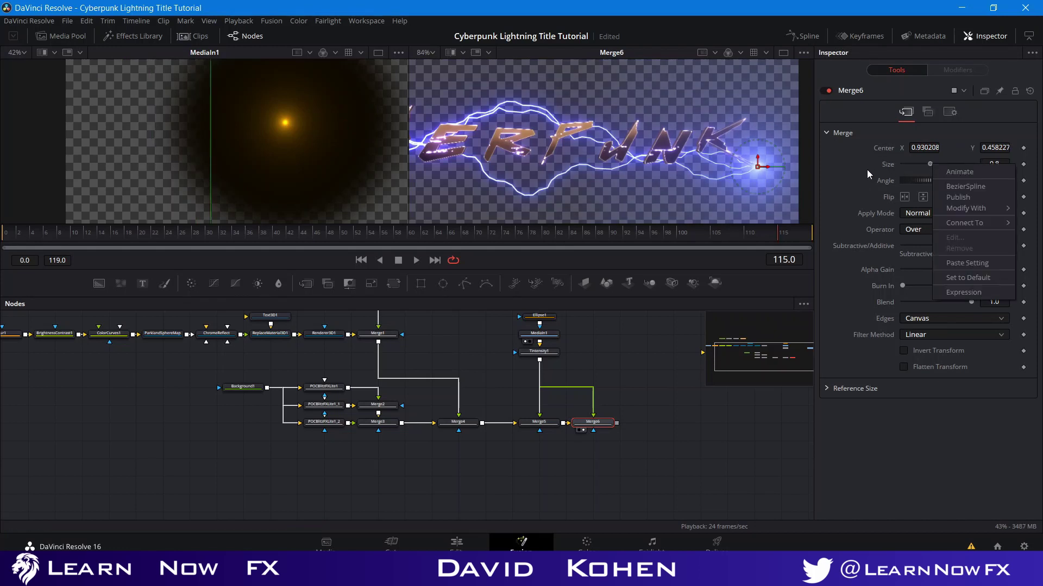
click(967, 278)
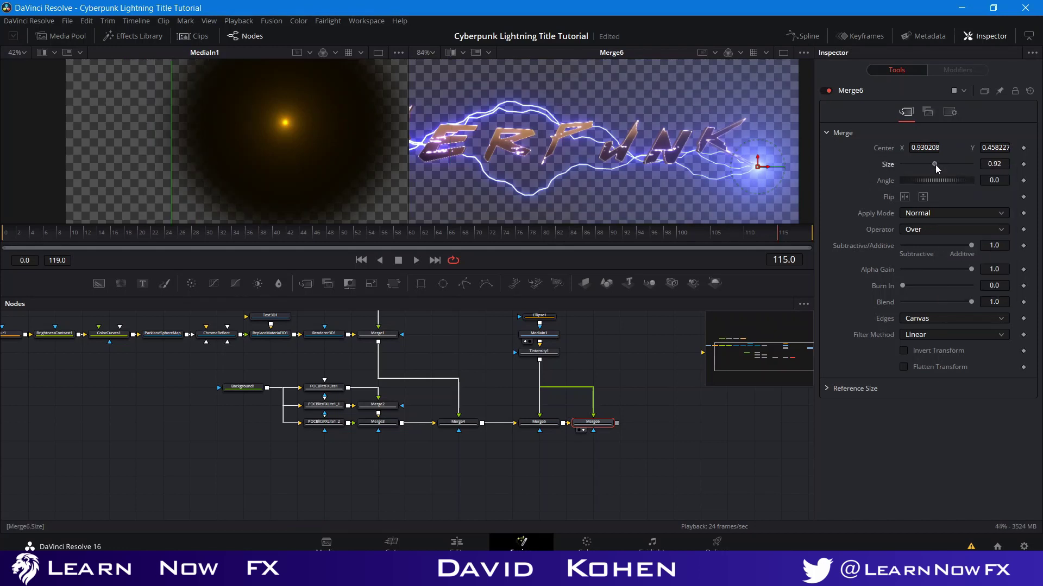
drag(935, 165, 928, 169)
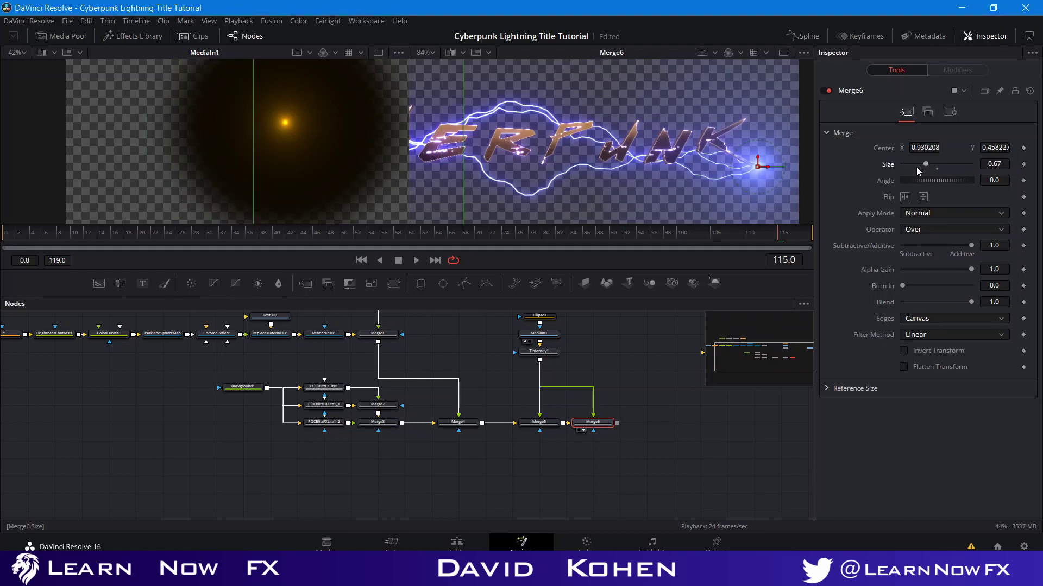
scroll(756, 163, down, 2)
click(685, 401)
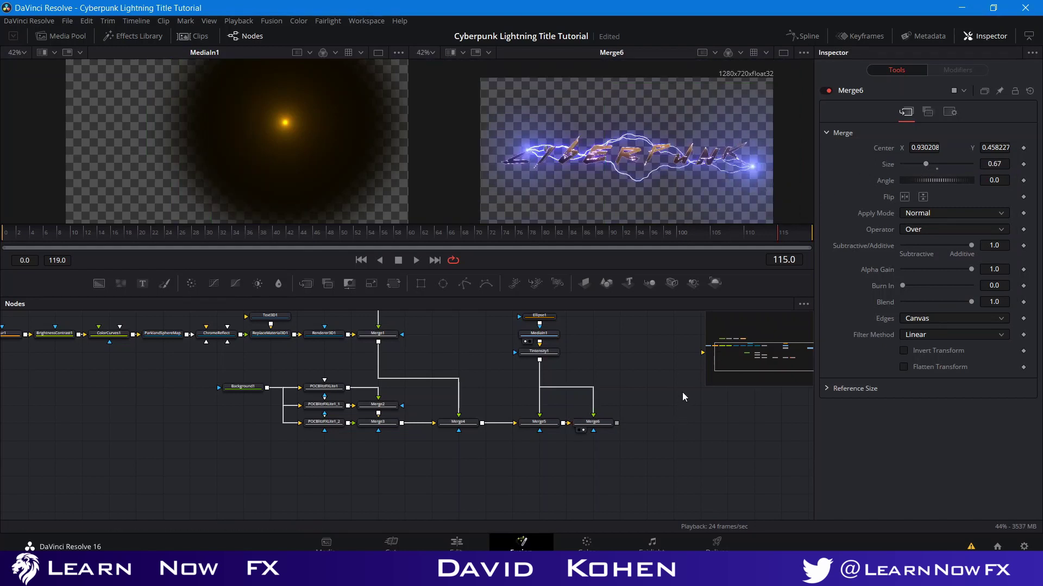
drag(603, 167, 619, 152)
key(ctrl+s)
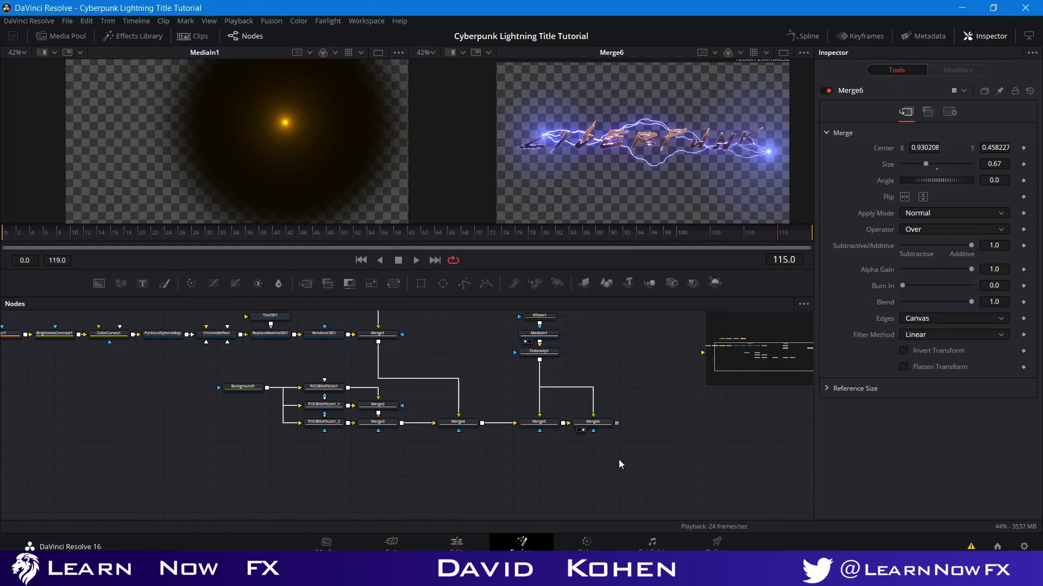
- Add a Transform node after Merge6 and display its output in the second viewer
click(596, 426)
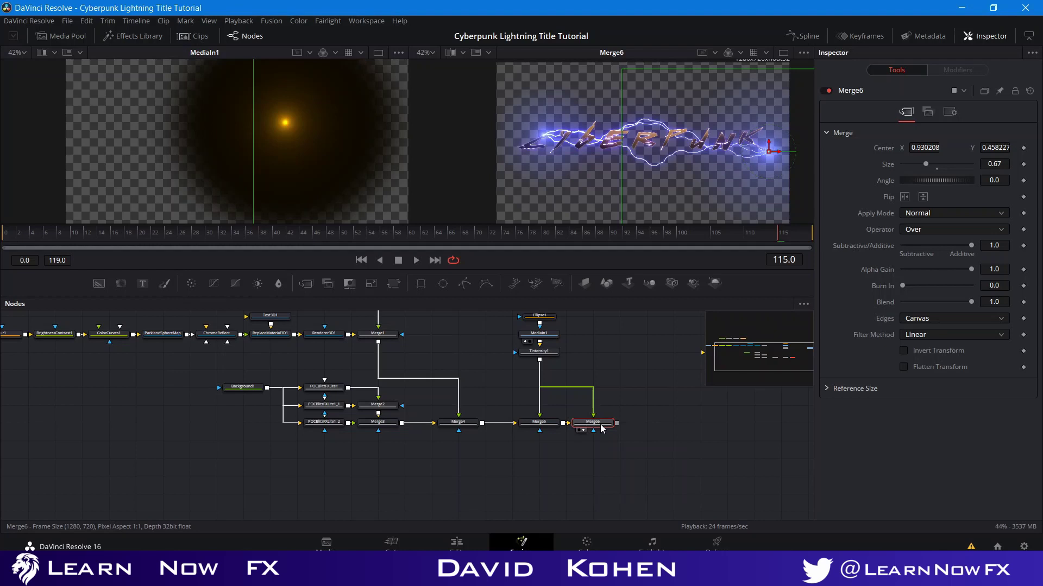
click(403, 280)
drag(593, 434, 586, 463)
click(584, 466)
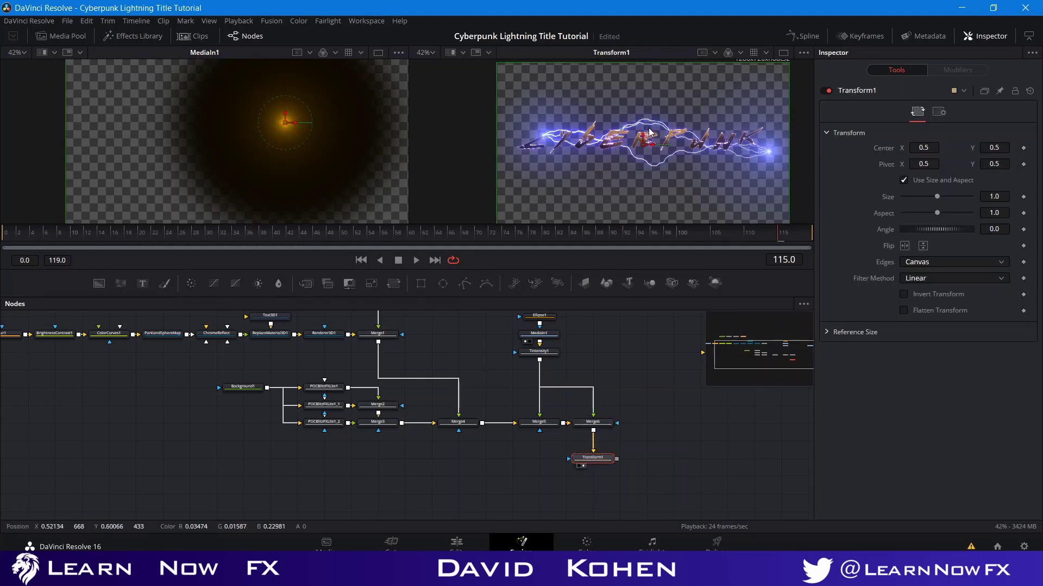
- Raise the whole title with Transform1 to Center Y about 0.688 and place the node directly below Merge6
drag(642, 139, 654, 108)
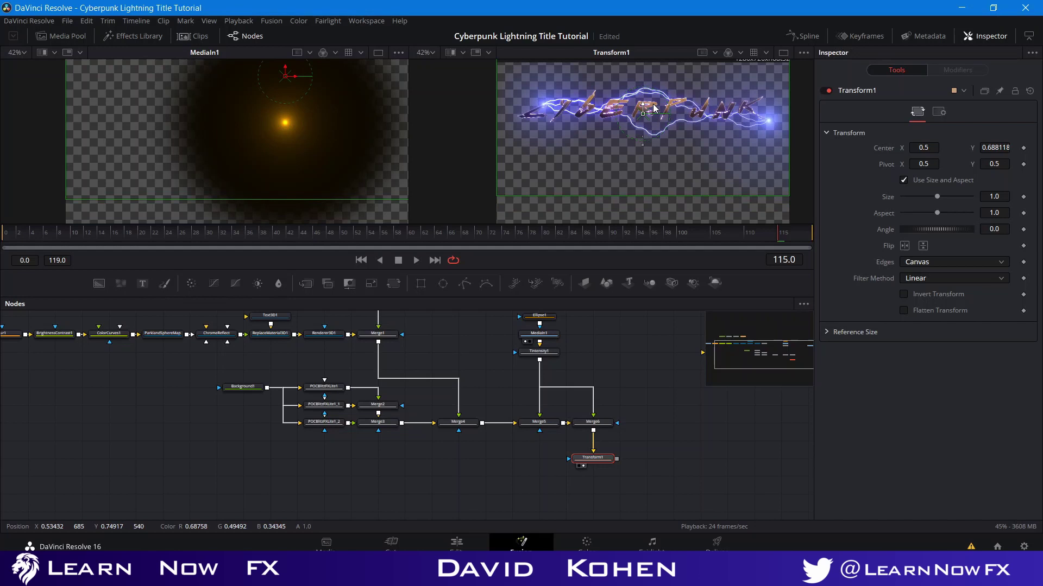
click(652, 359)
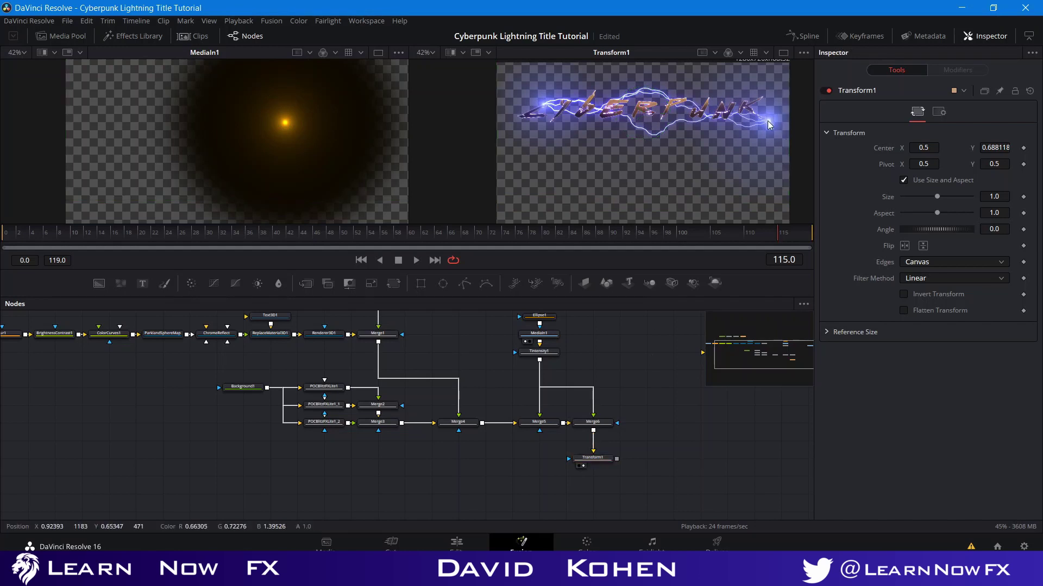
drag(645, 392, 553, 347)
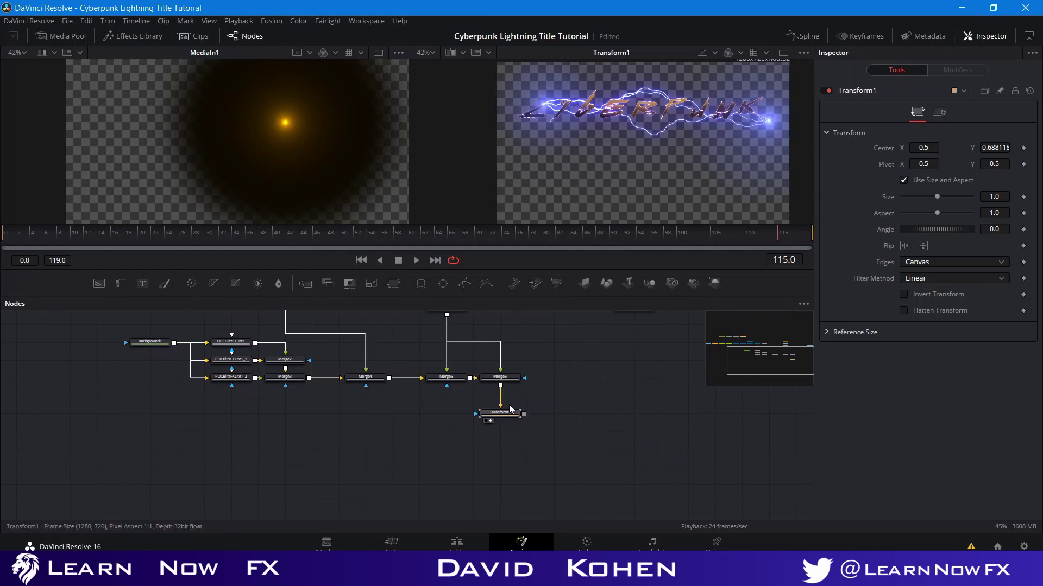
drag(510, 416, 510, 398)
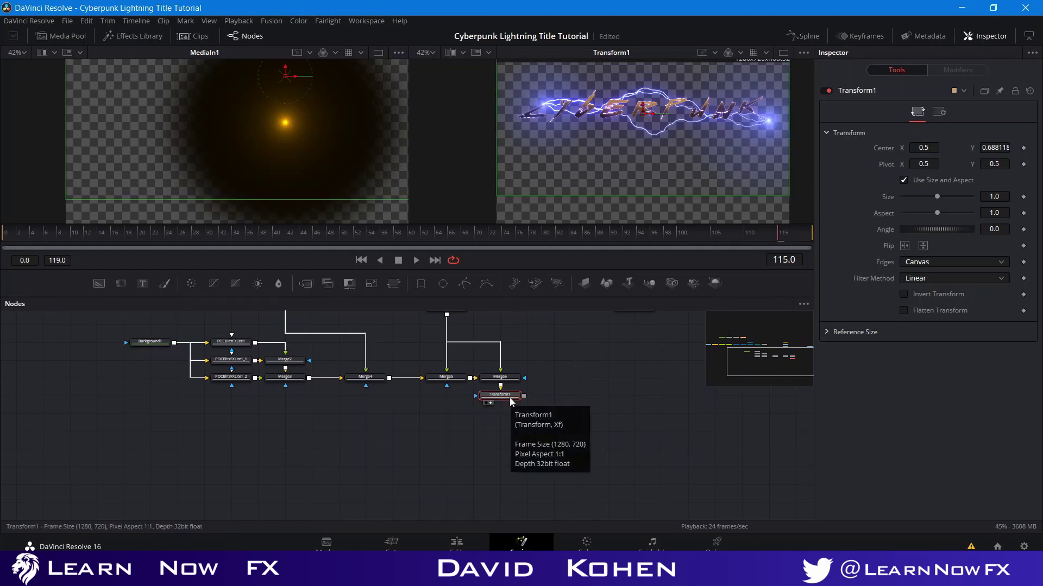
click(595, 373)
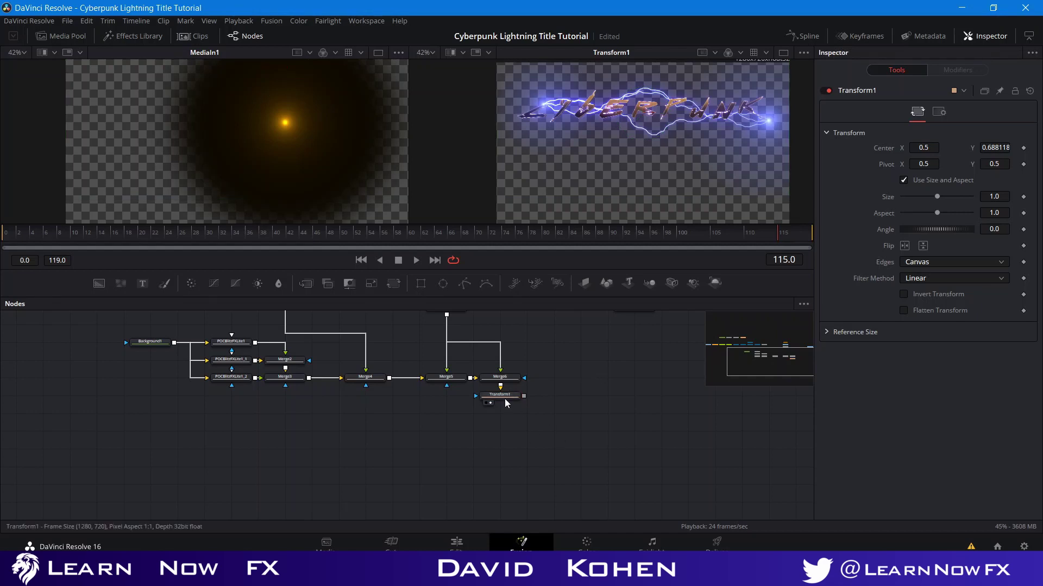
- Add a second Transform node after Transform1, show it in the second viewer and flip the title vertically
drag(396, 287, 496, 417)
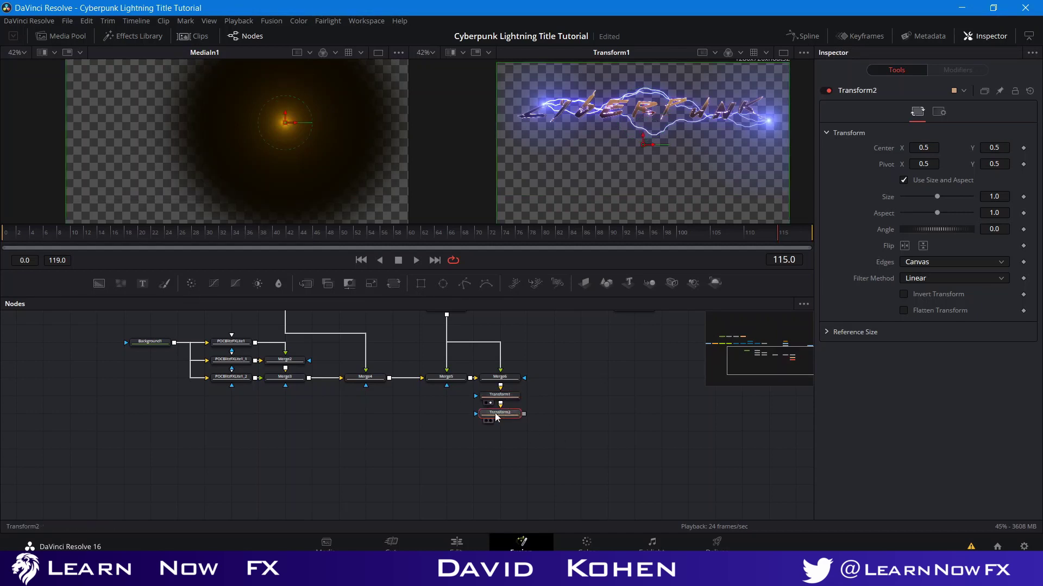
click(490, 421)
click(922, 246)
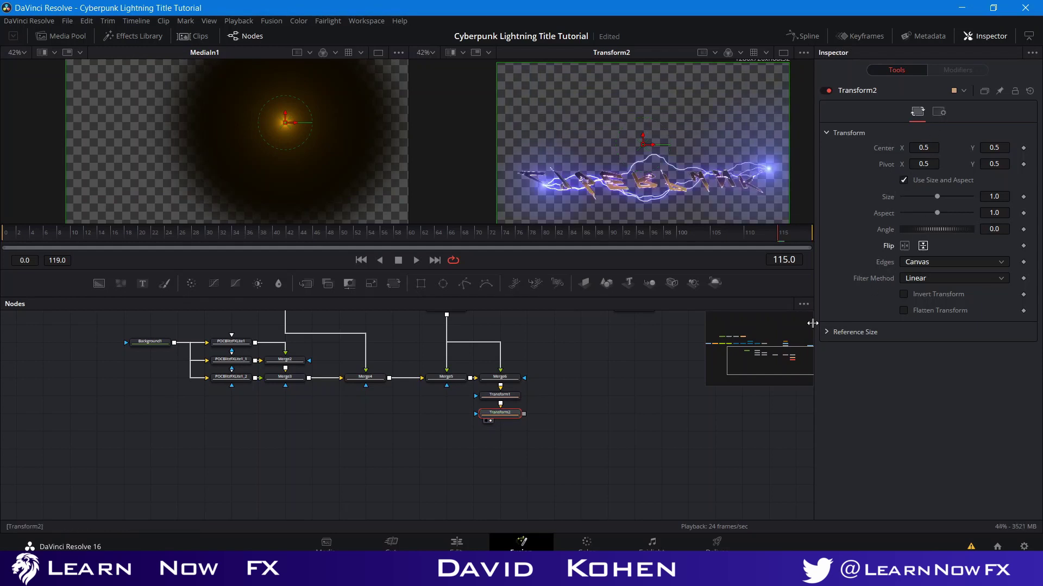
click(592, 415)
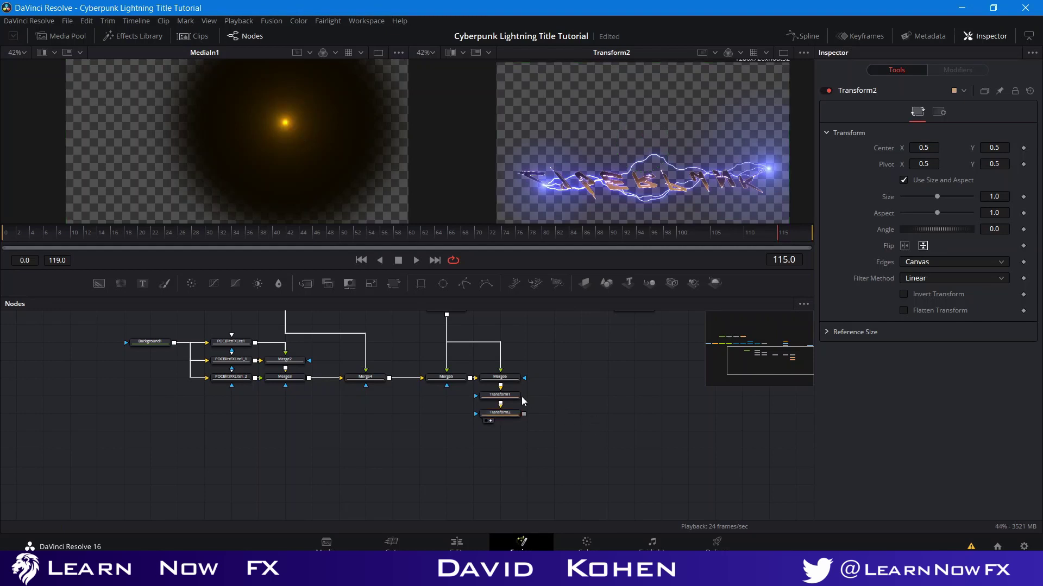
- Merge the flipped Transform2 over Transform1 in the second viewer and lower the reflection to Center Y about 0.450
mouse_move(523, 415)
mouse_down()
mouse_move(501, 405)
mouse_move(524, 413)
mouse_up()
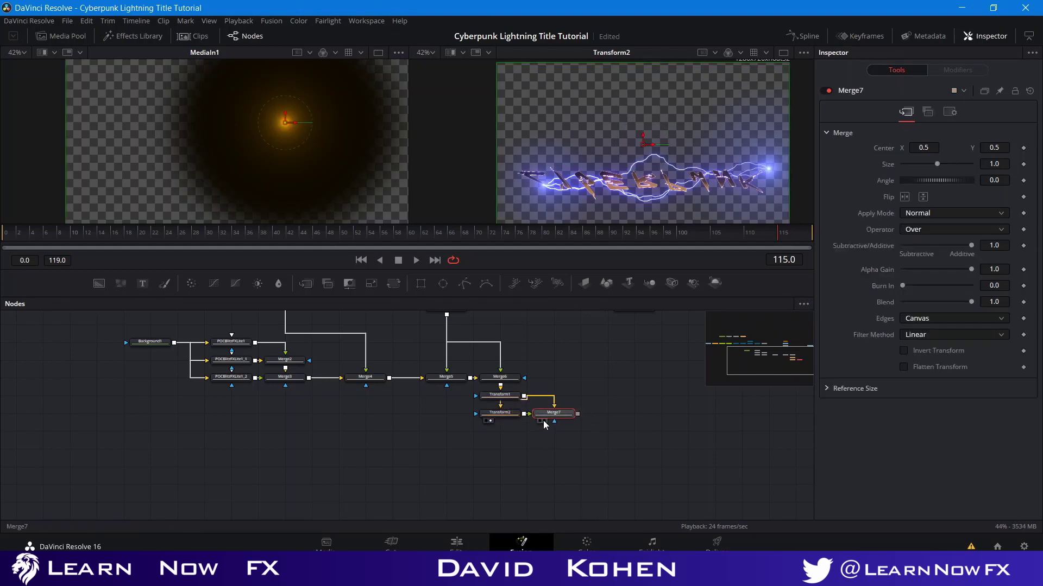
click(543, 420)
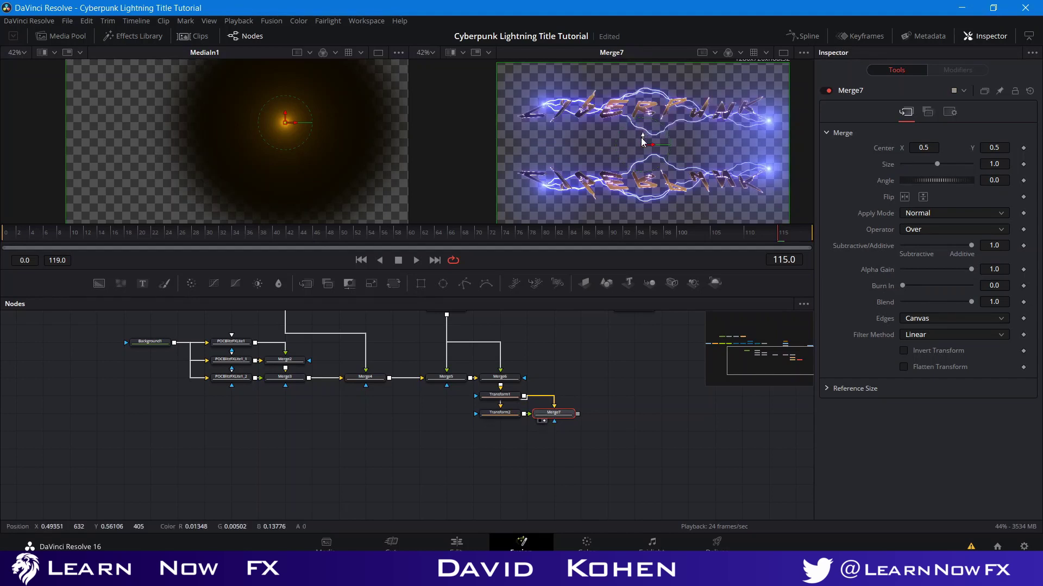
mouse_move(641, 140)
mouse_down()
mouse_move(642, 148)
mouse_move(644, 122)
mouse_up()
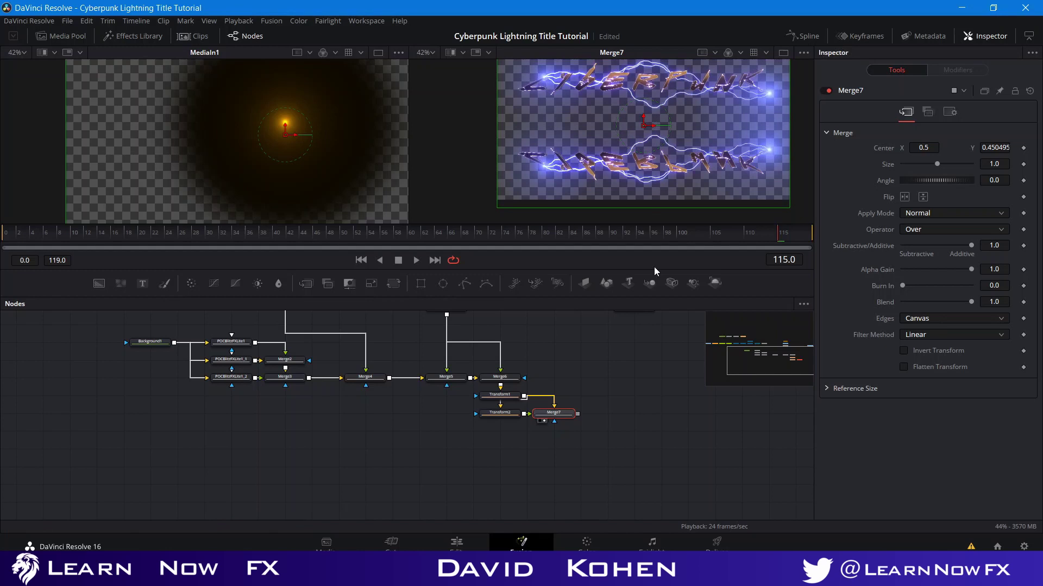
click(651, 378)
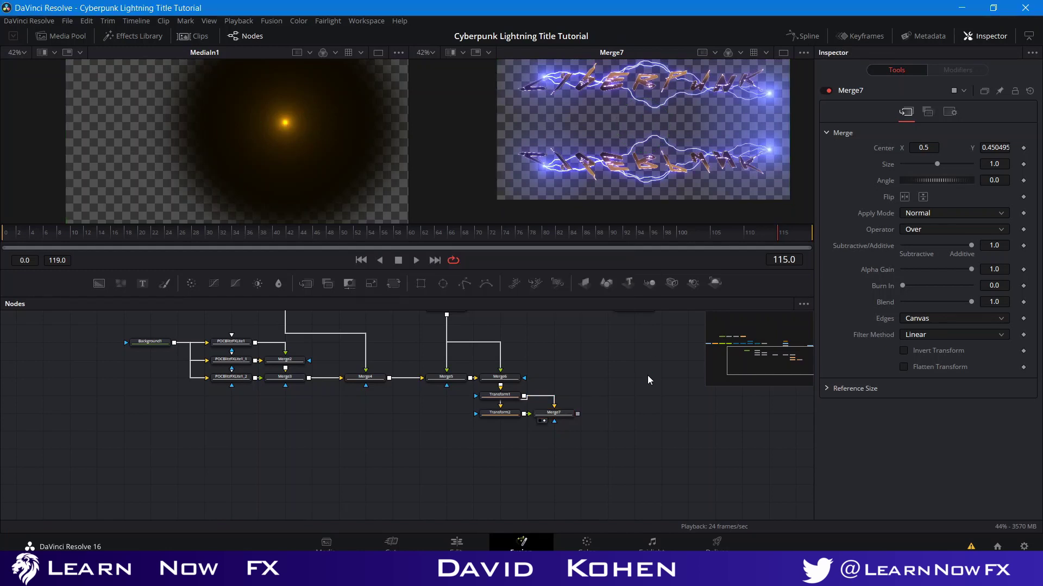
- Bring the Floor_Texture image from File Explorer's Cyberpunk folder into the node graph below the lightning nodes
drag(647, 376, 598, 410)
scroll(601, 174, down, 2)
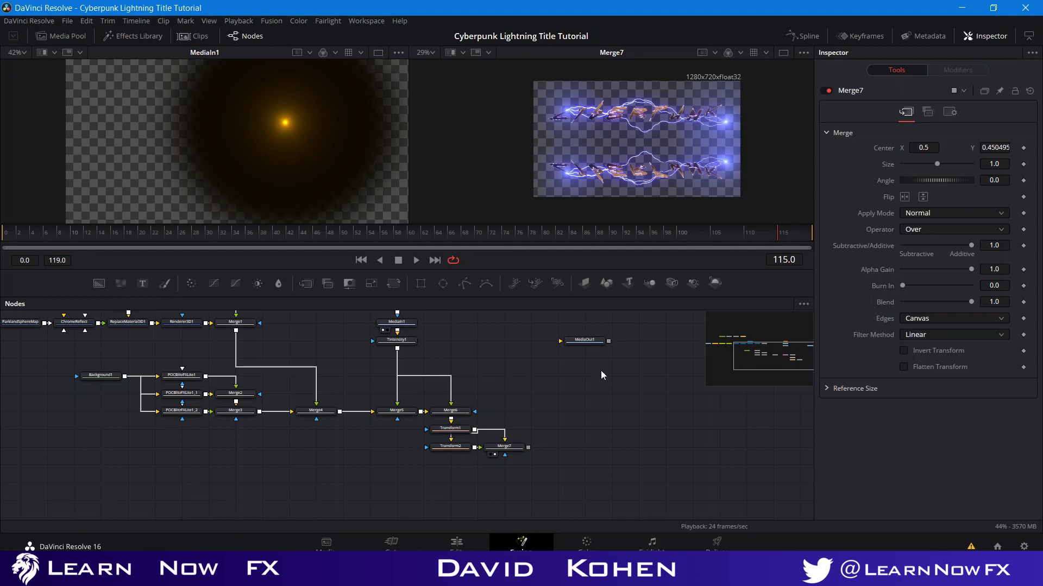
key(alt+Tab)
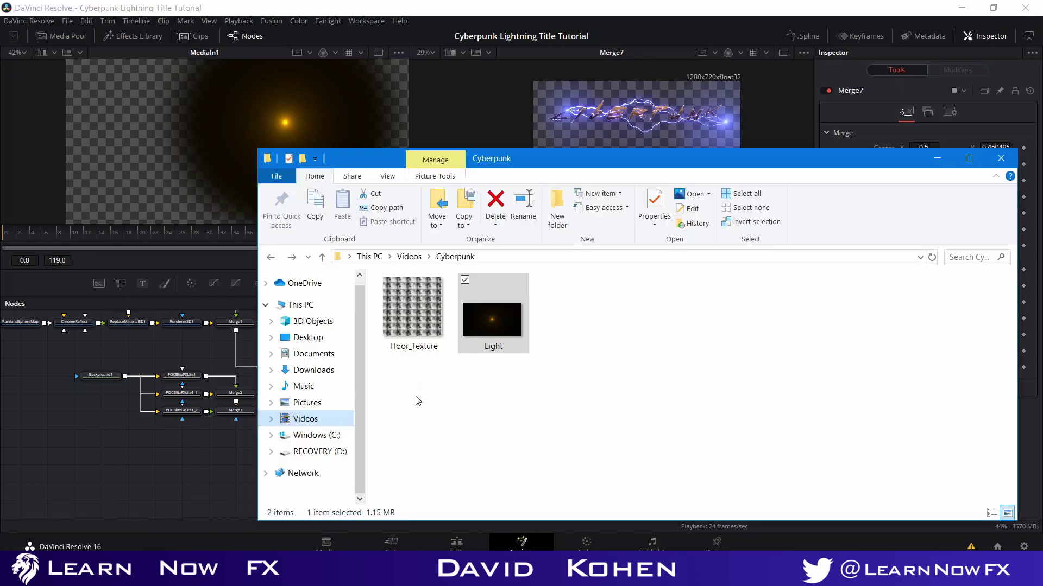
drag(431, 326, 198, 460)
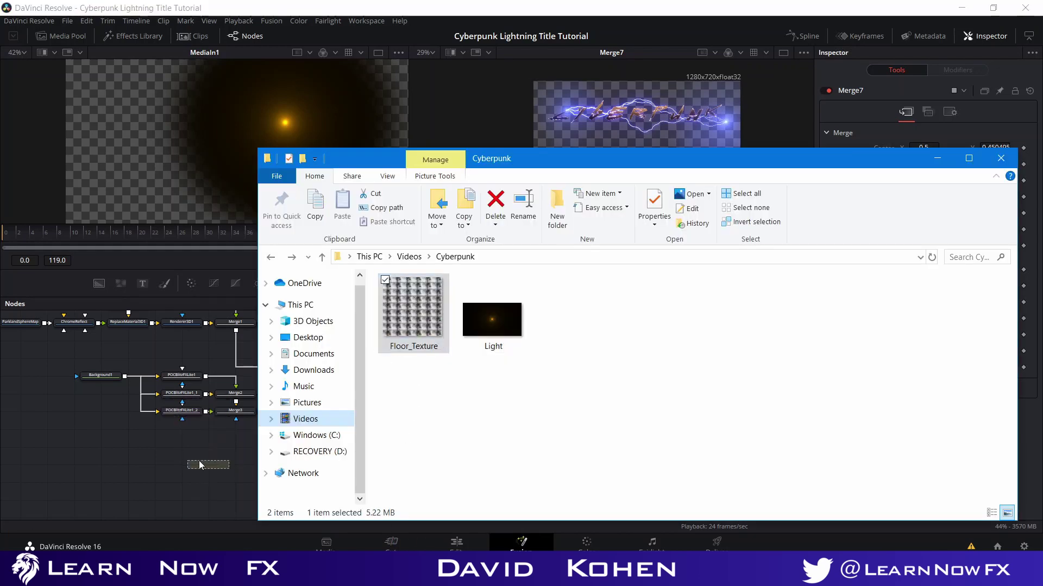
click(240, 497)
drag(363, 485, 425, 441)
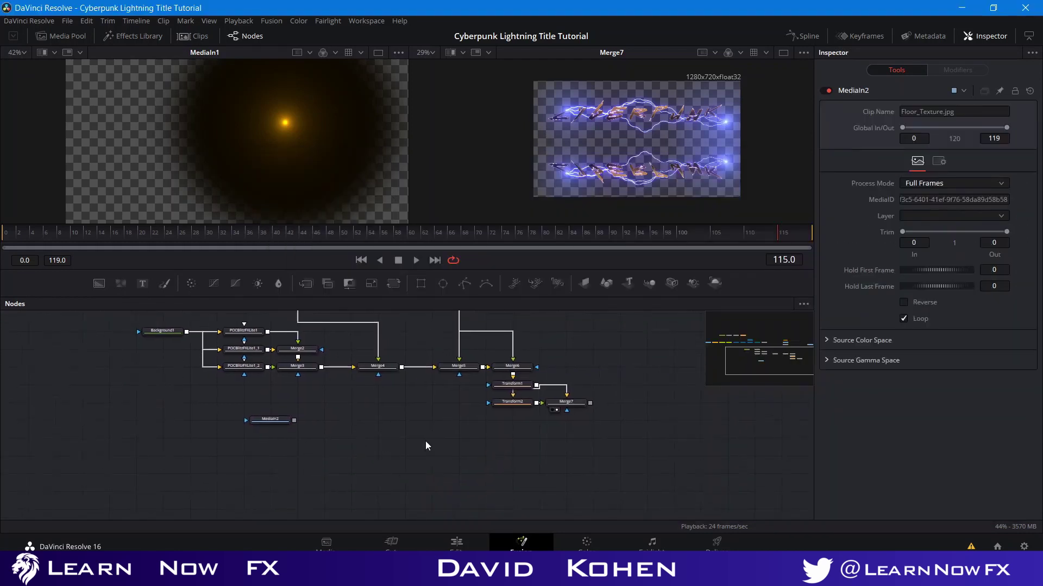
- Rearrange the reflection nodes, placing Transform2 beside MediaIn2 and moving Merge7 well clear of Transform1
drag(591, 467, 483, 468)
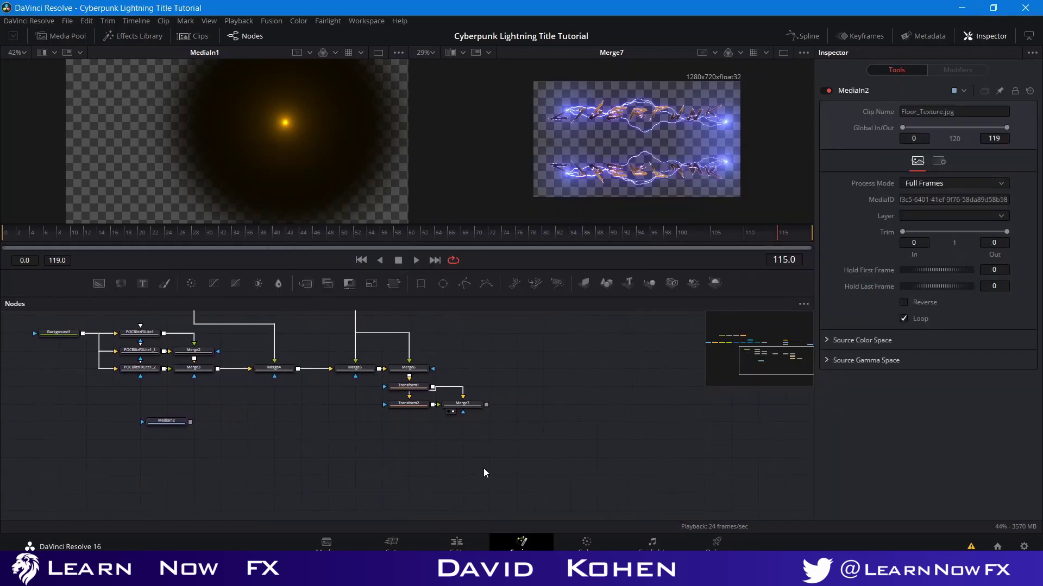
click(471, 412)
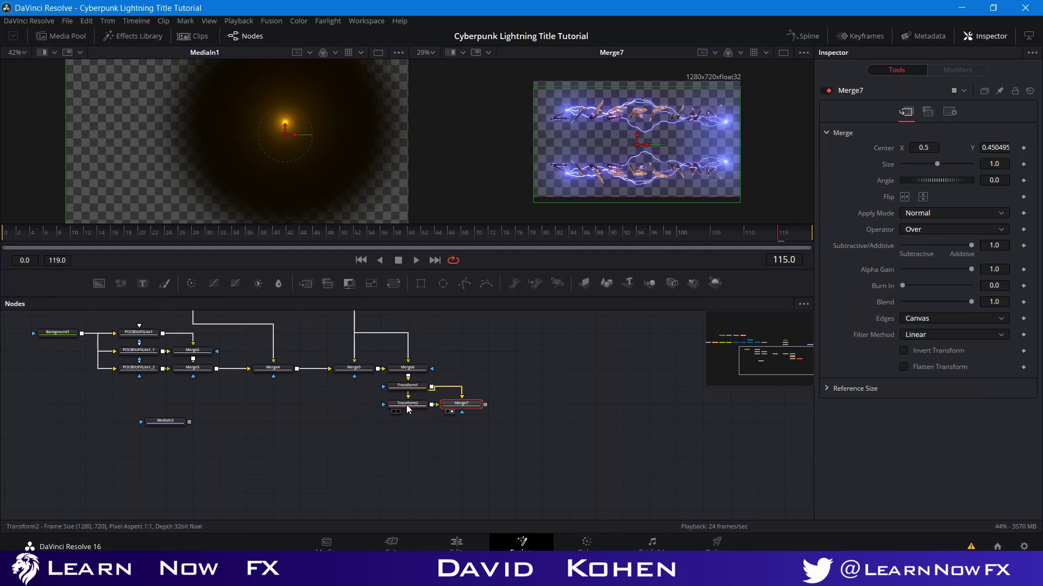
drag(421, 404, 286, 387)
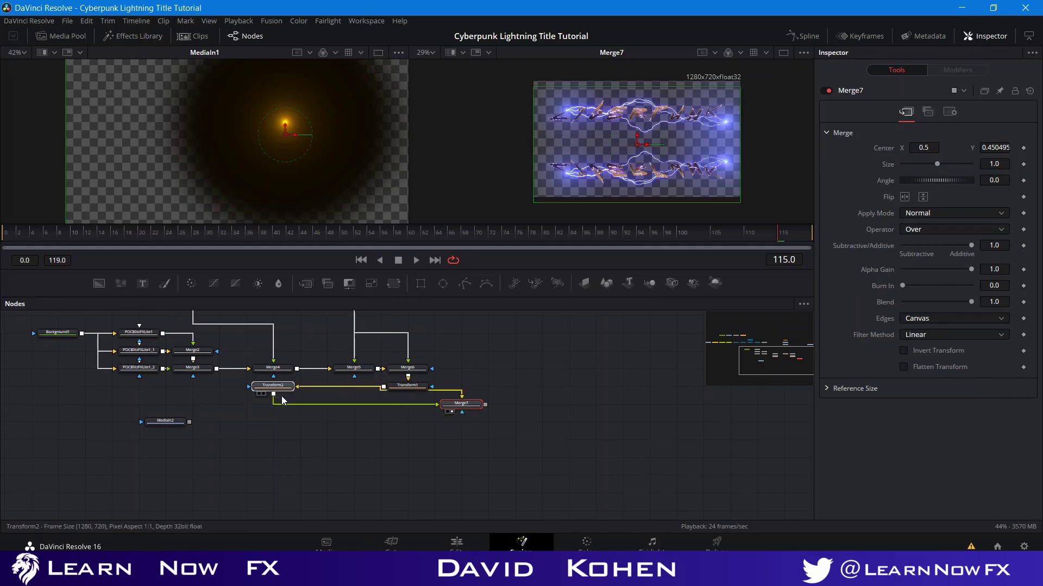
drag(466, 406, 576, 416)
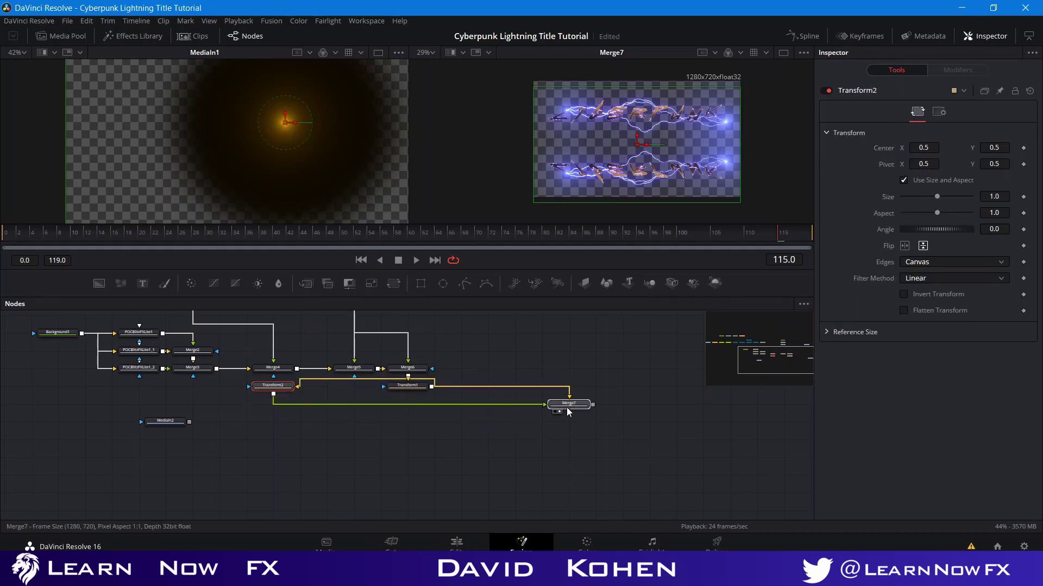
drag(260, 394, 259, 429)
click(259, 427)
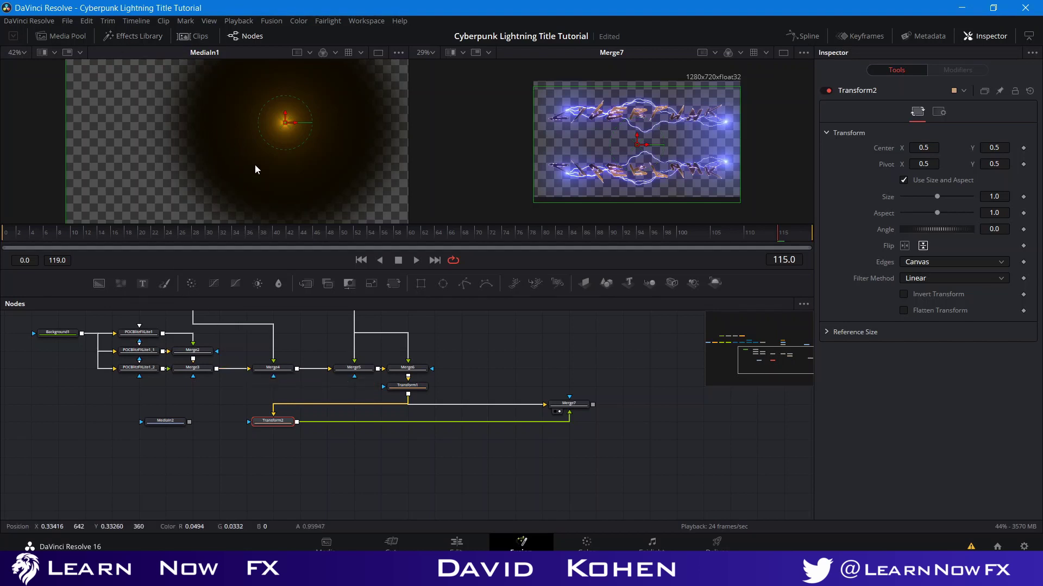
click(554, 339)
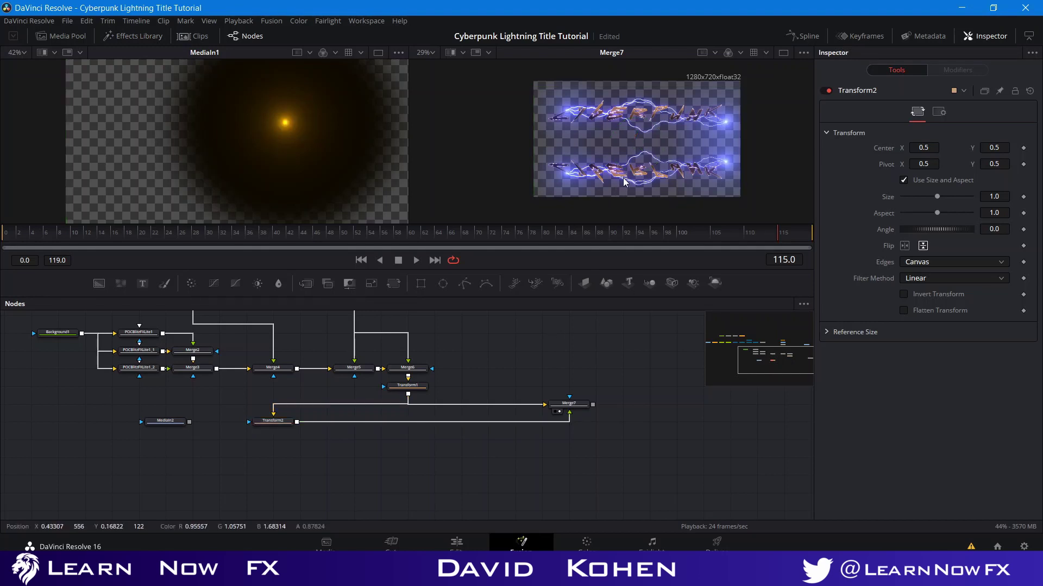
- Insert a Blur node between Transform2 and Merge7 to soften the reflection
scroll(625, 180, up, 3)
scroll(600, 172, up, 3)
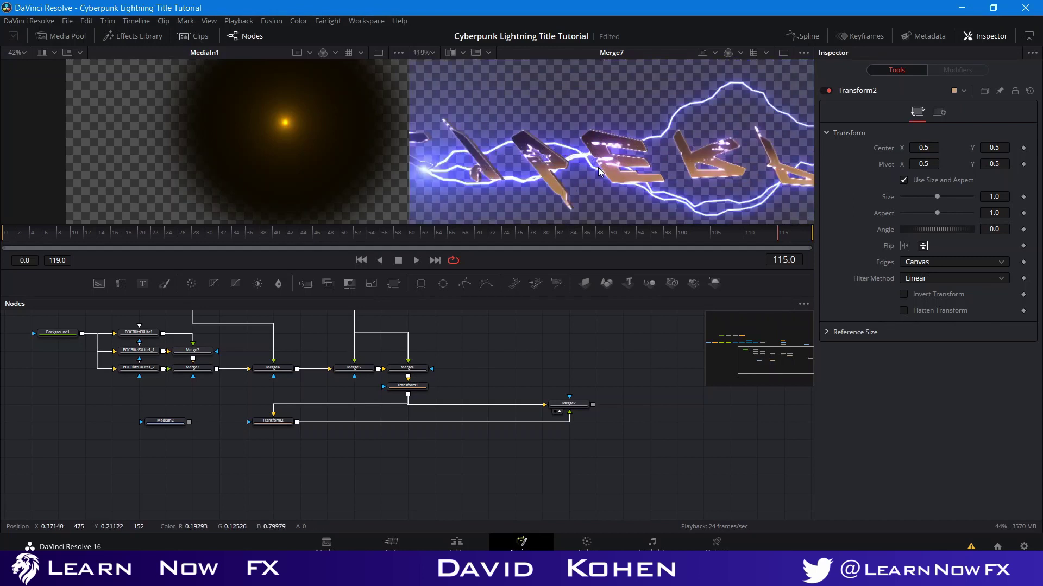
key(ctrl+f)
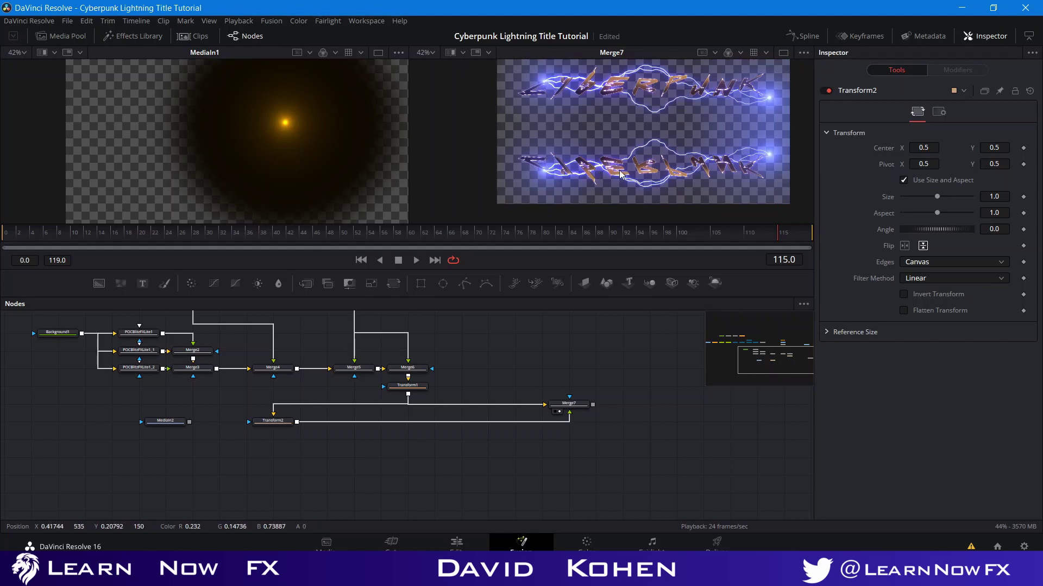
drag(615, 166, 610, 167)
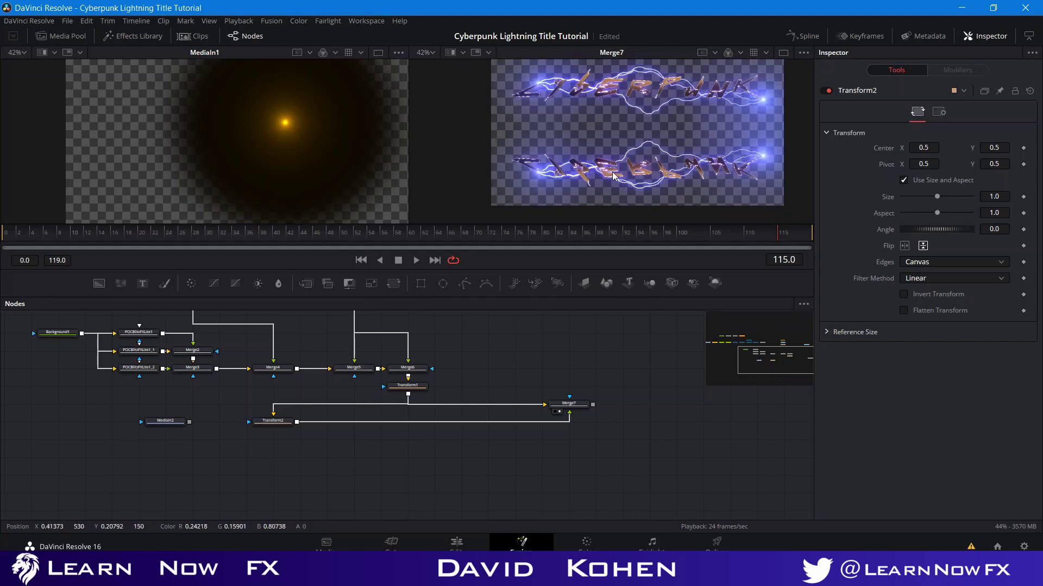
click(282, 422)
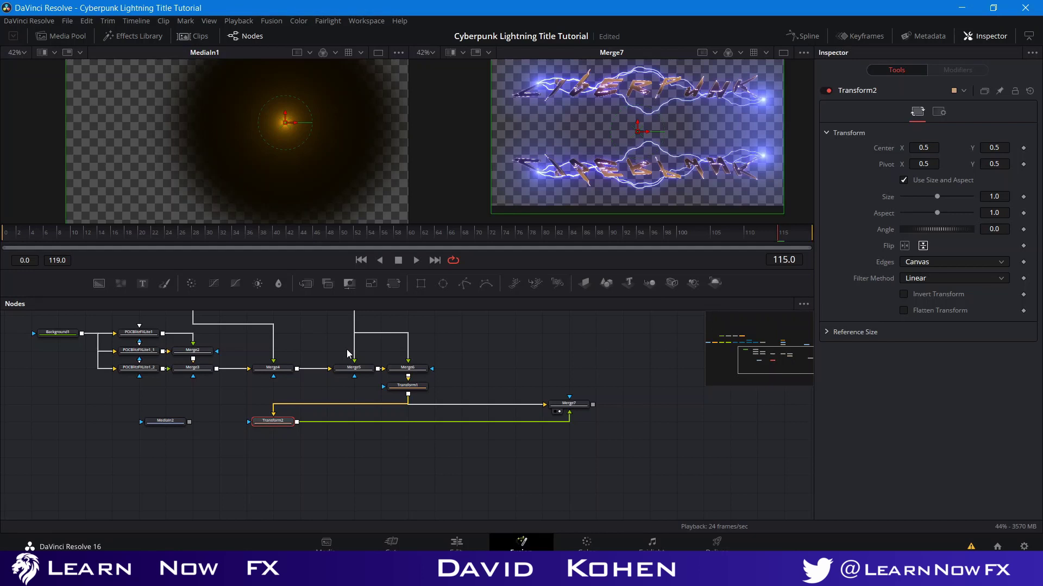
key(shift+space)
text(tnt)
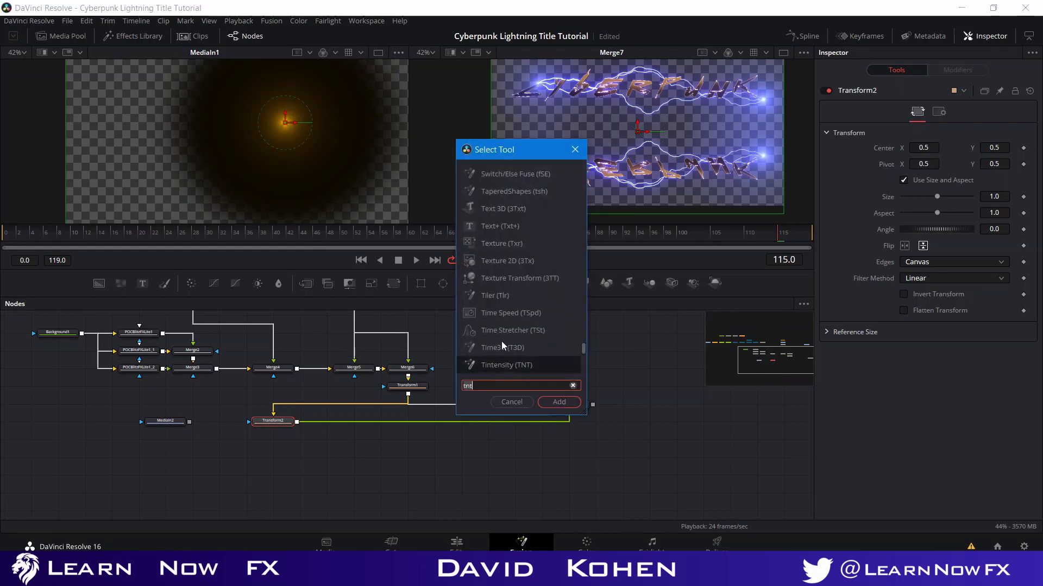
key(BackSpace)
key(BackSpace)
key(BackSpace)
text(blu)
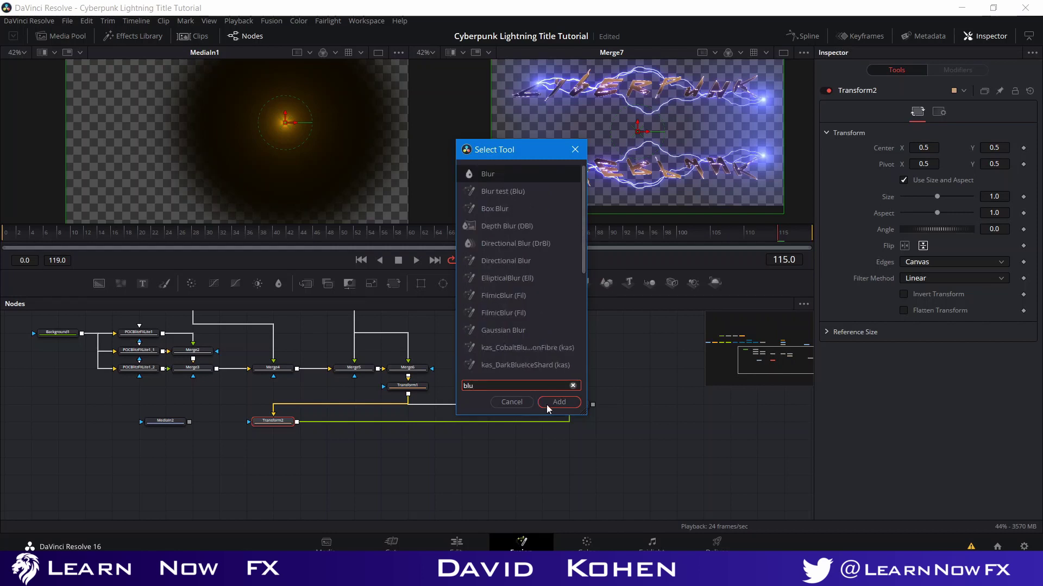
click(558, 406)
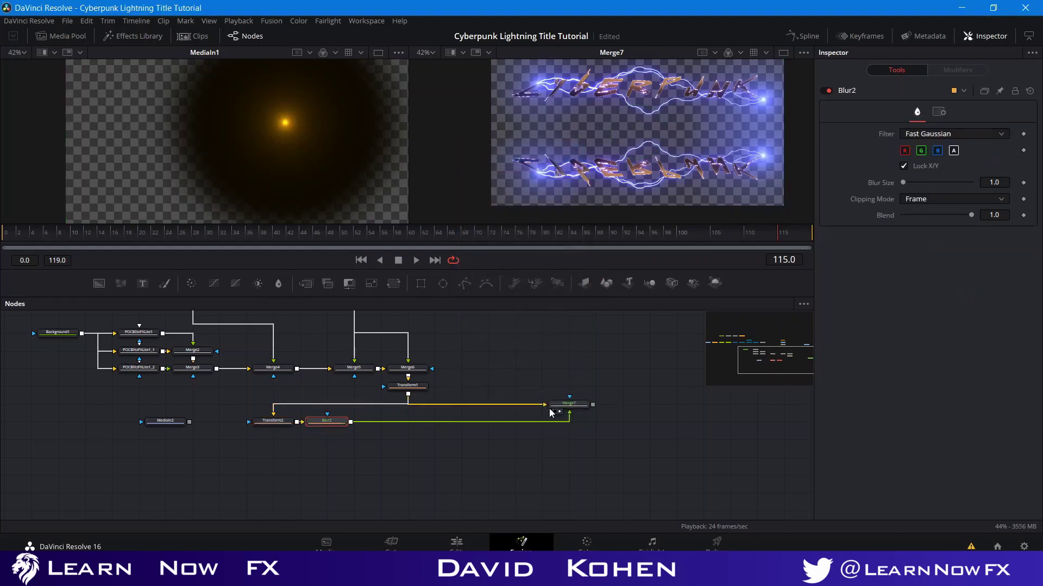
- Show Blur2 in the second viewer, unlock its X/Y sizes, and set X Blur Size to 0.0 and Y Blur Size to 11.8
click(318, 429)
scroll(594, 163, up, 2)
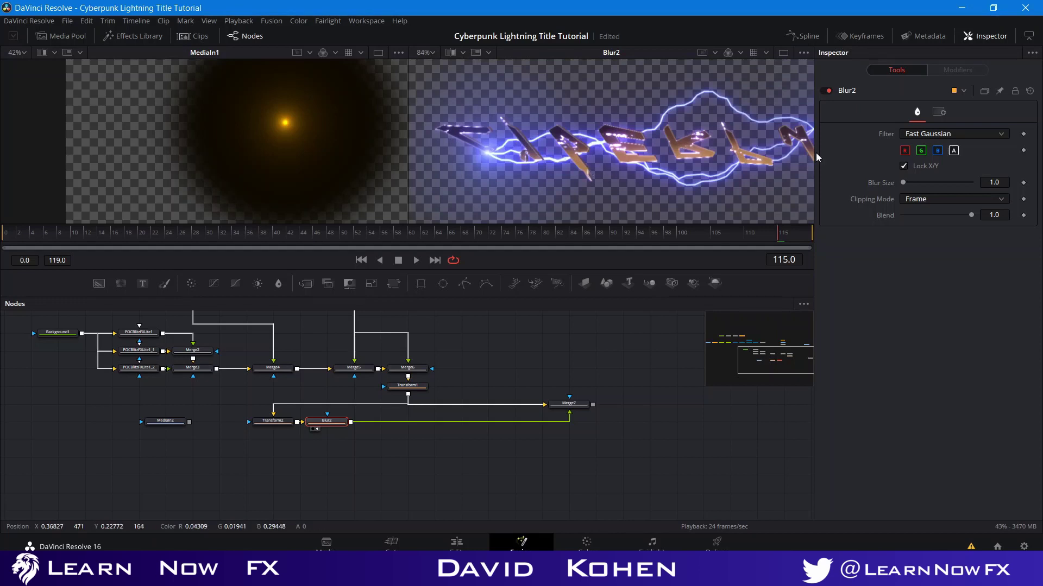
click(904, 165)
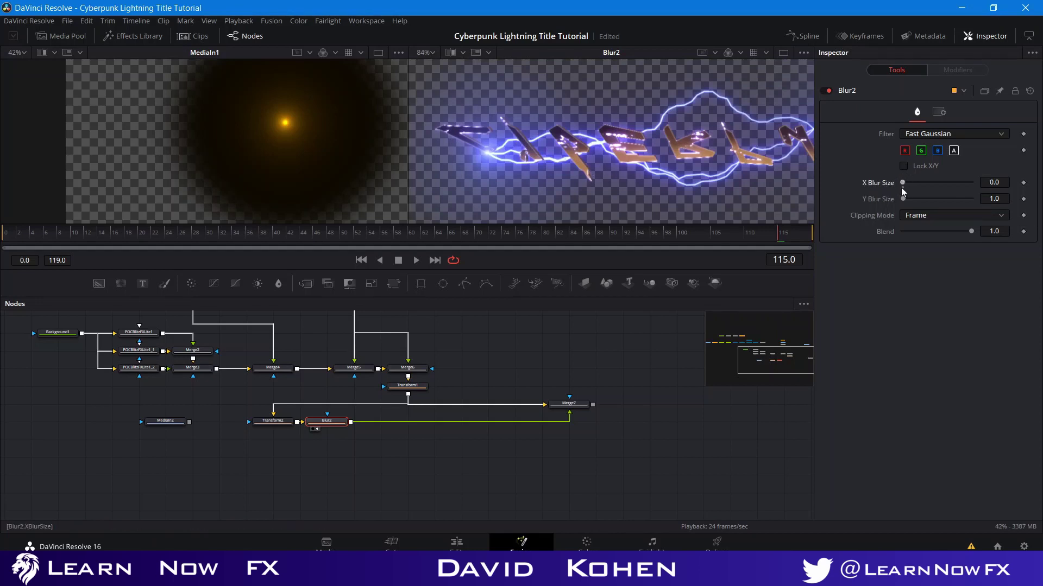
drag(904, 197, 911, 197)
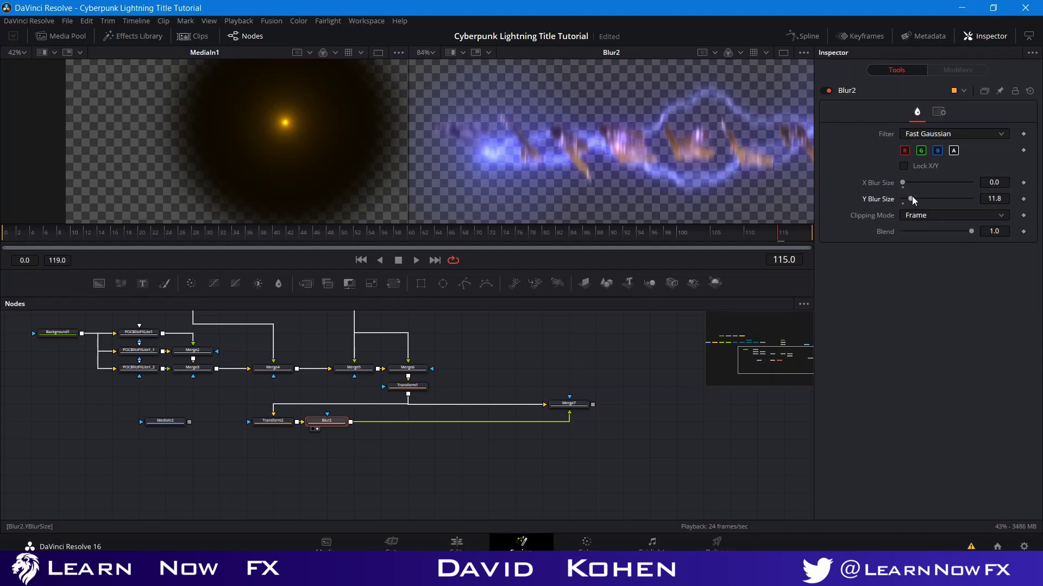
- Show Merge7 in the second viewer with the Checker Underlay turned off to examine the blurred reflection
click(560, 412)
scroll(575, 188, down, 5)
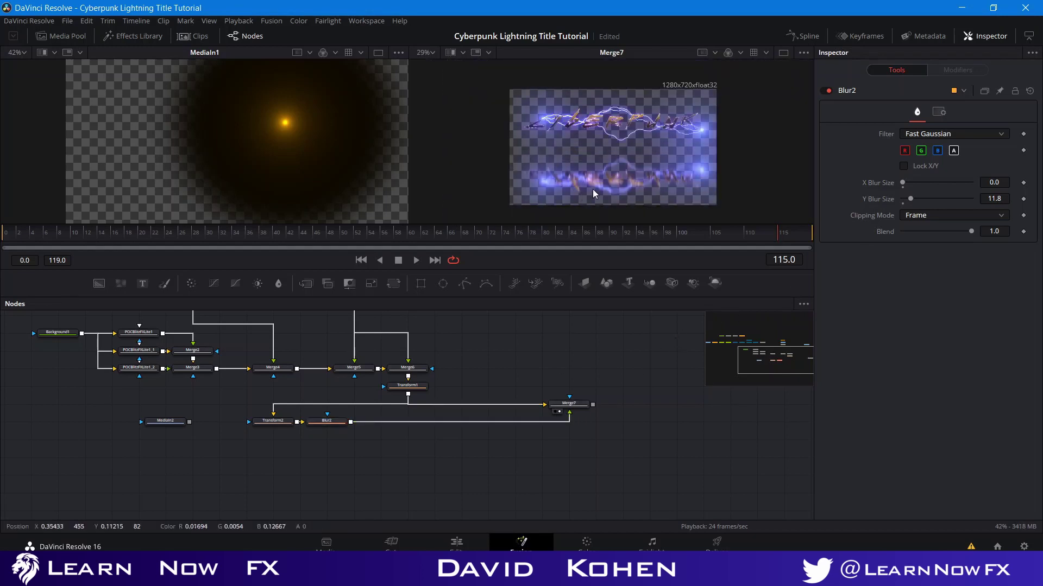
right_click(583, 183)
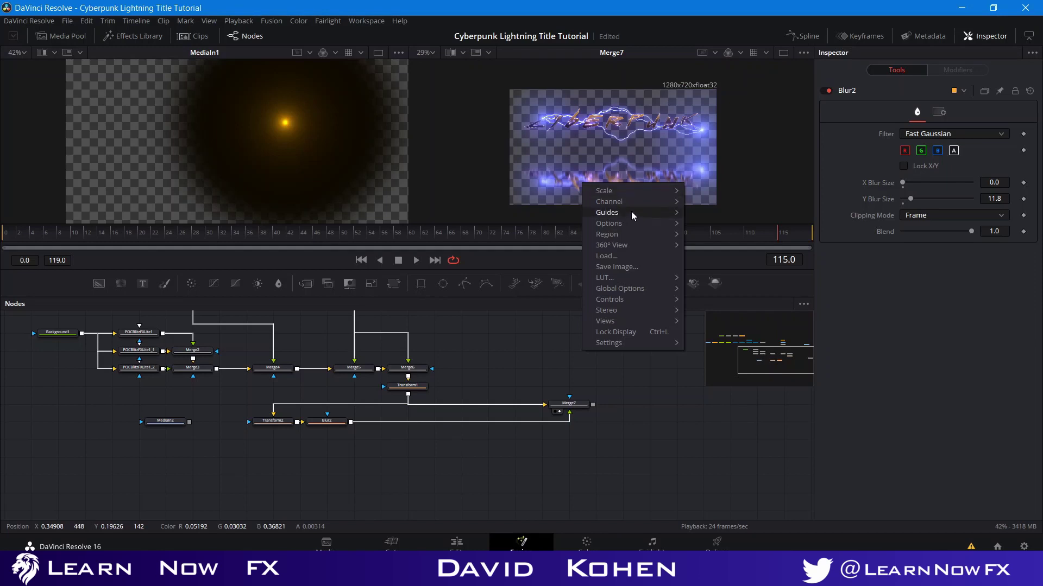
mouse_move(626, 225)
click(690, 227)
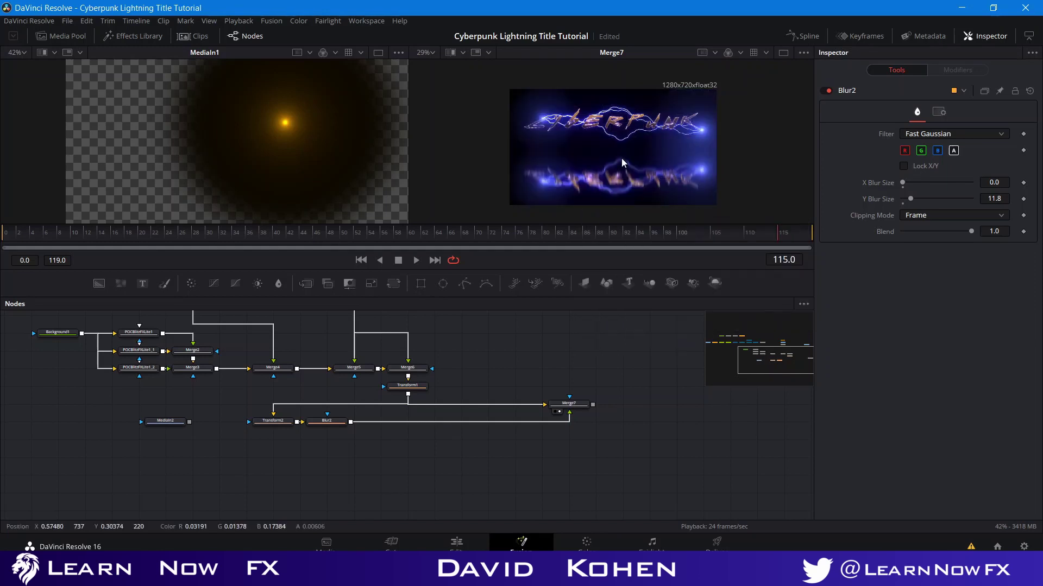
scroll(620, 155, up, 2)
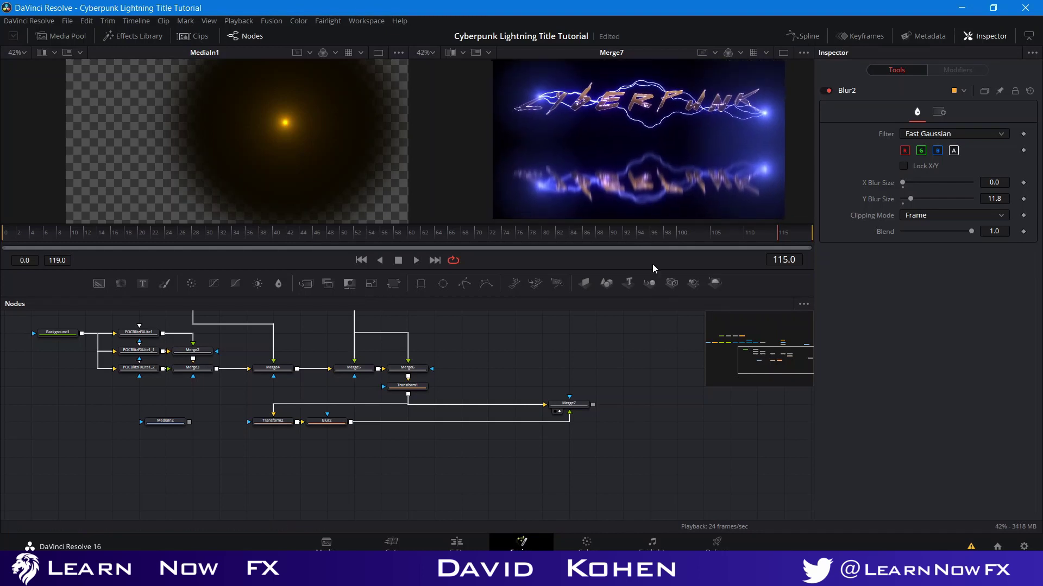
- Move the Floor_Texture node MediaIn2 well below Transform1 and show the whole image in the second viewer
drag(654, 410, 379, 467)
drag(184, 405, 453, 476)
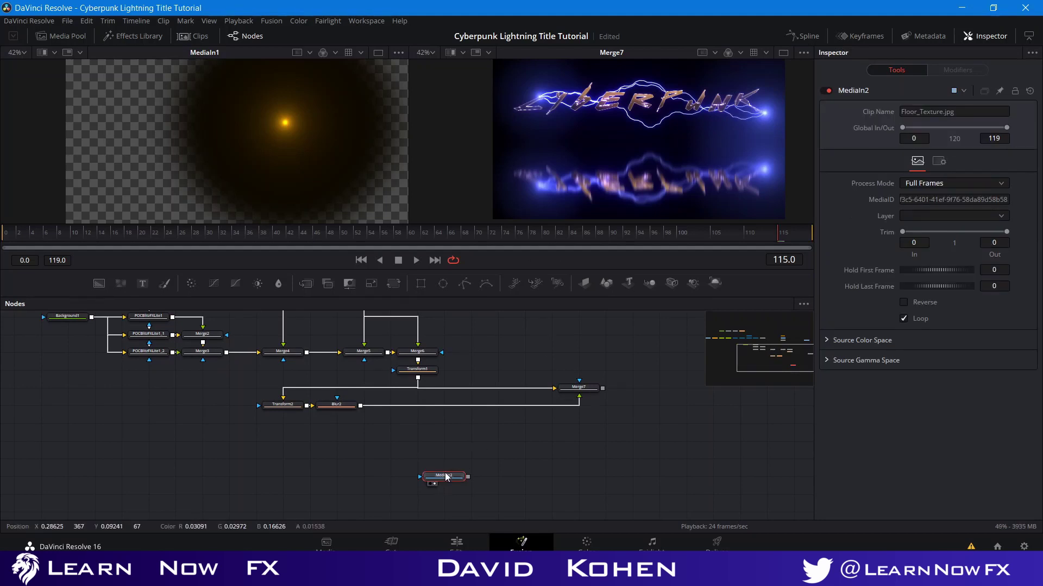
key(2)
scroll(652, 136, down, 2)
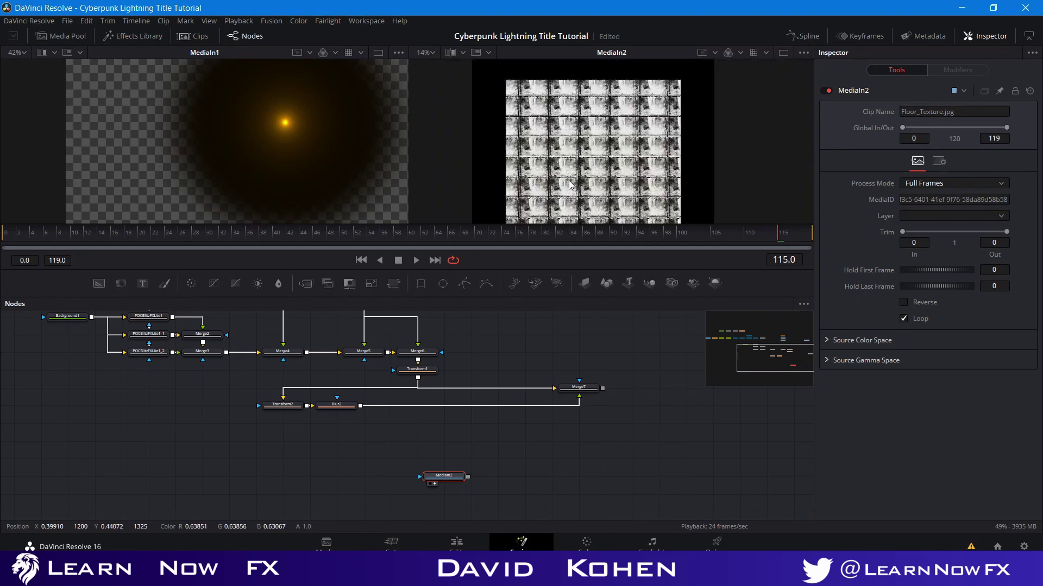
scroll(678, 107, down, 2)
drag(623, 160, 648, 143)
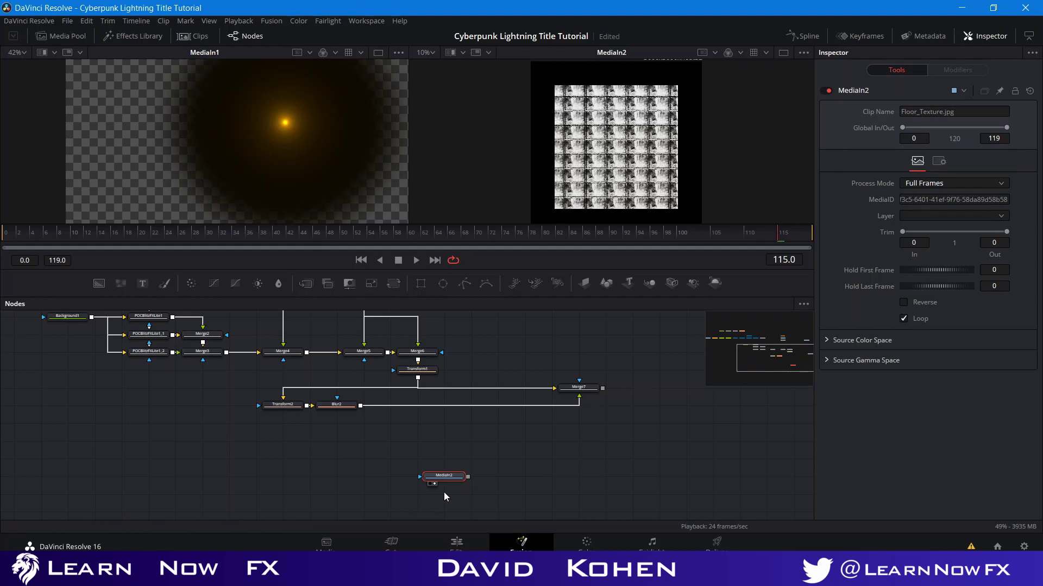
drag(442, 476, 415, 477)
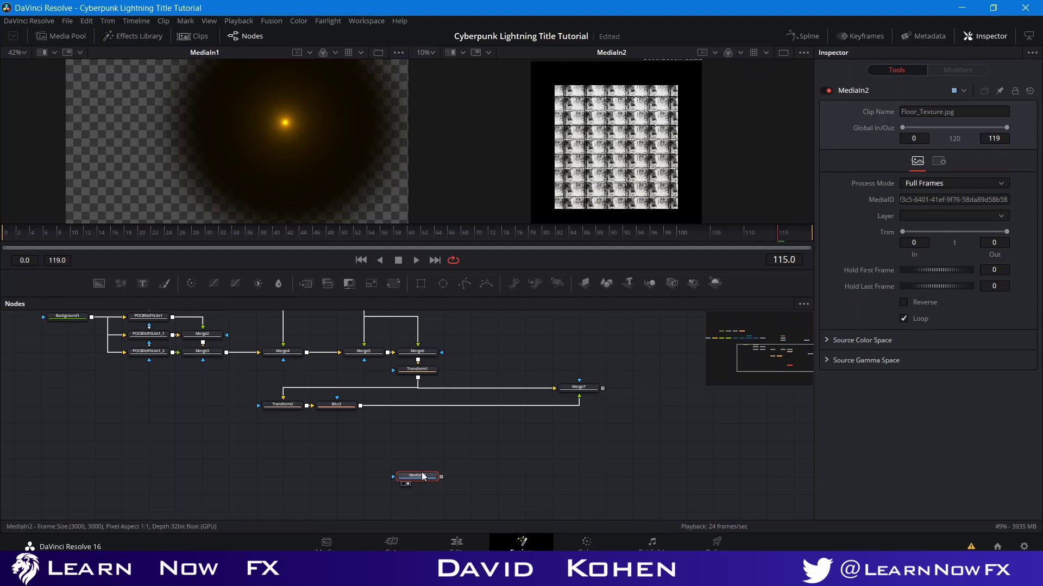
- Turn the Checker Underlay on in the second viewer
right_click(660, 210)
mouse_move(695, 253)
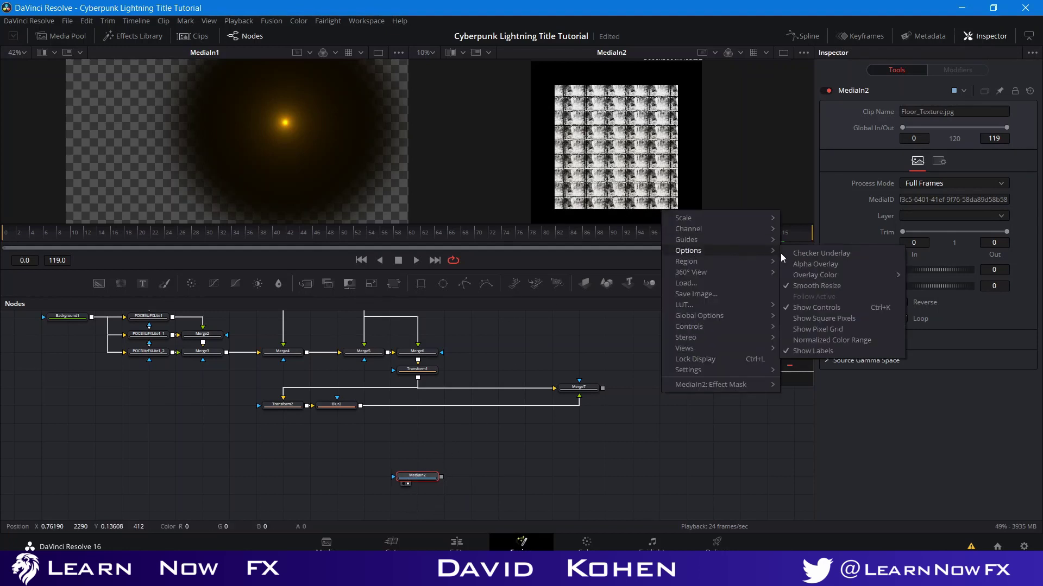
click(804, 263)
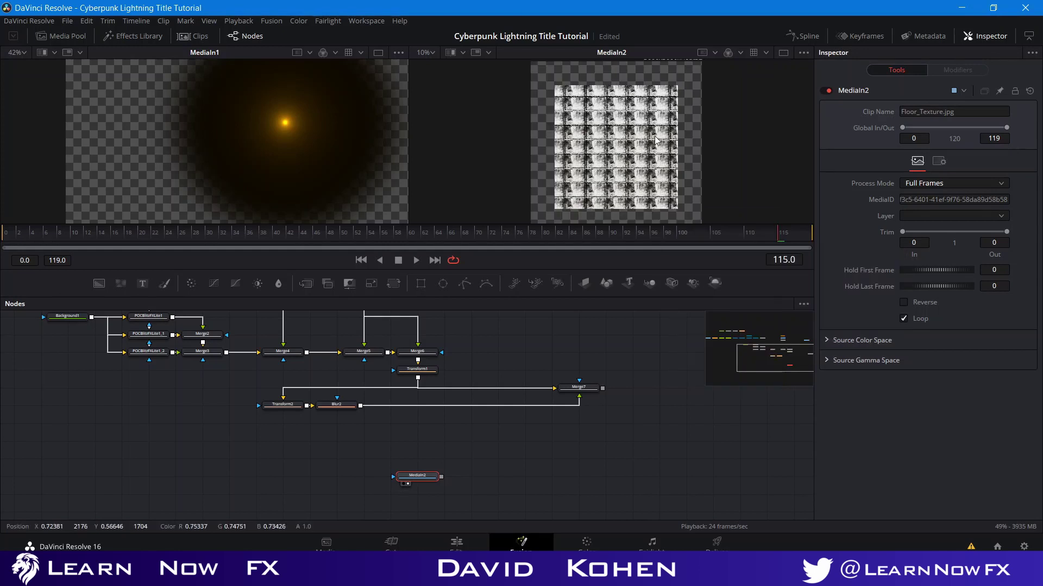
- Add a Letterbox node after the floor texture's MediaIn2 and show it in the second viewer
drag(426, 477, 407, 478)
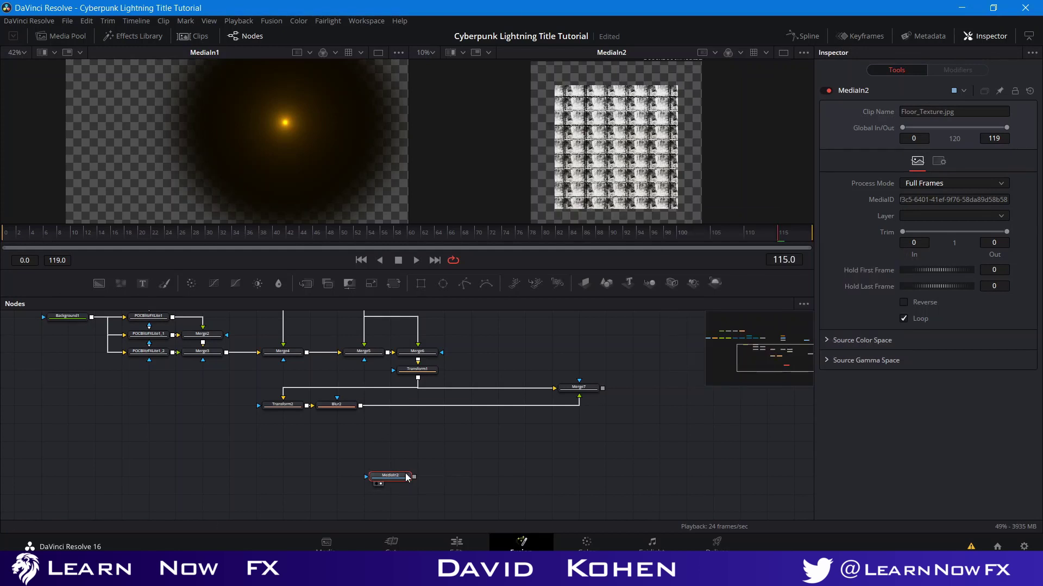
key(shift+space)
text(blu)
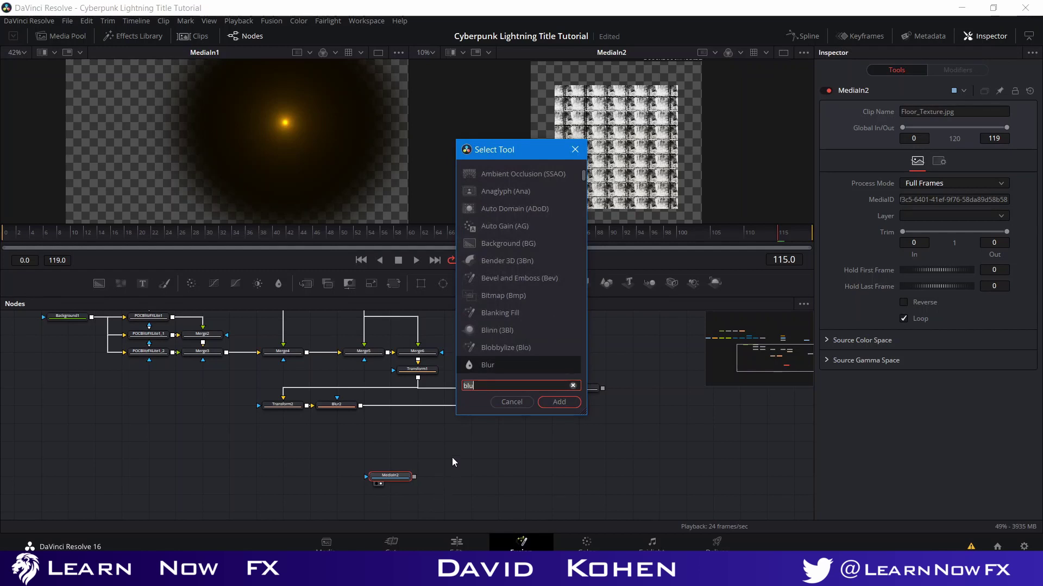
key(BackSpace)
key(BackSpace)
key(BackSpace)
text(Letterbox)
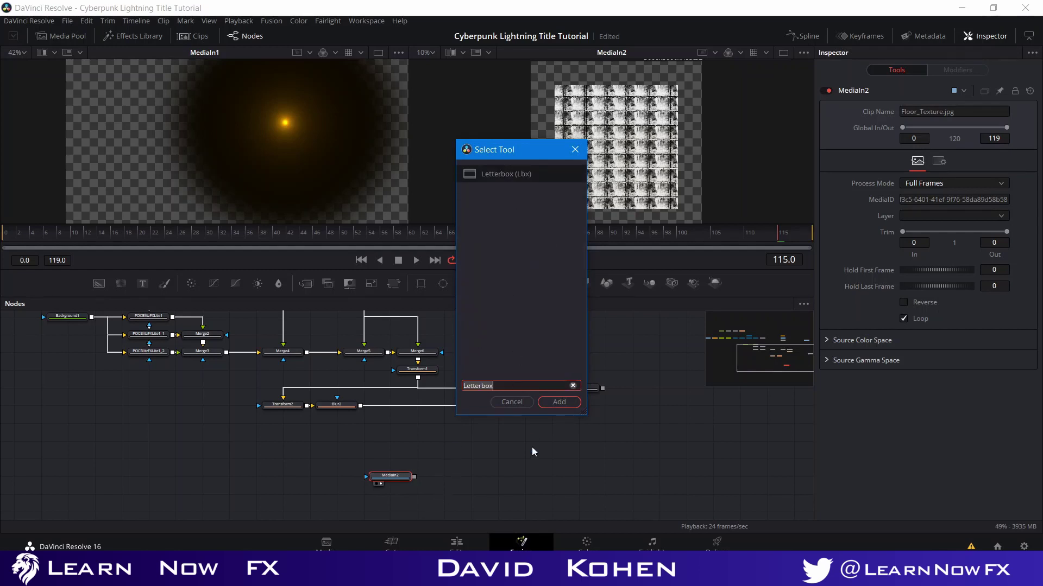
click(558, 403)
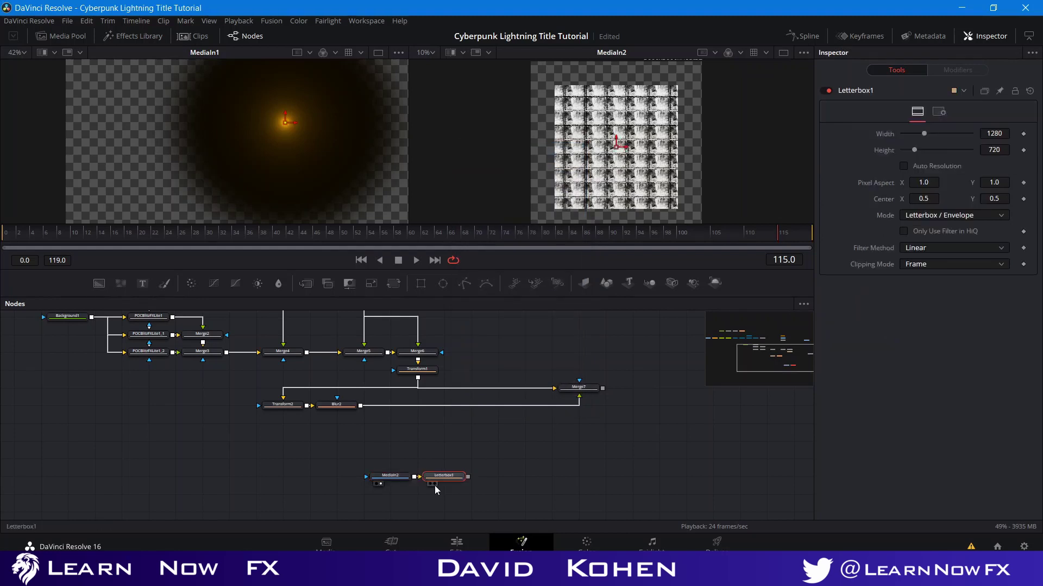
click(434, 483)
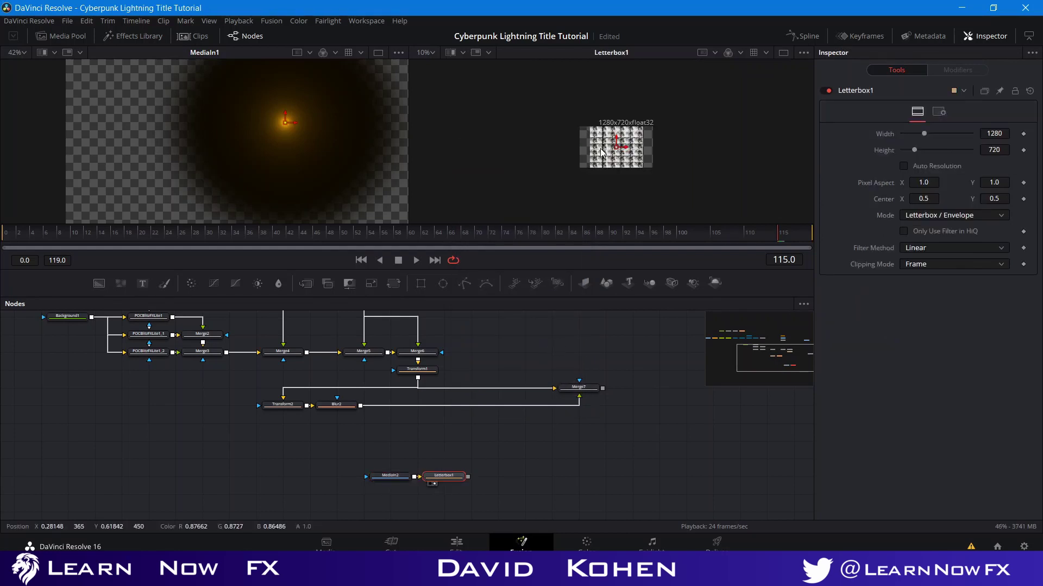
- Add a Transform node after Letterbox1, set its Size to 1.57 so the texture fills the frame, and show it in the second viewer
scroll(601, 152, up, 3)
drag(370, 478, 338, 475)
drag(444, 475, 415, 475)
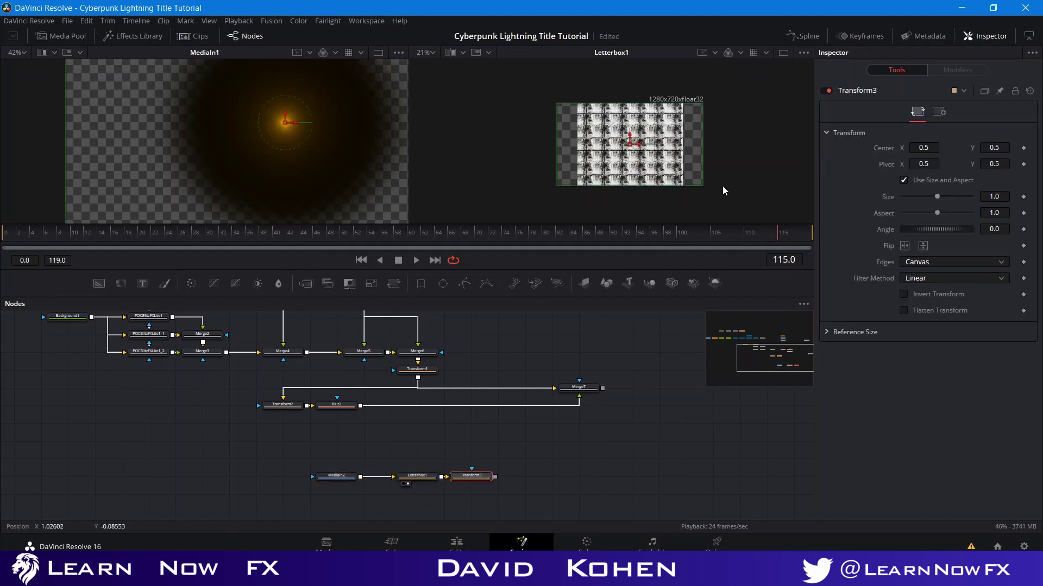
drag(923, 198, 941, 198)
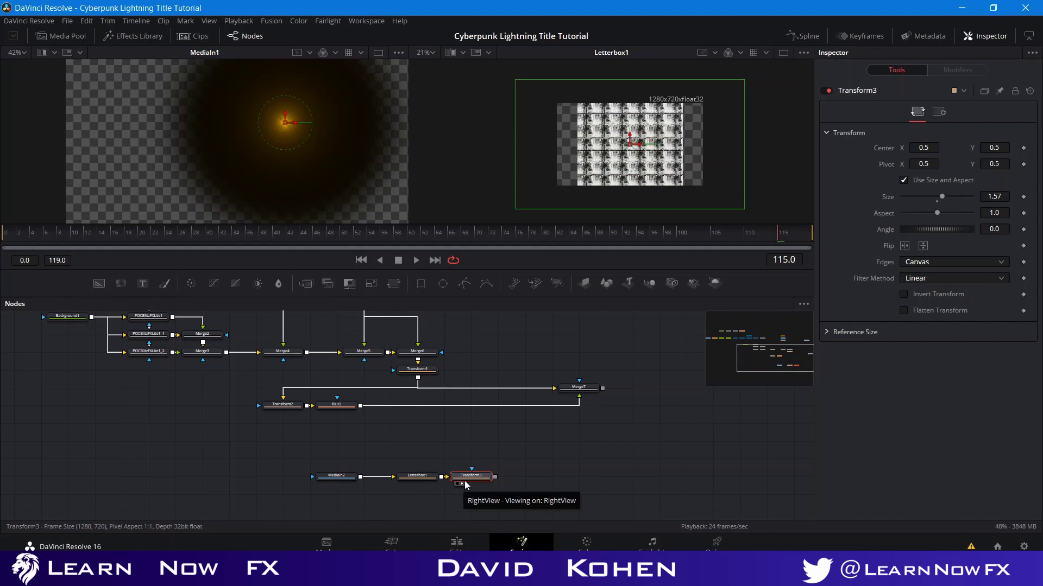
click(463, 482)
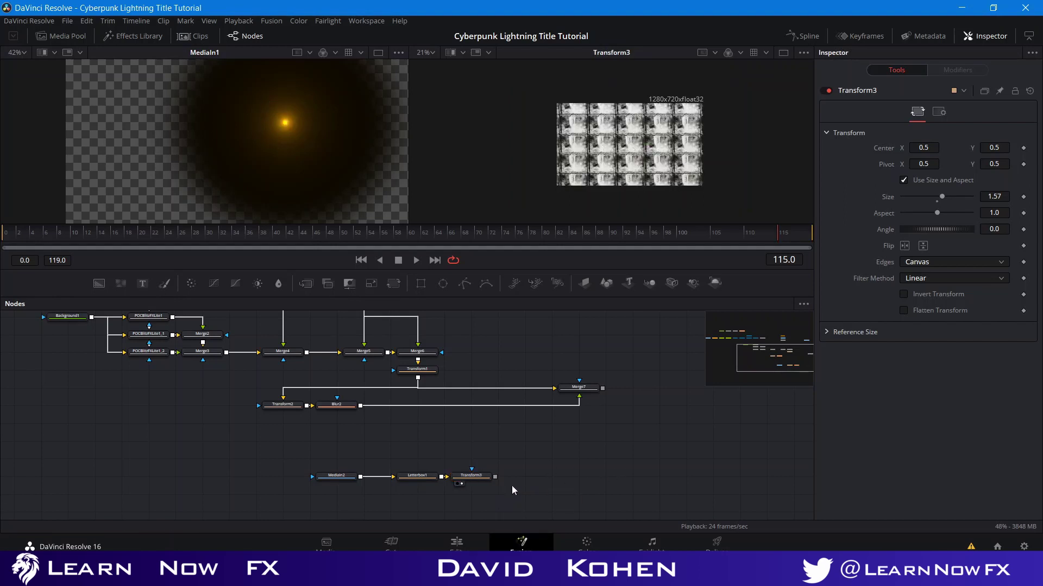
- Add another Transform node after Transform3 in the floor texture chain
click(480, 476)
key(shift+space)
text(Letterbox)
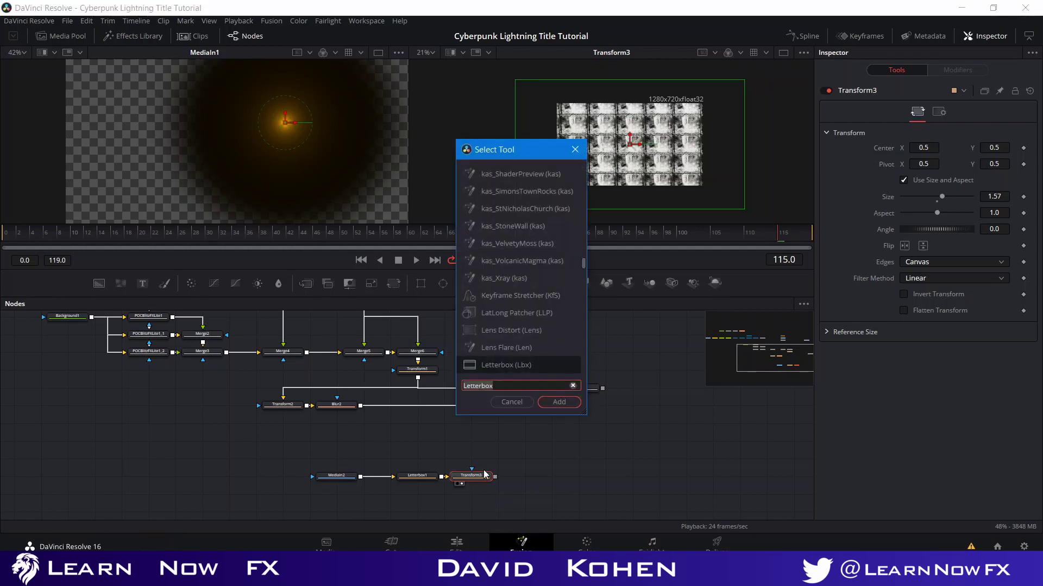
text(tr)
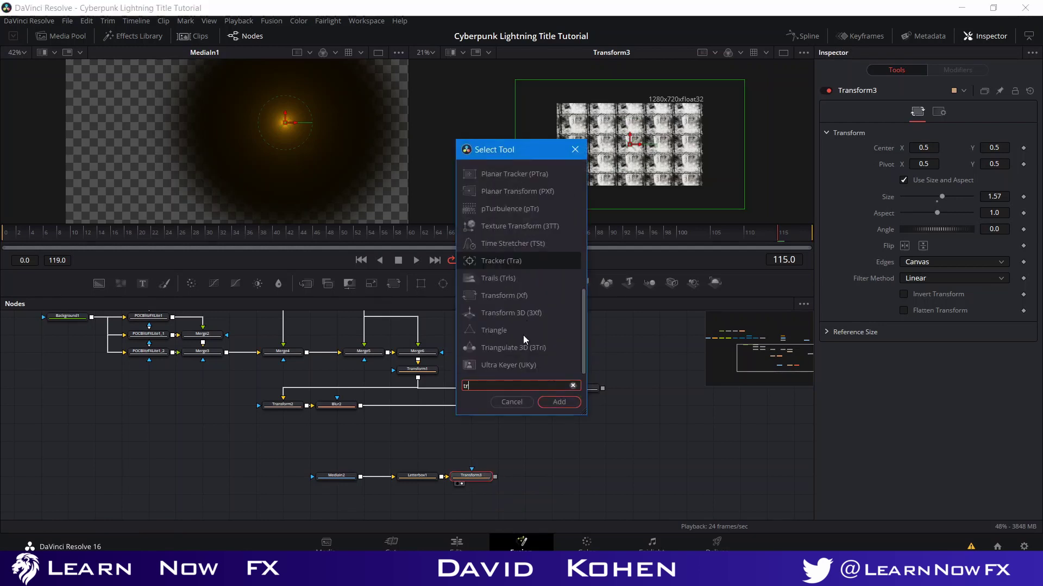
text(an)
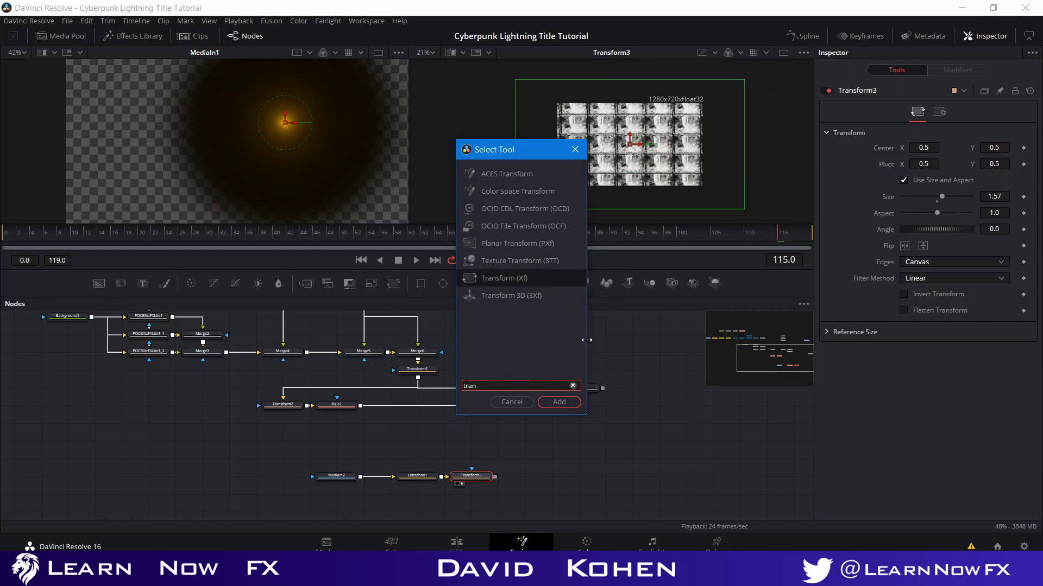
click(552, 403)
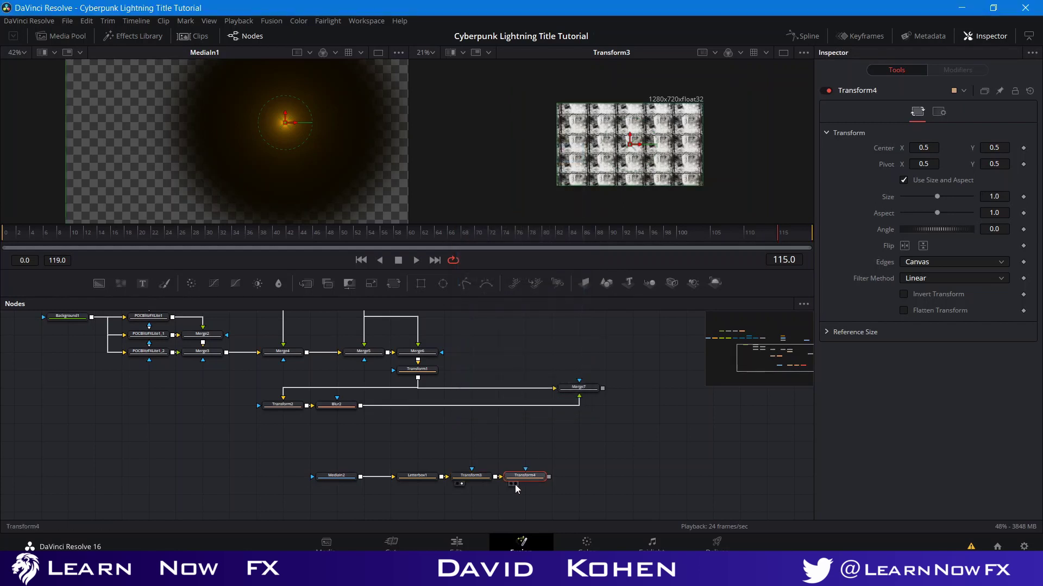
- Shrink the floor texture in Transform4 to Size 0.53 and set its Edges to Mirror so the tiles fill the frame
drag(937, 196, 920, 197)
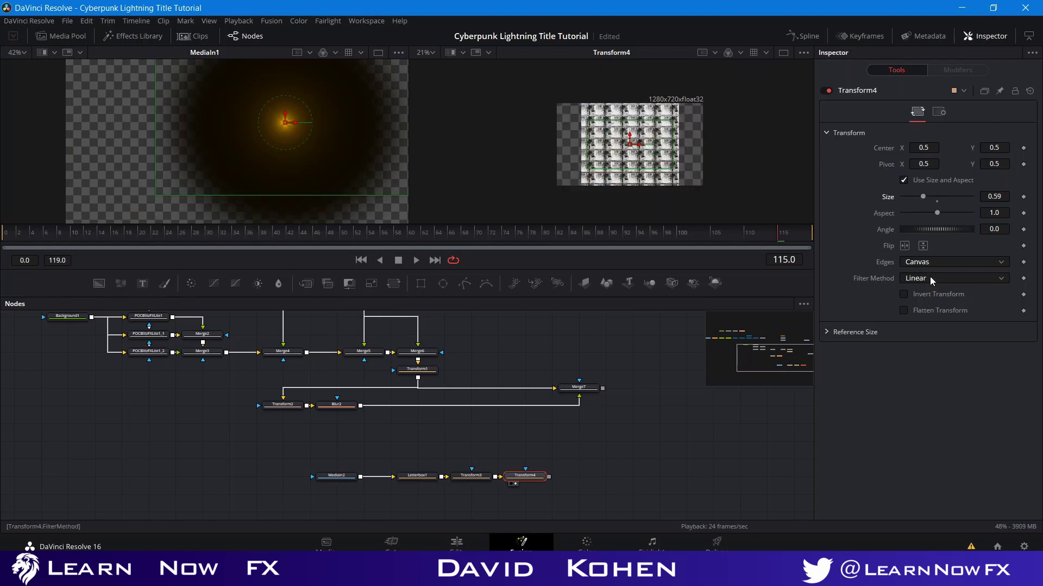
click(931, 263)
click(923, 308)
click(702, 469)
scroll(626, 163, up, 2)
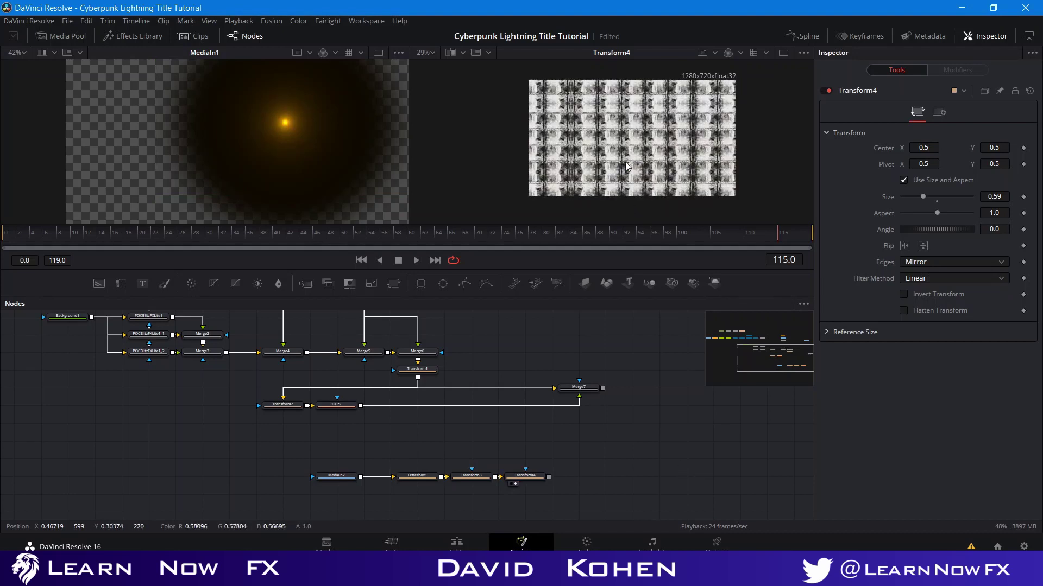
drag(923, 197, 920, 196)
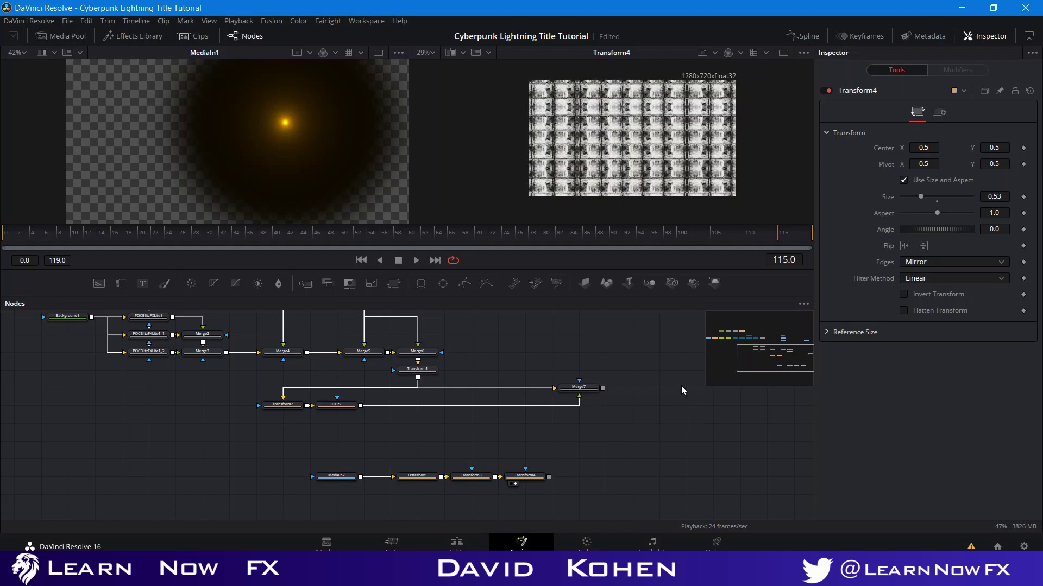
- Try to add a DVE node after Transform4, show it in the second viewer and rotate it around X
click(515, 478)
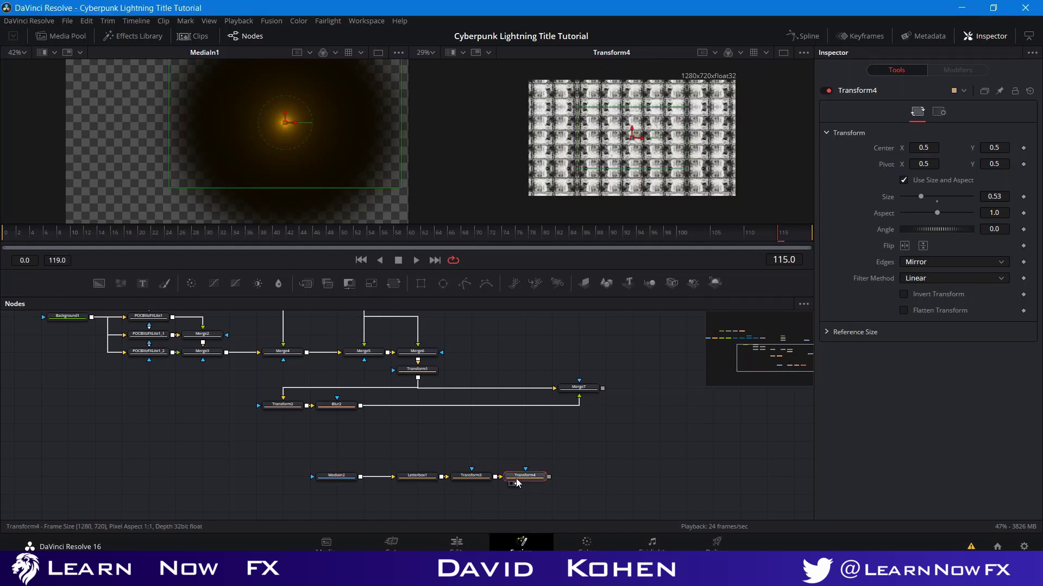
key(shift+space)
text(dv)
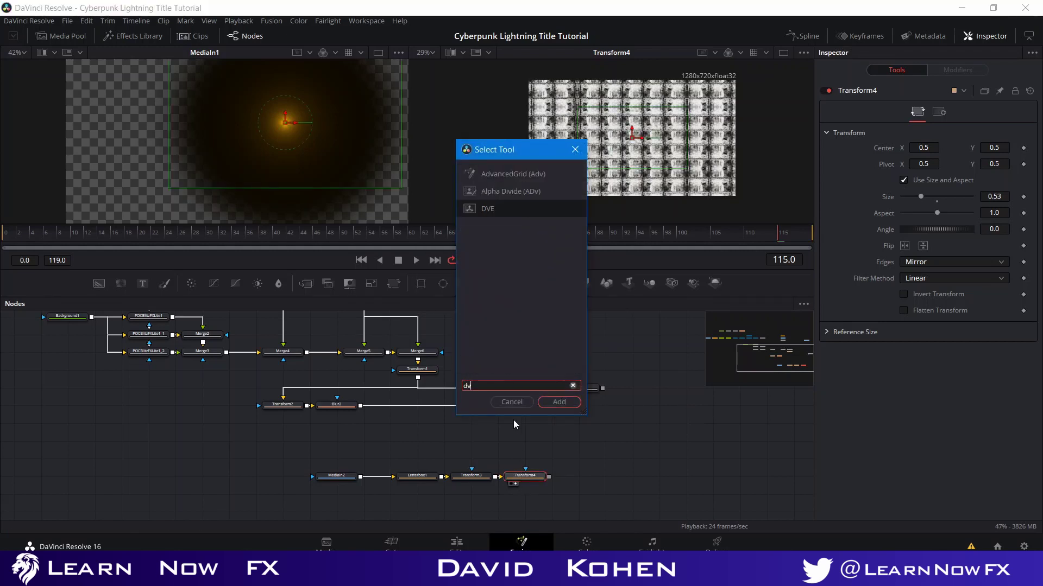
click(576, 404)
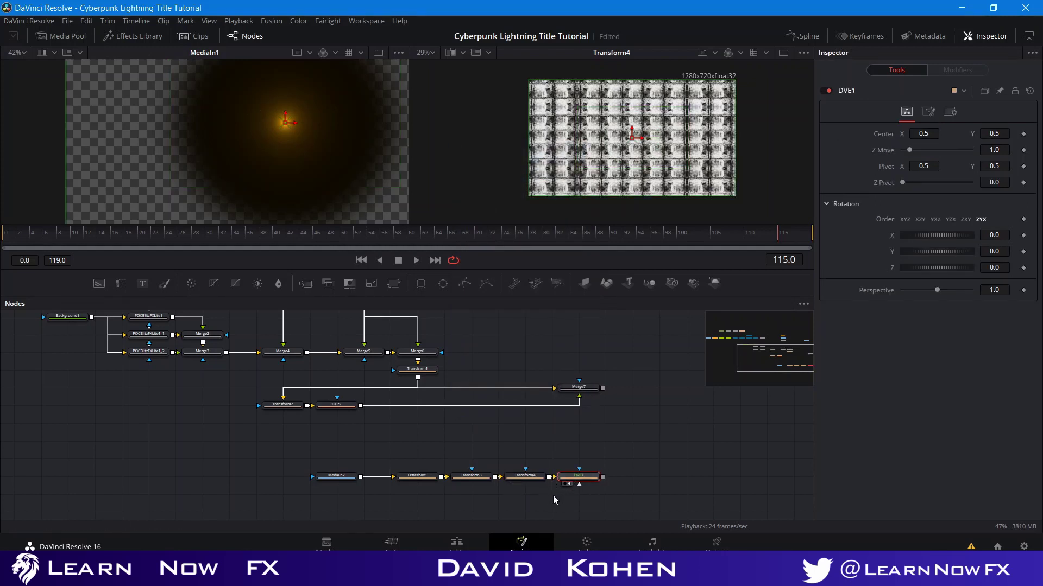
click(564, 485)
click(565, 484)
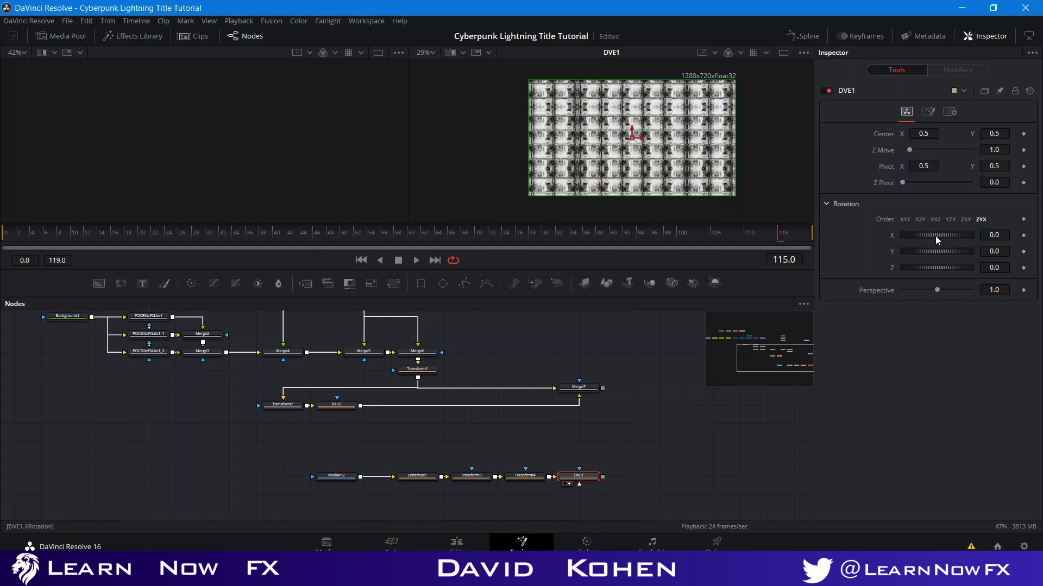
drag(936, 236, 920, 235)
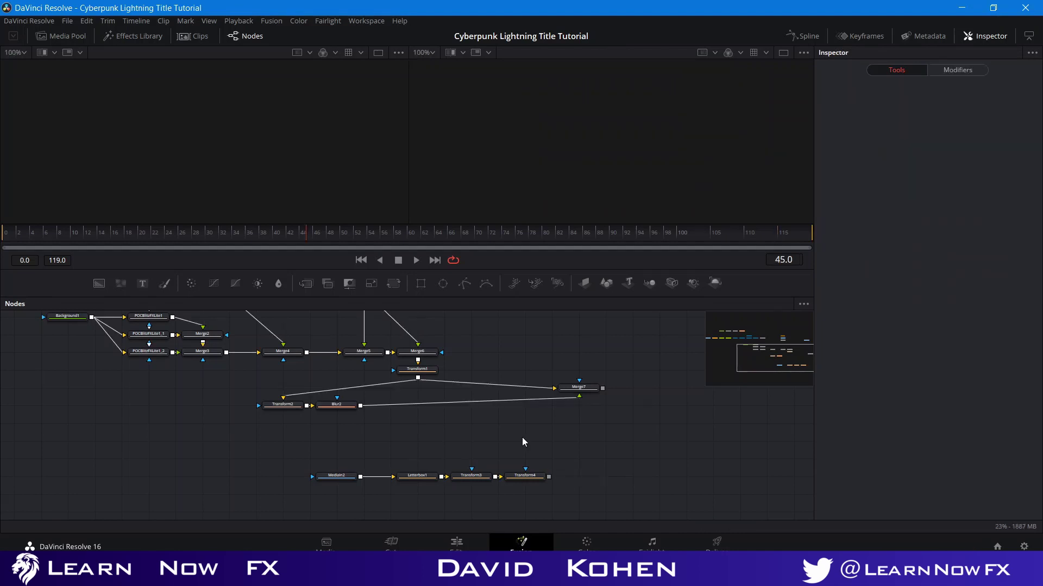
- Detach Transform4 from the floor texture chain, set it aside below Merge7, and show Transform3 in the second viewer
scroll(521, 434, down, 2)
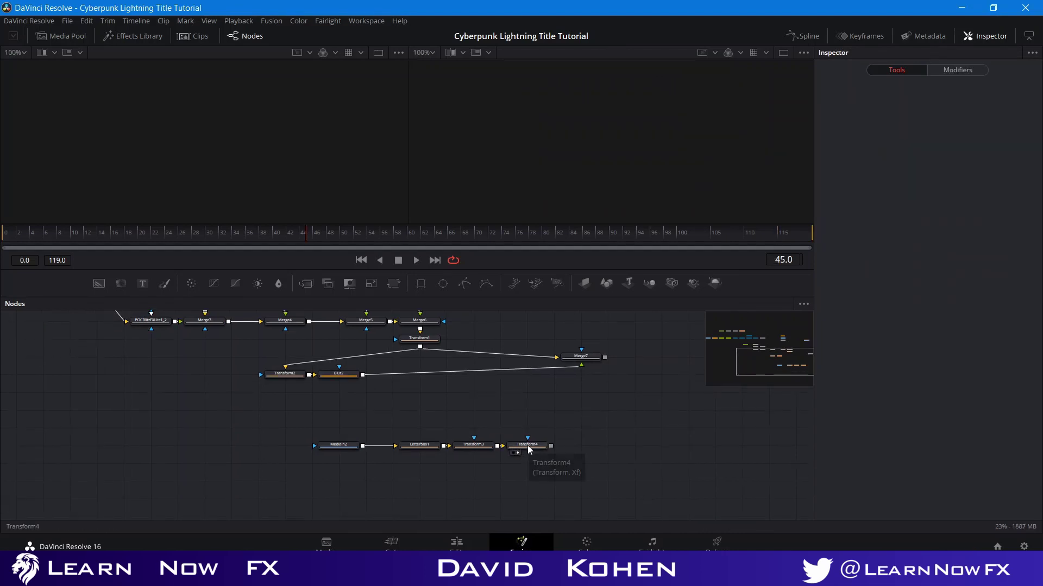
click(527, 447)
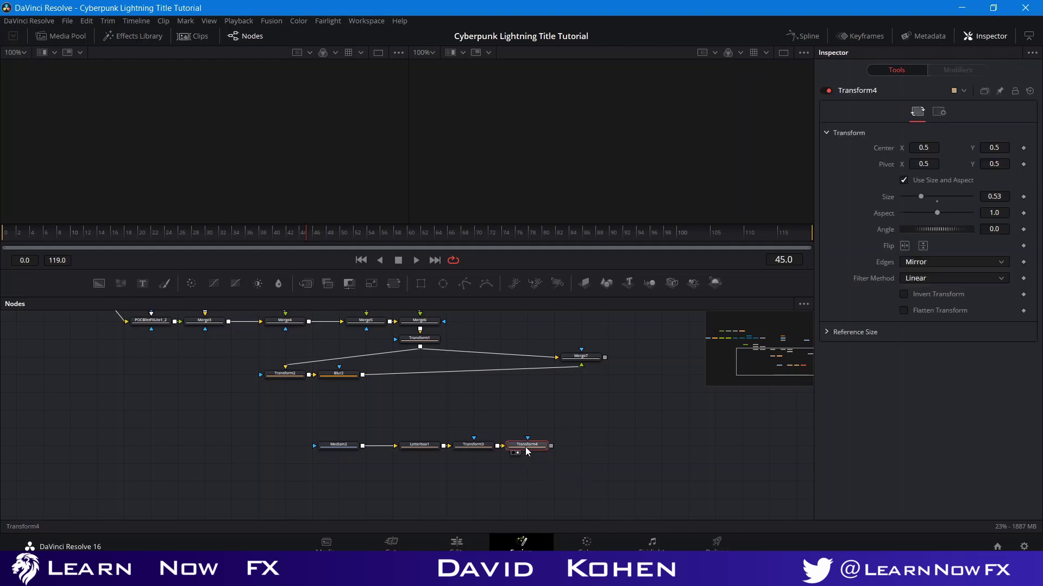
key(2)
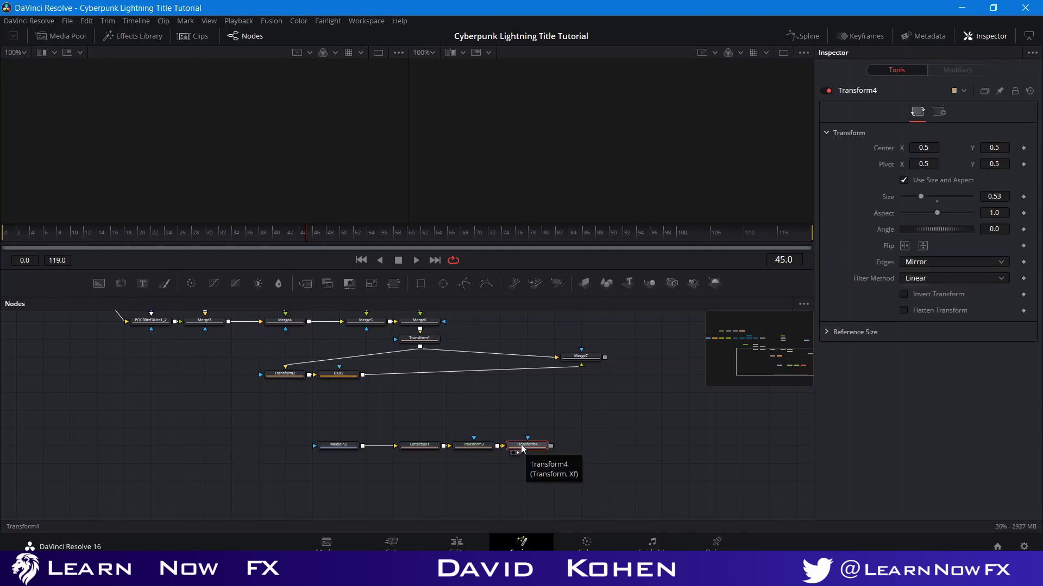
drag(523, 448, 577, 413)
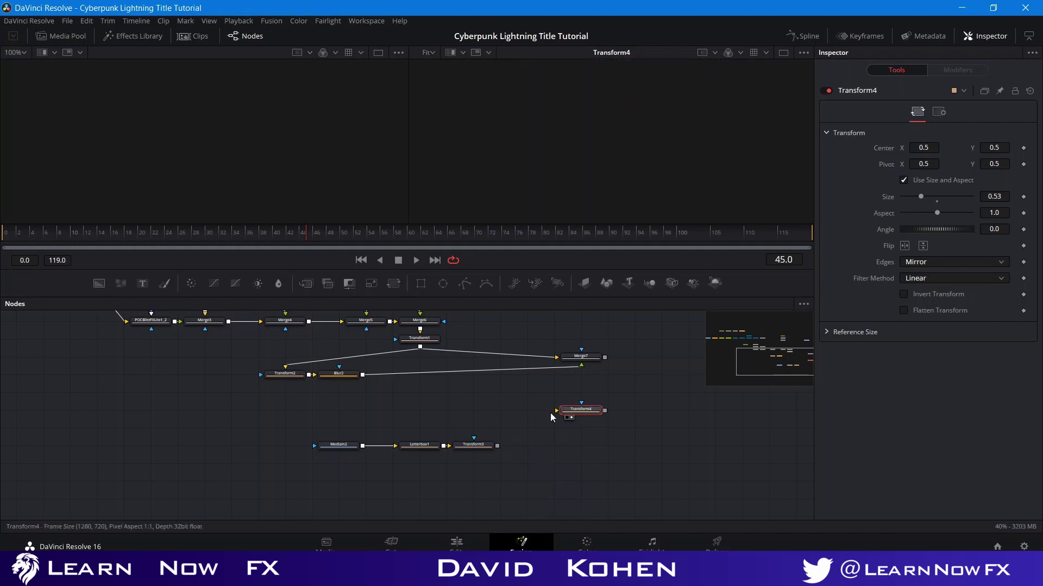
click(466, 453)
click(464, 452)
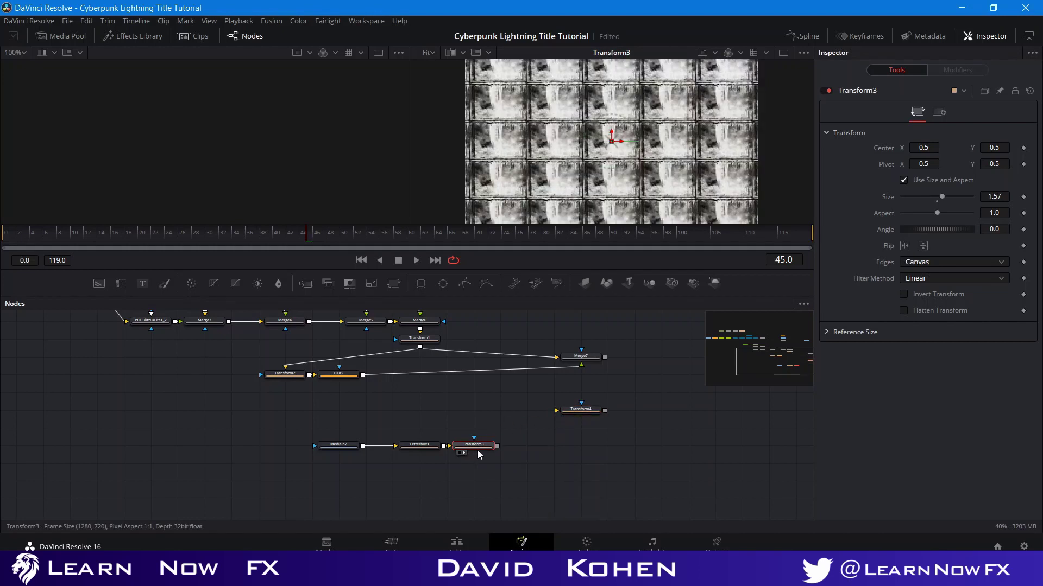
- Add a DVE node directly after Transform3
key(shift+space)
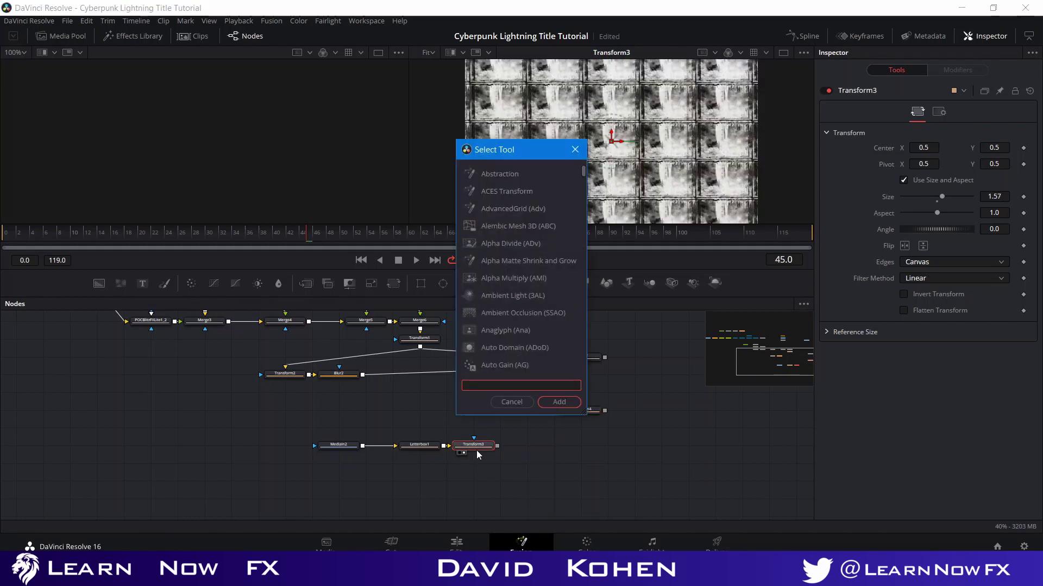
text(dv)
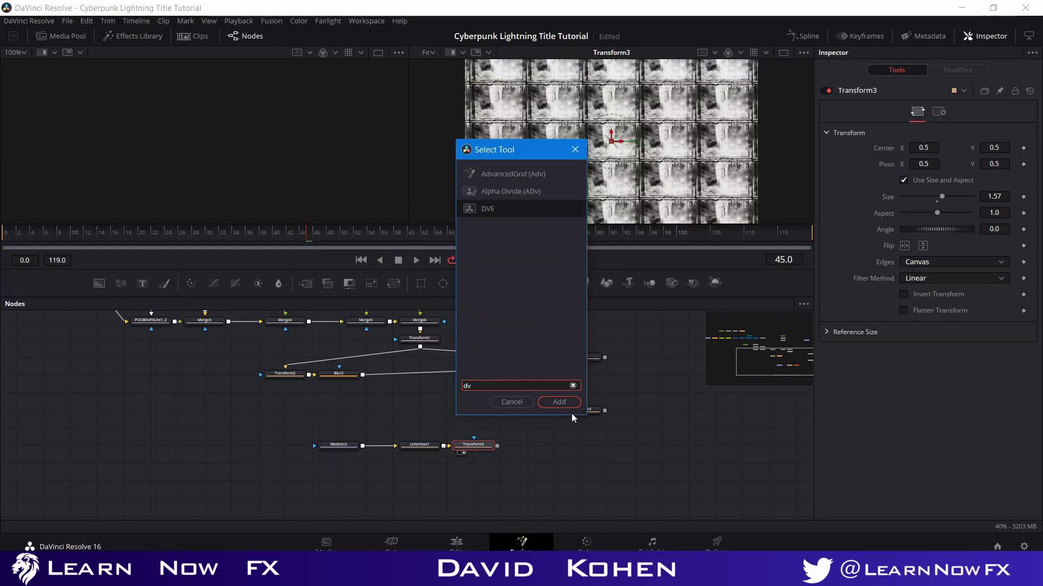
click(568, 403)
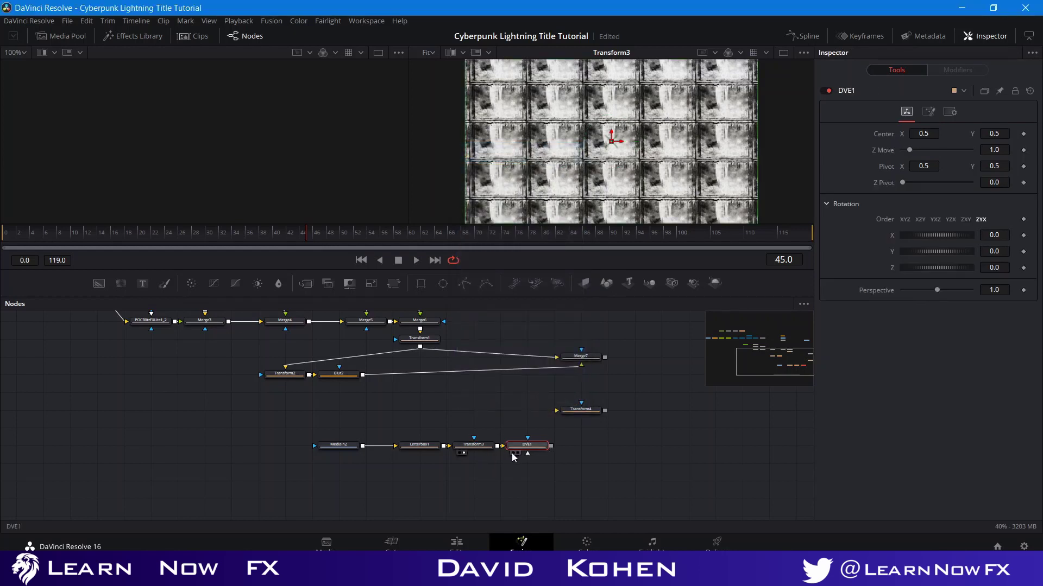
click(517, 453)
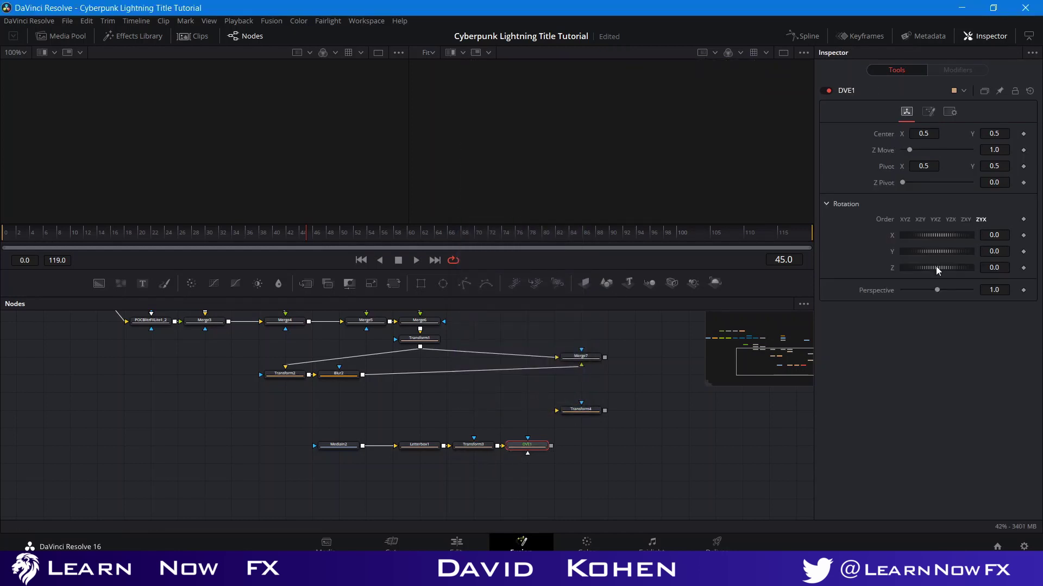
- Tilt the floor in DVE1 to an X rotation of 99.1 and lower its Center Y to 0.424342, viewing it in the second viewer
drag(937, 237, 962, 244)
click(517, 454)
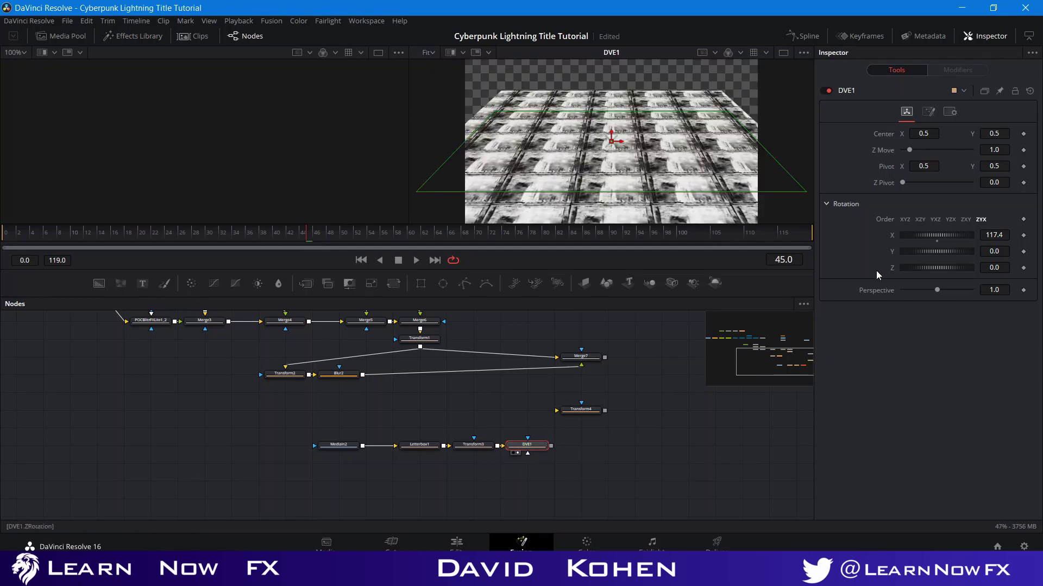
drag(920, 236, 916, 240)
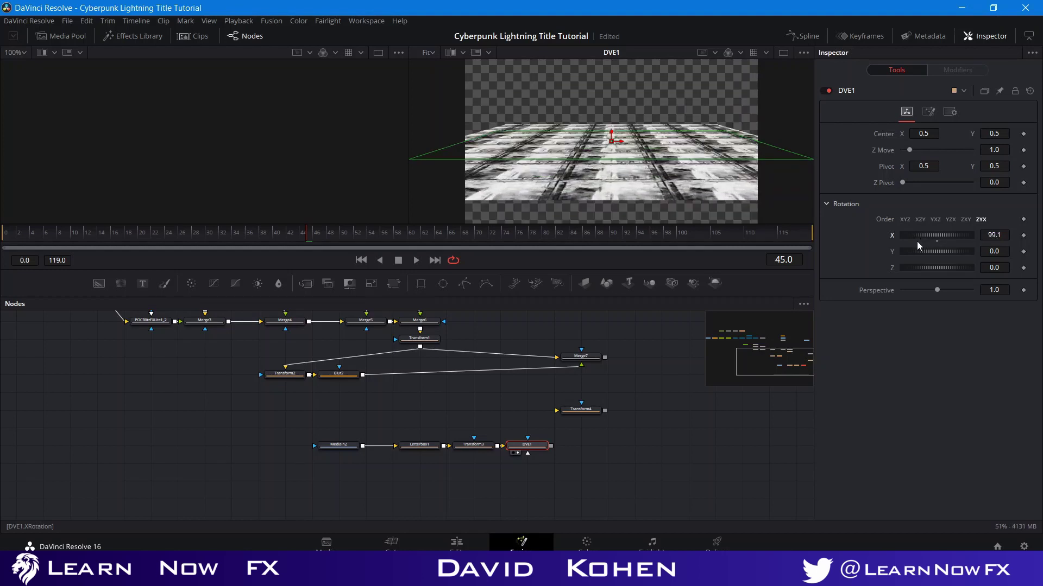
drag(603, 157, 632, 122)
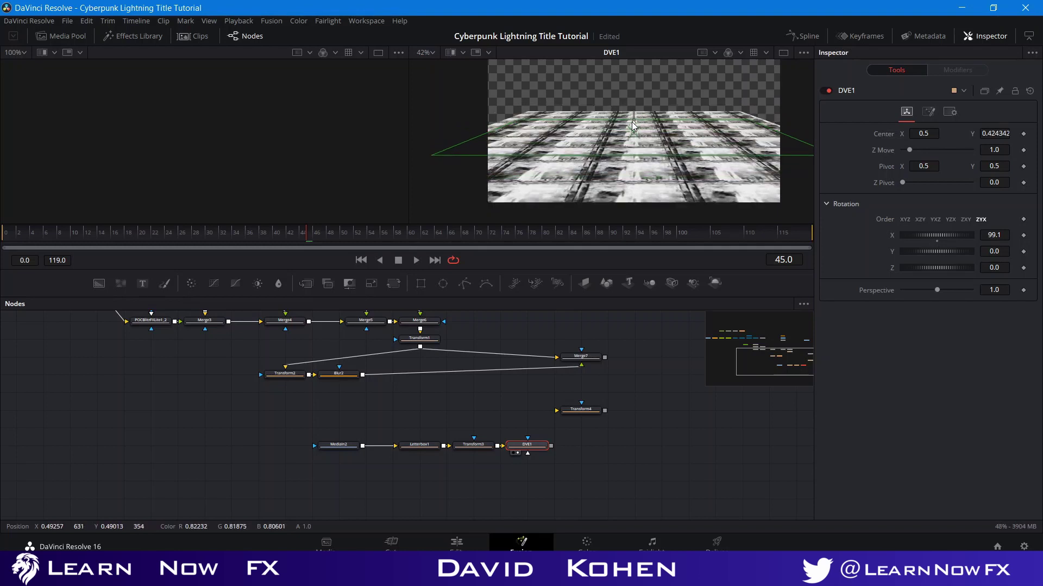
click(667, 389)
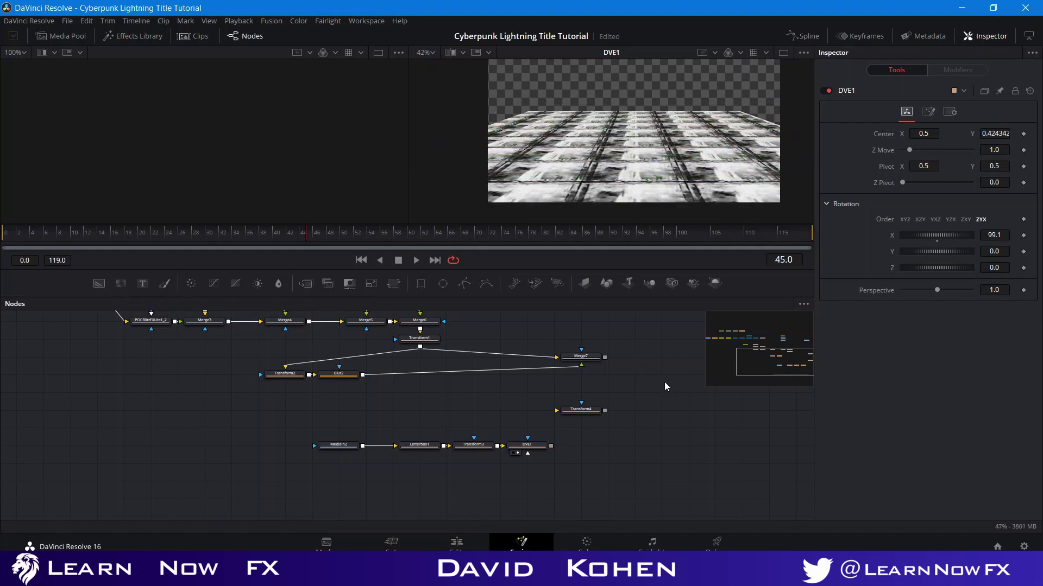
- Add a VariBlur node after Blur2 in the reflection branch
click(326, 380)
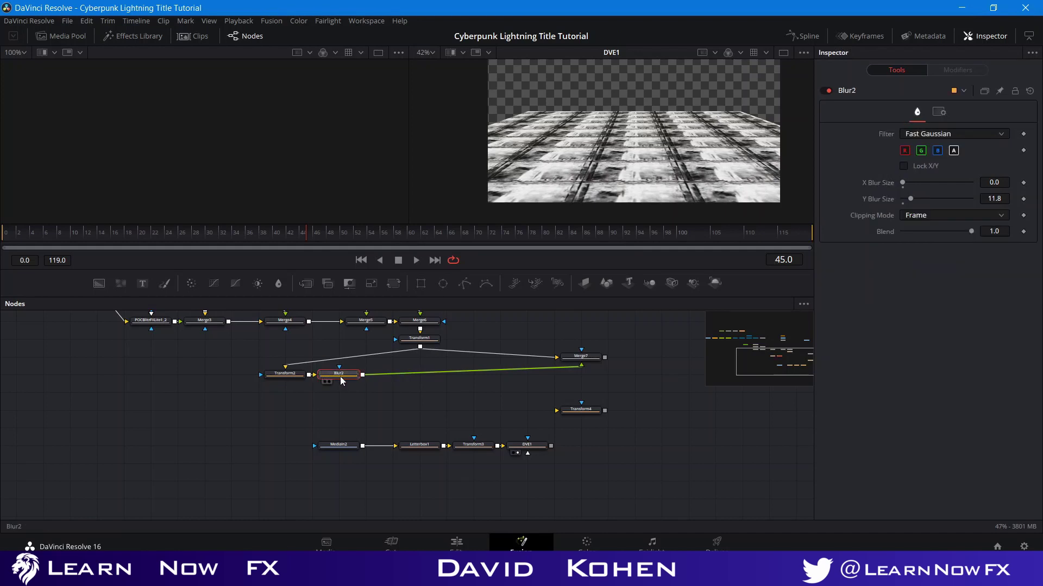
key(shift+space)
text(v)
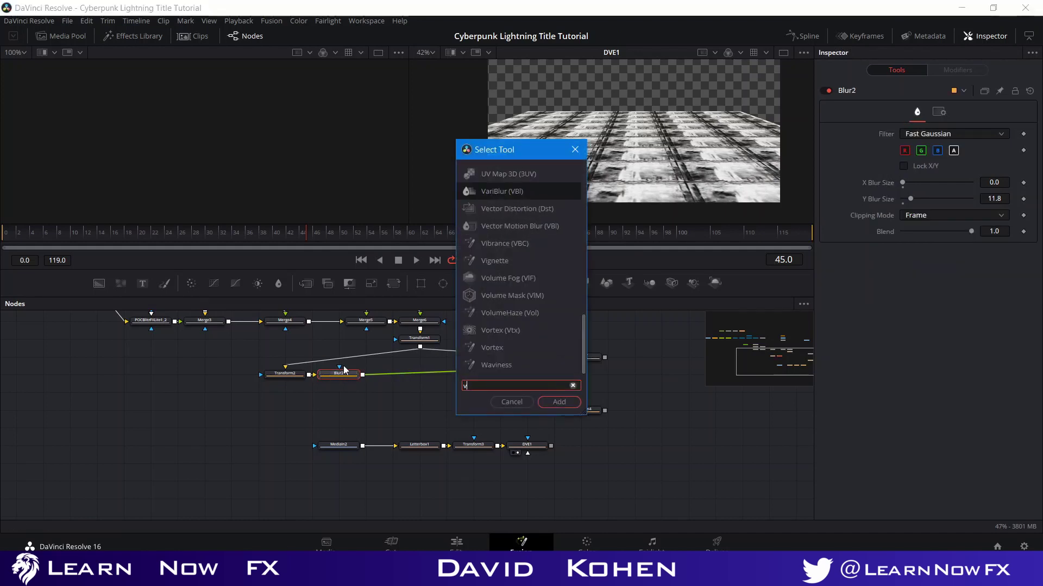
text(ar)
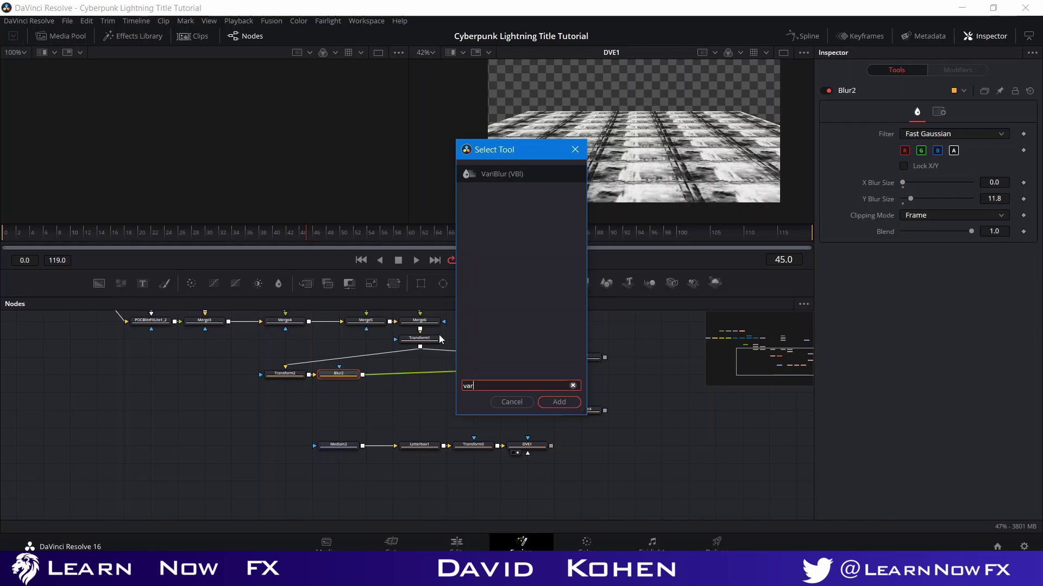
click(565, 403)
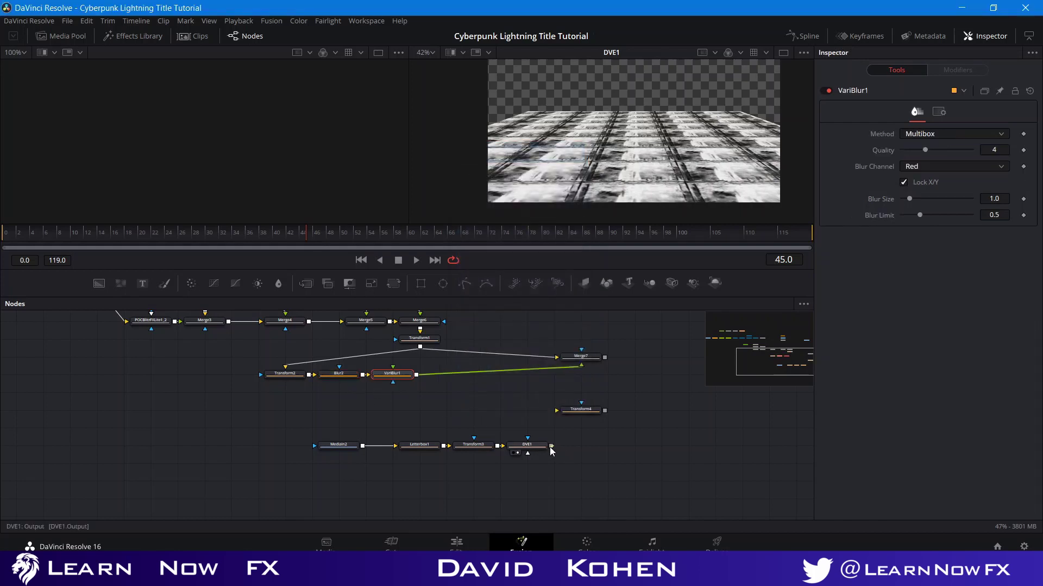
- Connect DVE1's output to VariBlur1's blur image input and show VariBlur1 in the second viewer
drag(552, 446, 385, 370)
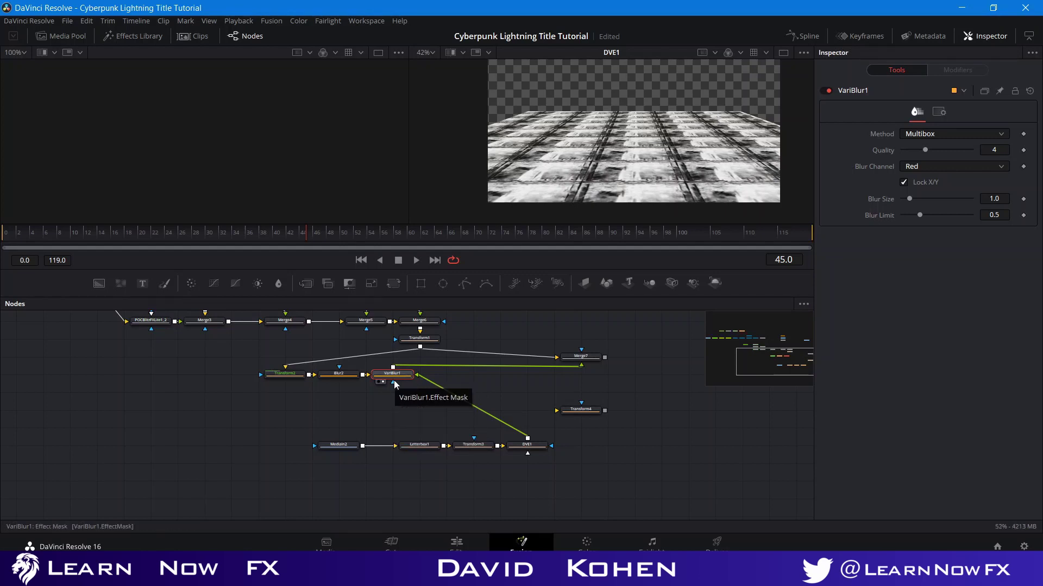
drag(382, 413, 454, 474)
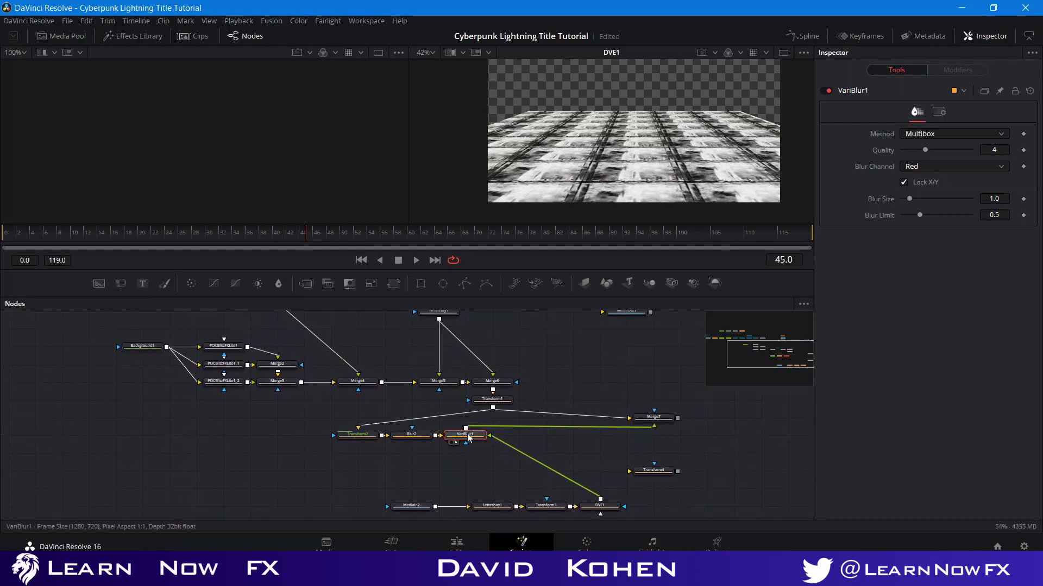
key(2)
scroll(639, 161, up, 2)
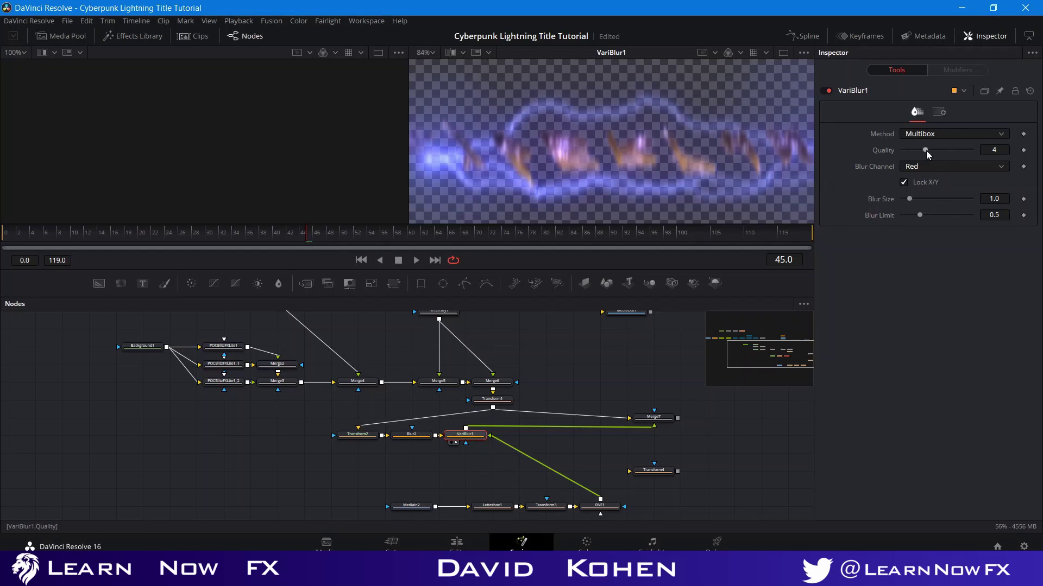
- Set VariBlur1's Quality to 8, Blur Size to 10.0 and Blur Limit to 1.811
click(995, 149)
text(8)
key(Return)
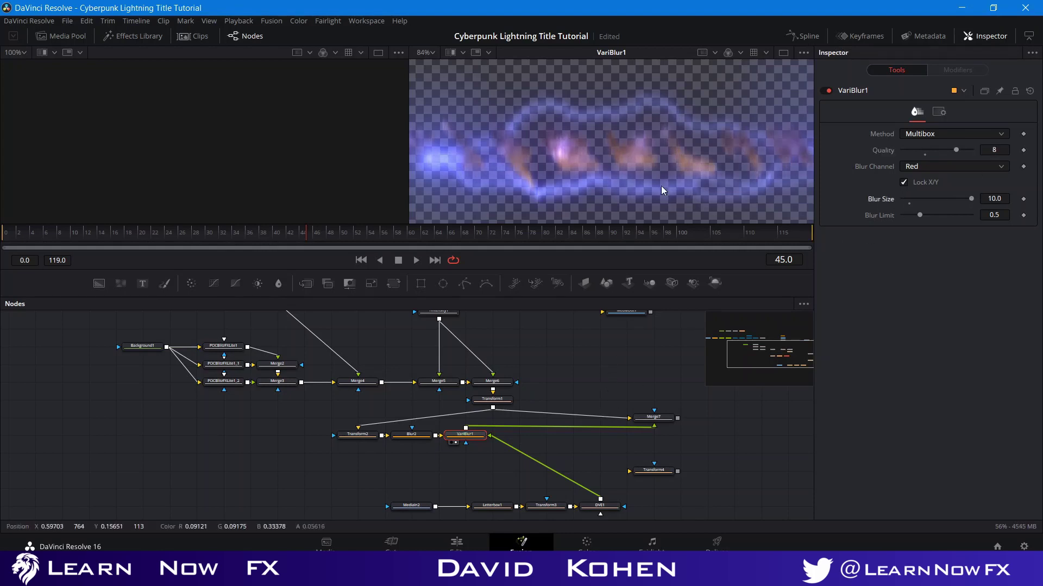
scroll(604, 168, up, 2)
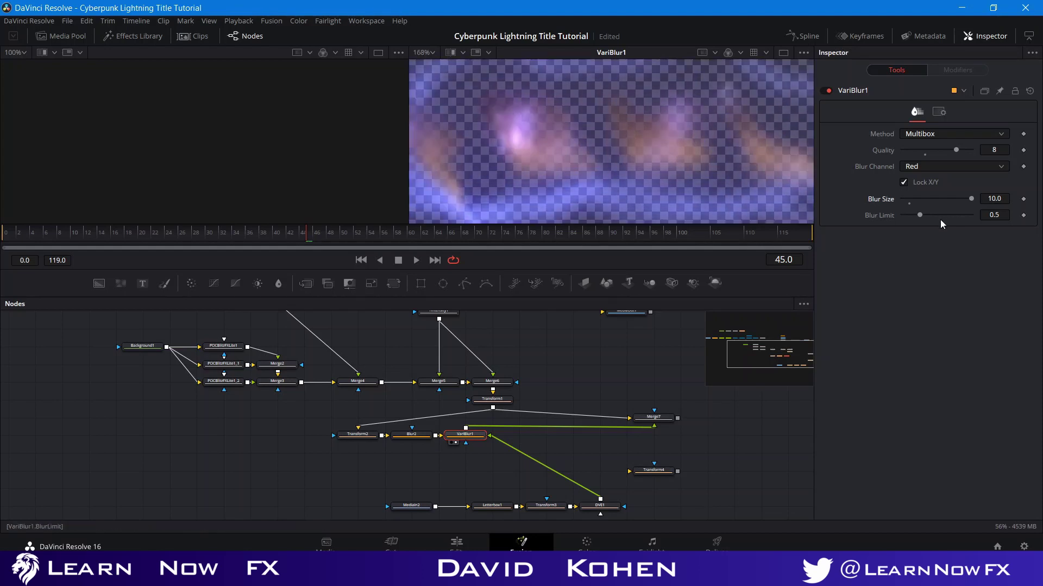
drag(924, 215, 968, 225)
scroll(503, 142, down, 2)
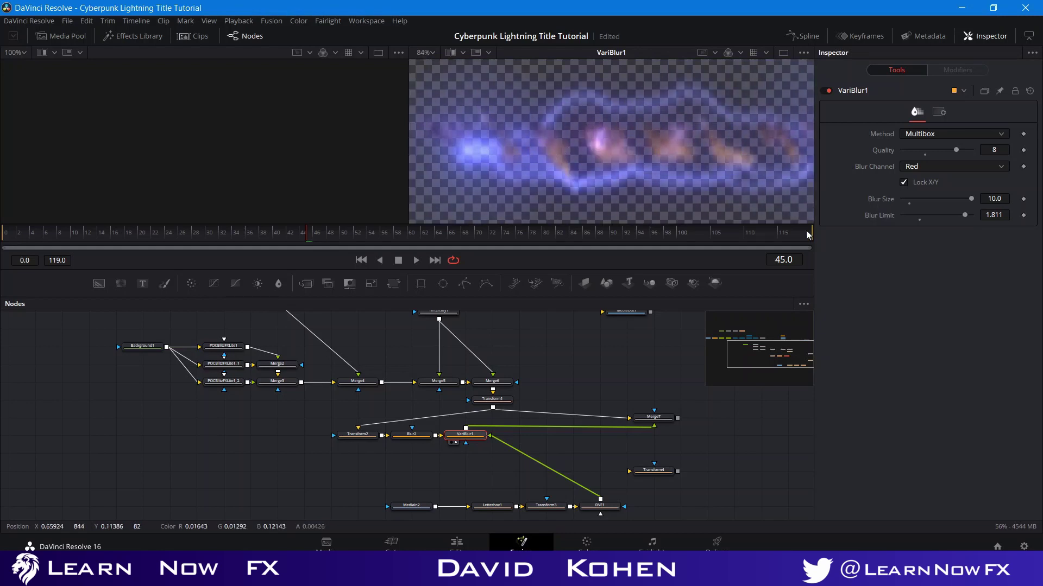
- Set VariBlur1's Blur Limit to 2.0 and pull the node out of the reflection branch, leaving Blur2 feeding Merge7 directly
drag(966, 219, 987, 223)
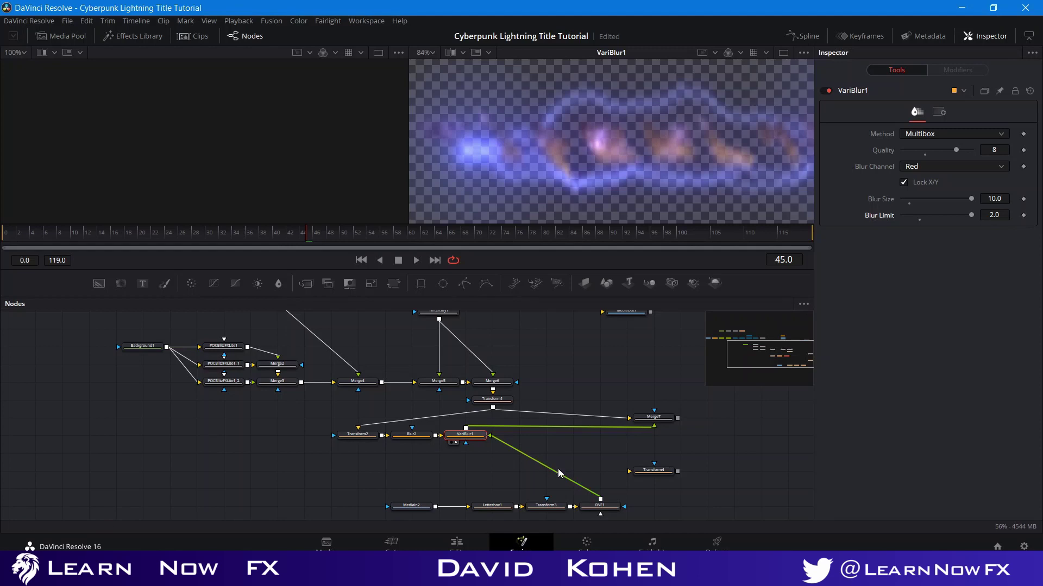
drag(475, 431, 555, 449)
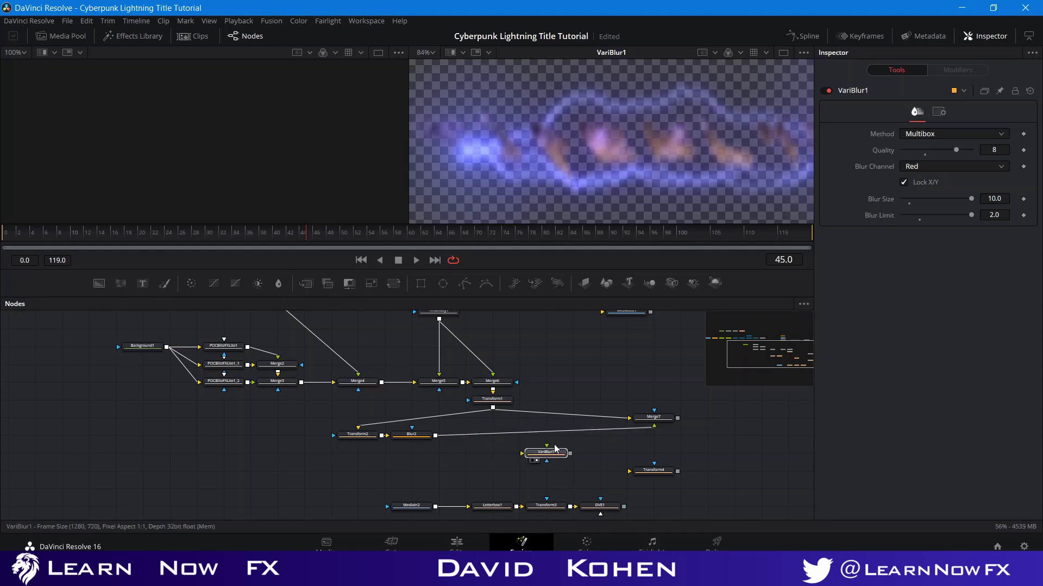
- Add a Bitmap node after DVE1 and place it at the end of the floor texture chain
scroll(600, 494, down, 1)
click(599, 490)
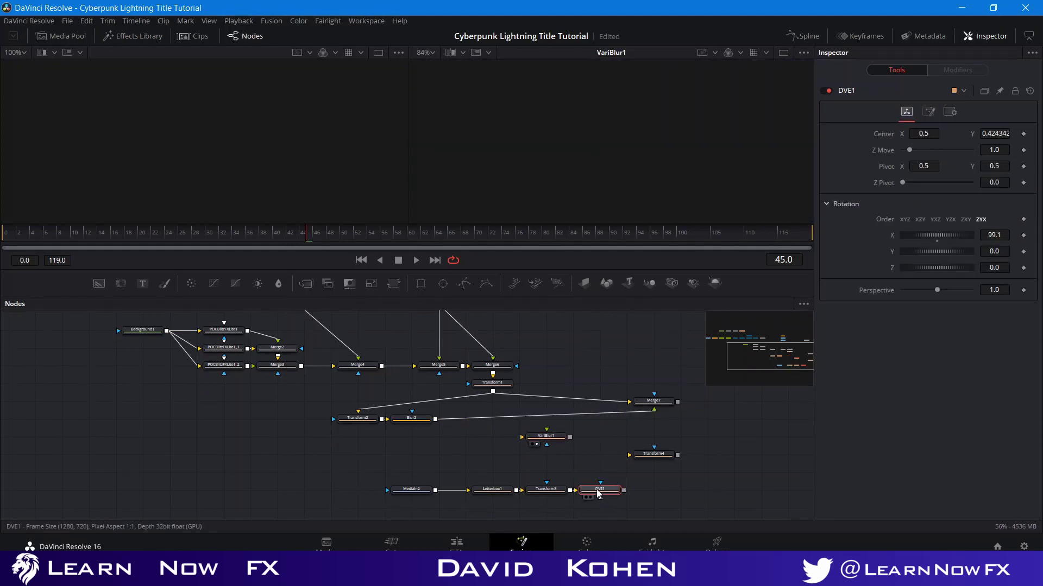
key(shift+space)
text(var)
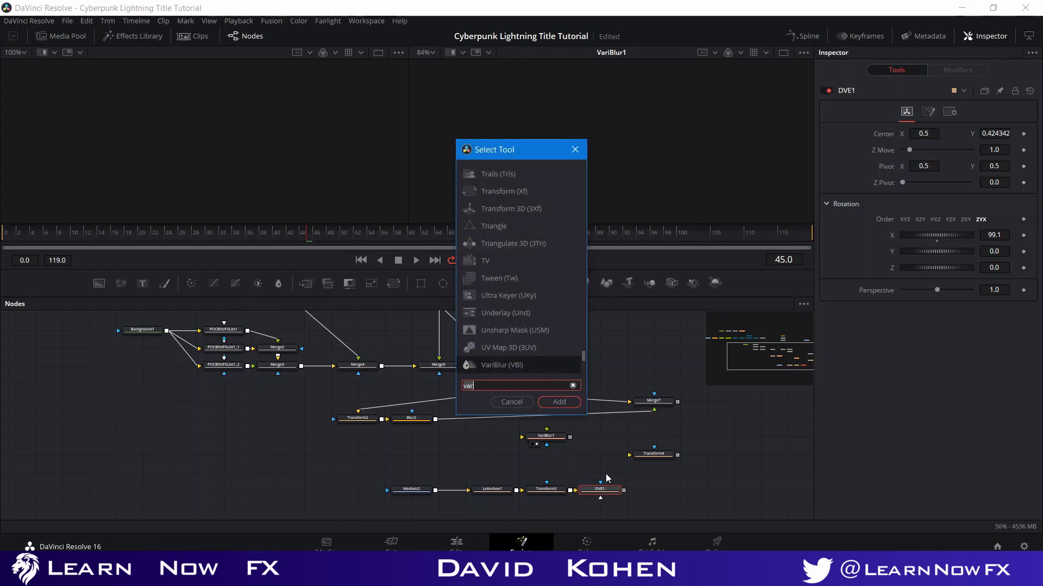
key(BackSpace)
key(BackSpace)
key(BackSpace)
text(bit)
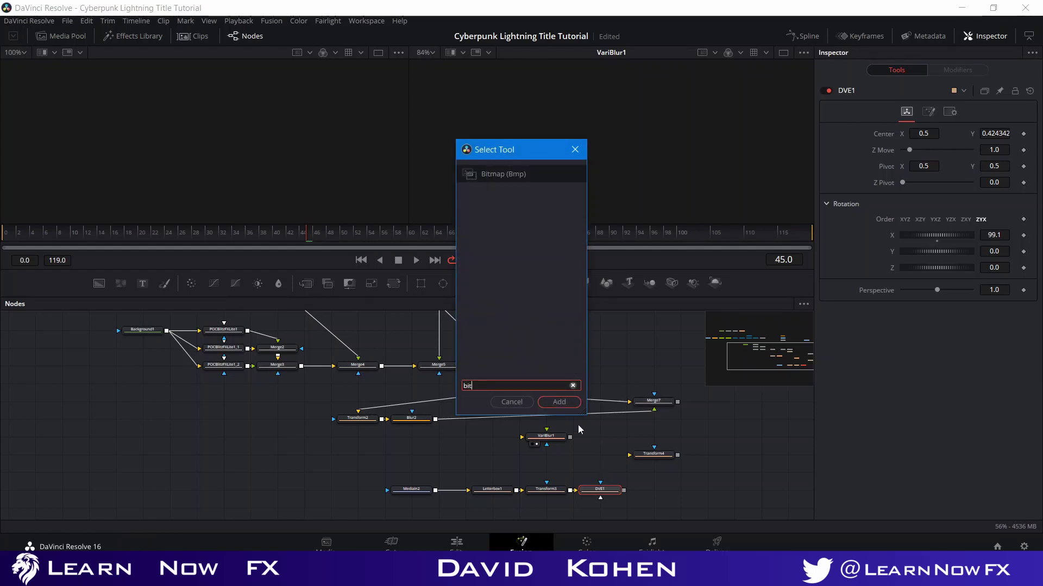
click(555, 402)
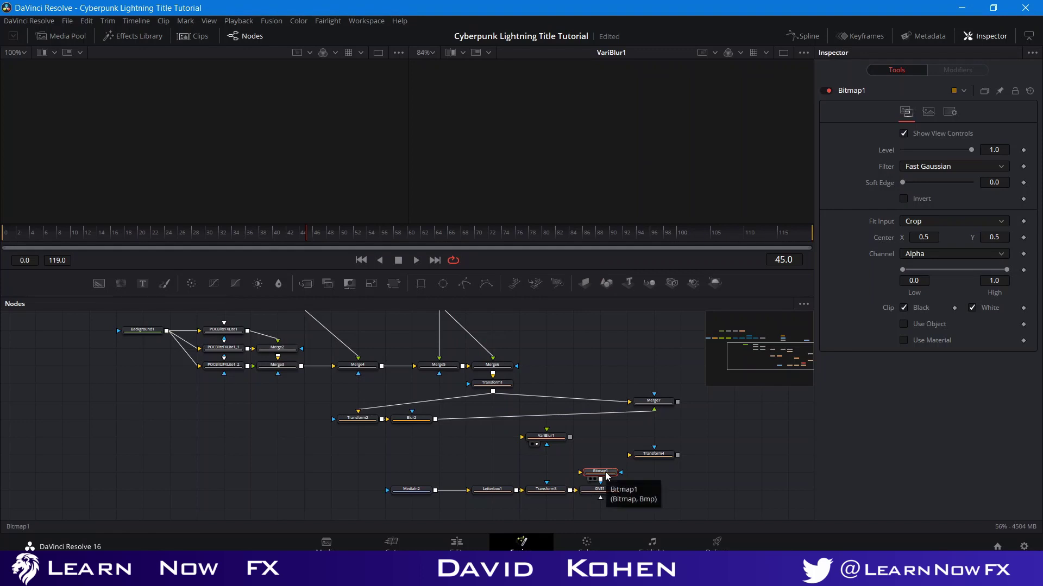
drag(606, 476, 648, 496)
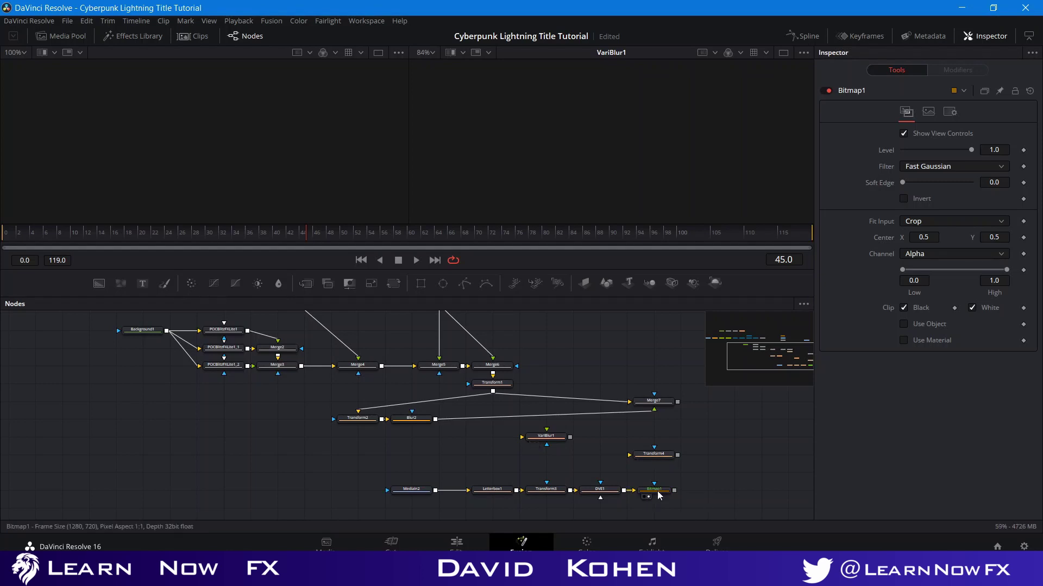
- Show Bitmap1 in the second viewer and set its Channel to Luminance
drag(658, 496, 644, 220)
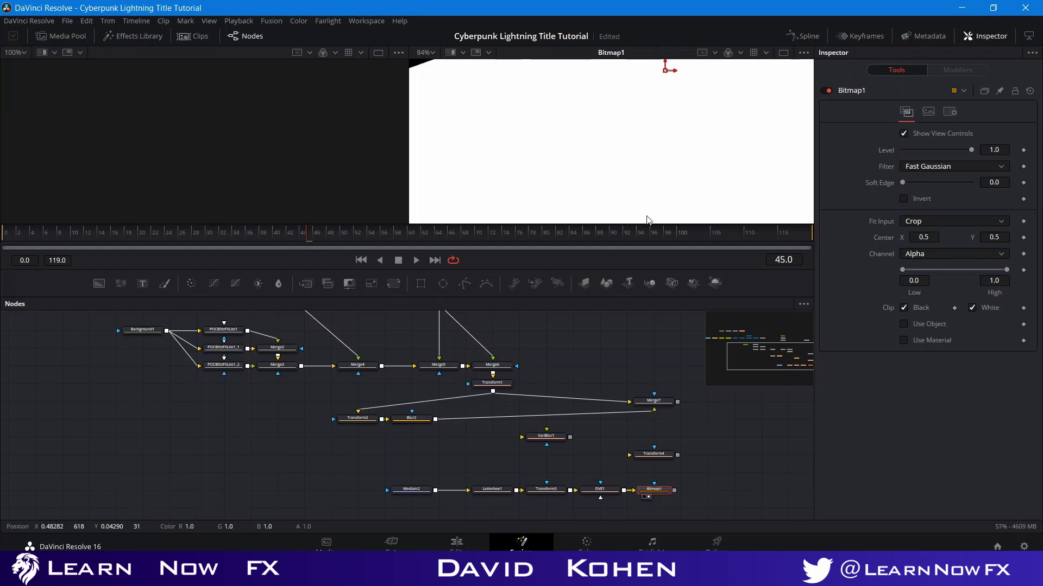
click(921, 256)
click(923, 325)
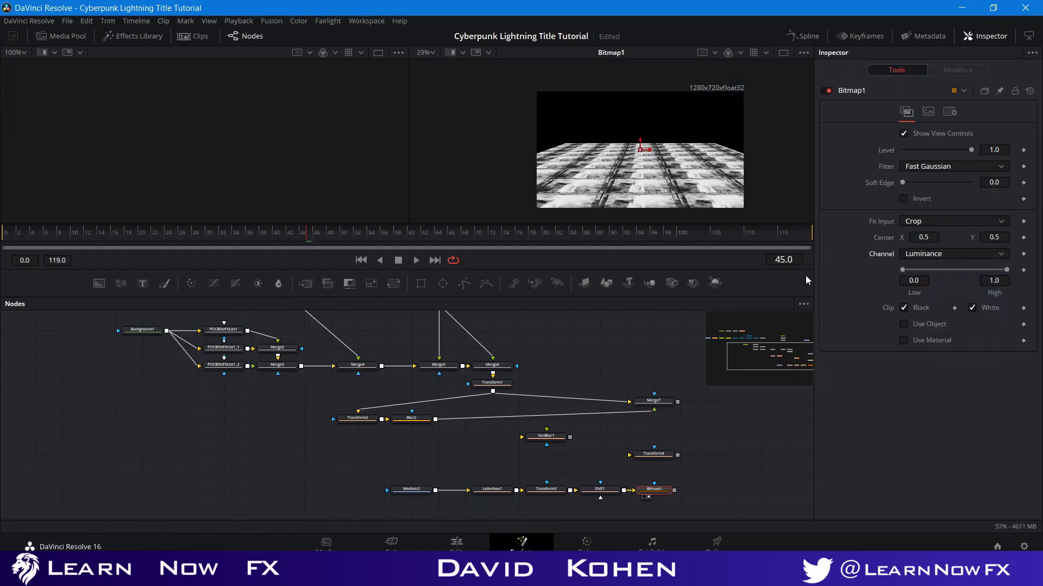
scroll(599, 178, up, 1)
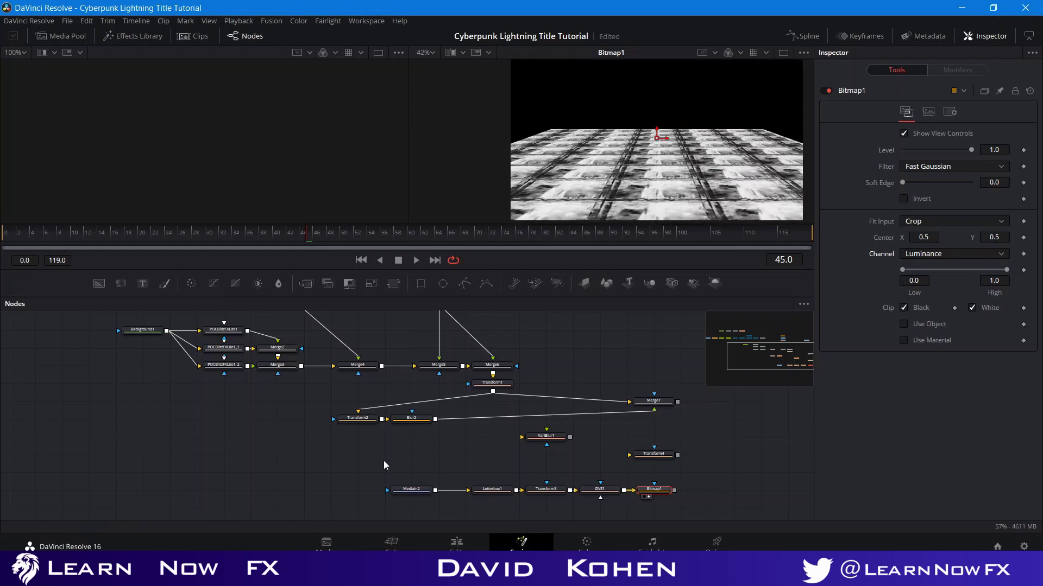
- Connect Bitmap1 to Blur2's effect mask, shift the floor texture chain below the reflection branch, and inspect Blur2 in the second viewer
drag(444, 463, 412, 415)
drag(405, 495, 122, 481)
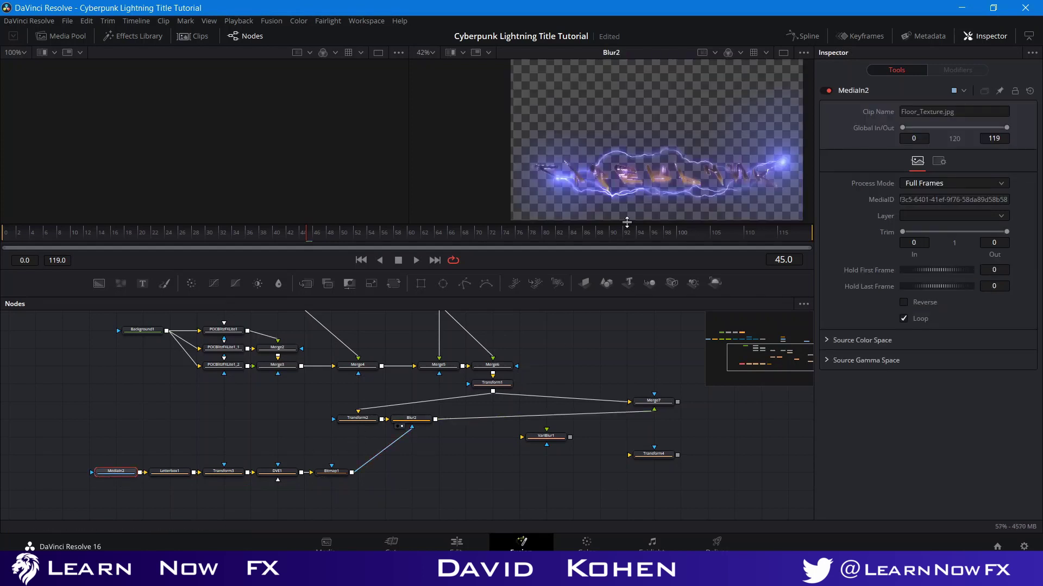
scroll(638, 152, up, 6)
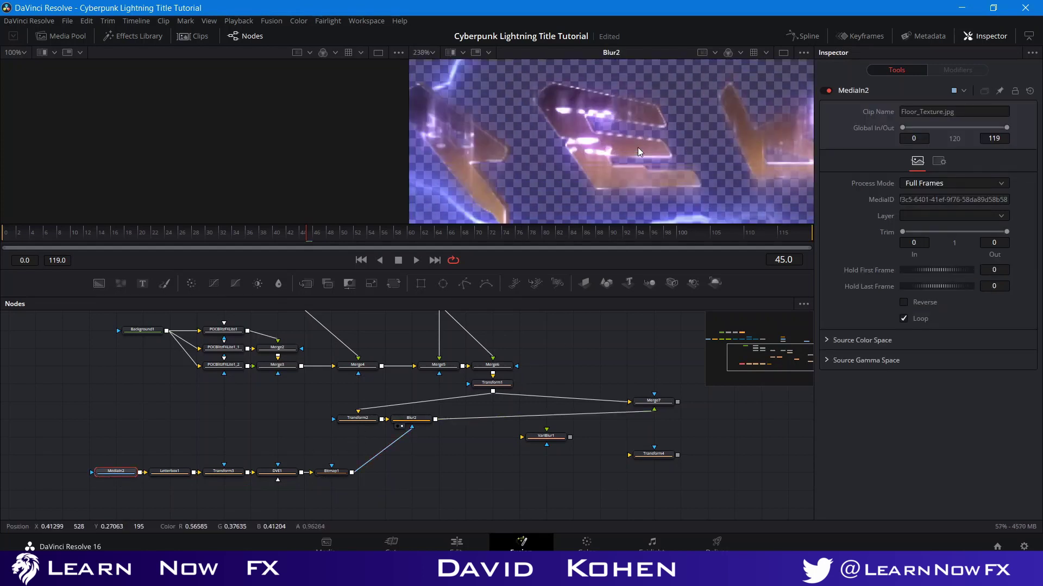
scroll(638, 153, down, 4)
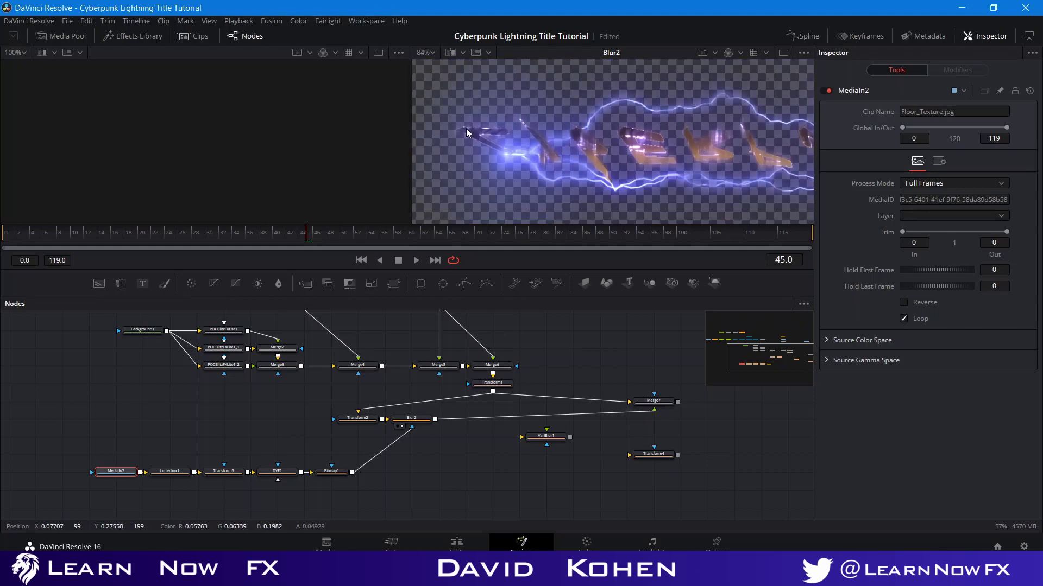
scroll(470, 132, down, 1)
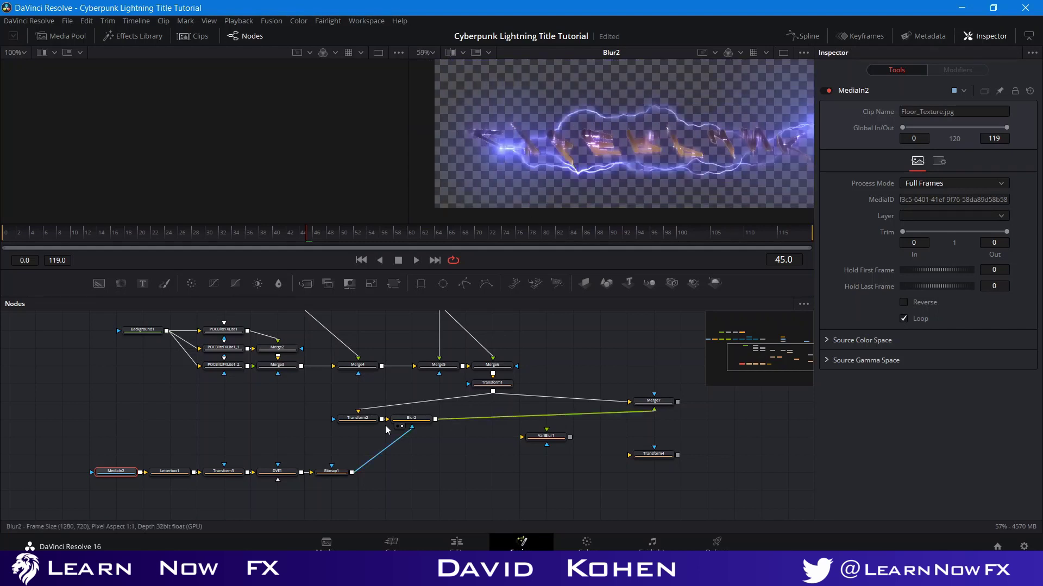
- Invert the Bitmap1 mask and examine the effect on the blurred reflection
click(332, 473)
click(904, 200)
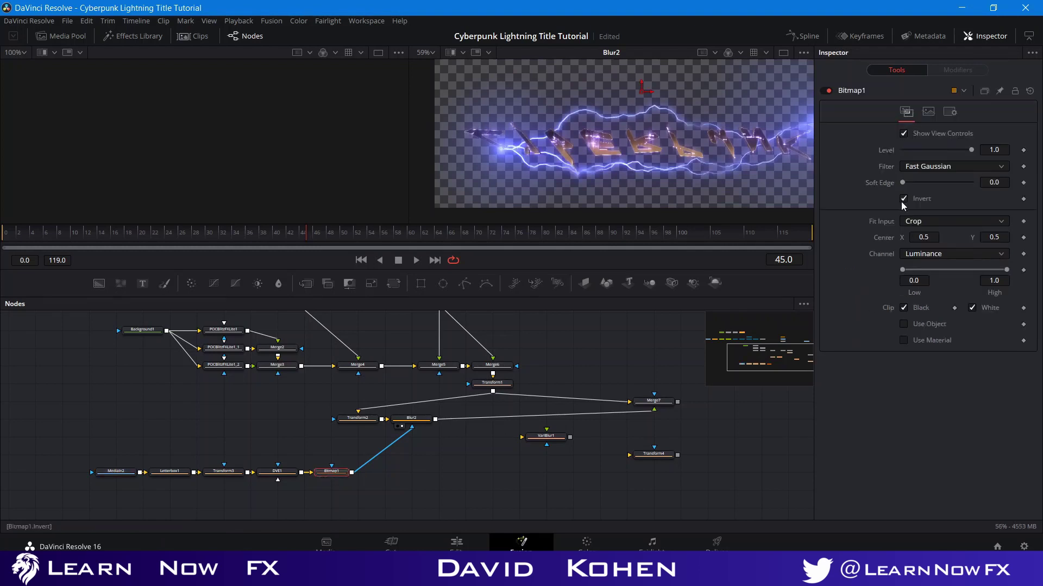
scroll(576, 160, up, 2)
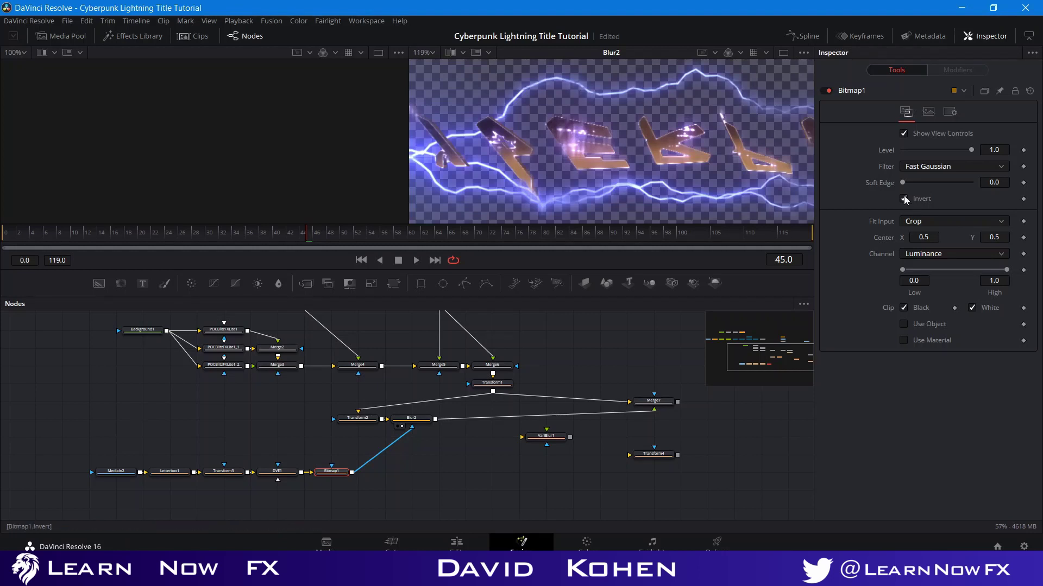
- Duplicate Blur2 and insert the unmasked copy between Transform2 and Blur2, with the whole reflection framed in the viewer
drag(429, 419, 510, 418)
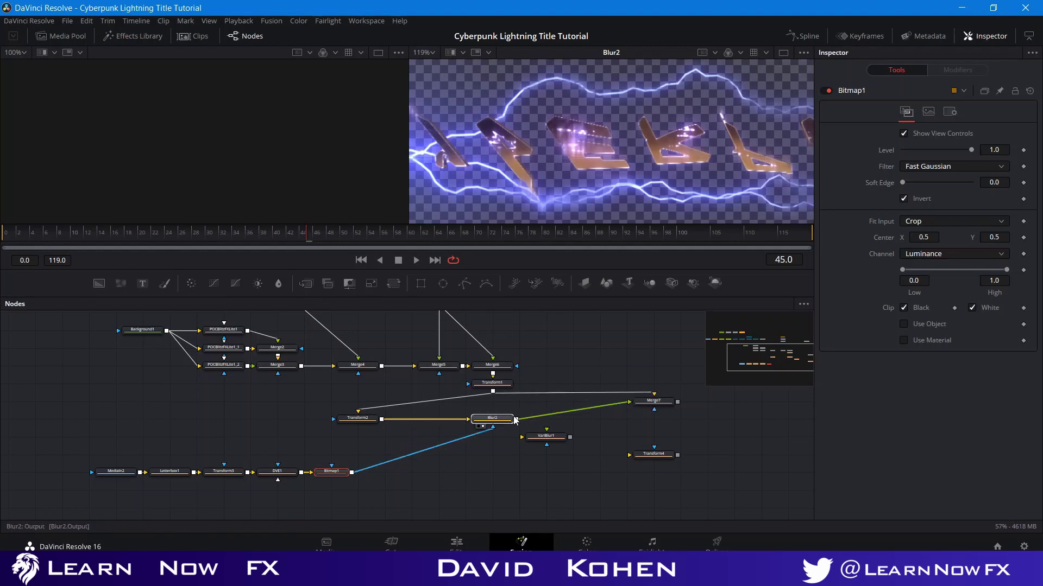
right_click(496, 418)
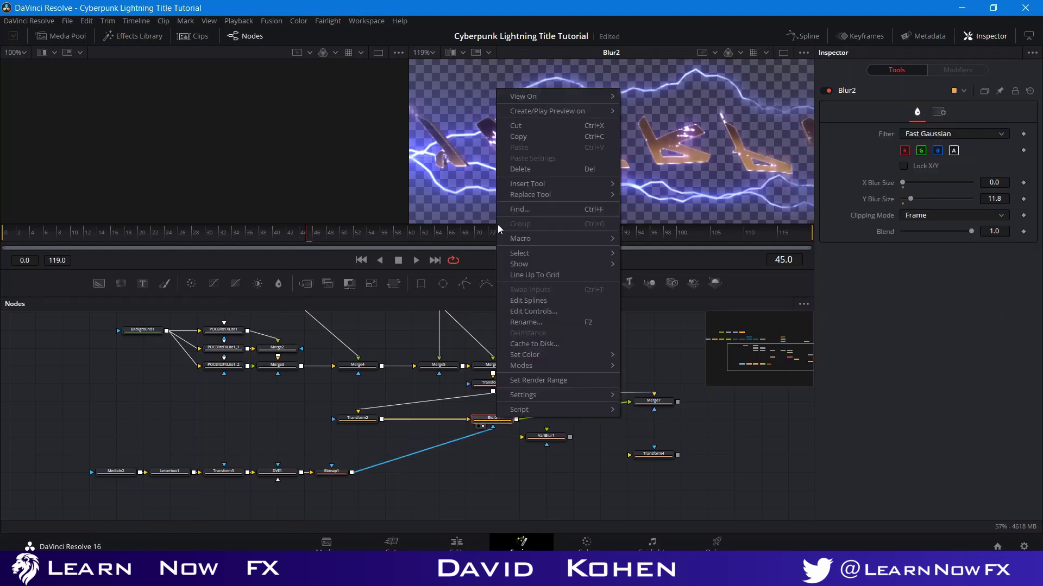
click(515, 137)
right_click(395, 449)
click(411, 434)
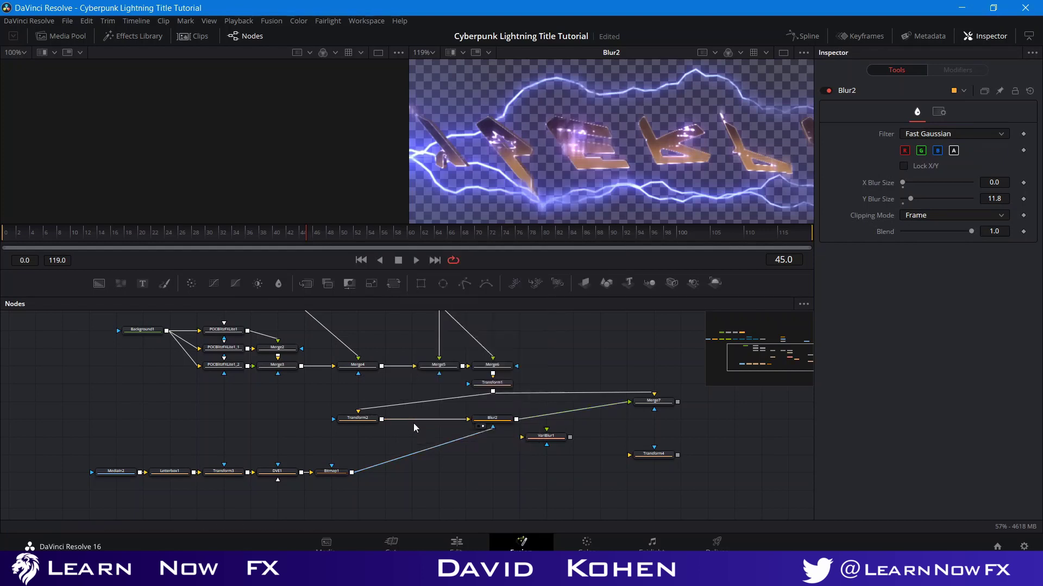
drag(418, 437, 442, 424)
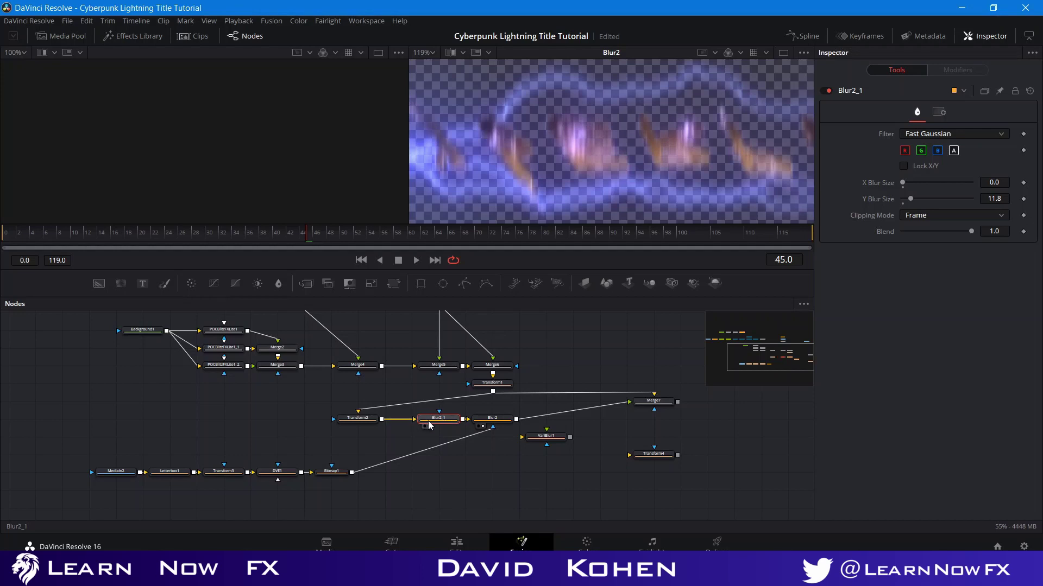
click(493, 422)
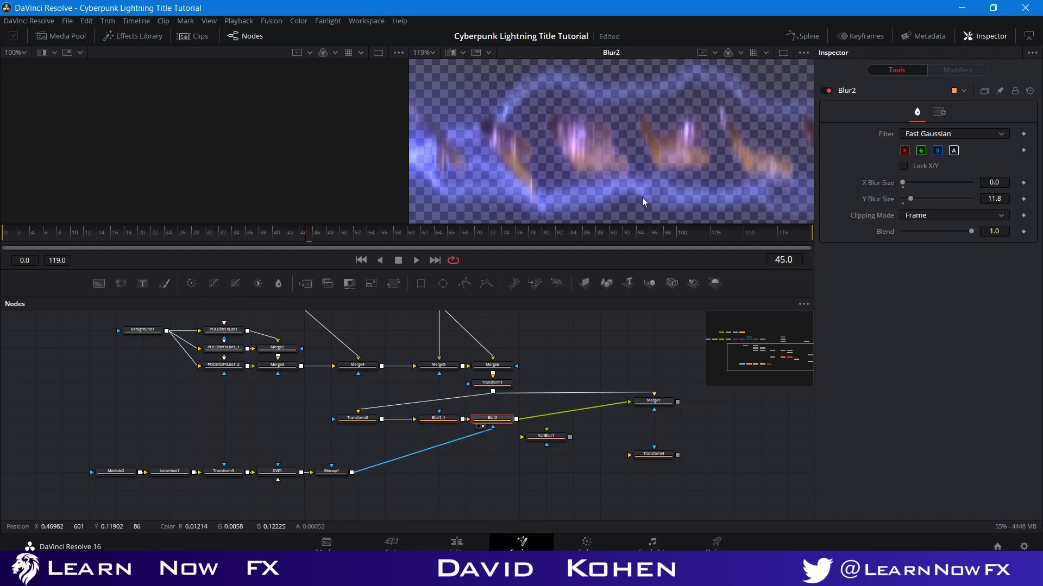
key(ctrl+f)
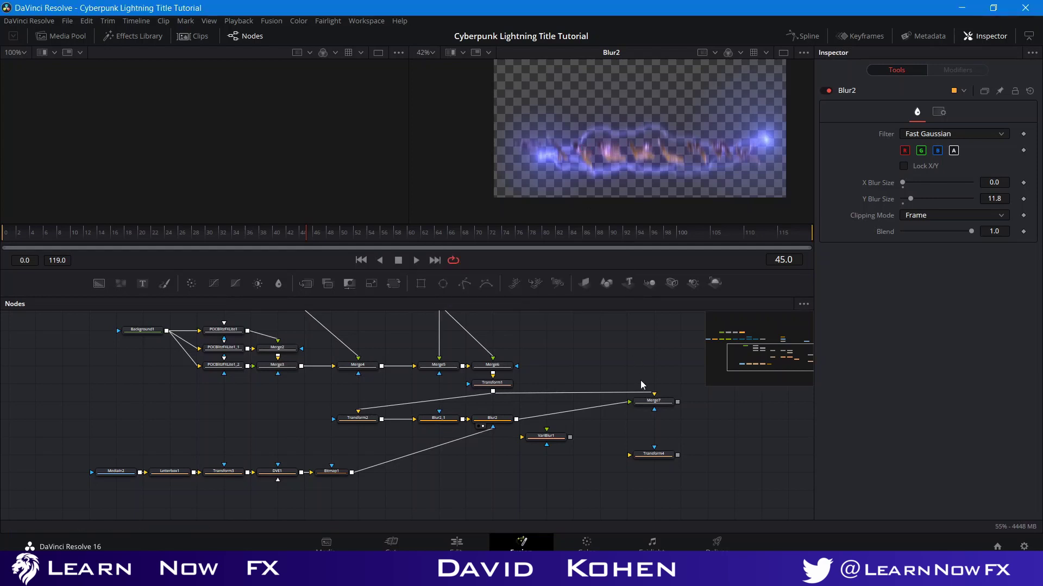
- Show Merge7 in the second viewer and move the unused VariBlur1 and Transform4 nodes aside
click(644, 409)
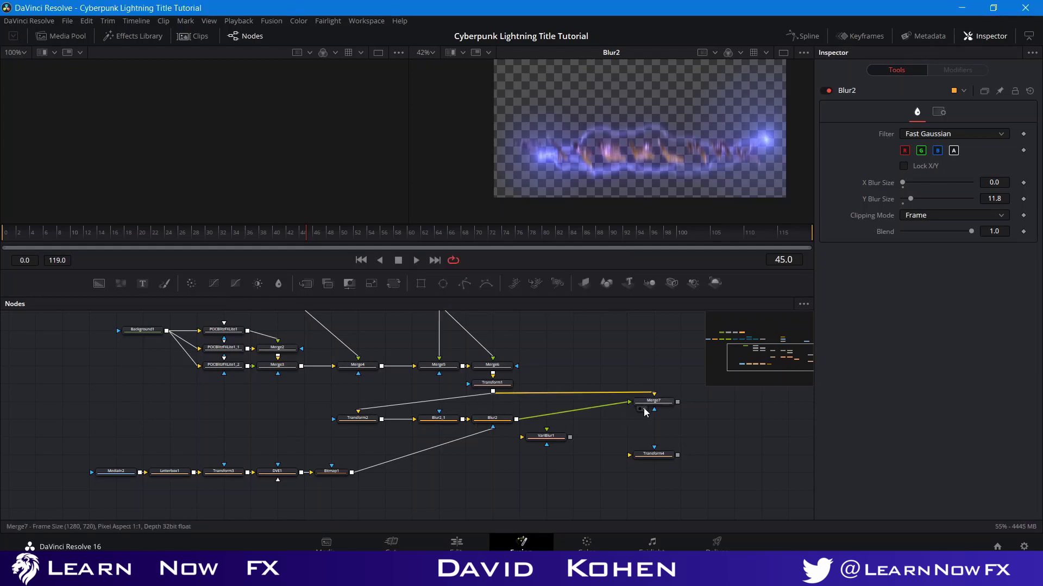
drag(556, 442, 563, 461)
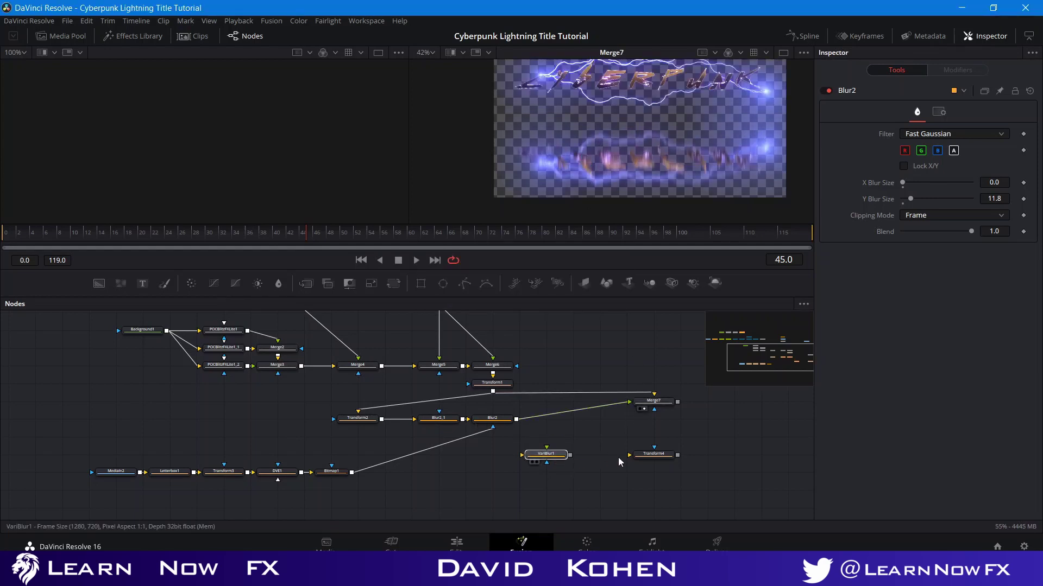
drag(656, 462, 628, 462)
- Turn off the checkered transparency underlay in the second viewer and inspect the title with its reflection
scroll(629, 154, down, 2)
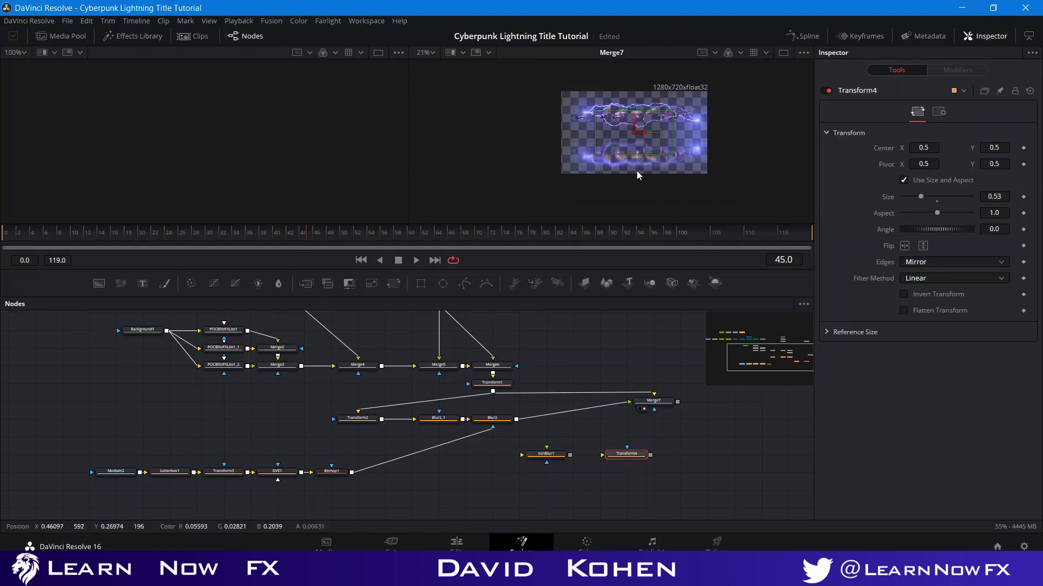
right_click(634, 153)
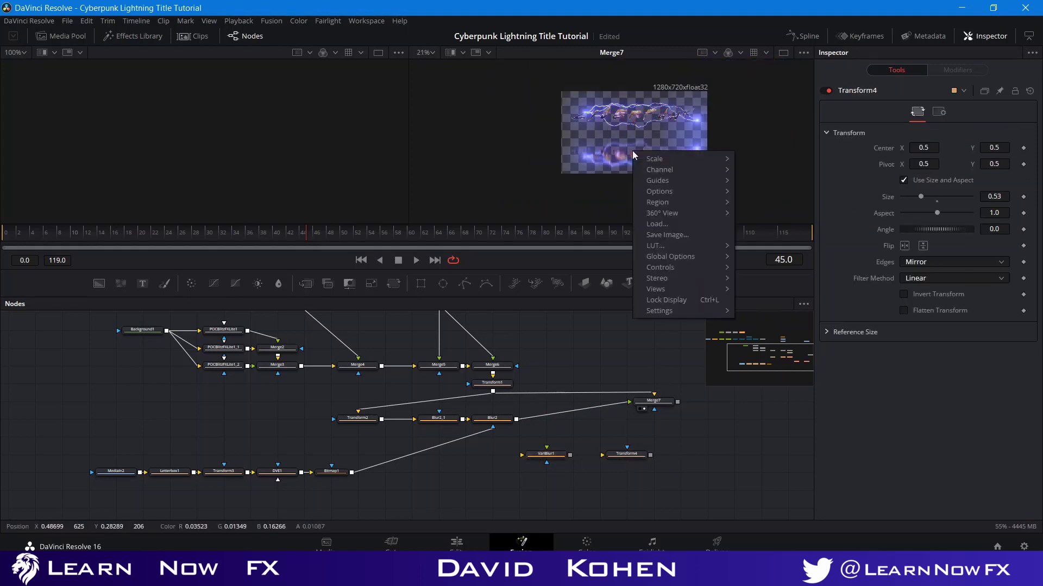
mouse_move(637, 185)
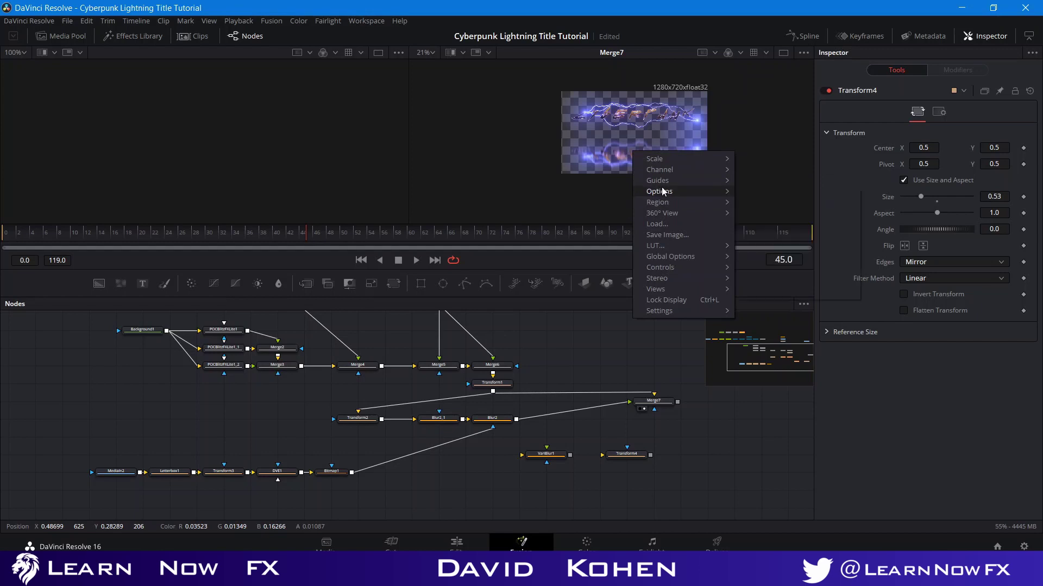
click(740, 196)
scroll(646, 153, up, 3)
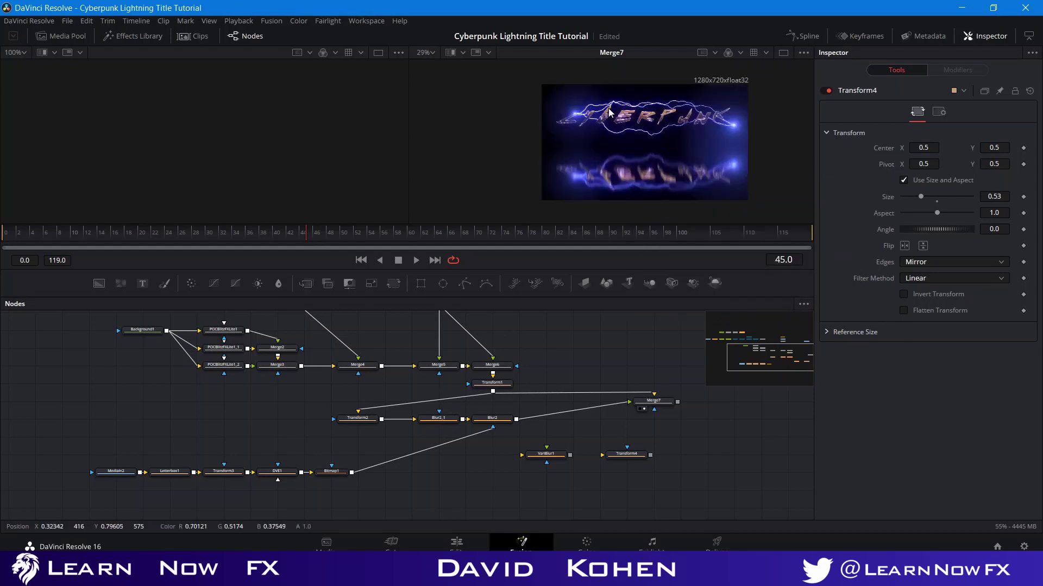
scroll(646, 153, up, 2)
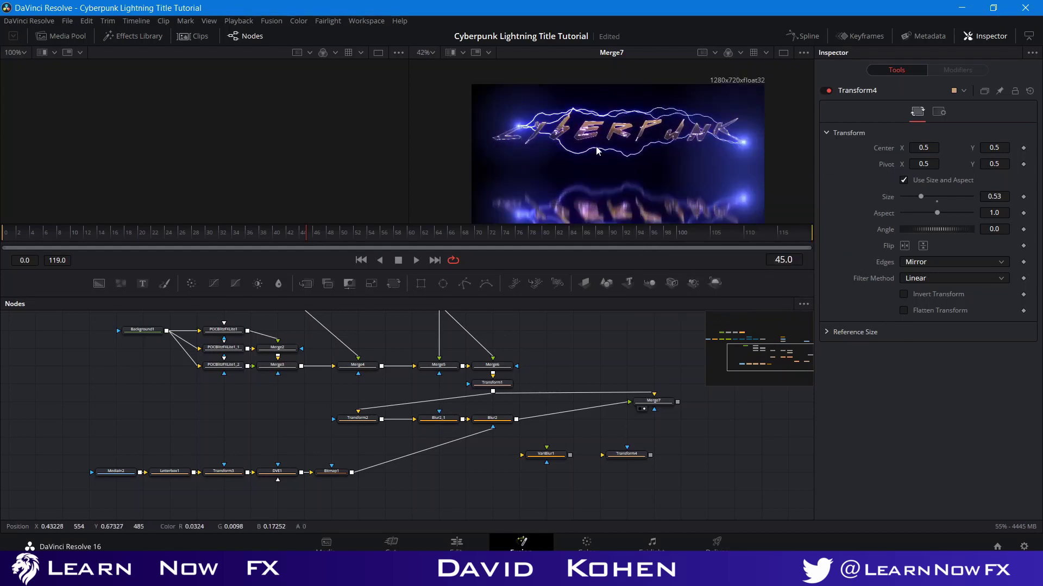
scroll(611, 140, up, 2)
scroll(609, 158, down, 2)
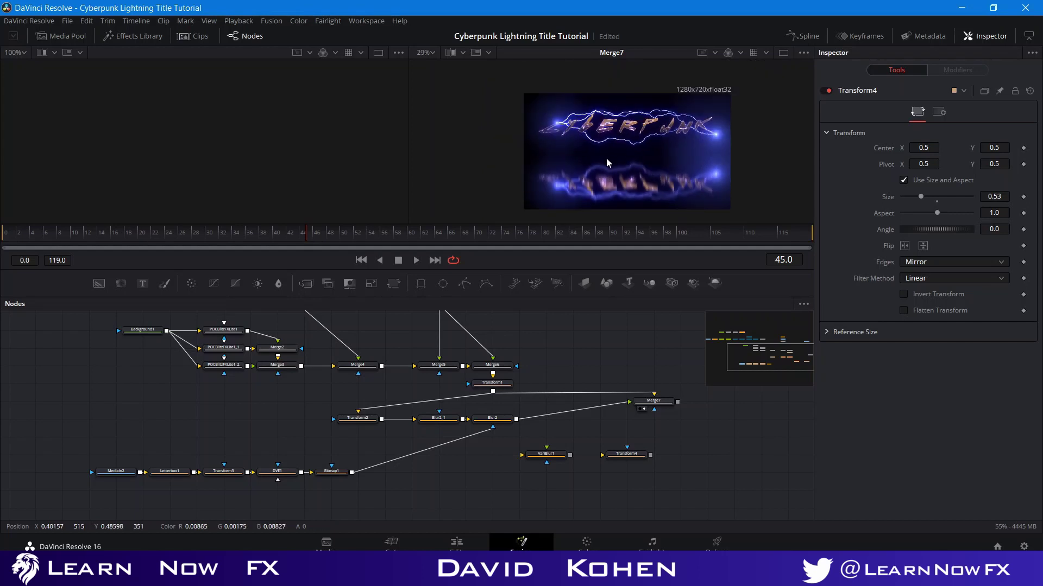
- Add two Background nodes joined by a Merge in the empty graph area beyond Merge7, and select the first Background
drag(649, 380, 575, 385)
drag(635, 361, 546, 387)
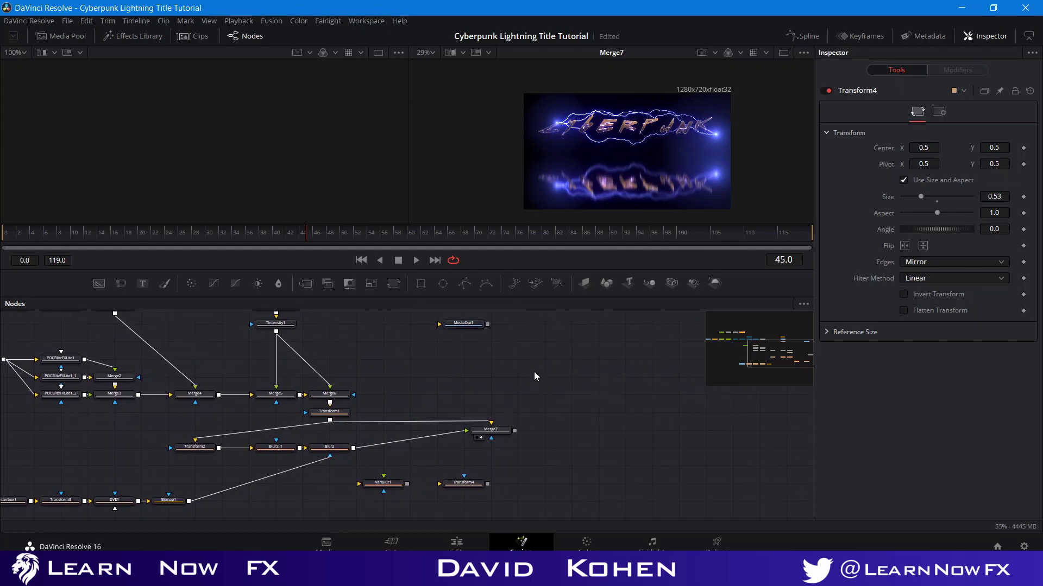
drag(545, 393, 534, 391)
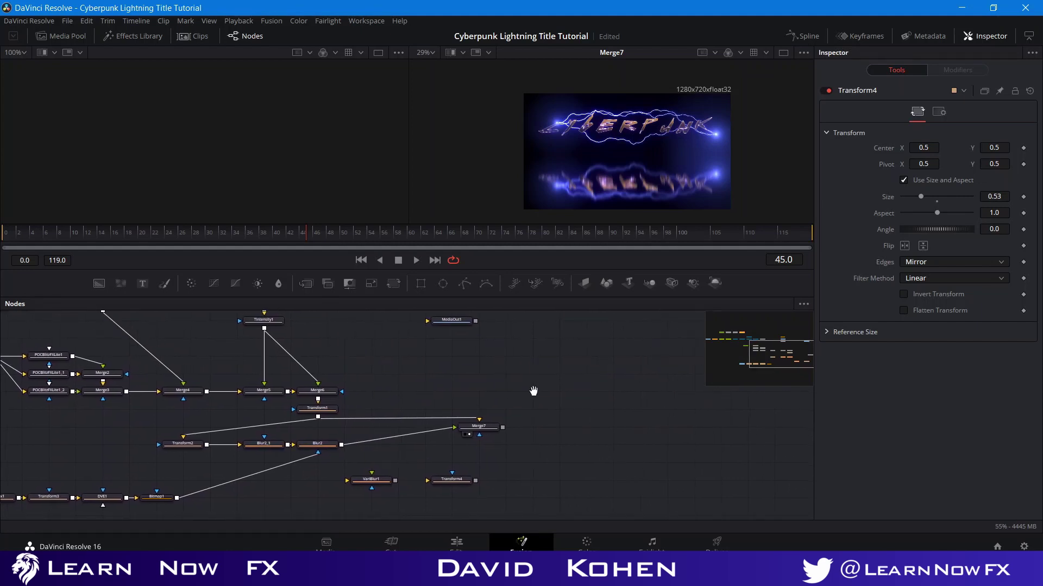
drag(100, 288, 684, 387)
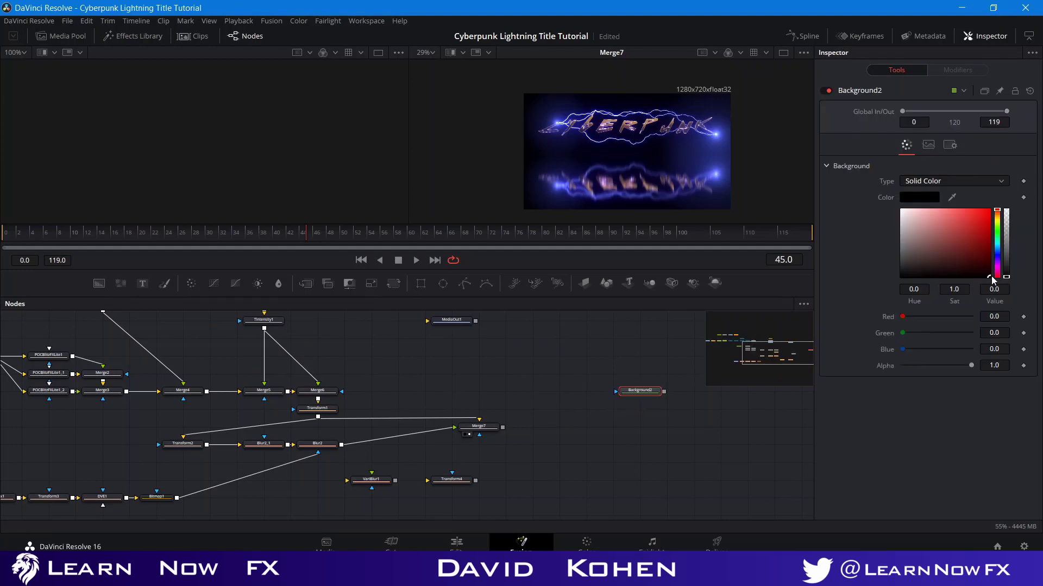
click(99, 282)
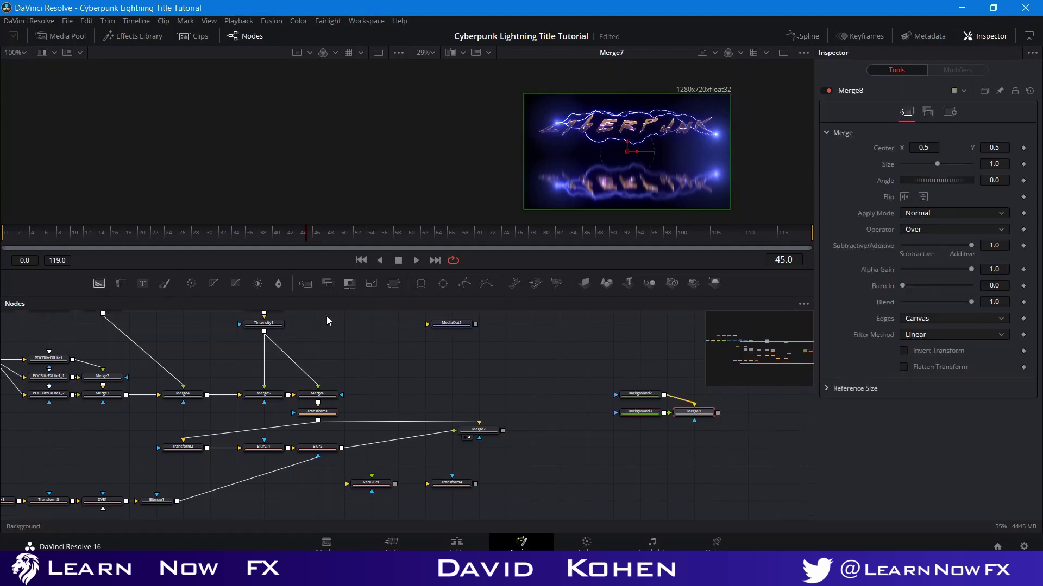
click(646, 394)
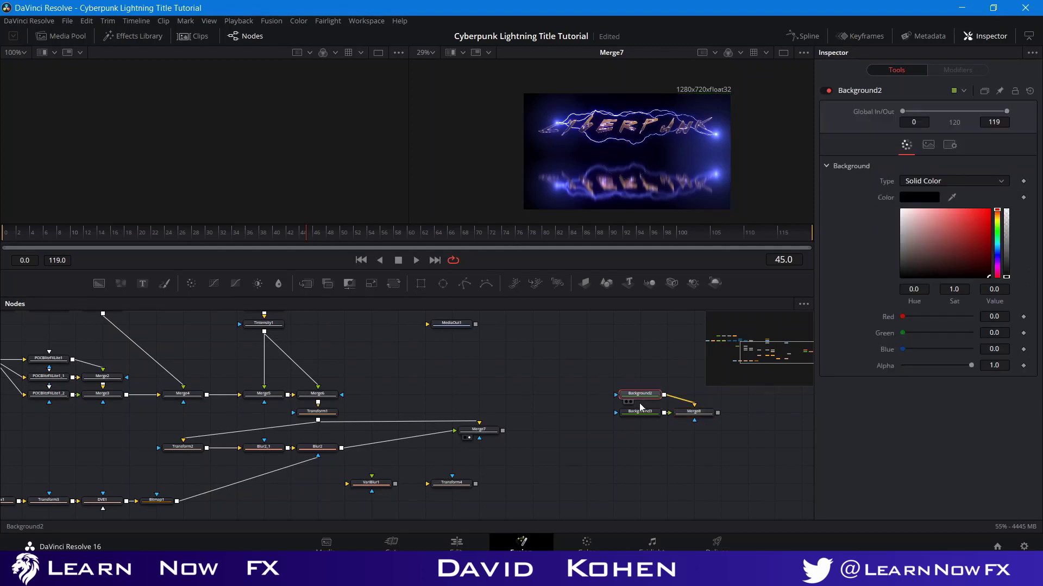
- Set Background2's color to a fully saturated blue with hue about 0.696, and attach an Ellipse mask placed beside it
click(997, 256)
click(989, 210)
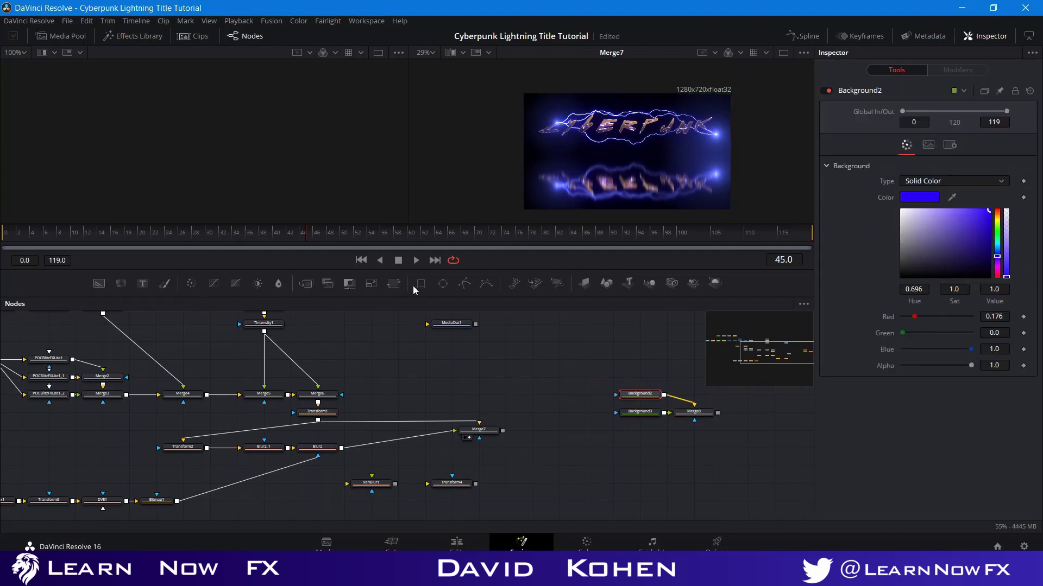
click(453, 290)
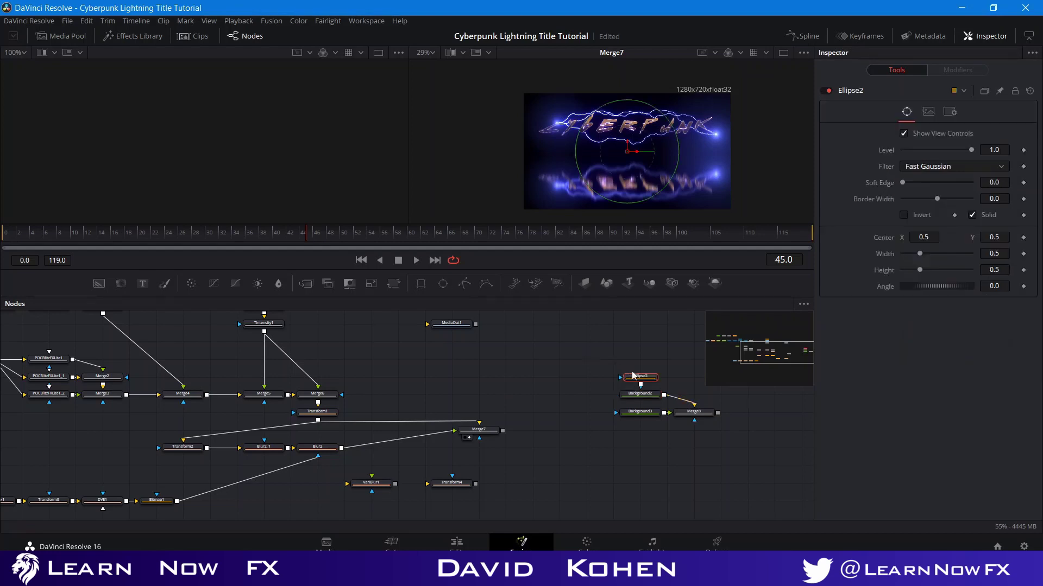
drag(633, 375, 579, 392)
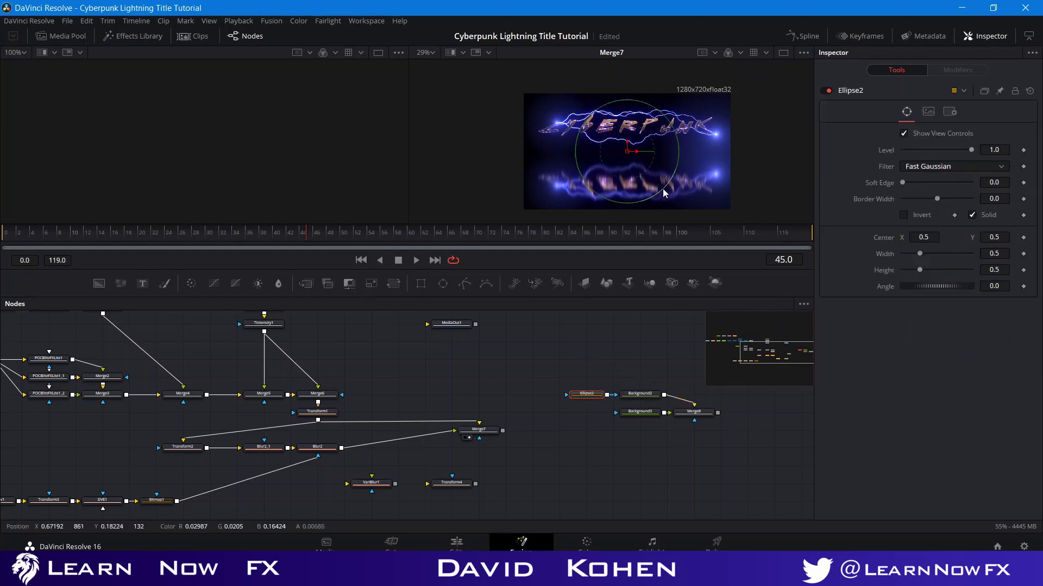
- Flatten the ellipse mask to about 0.1 height, centre it at about 0.19, 0.94, and set its soft edge to 0.3
drag(627, 203, 561, 101)
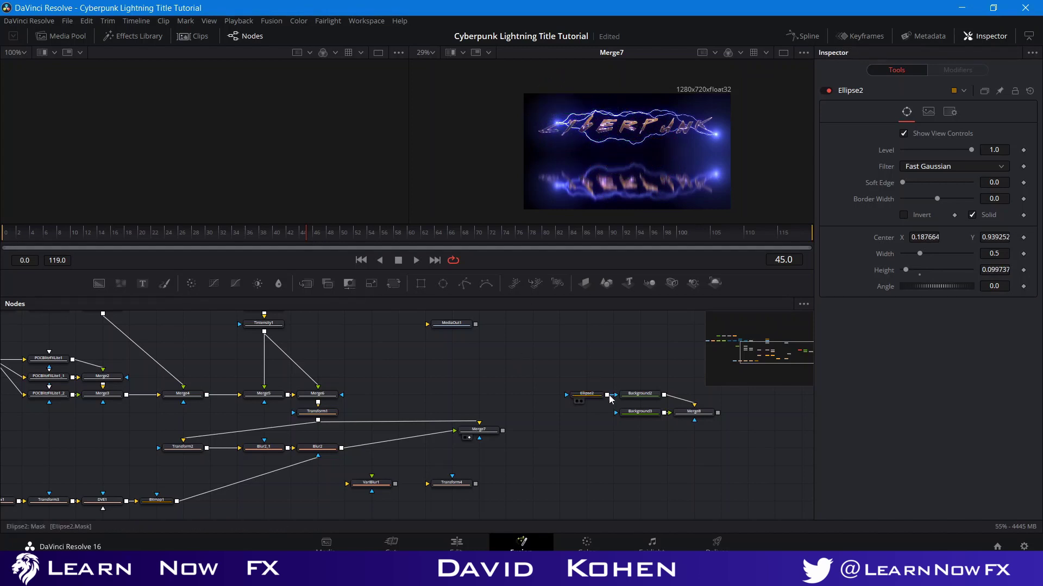
click(609, 400)
click(1008, 183)
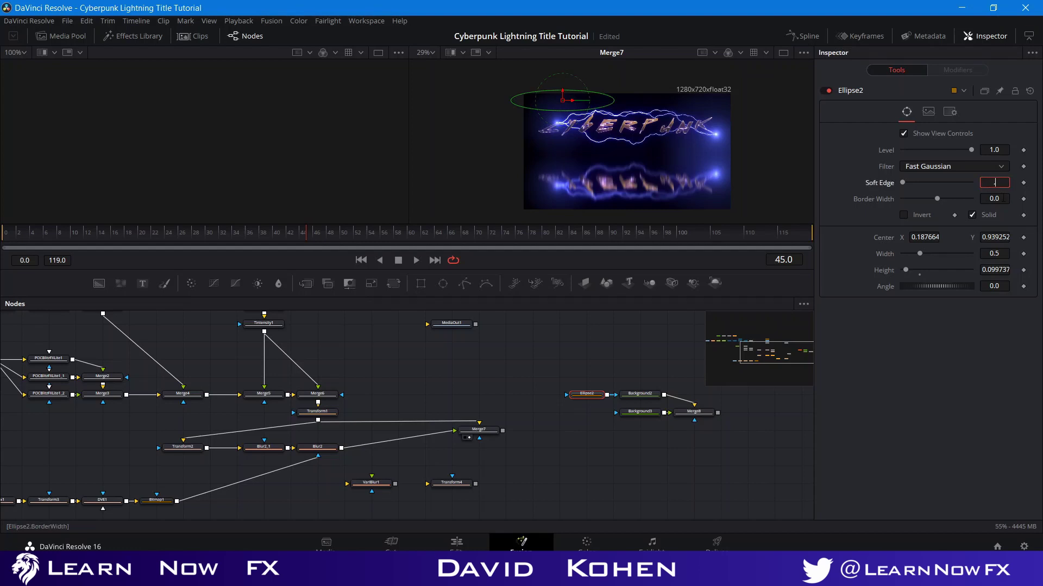
text(.3)
key(Return)
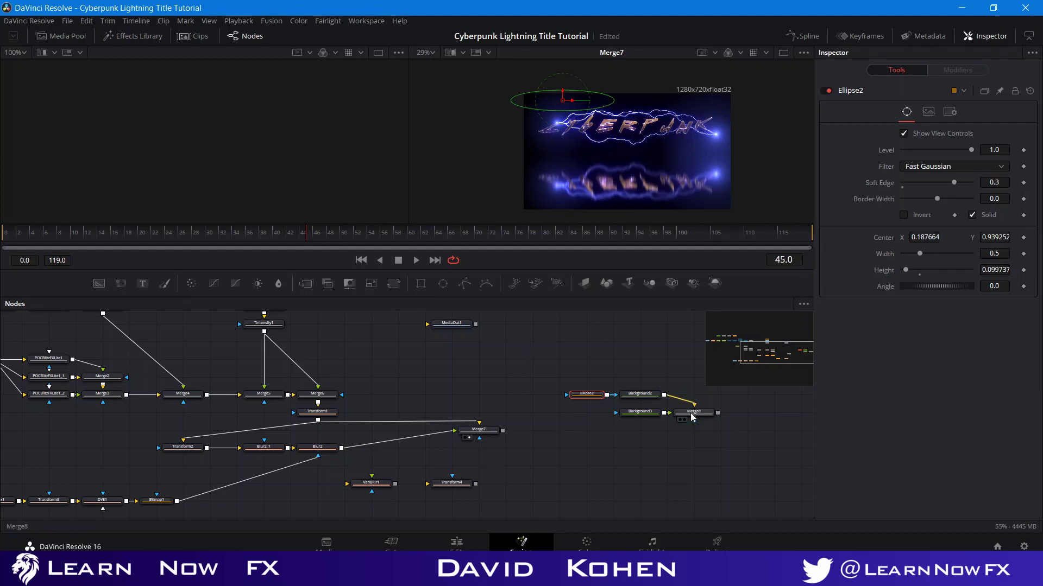
- Show Merge8 in the second viewer with its on-screen controls hidden
click(689, 414)
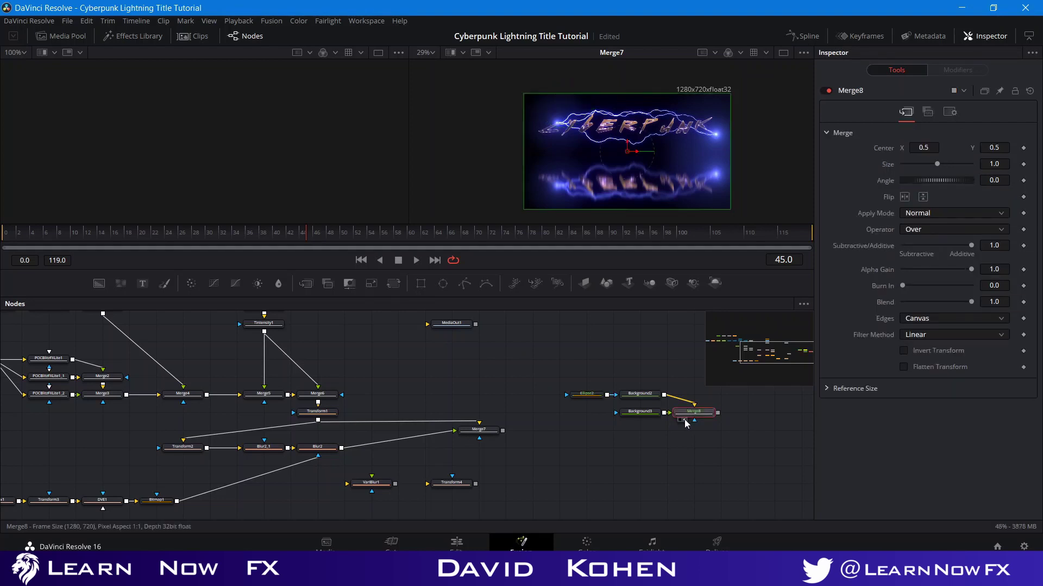
key(2)
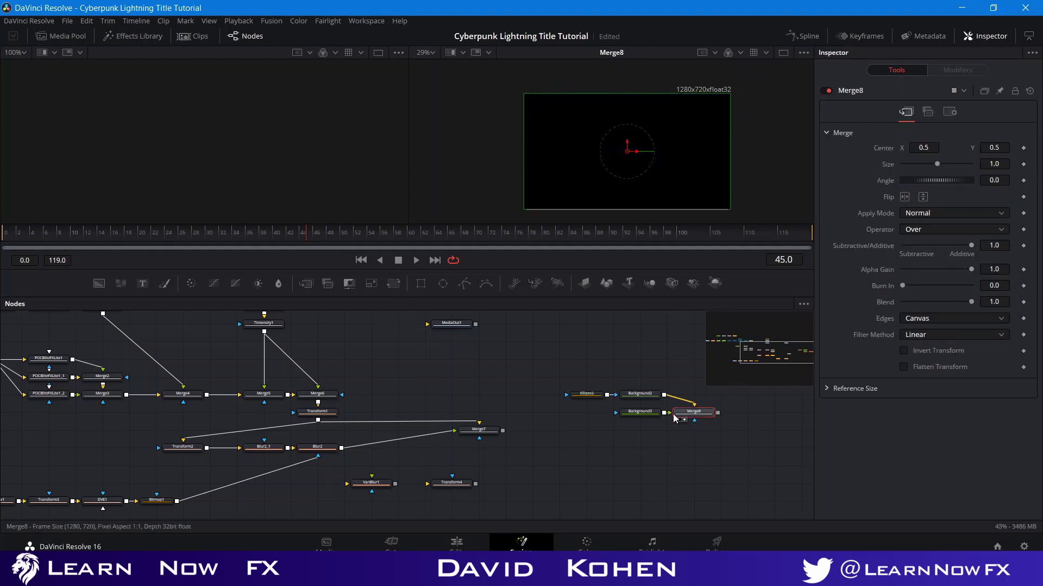
click(558, 451)
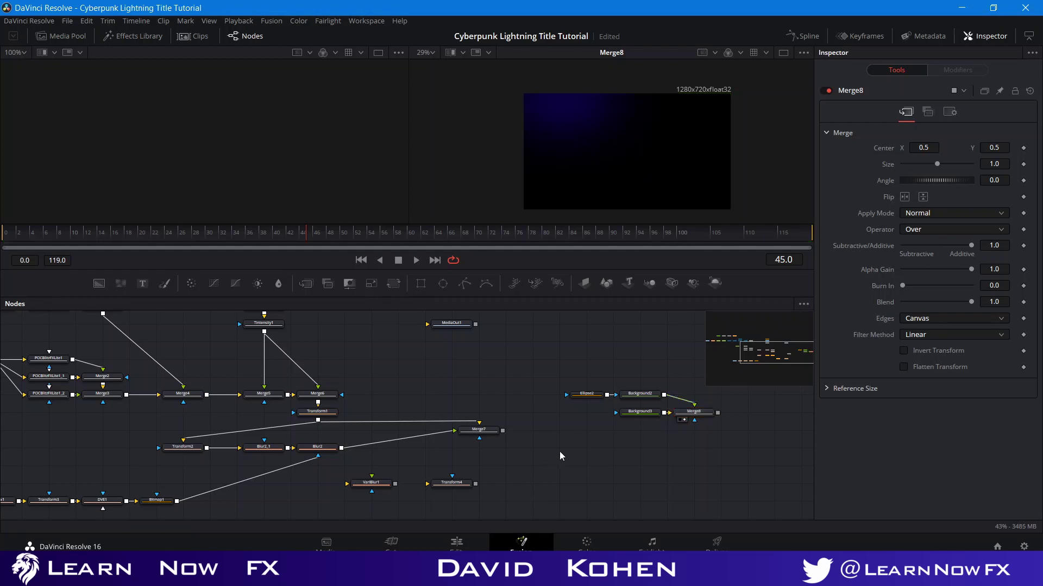
- Move the Ellipse2 mask's center to about 0.26, 0.86 and widen the ellipse slightly
click(586, 394)
drag(563, 102, 580, 113)
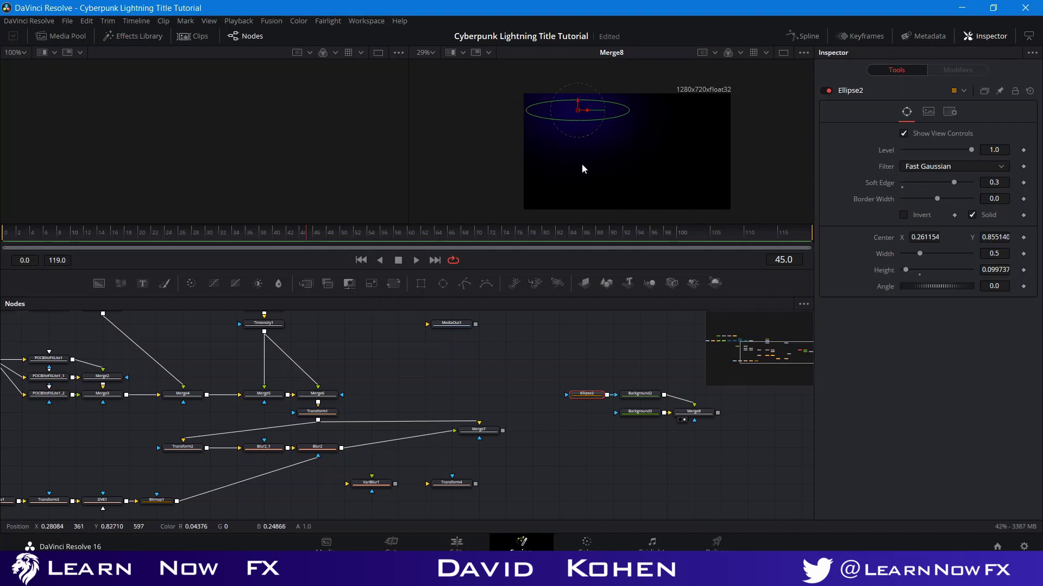
click(569, 334)
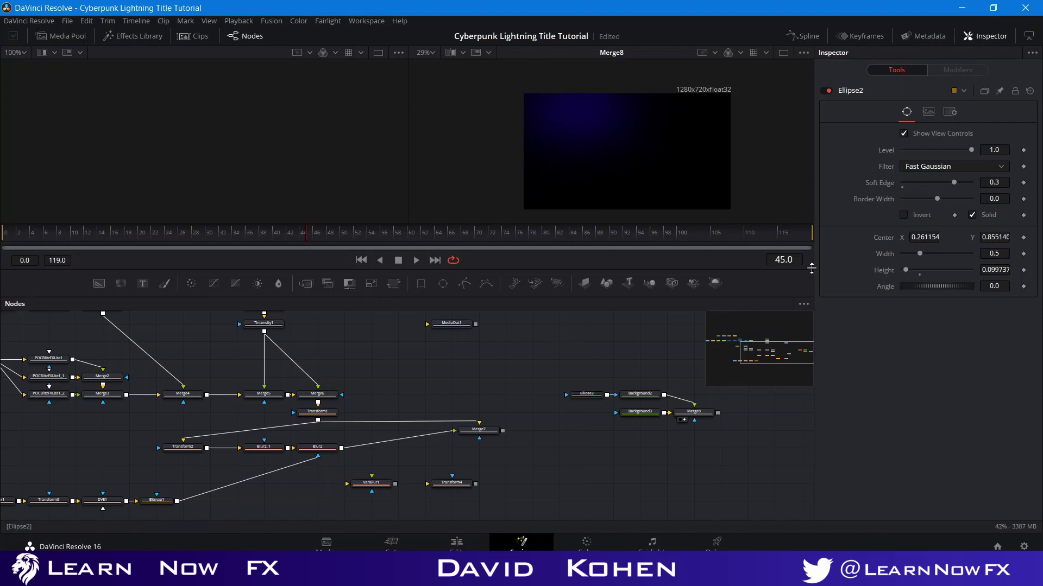
click(593, 394)
drag(630, 112, 642, 112)
- Move Ellipse2, both Background nodes and Merge8 together into the empty graph area below Merge7
click(522, 374)
drag(595, 366, 640, 503)
scroll(508, 421, down, 1)
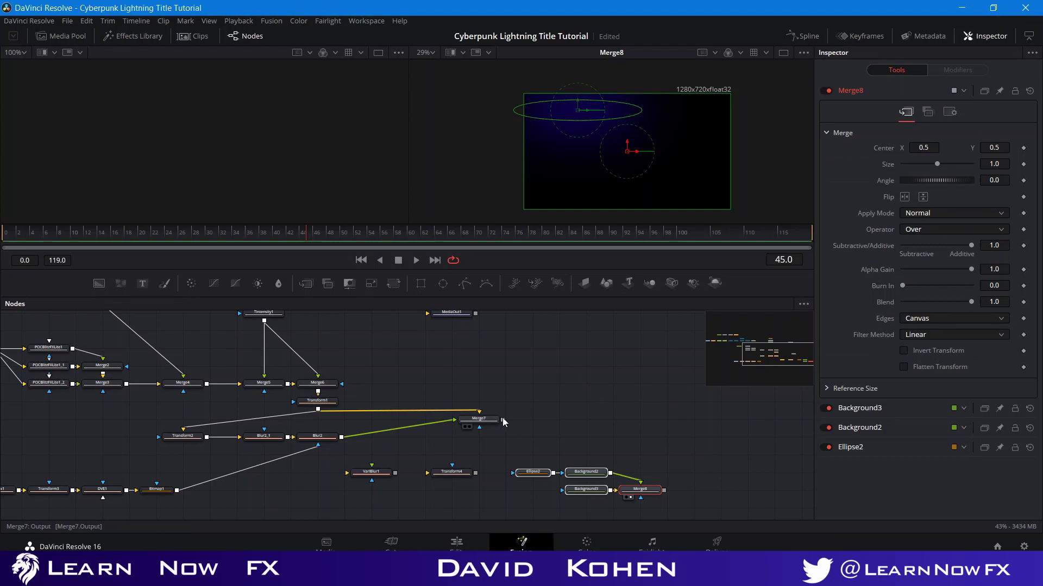
- Merge the Merge7 title output over the Merge8 background and show the new Merge in the second viewer
drag(503, 419, 664, 491)
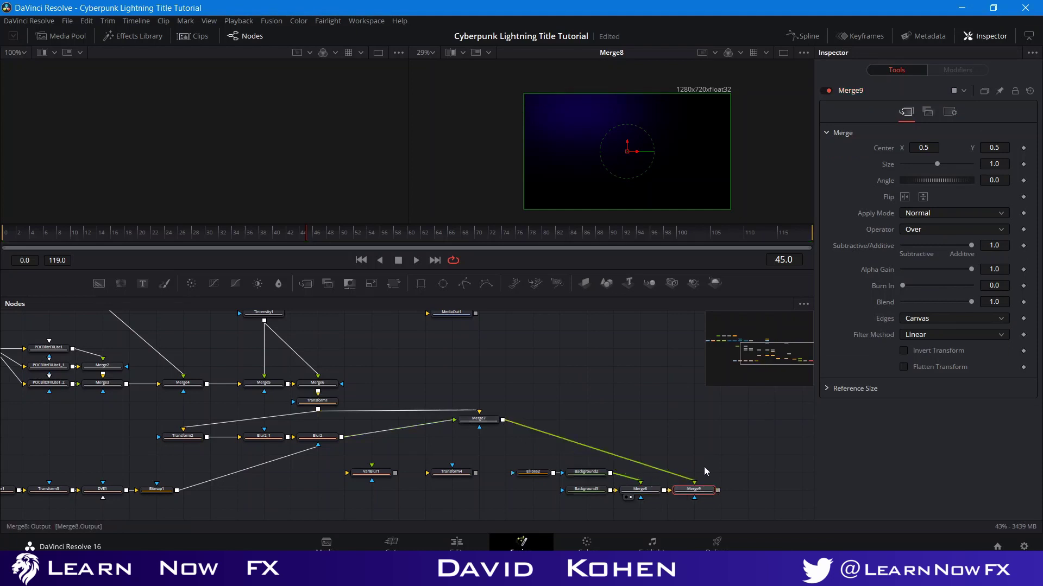
click(683, 497)
click(626, 376)
- Examine the title, lightning and blurred reflection up close against the blue background glow
scroll(603, 155, down, 1)
scroll(606, 158, up, 3)
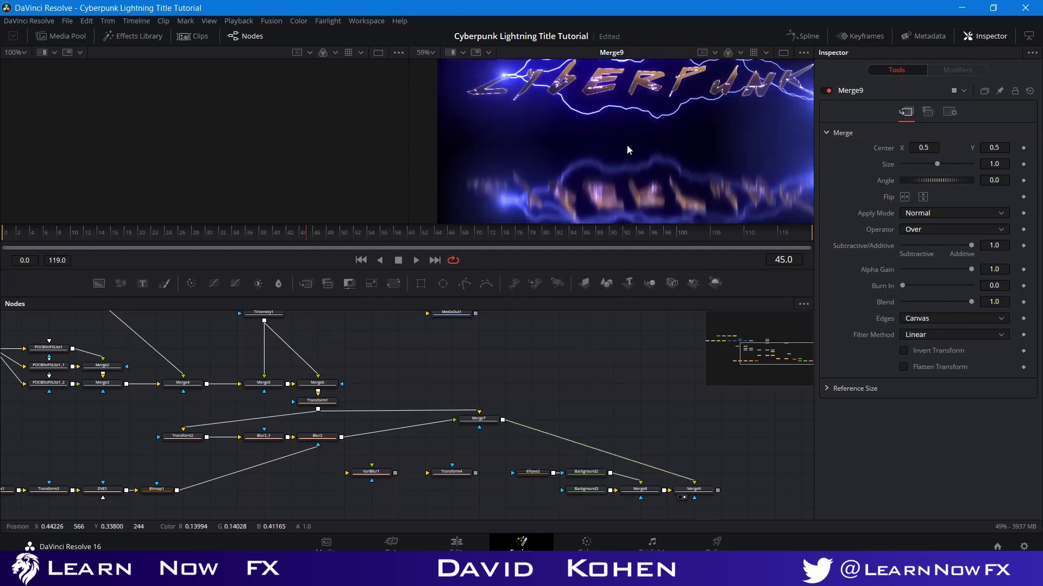
drag(624, 197, 633, 155)
scroll(634, 155, up, 2)
scroll(630, 185, down, 3)
drag(497, 317, 710, 491)
drag(678, 443, 569, 394)
drag(594, 447, 619, 465)
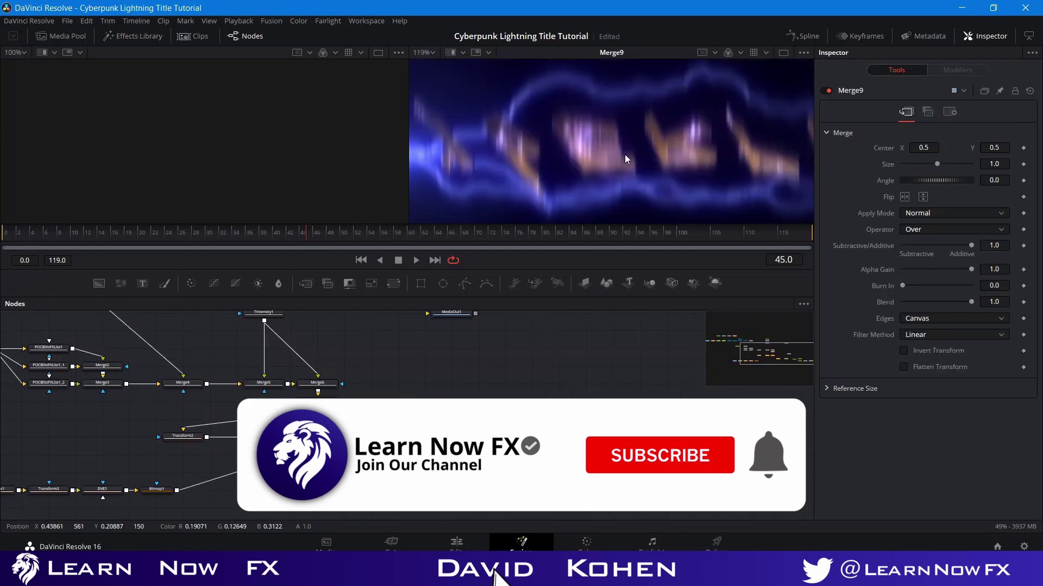
scroll(624, 153, up, 1)
scroll(623, 152, down, 3)
scroll(613, 115, up, 1)
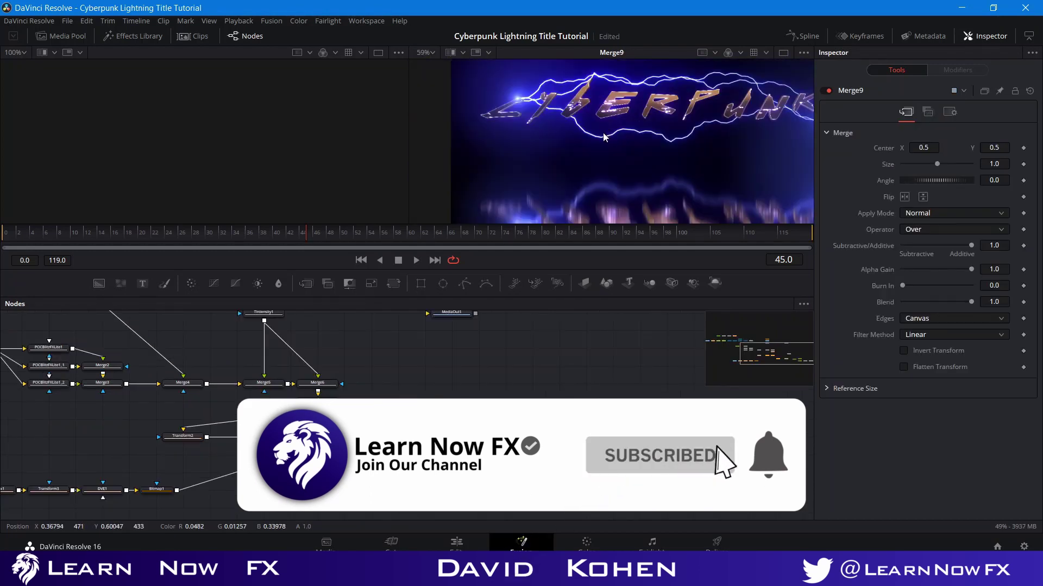